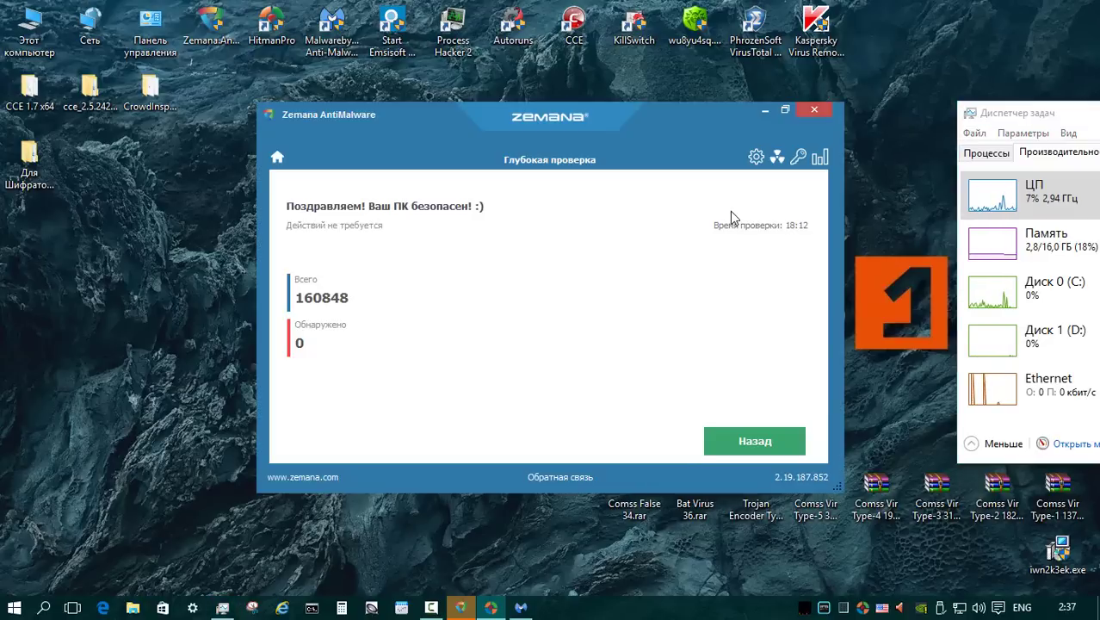
- Close the finished Zemana AntiMalware and HitmanPro scan result windows
key("alt+F4")
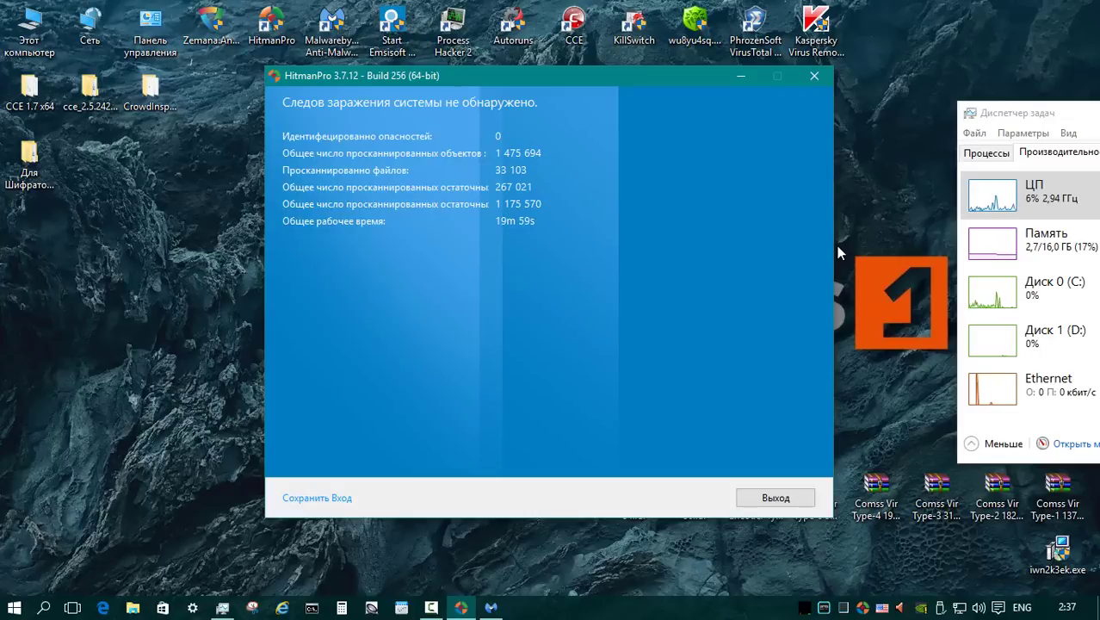
key("alt+F4")
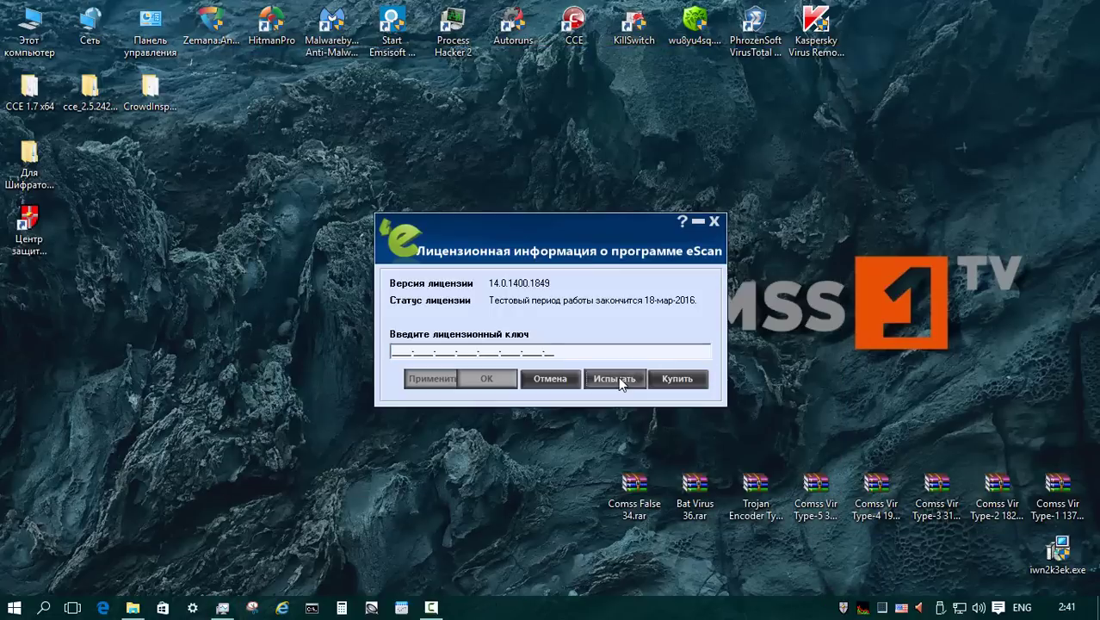
- Choose the trial option in the eScan license window and close the finished database update window
left_click(626, 379)
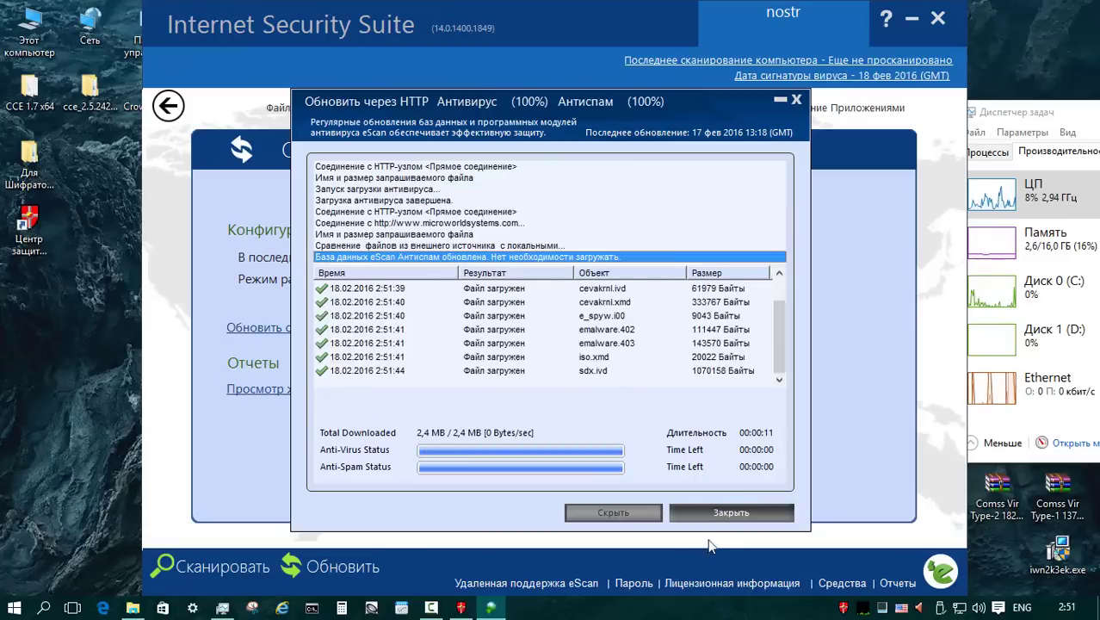
left_click(720, 511)
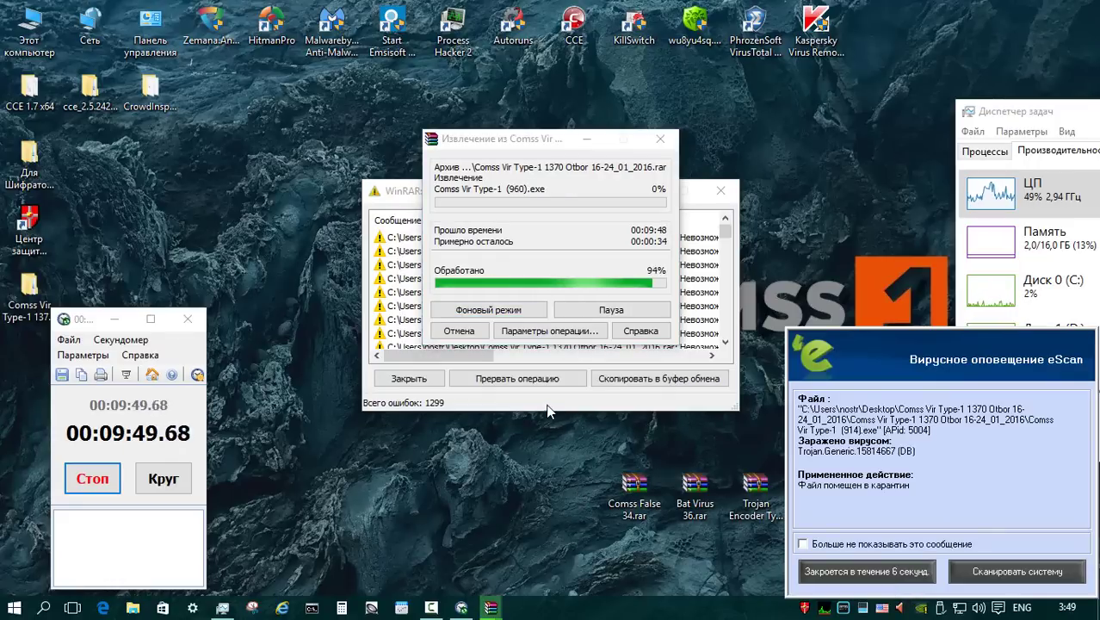
- Look over the WinRAR extraction errors and check the properties of the extracted Comss Vir Type-1 folder on the desktop
left_click_drag(475, 355, 522, 354)
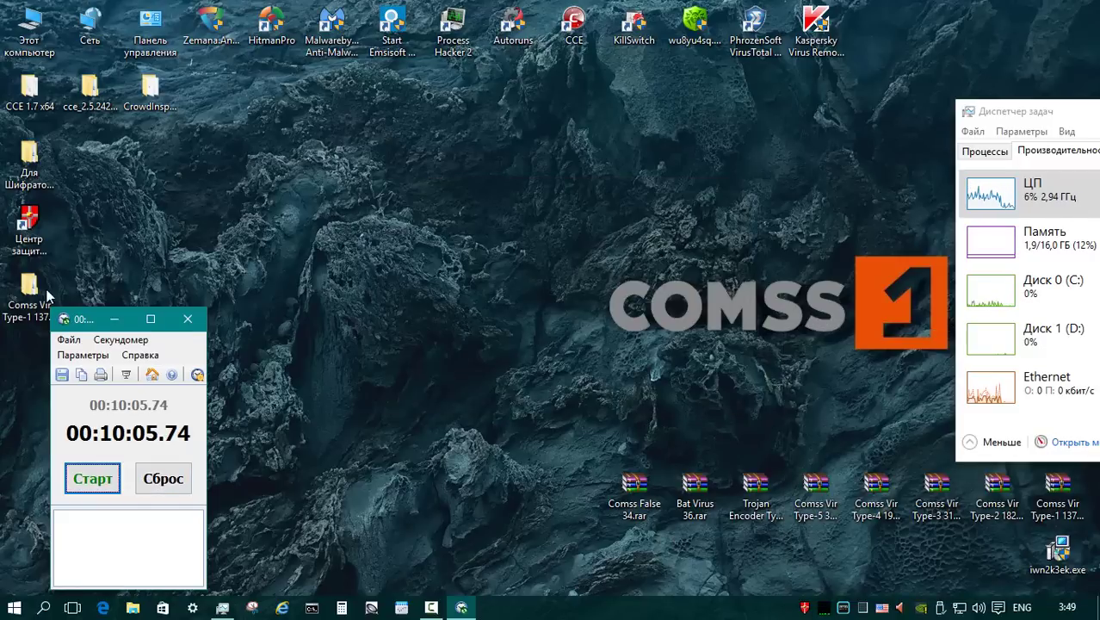
left_click(35, 292)
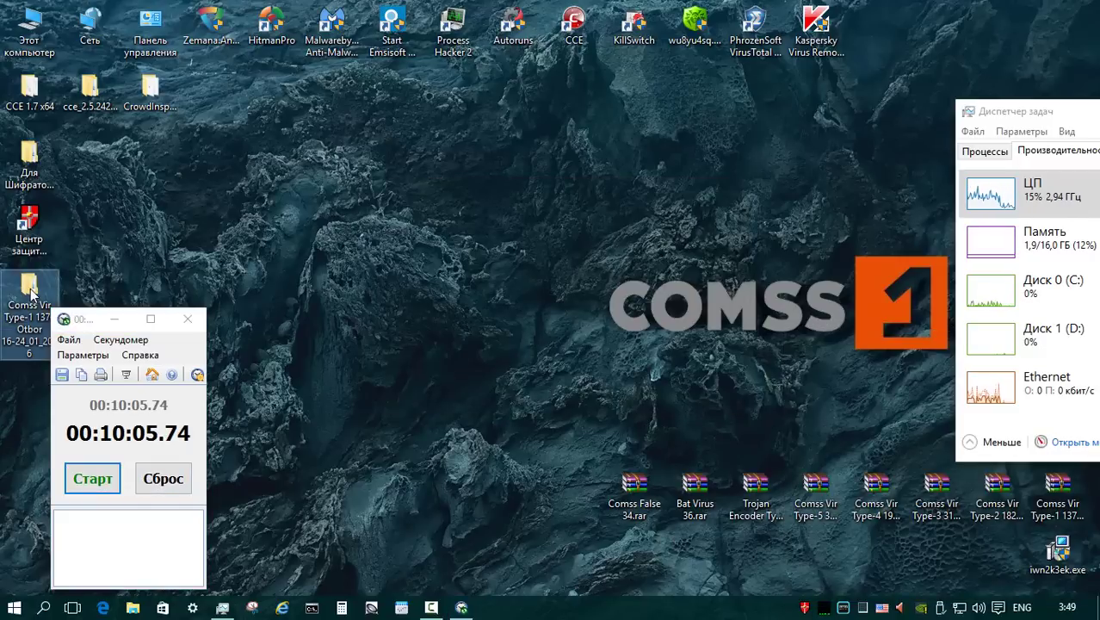
right_click(31, 291)
left_click(116, 583)
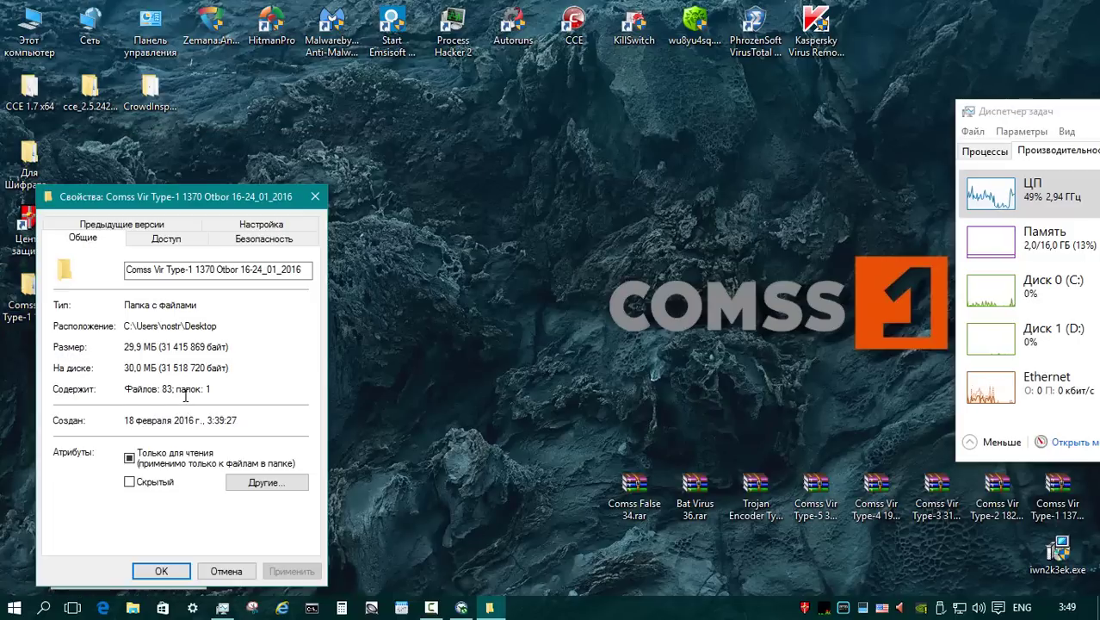
key("Escape")
- Open the extracted Comss Vir Type-1 folder, dismiss the eScan virus alert and look through the remaining sample files
double_click(17, 311)
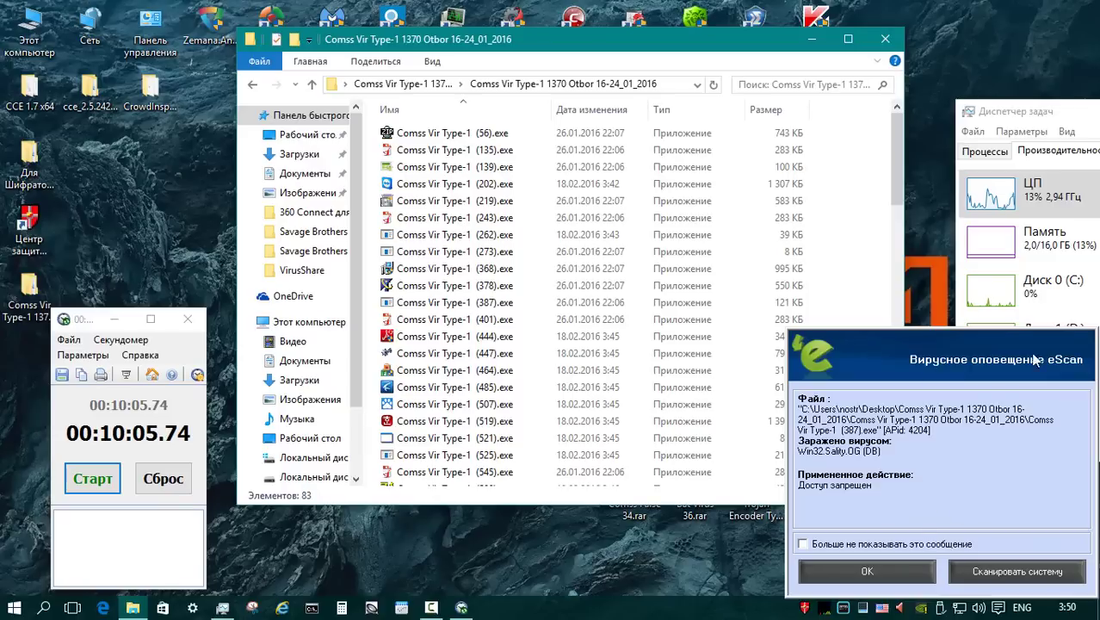
left_click(884, 568)
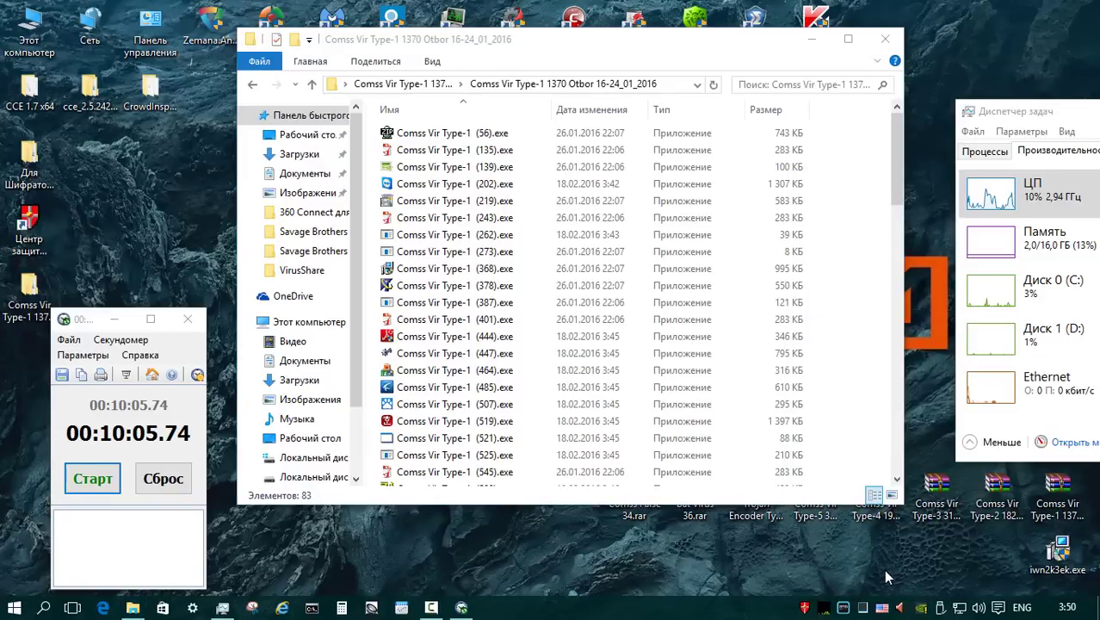
left_click_drag(904, 137, 779, 435)
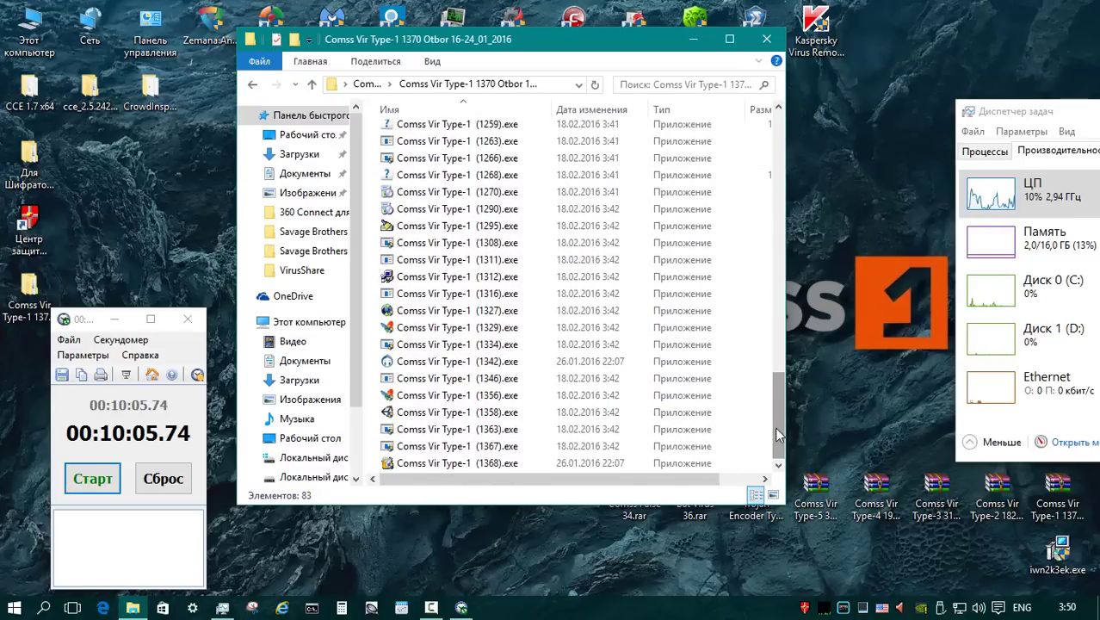
- Scan the inner Comss Vir Type-1 1370 Otbor 16-24_01_2016 folder with eScan and close the finished scan window
left_click(311, 84)
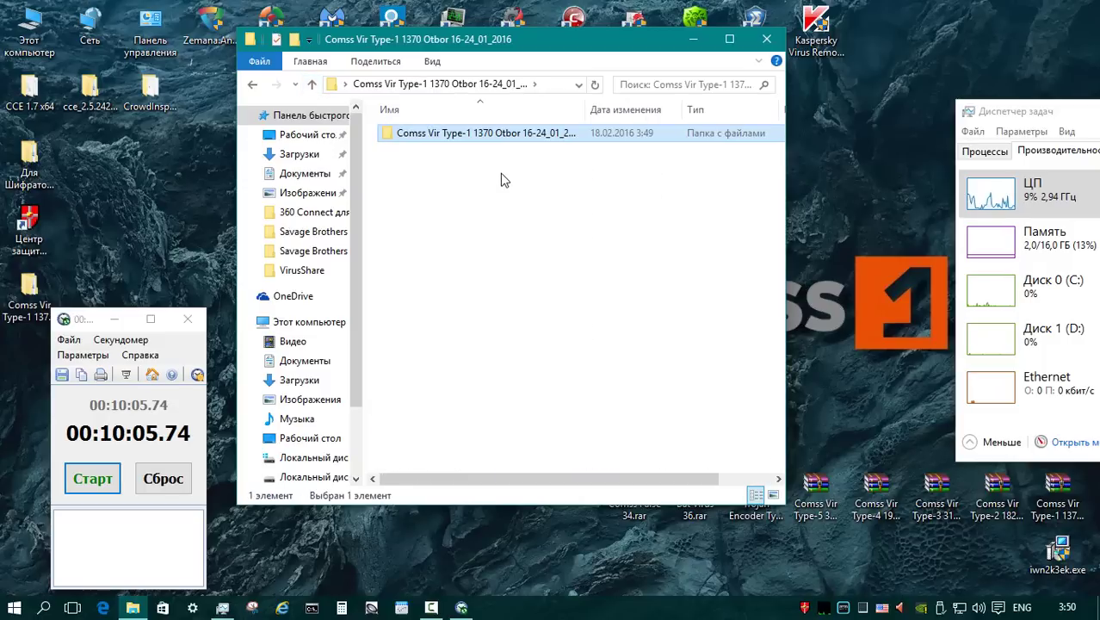
right_click(479, 134)
left_click(590, 314)
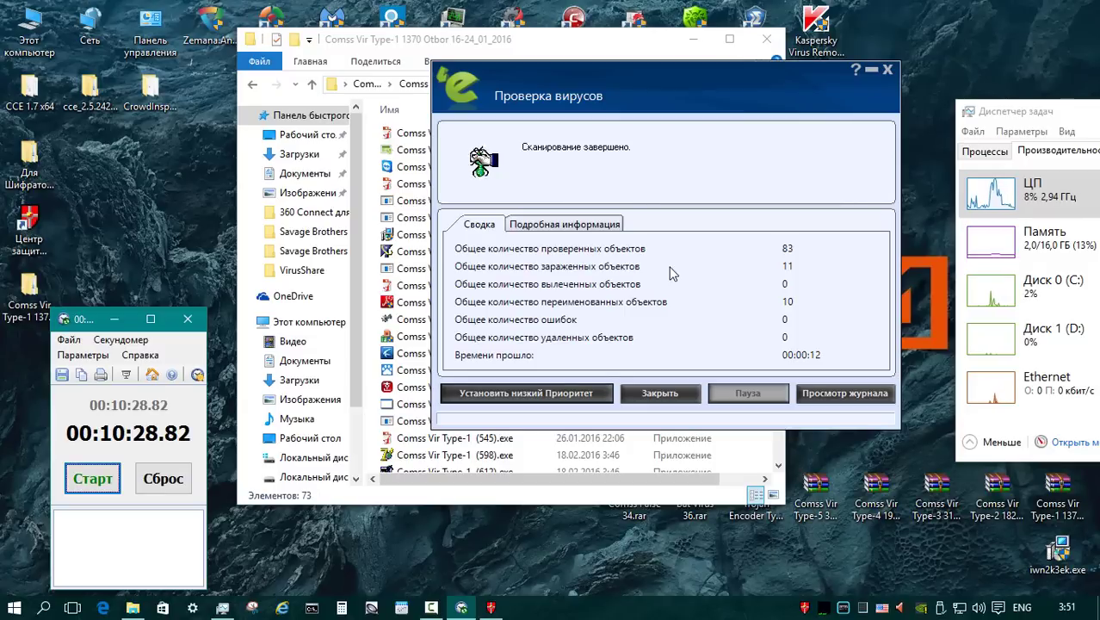
left_click(656, 393)
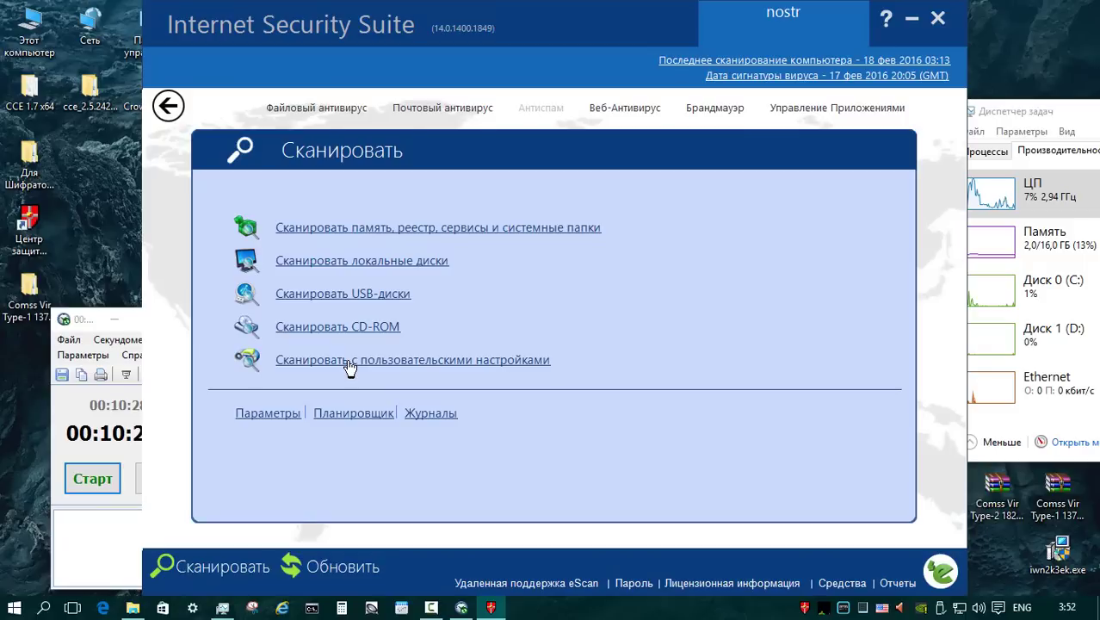
- Run an eScan custom scan of the Comss Vir Type-1 1370 Otbor 16-24_01_2016 folder, timing it with the stopwatch
left_click(352, 363)
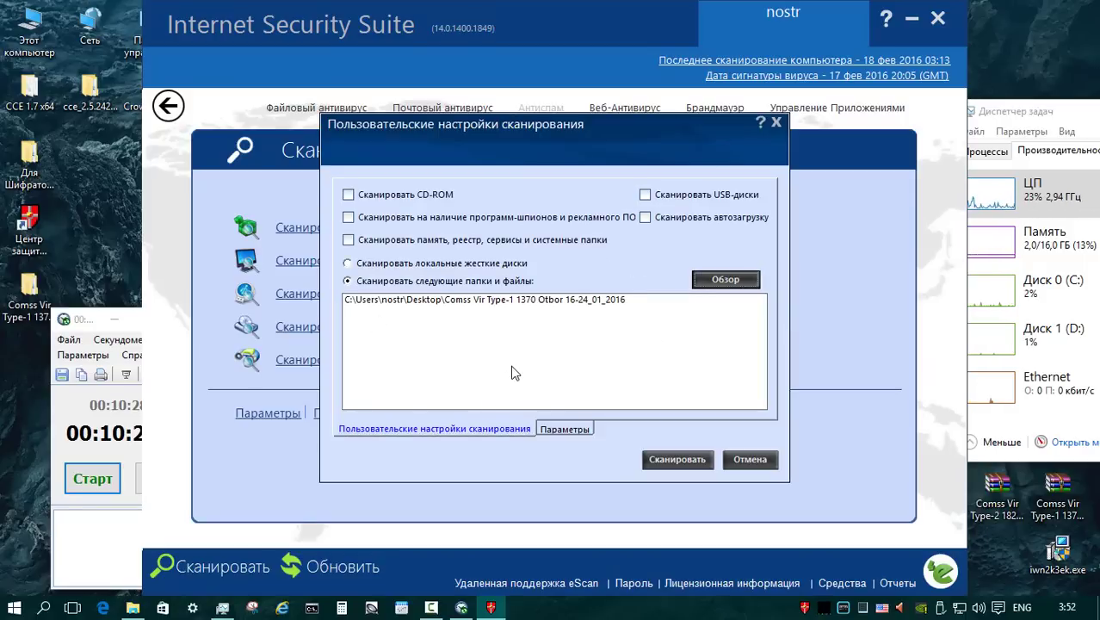
left_click(564, 428)
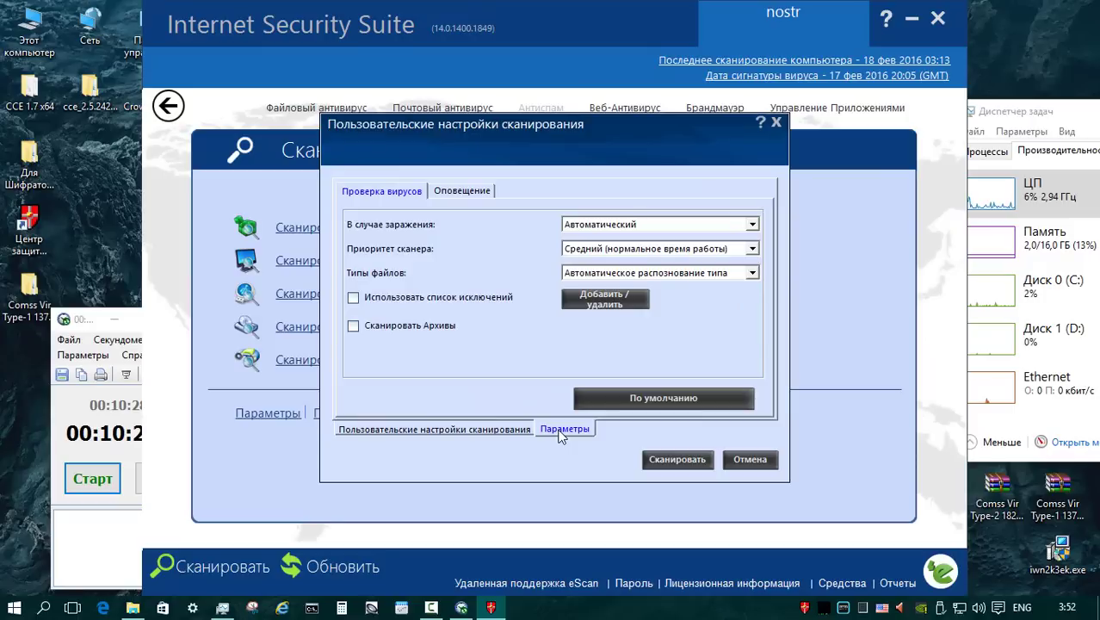
key("Return")
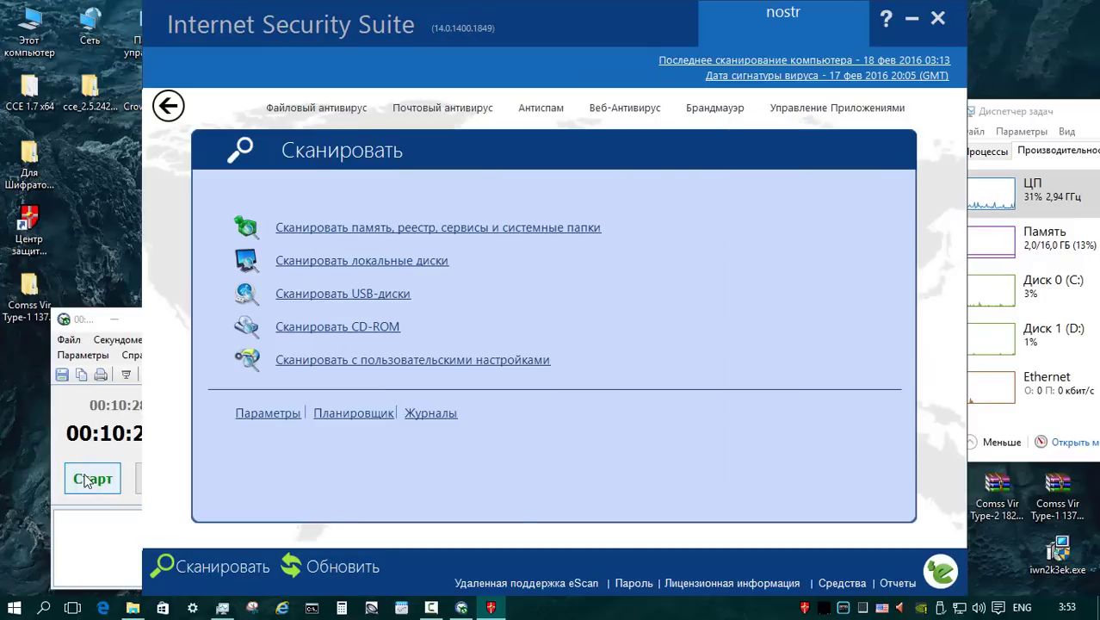
left_click(90, 478)
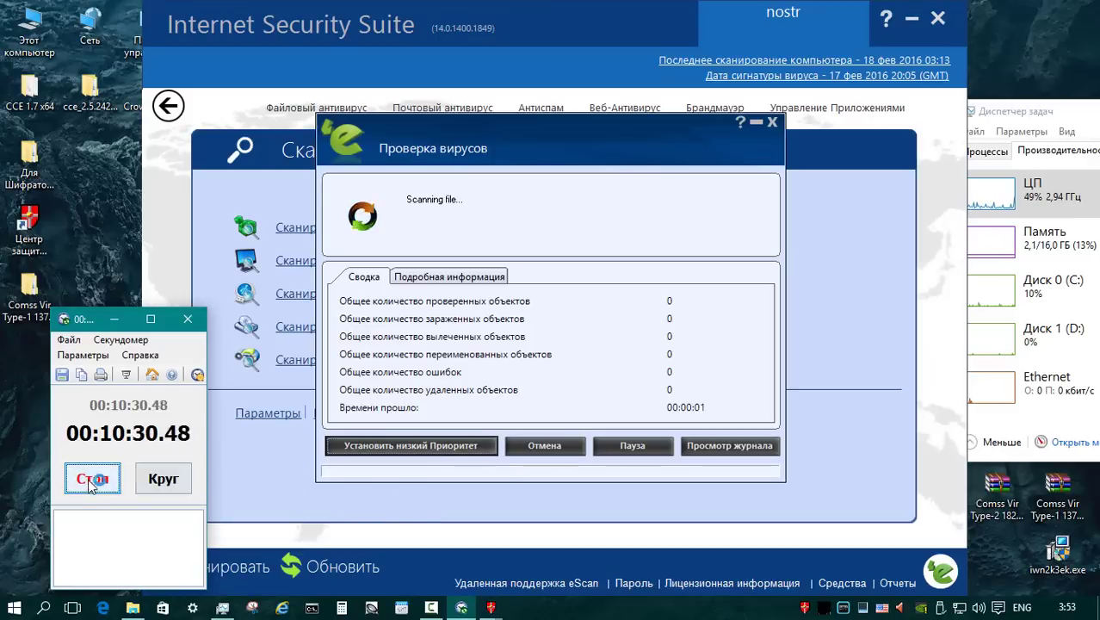
left_click(92, 479)
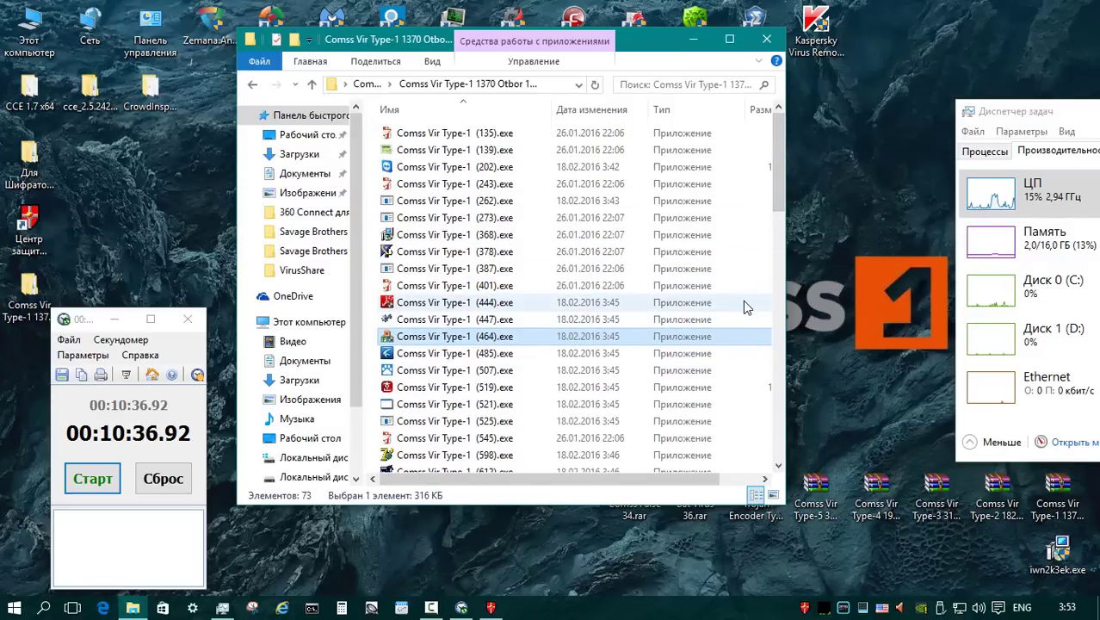
- Scan all remaining files in the Comss Vir Type-1 folder with eScan and examine the detailed scan information
left_click(550, 149)
key("ctrl+a")
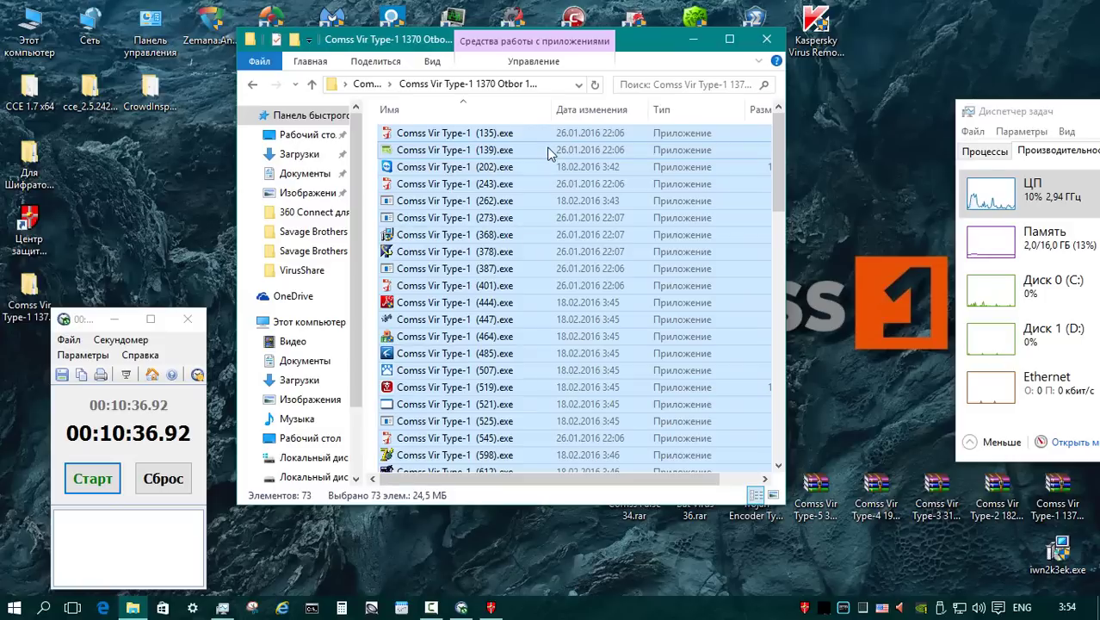
right_click(550, 152)
left_click(694, 215)
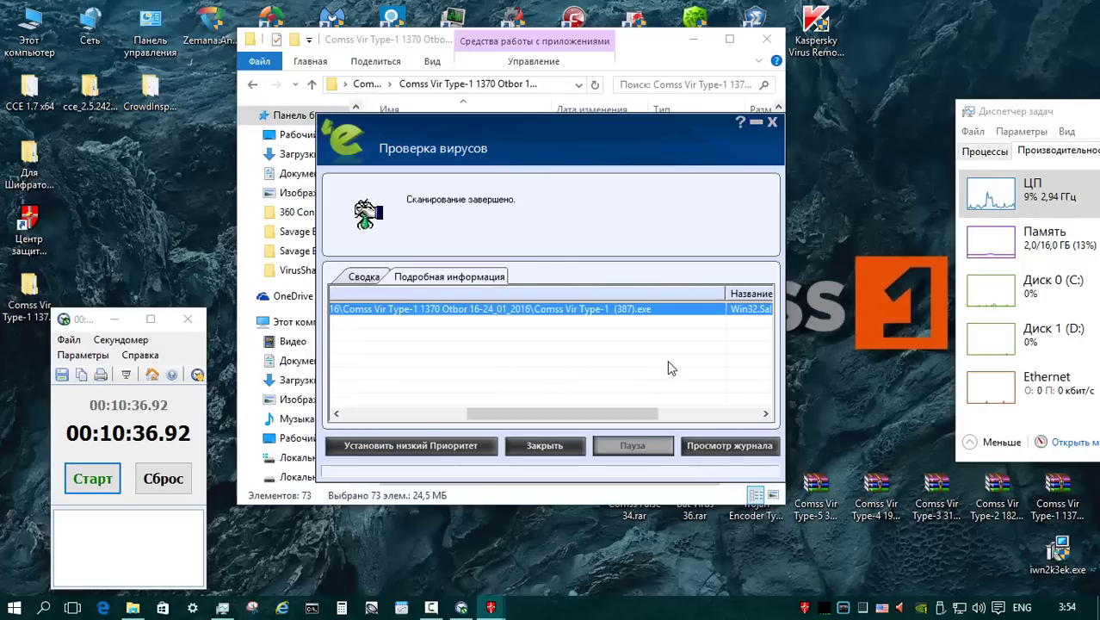
left_click_drag(632, 411, 733, 411)
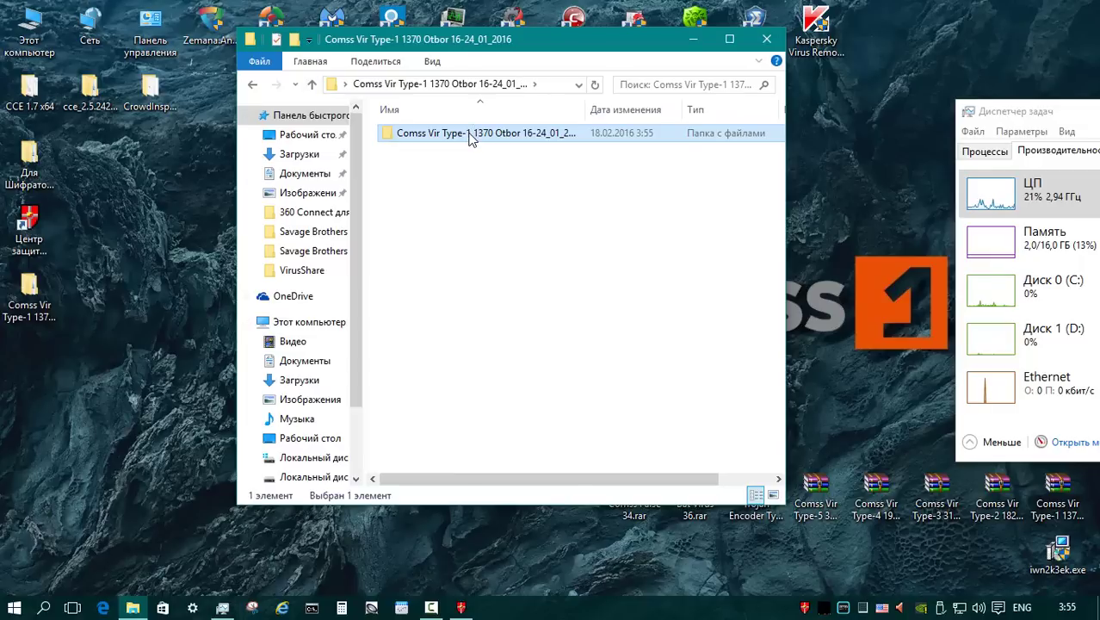
- Check the inner Comss Vir Type-1 folder with HitmanPro and with Zemana AntiMalware
right_click(470, 139)
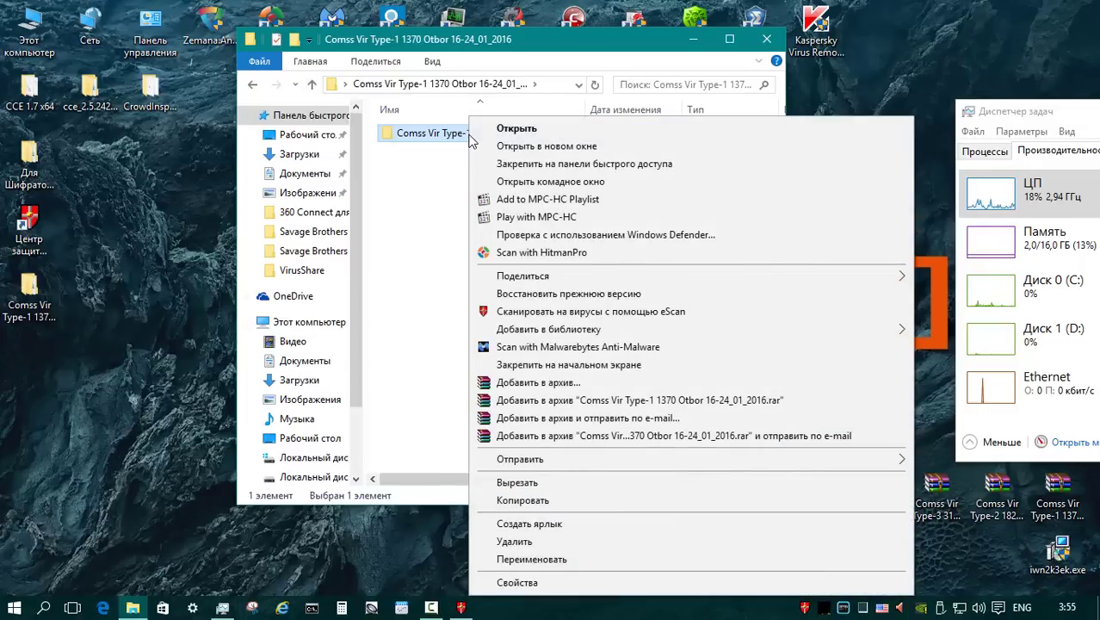
left_click(542, 252)
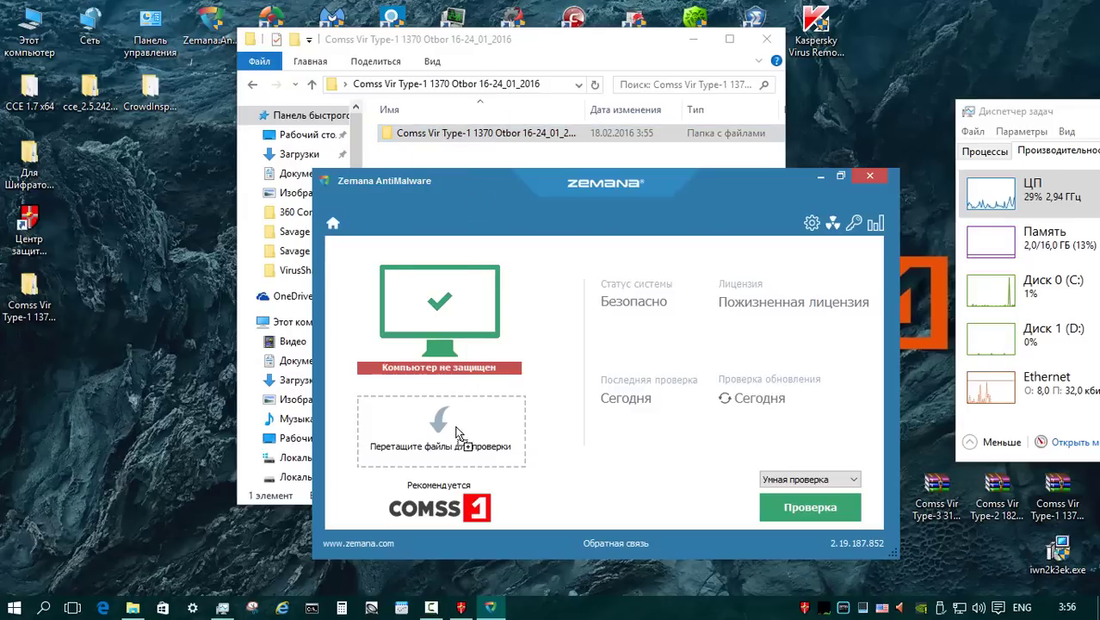
left_click_drag(458, 432, 460, 430)
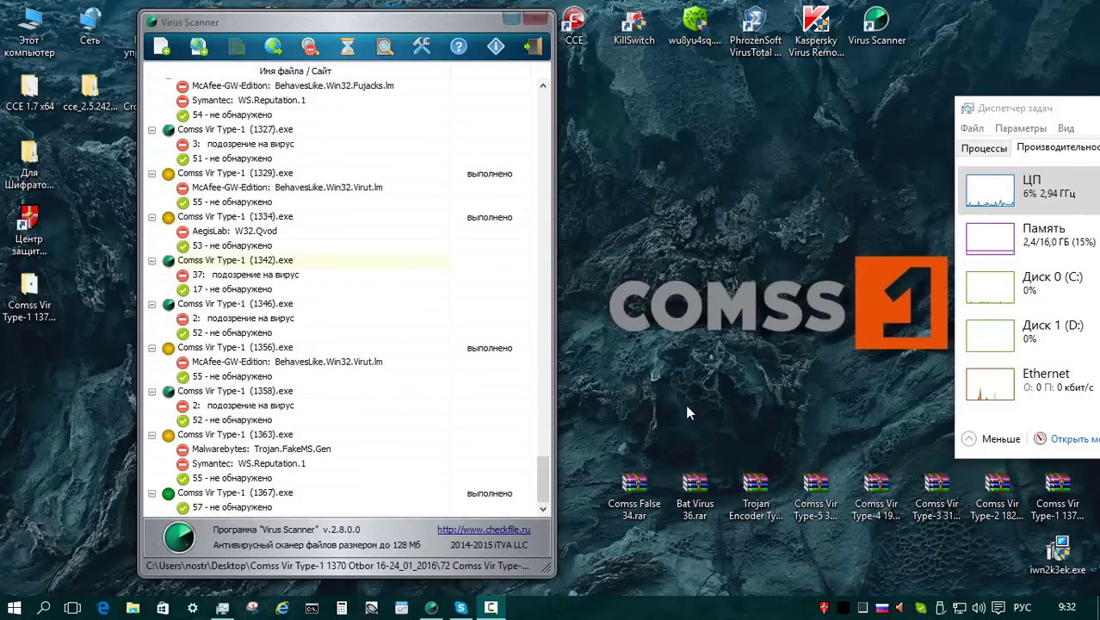
- Review the whole list of per-file detection results in Virus Scanner and close the program
left_click_drag(545, 477, 543, 116)
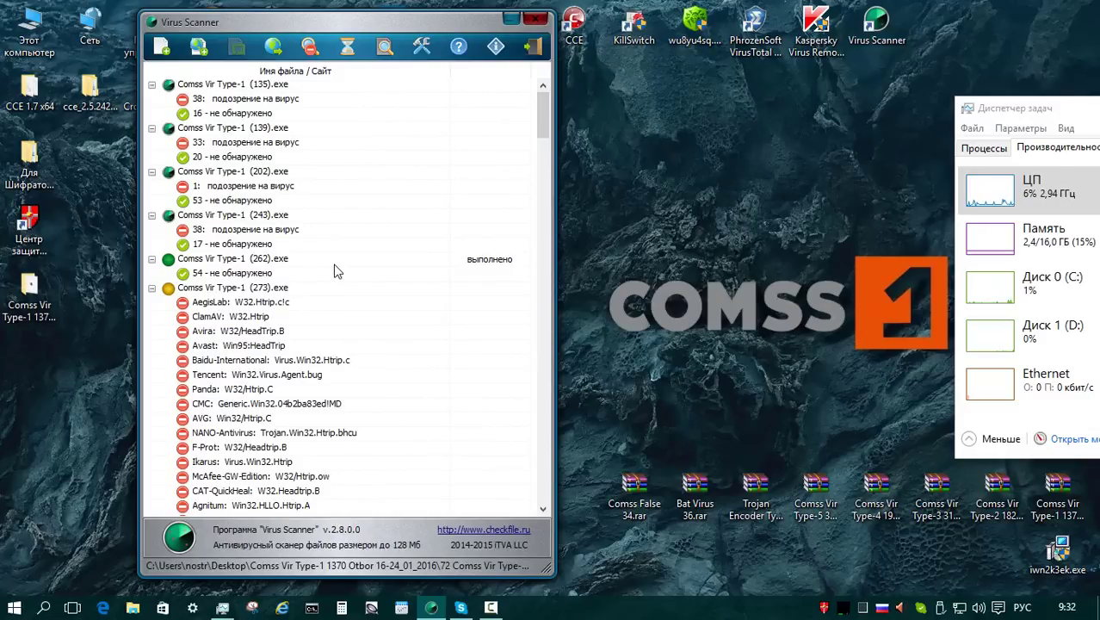
left_click_drag(543, 116, 553, 499)
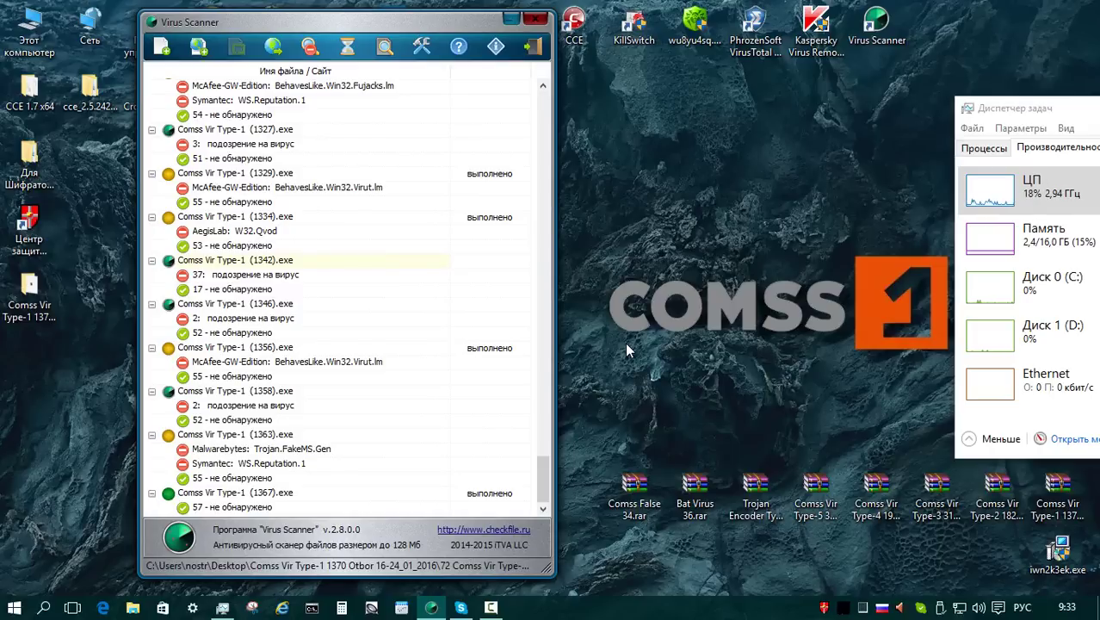
key("alt+F4")
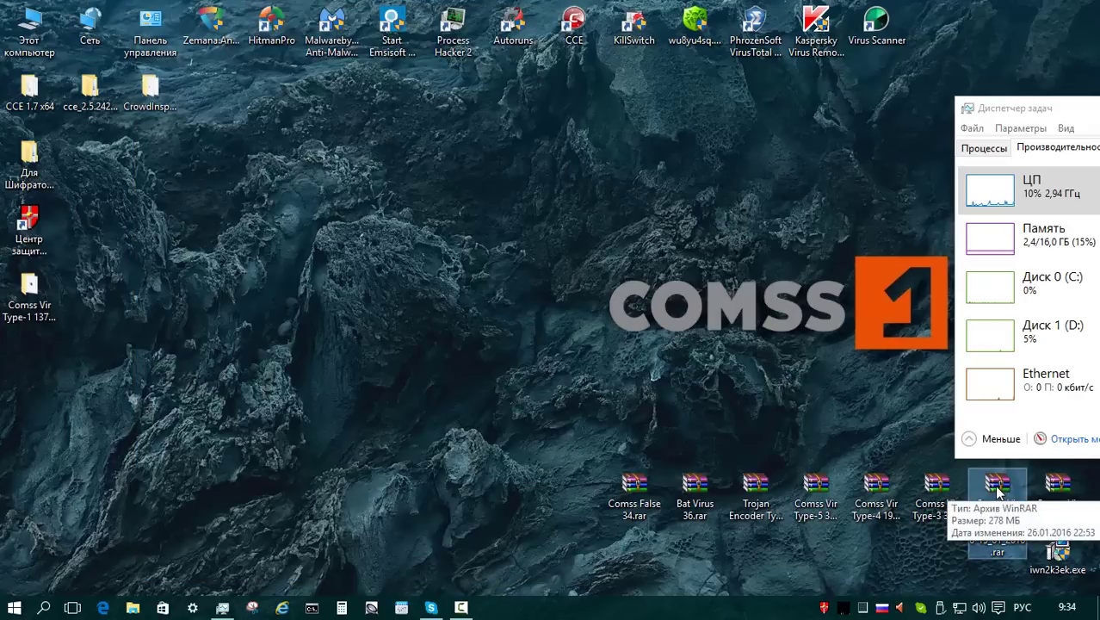
- Start extracting the password-protected Comss Vir Type-2 1823 No Otbor 6-15_01_2016.rar archive and bring its extraction progress window forward
double_click(997, 489)
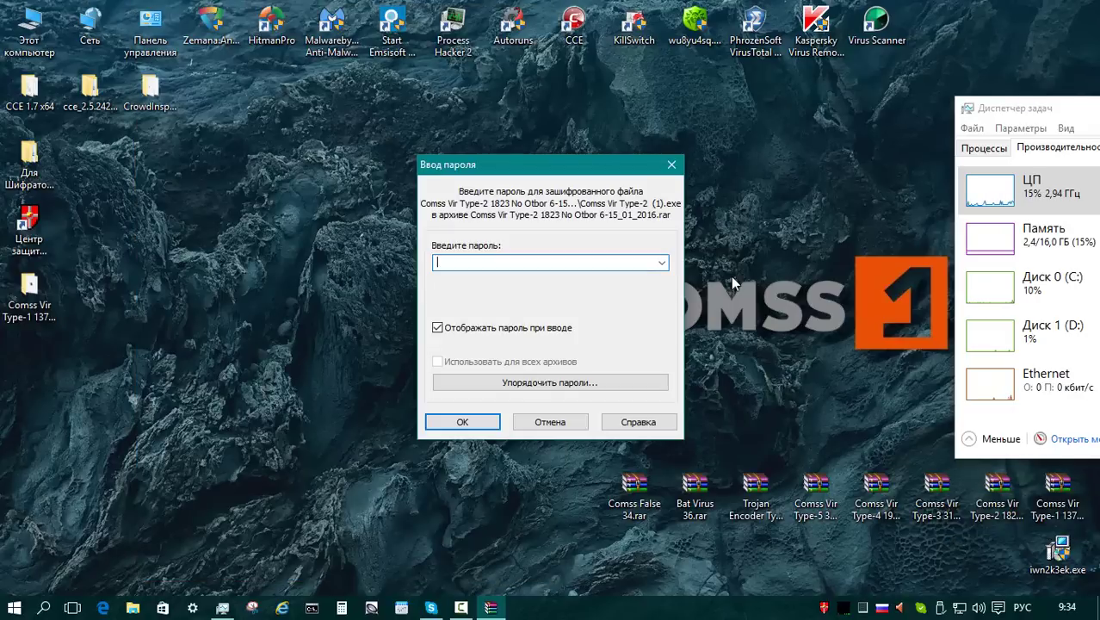
mouse_move(491, 602)
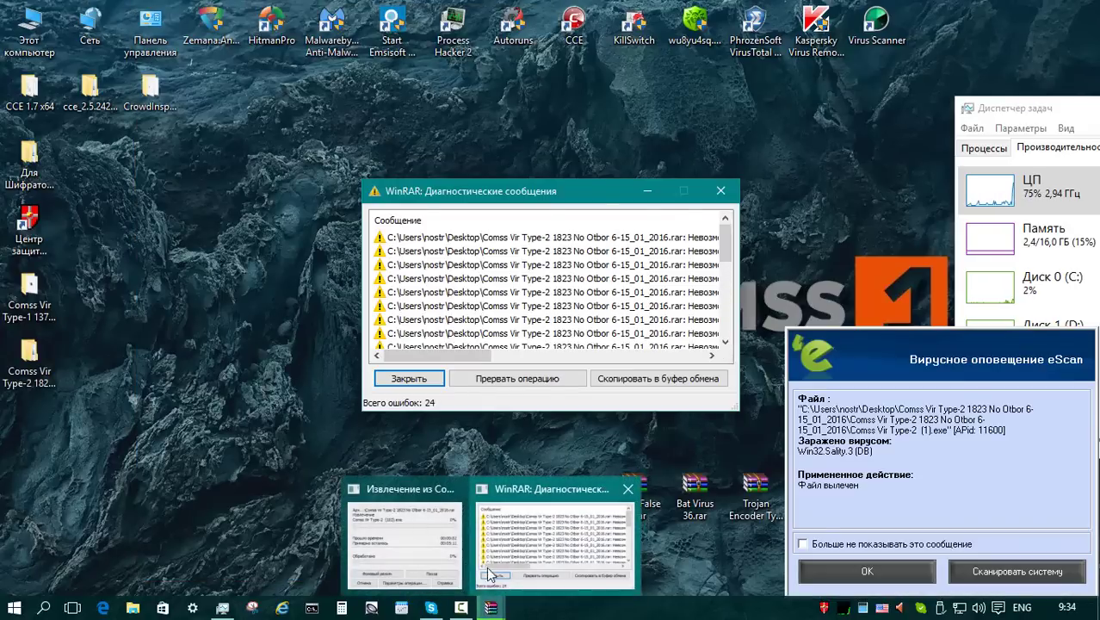
left_click(414, 547)
left_click_drag(535, 182, 534, 83)
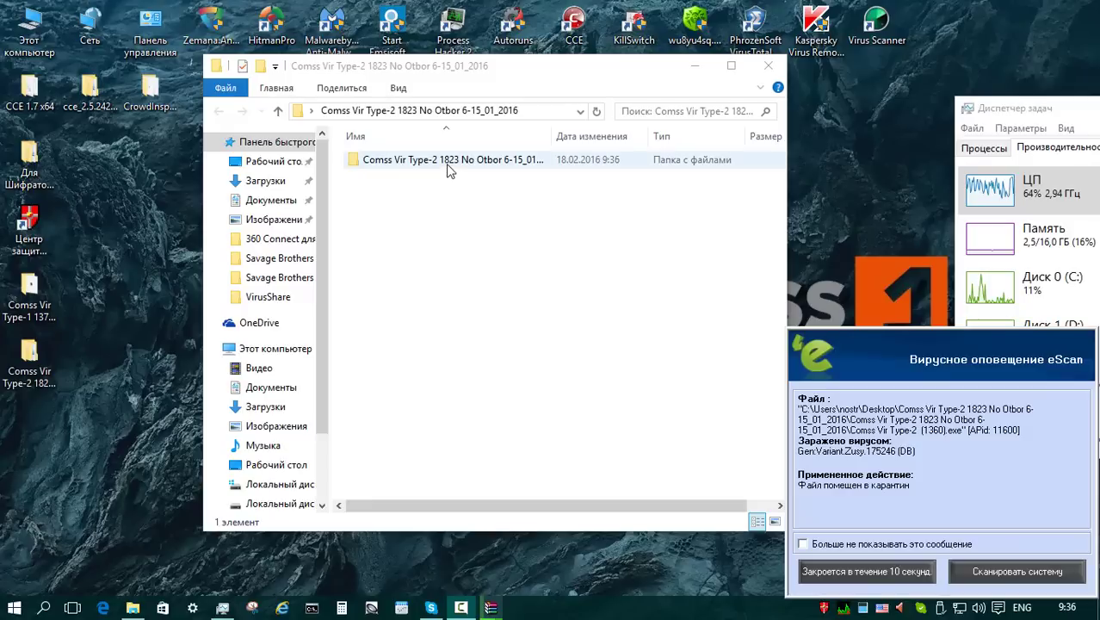
- Open the inner Comss Vir Type-2 1823 No Otbor 6-15_01_2016 folder and look through the remaining sample files
double_click(446, 163)
left_click_drag(510, 68, 504, 70)
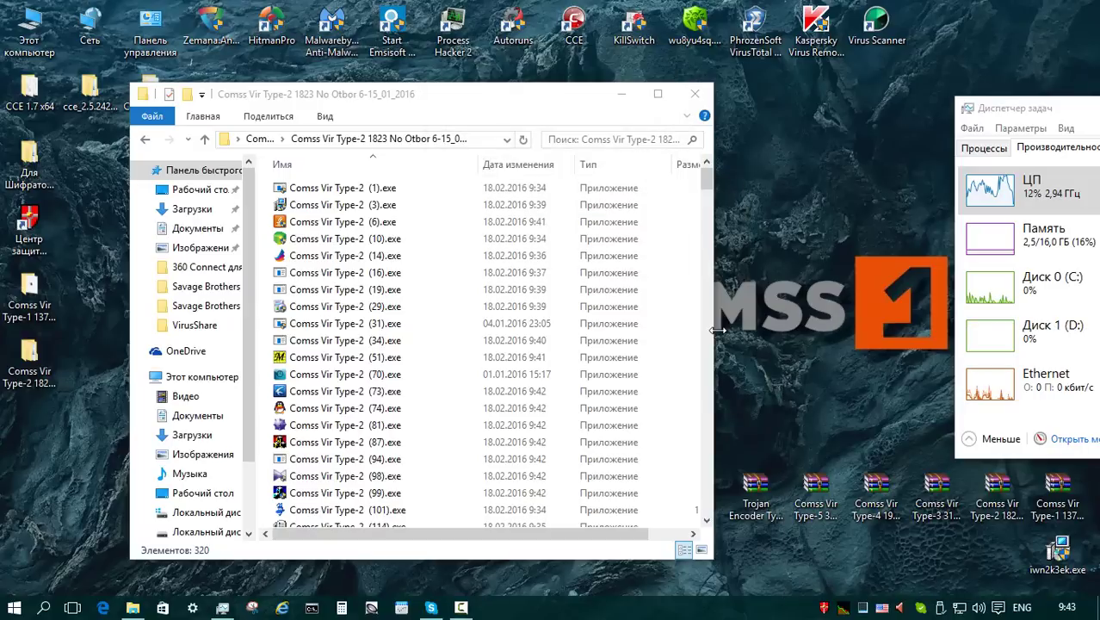
left_click(652, 194)
left_click_drag(707, 180, 599, 521)
left_click(599, 519)
scroll(603, 471, "up", 4)
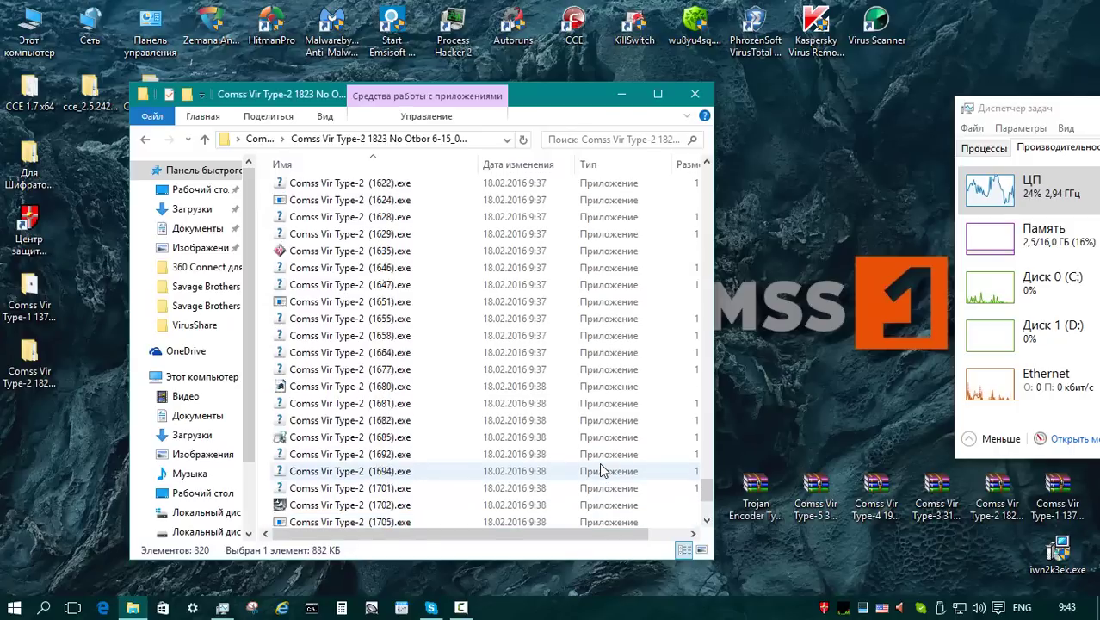
scroll(602, 471, "up", 10)
- Scan the inner Comss Vir Type-2 1823 No Otbor 6-15_01_2016 folder with eScan
left_click(204, 138)
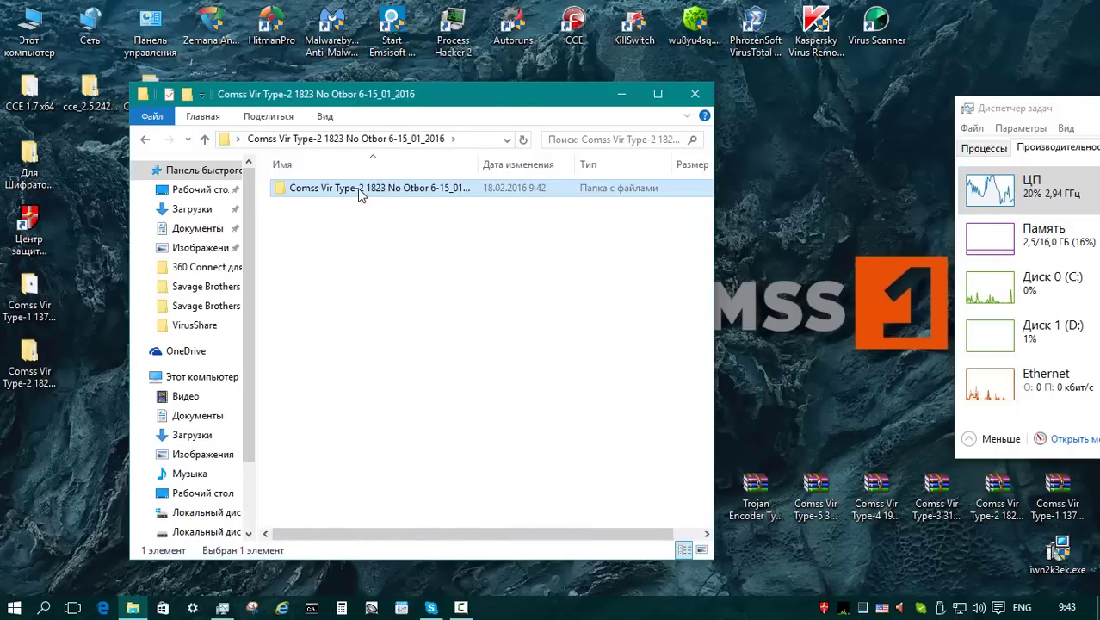
right_click(362, 194)
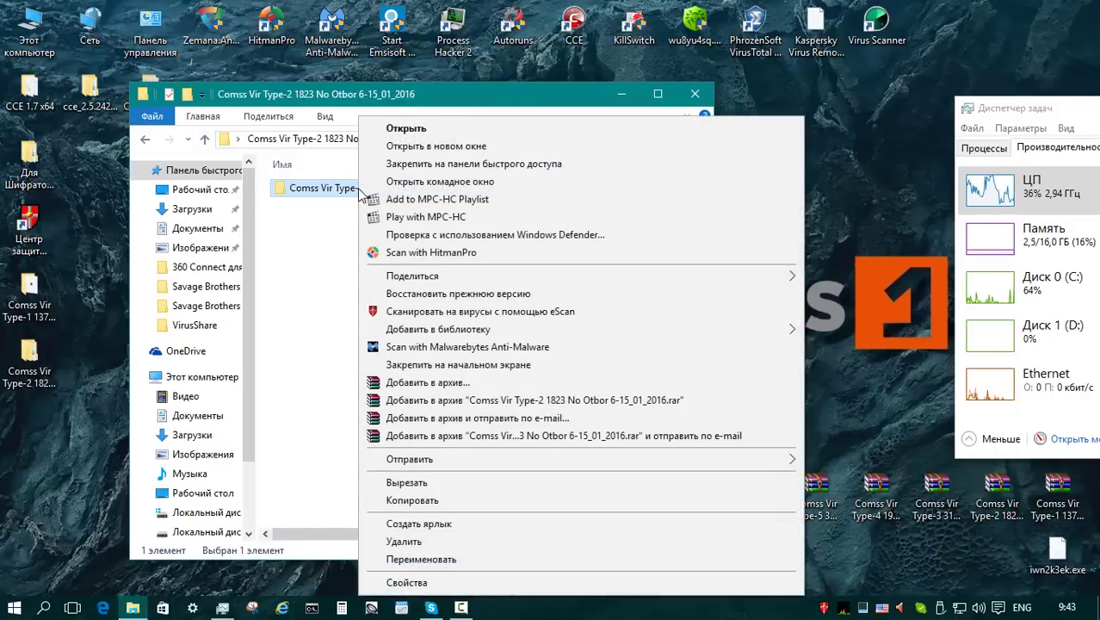
left_click(439, 313)
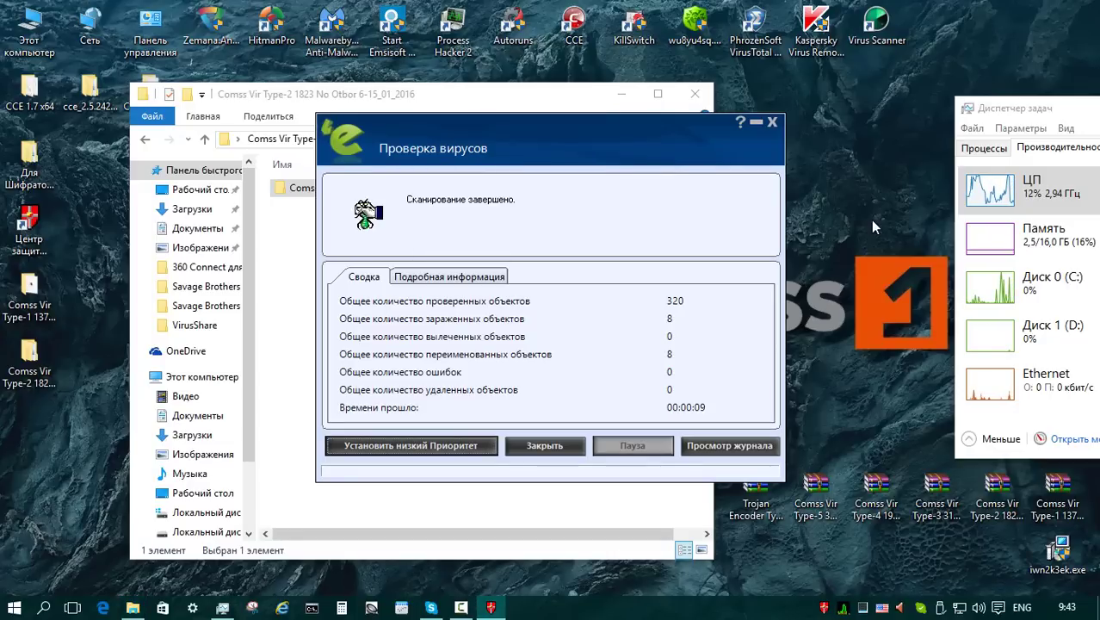
- Close the finished eScan scan, view the remaining files in the inner Type-2 folder, and close the folder window
left_click(545, 446)
double_click(301, 188)
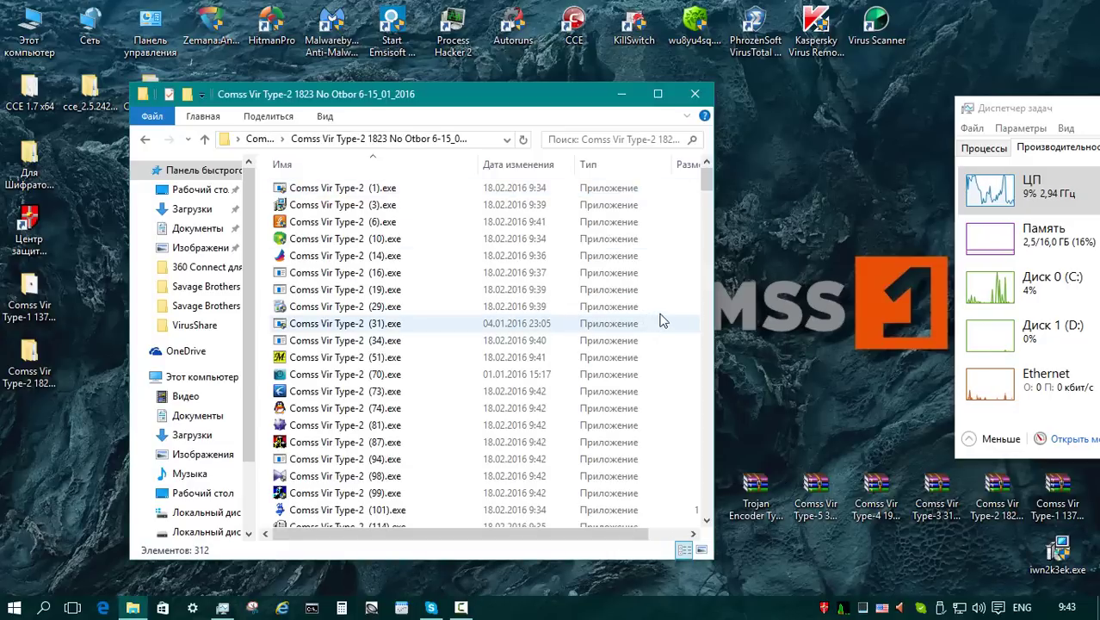
key("alt+F4")
- Extract the Comss Vir Type-3 3116 All Otbor 12_2015.rar archive into its own folder, supplying the archive password
left_click(947, 504)
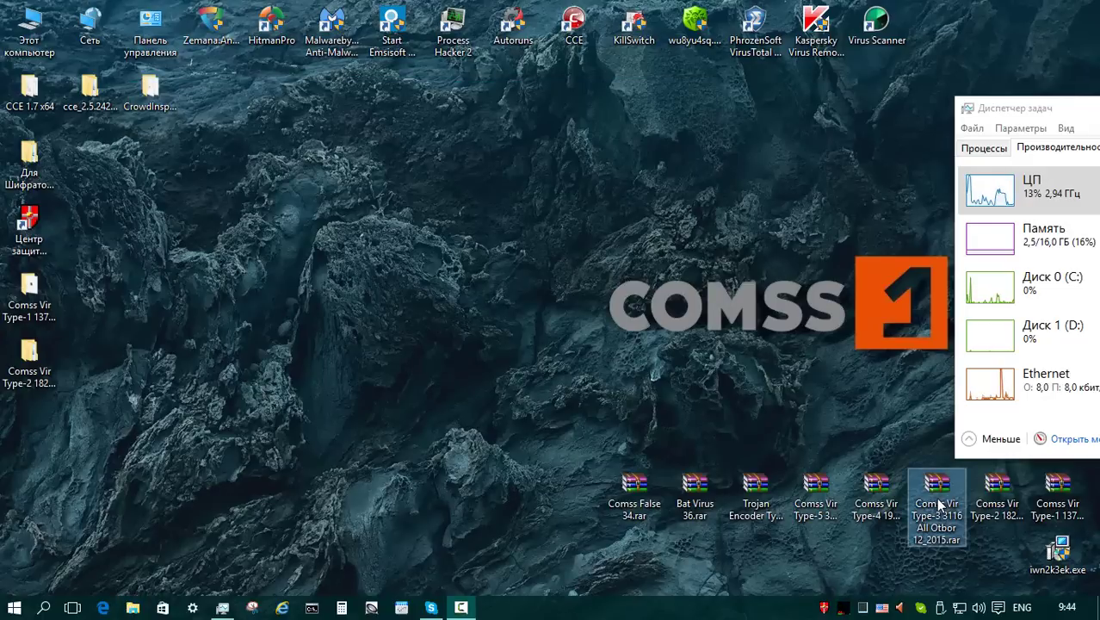
right_click(947, 504)
left_click(898, 231)
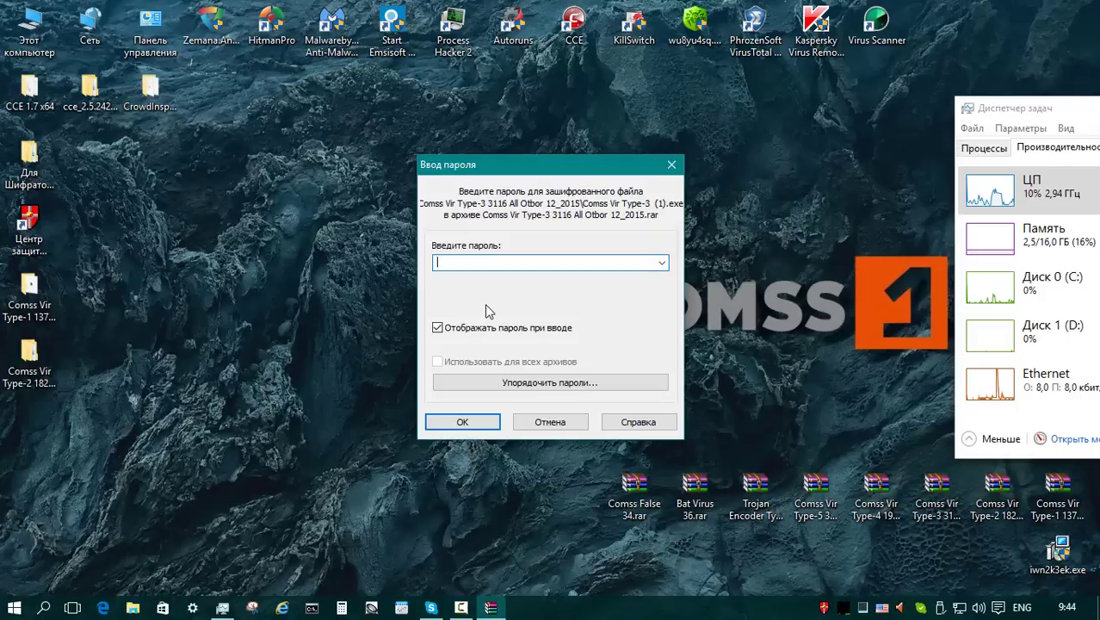
key("Return")
- Open the inner Comss Vir Type-3 3116 All Otbor 12_2015 folder and look through the sample files
double_click(30, 417)
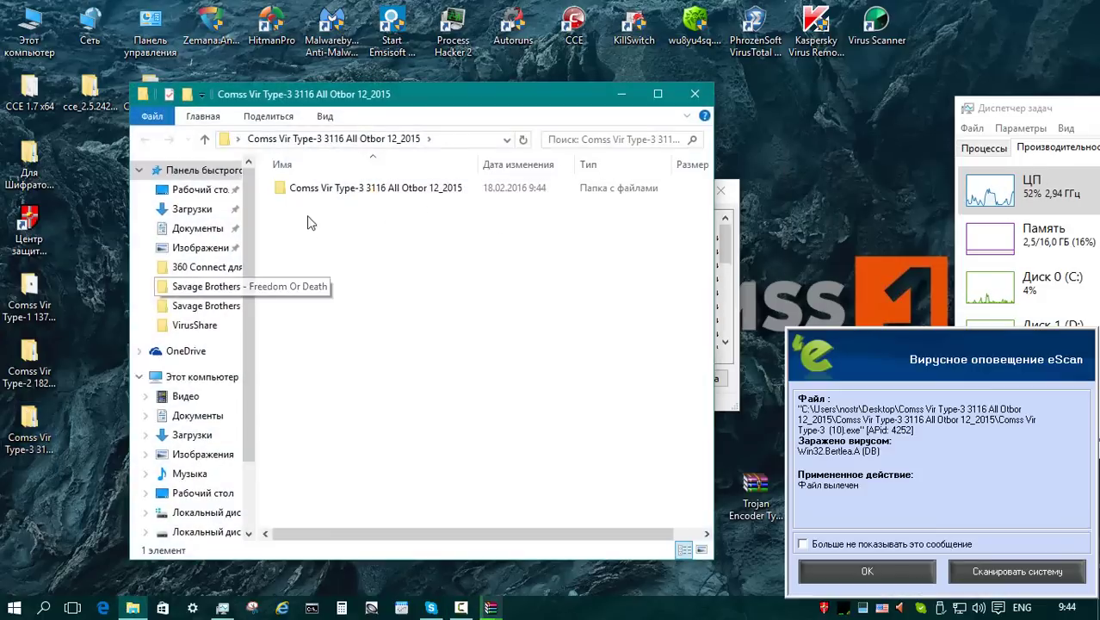
double_click(307, 182)
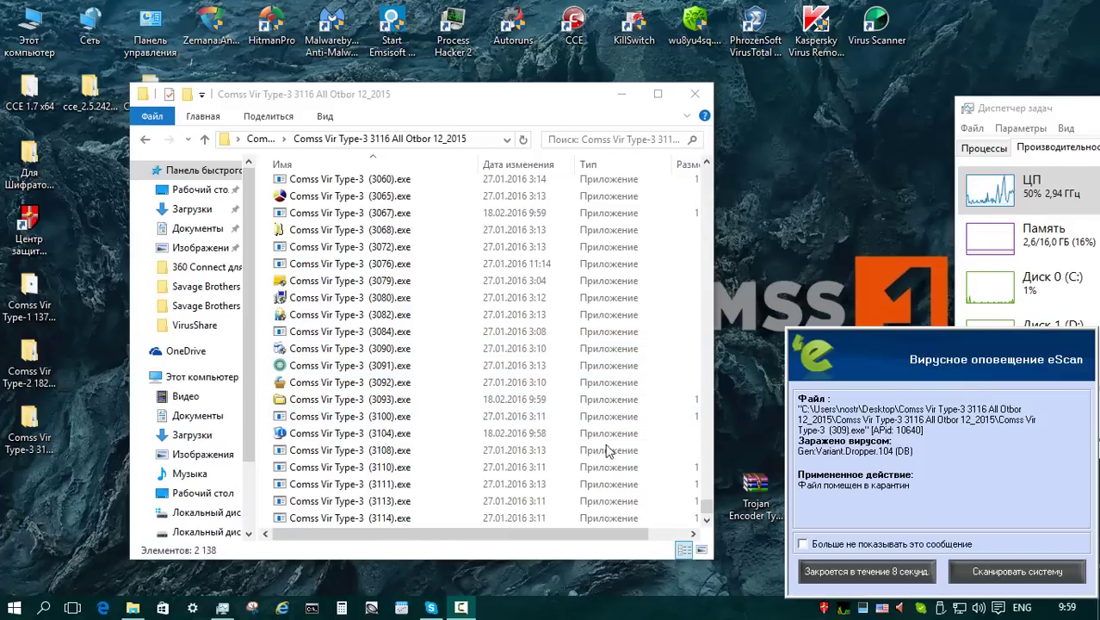
left_click_drag(708, 508, 711, 454)
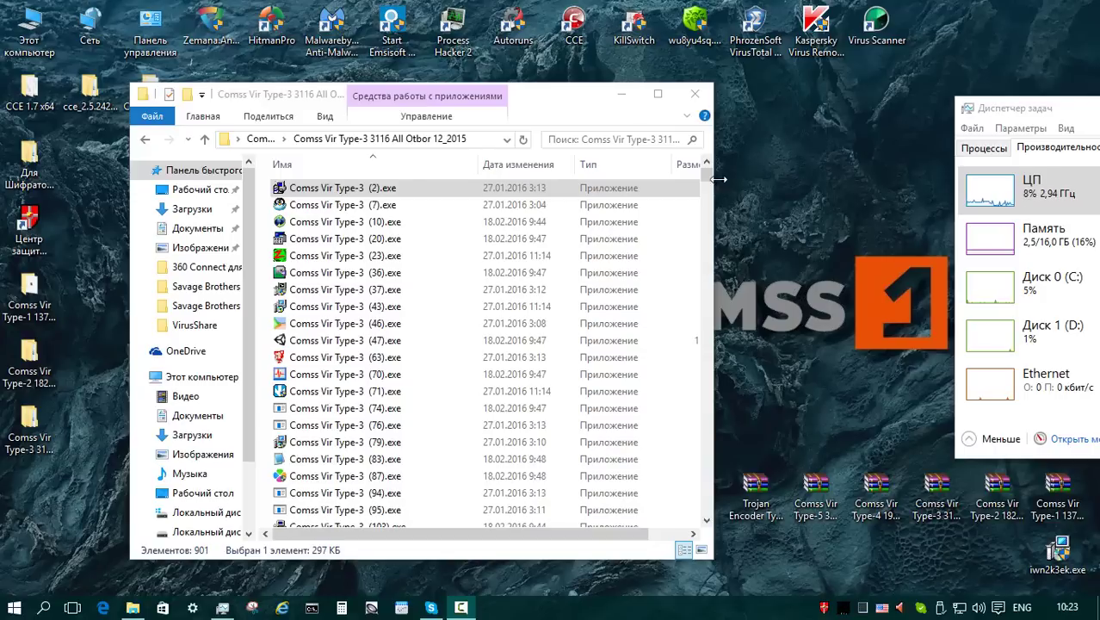
mouse_move(708, 179)
left_mouse_down()
mouse_move(711, 521)
mouse_move(707, 172)
left_mouse_up()
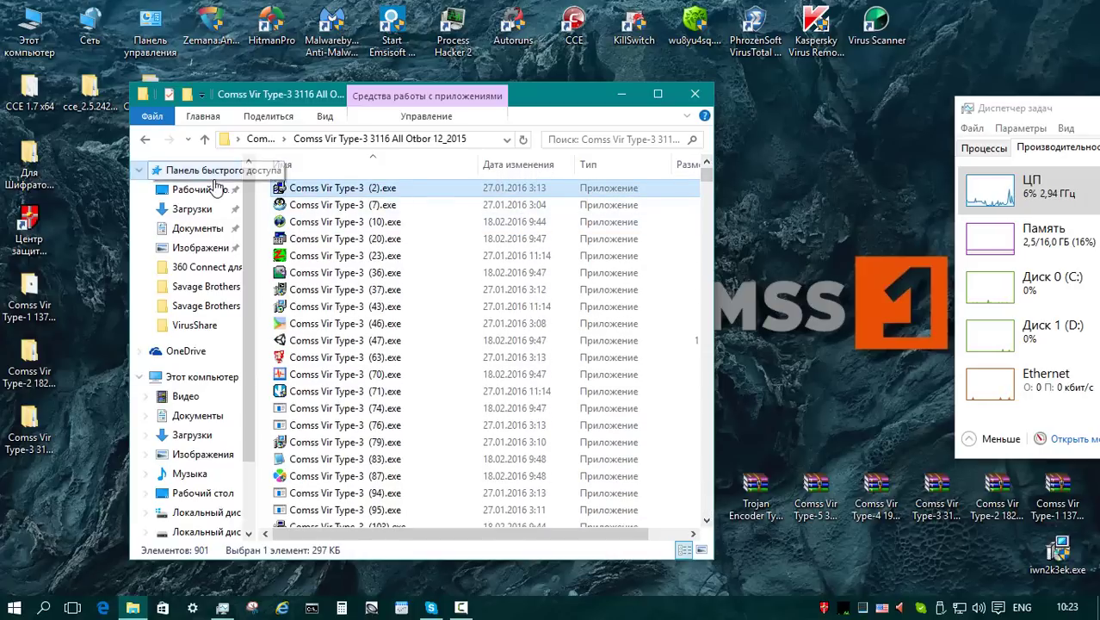
- Scan the inner Comss Vir Type-3 3116 All Otbor 12_2015 folder with eScan and close the folder window
left_click(204, 139)
right_click(351, 190)
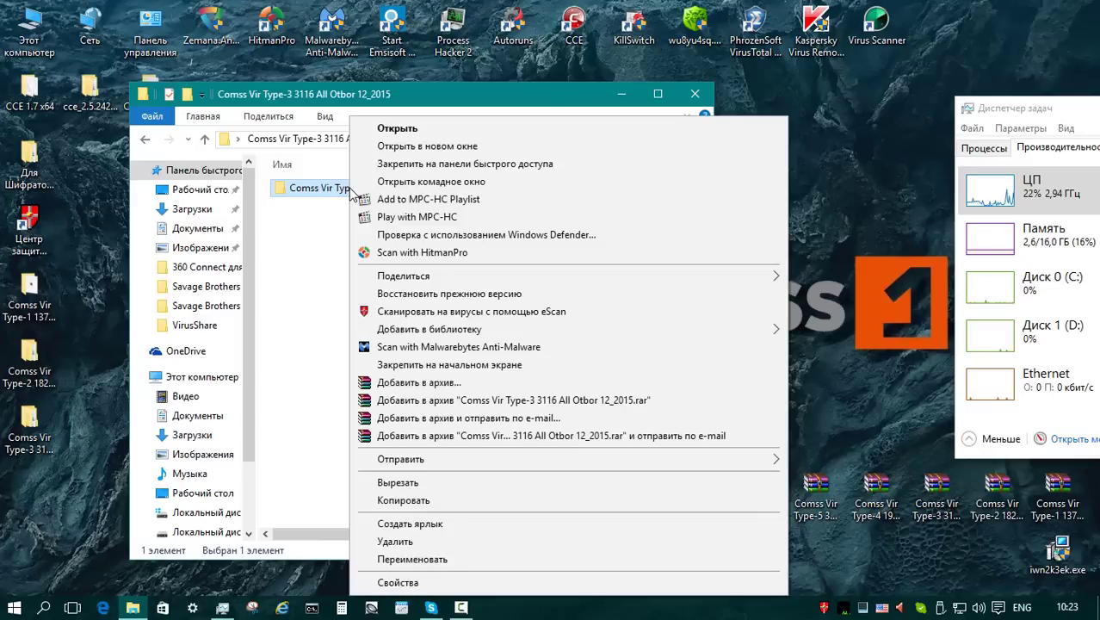
left_click(439, 312)
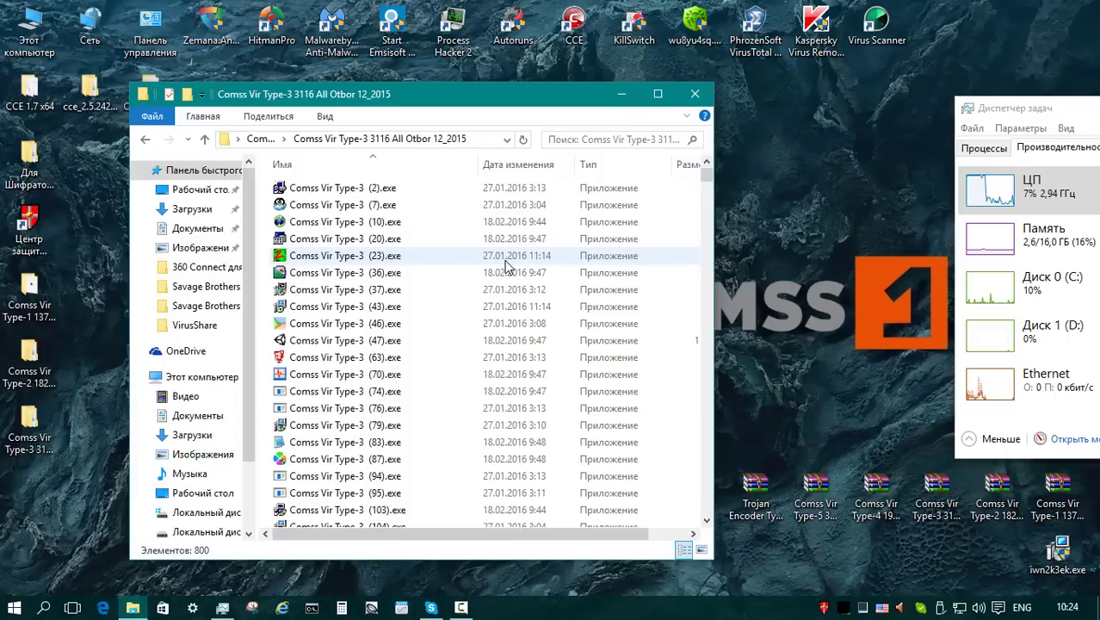
key("alt+F4")
- Extract the Comss Vir Type-4 1950 12_2012.rar archive into its own folder, supplying the archive password
right_click(876, 504)
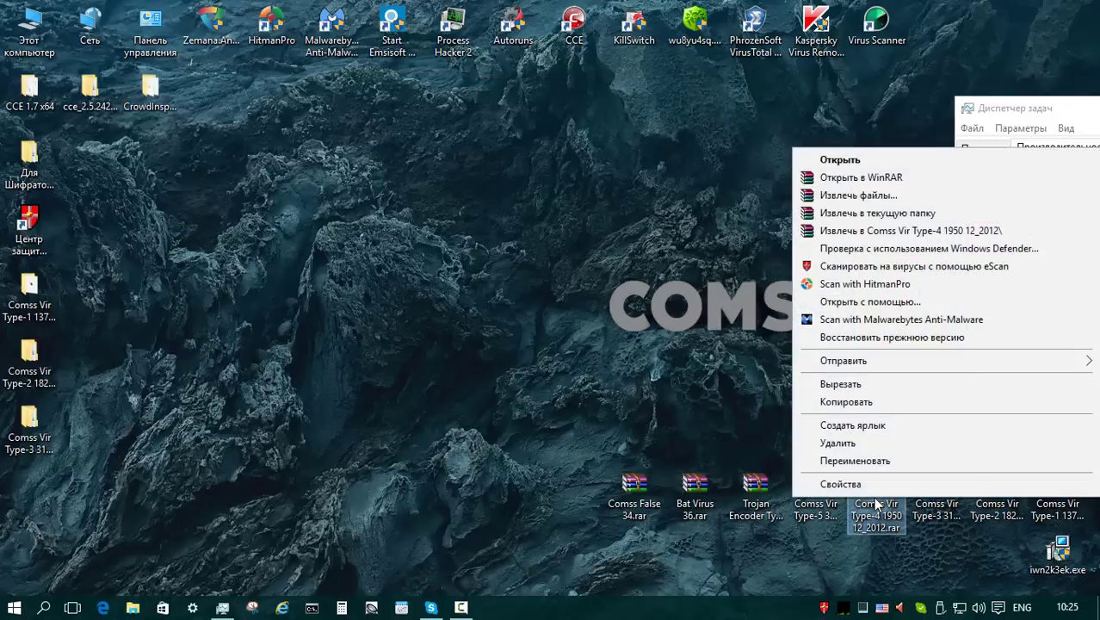
left_click(865, 230)
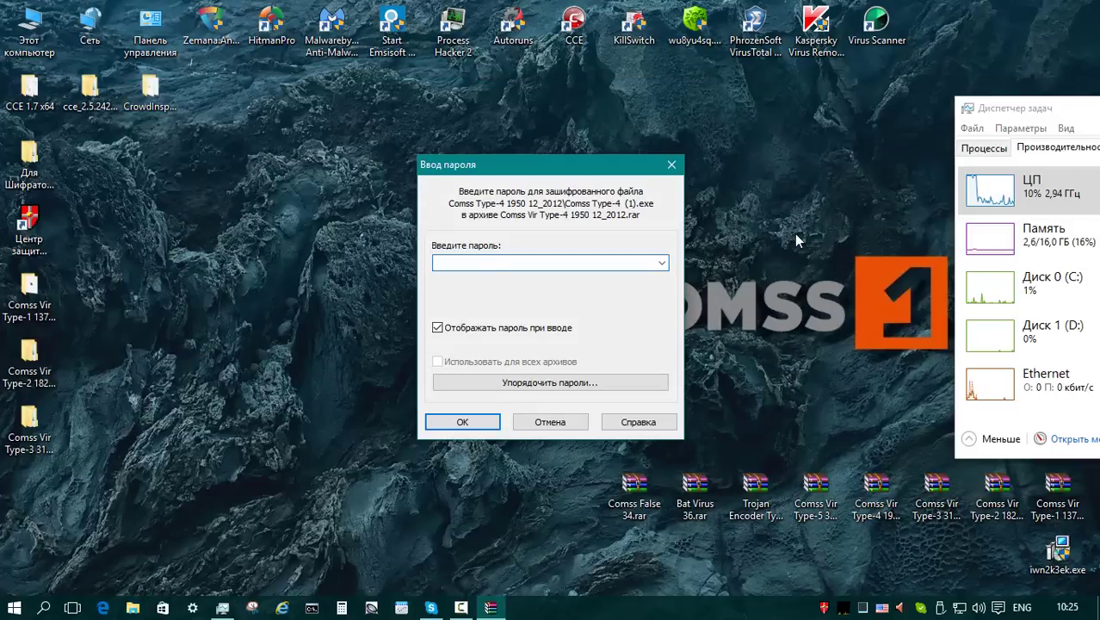
mouse_move(492, 607)
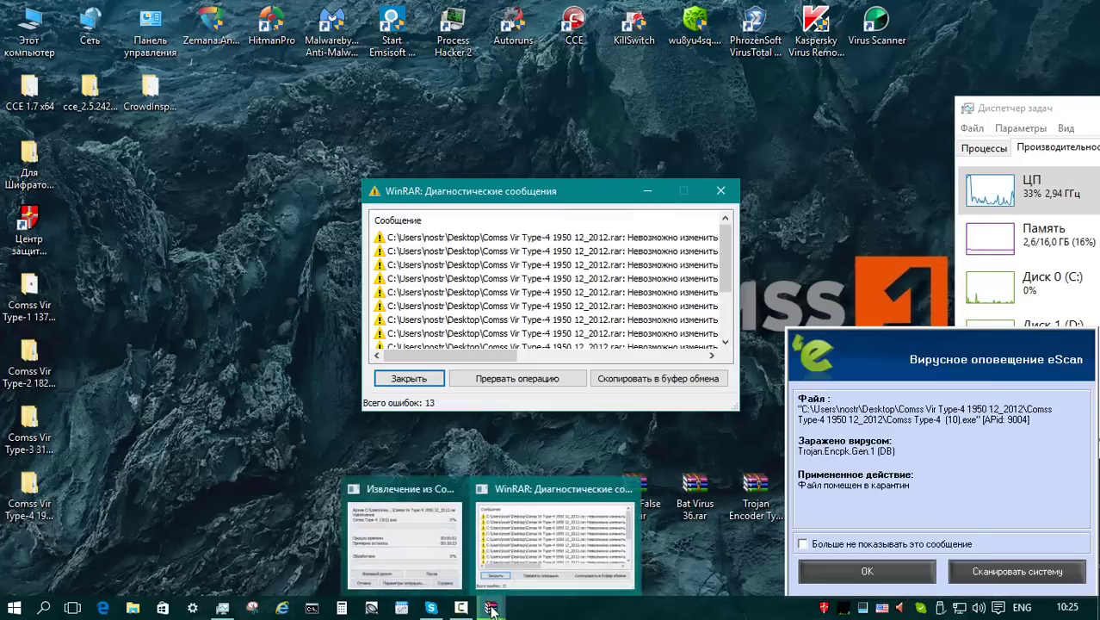
- Open the inner Comss Type-4 1950 12_2012 folder and look through the extracted samples
double_click(29, 493)
double_click(314, 189)
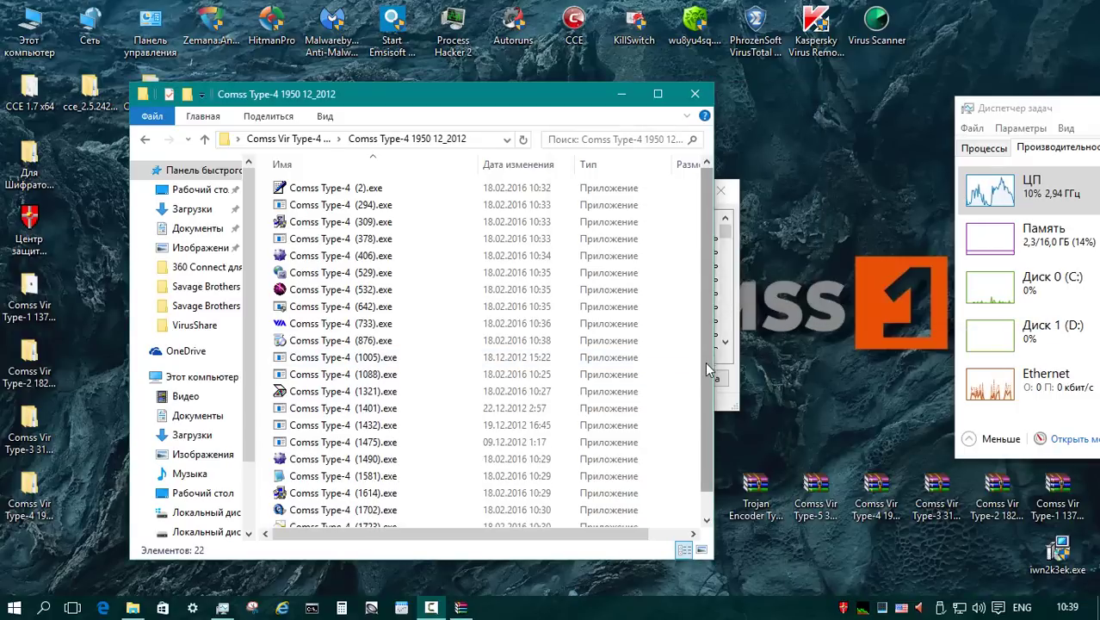
scroll(702, 422, "down", 1)
- Scan the inner Comss Type-4 1950 12_2012 folder with eScan and close the scan window when it finishes
key("BackSpace")
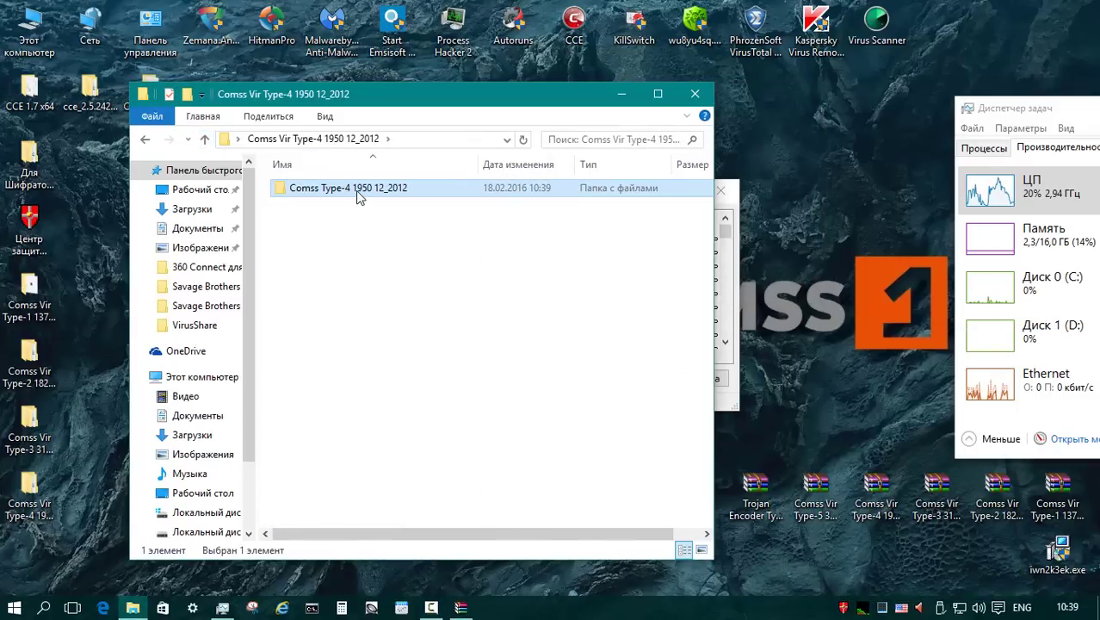
right_click(359, 198)
left_click(456, 311)
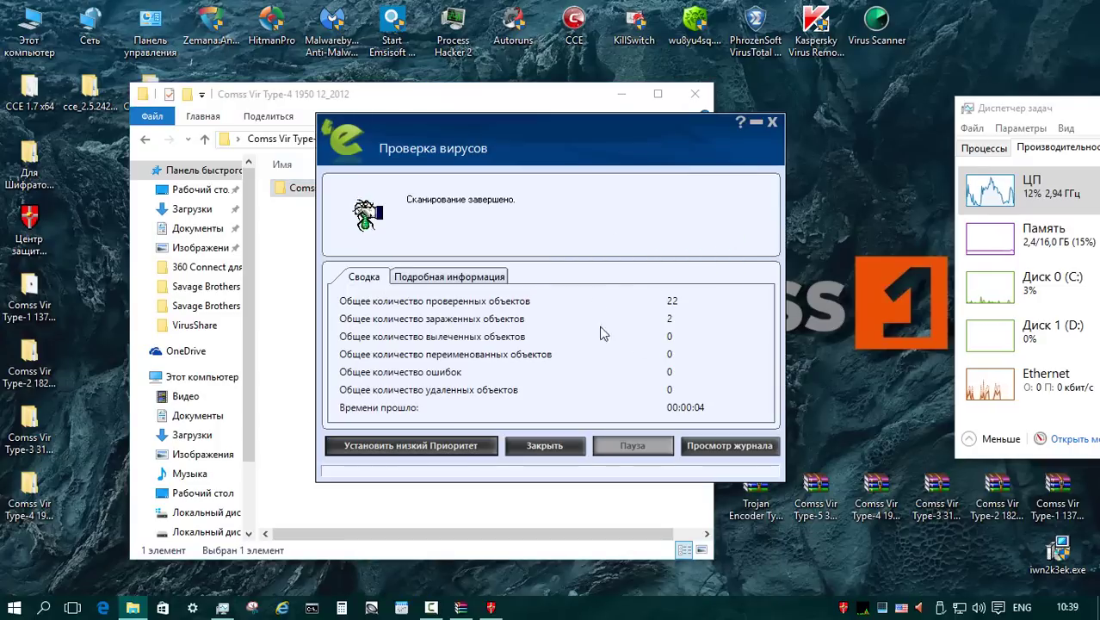
left_click(551, 444)
- Review the files left in the Comss Type-4 1950 12_2012 folder and close the folder window
key("Return")
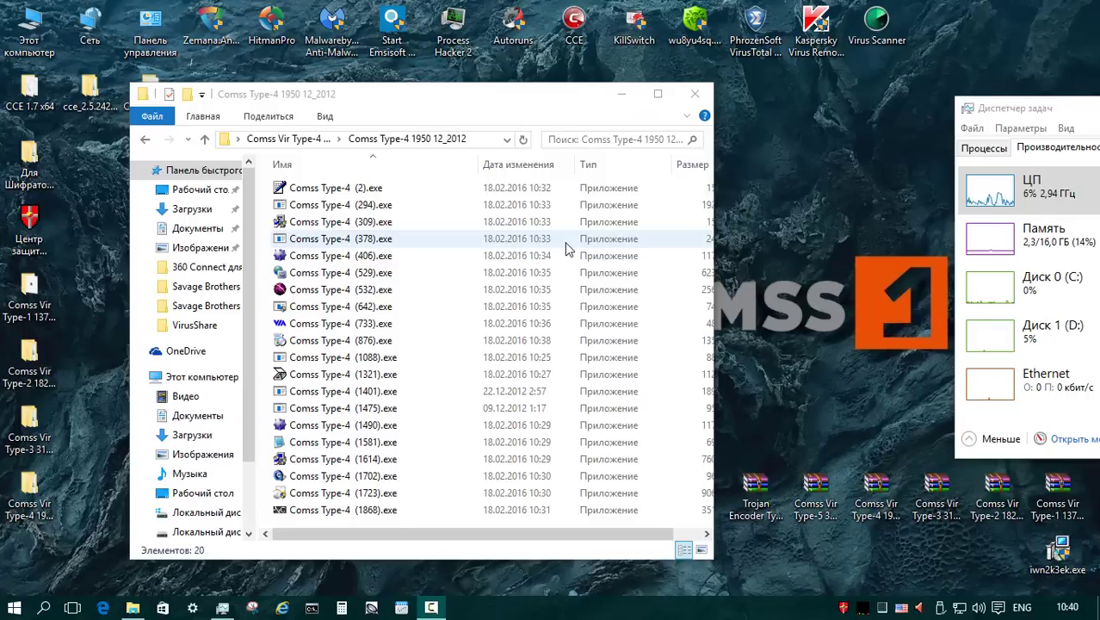
scroll(572, 293, "right", 1)
key("alt+F4")
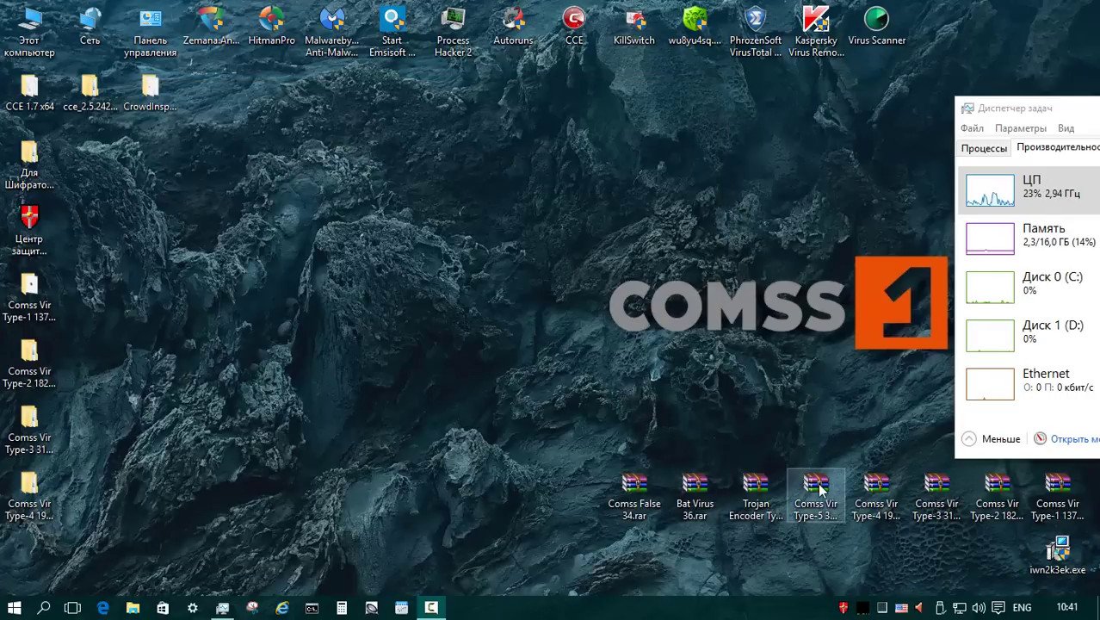
- Extract the Comss Vir Type-5 314 No Otbor 02_2016 Alt.rar archive into its own folder
left_click(818, 489)
right_click(820, 489)
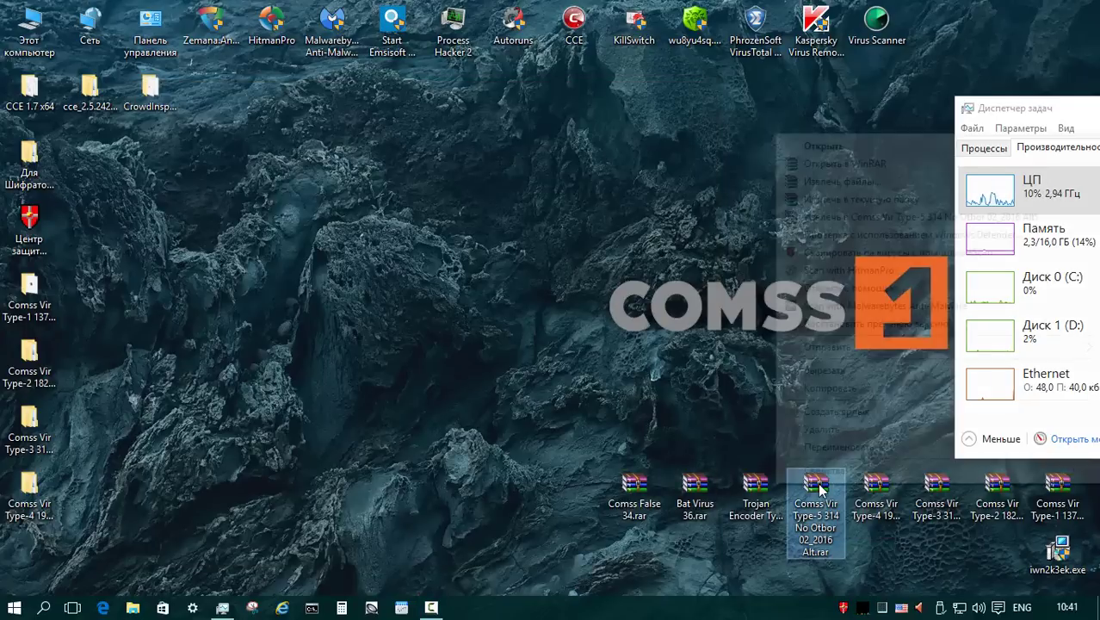
left_click(831, 217)
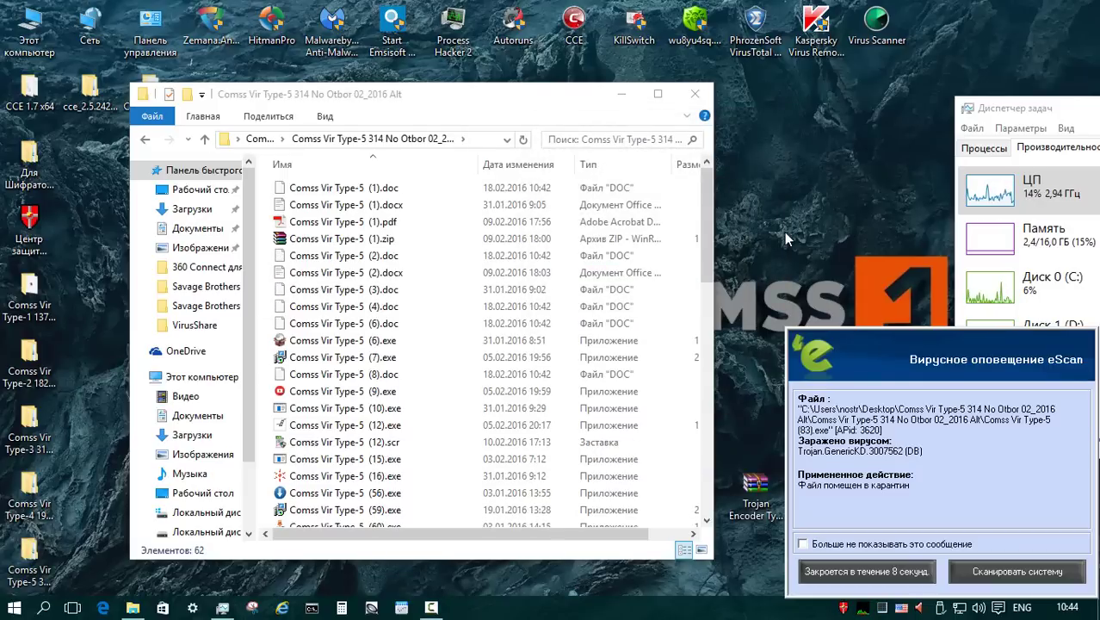
- Look through the extracted Type-5 samples and scan the inner Comss Vir Type-5 314 No Otbor 02_2016 Alt folder with eScan
left_click_drag(706, 226, 708, 477)
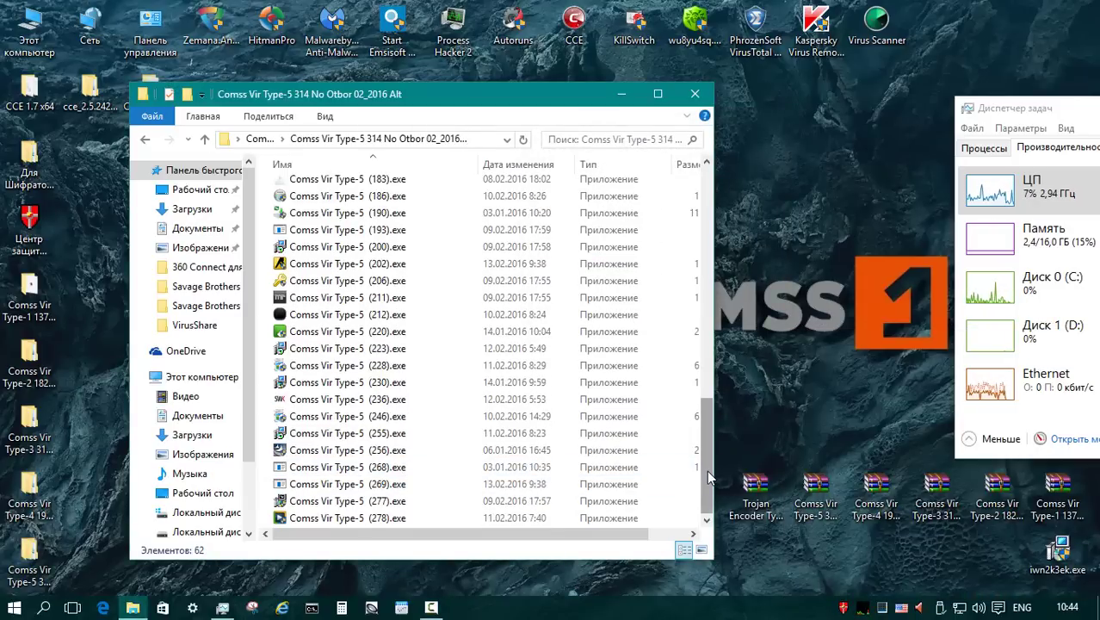
key("alt+Up")
right_click(321, 188)
left_click(421, 313)
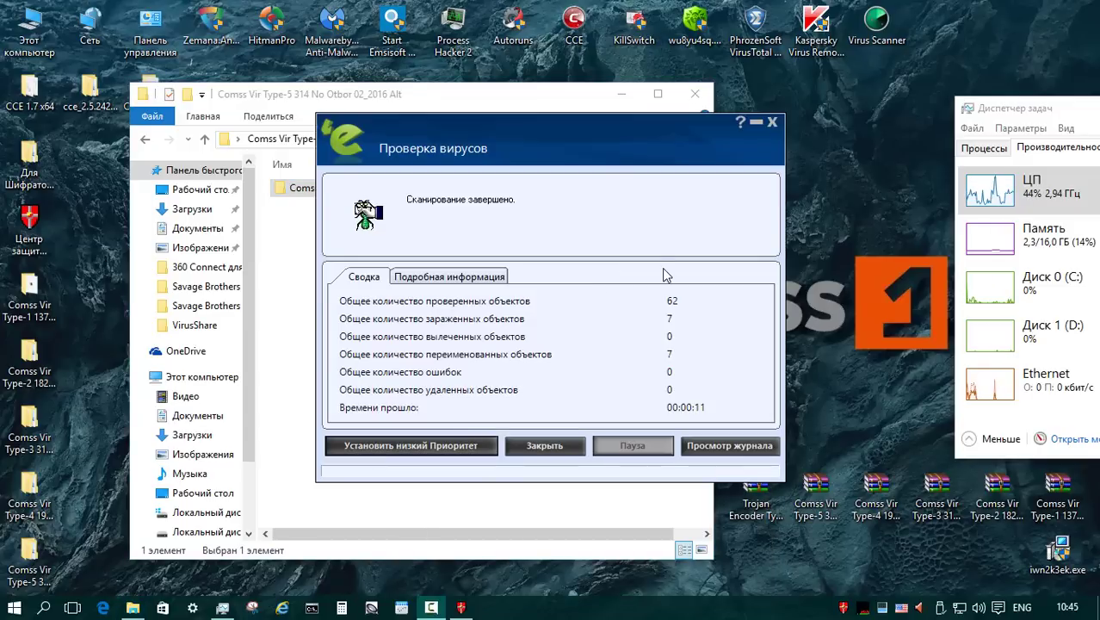
left_click(535, 445)
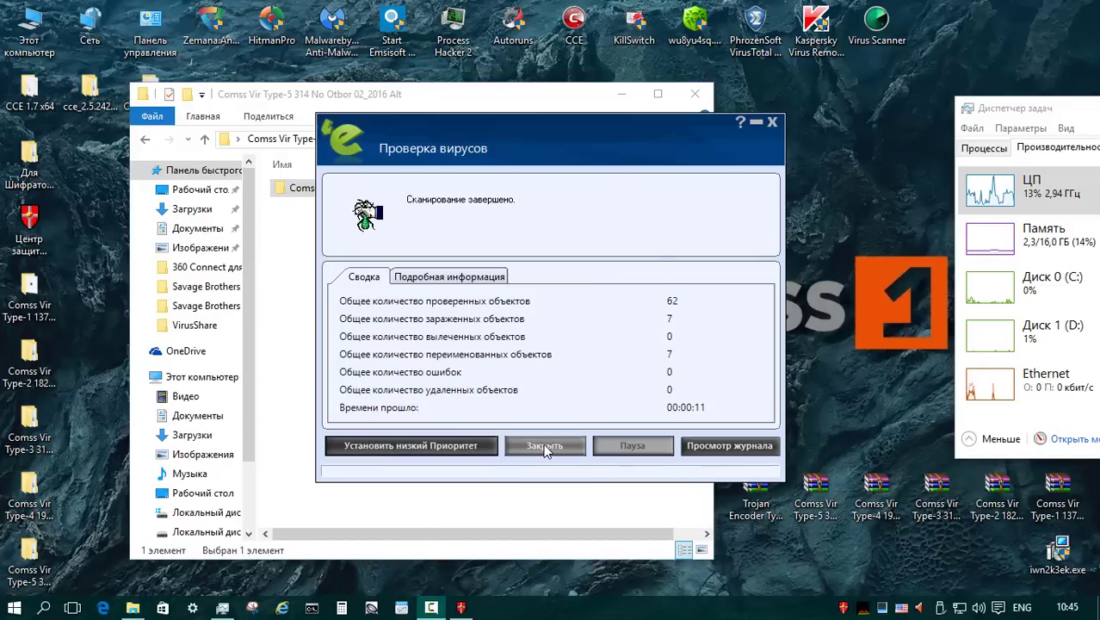
- Open the inner Type-5 folder, look through the files left after the scan, and close the folder window
double_click(454, 190)
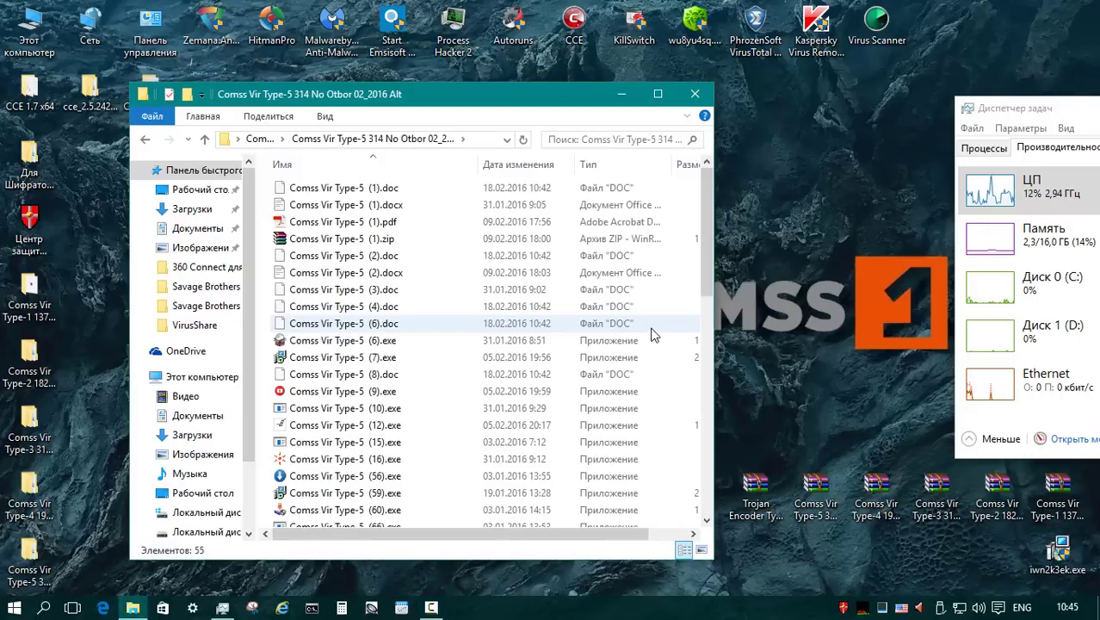
left_click_drag(704, 219, 706, 461)
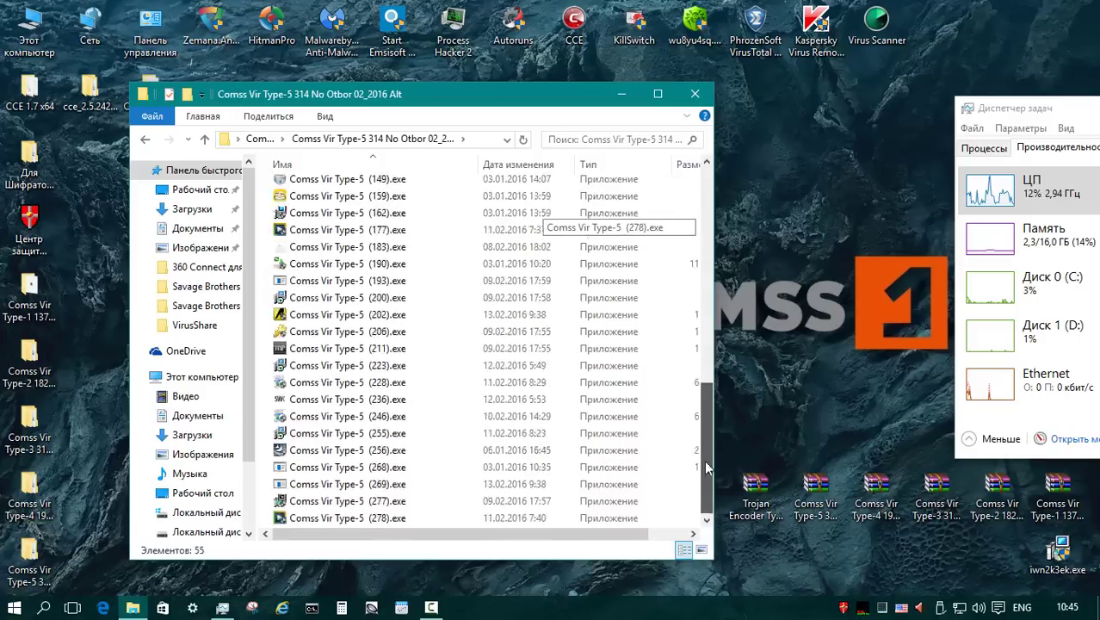
key("alt+F4")
- Extract the Trojan Encoder Type-6 660 - Data 15.02.2016.rar archive and scan its inner folder with eScan, closing the windows when finished
left_click(752, 500)
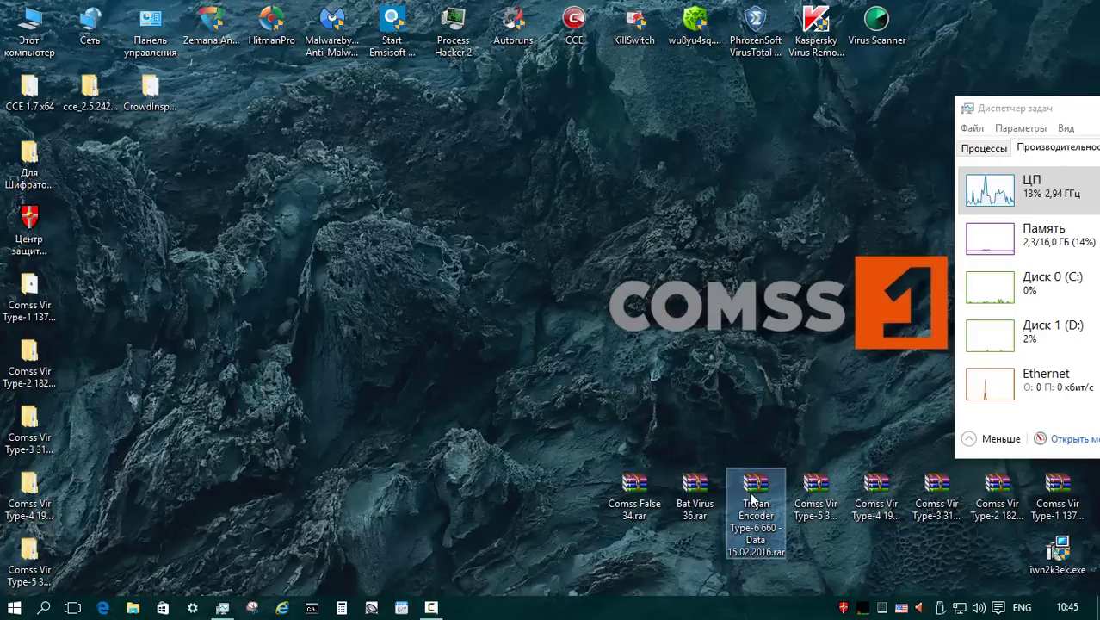
double_click(752, 499)
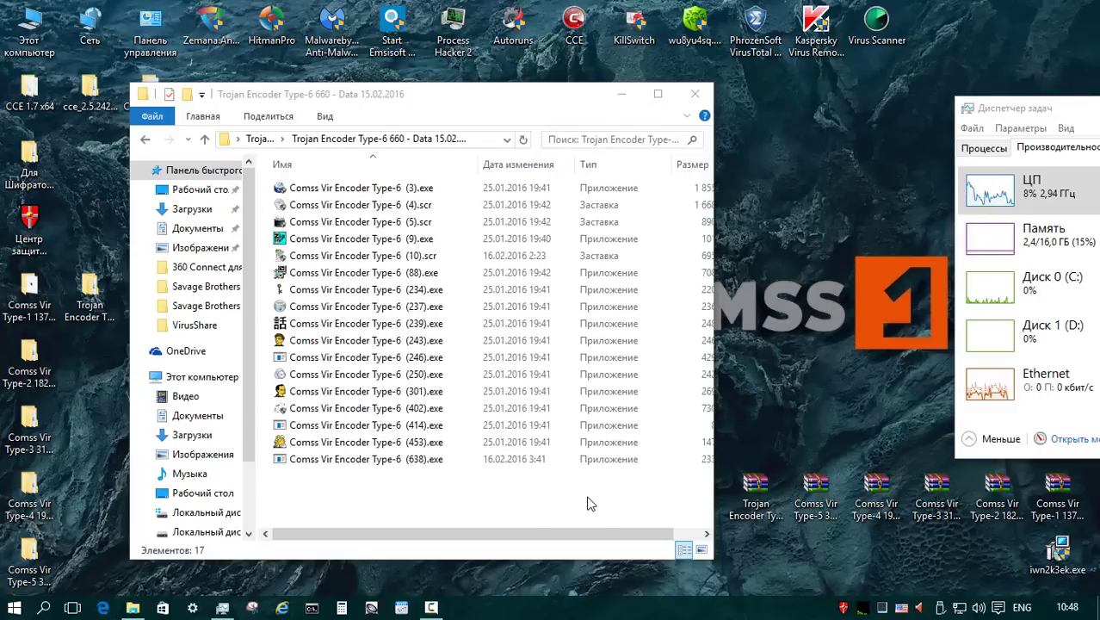
left_click(205, 140)
right_click(324, 189)
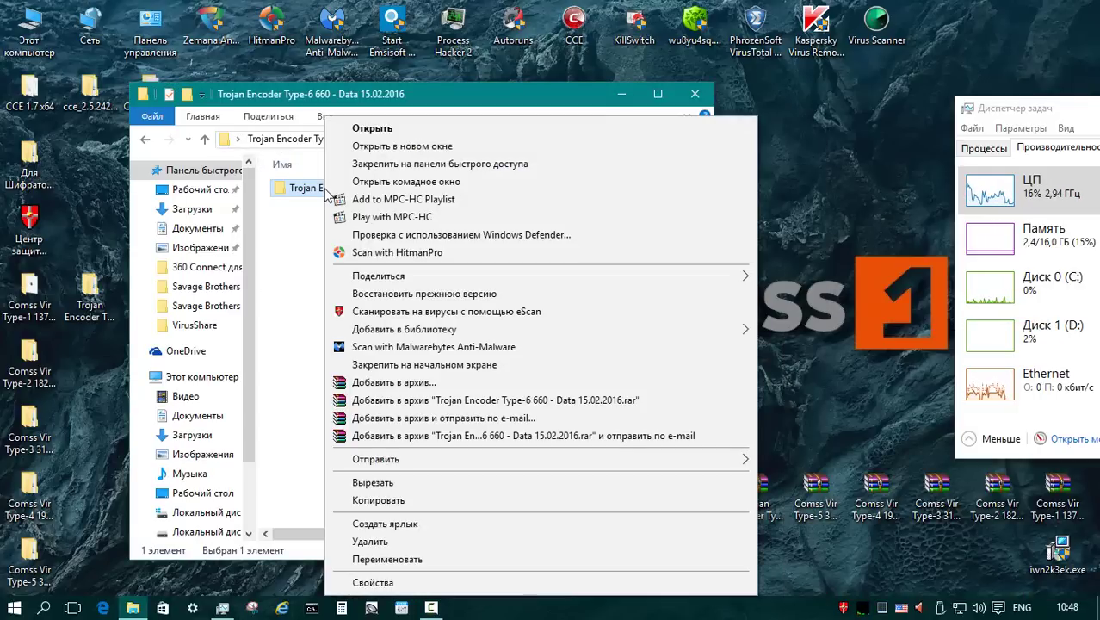
left_click(447, 313)
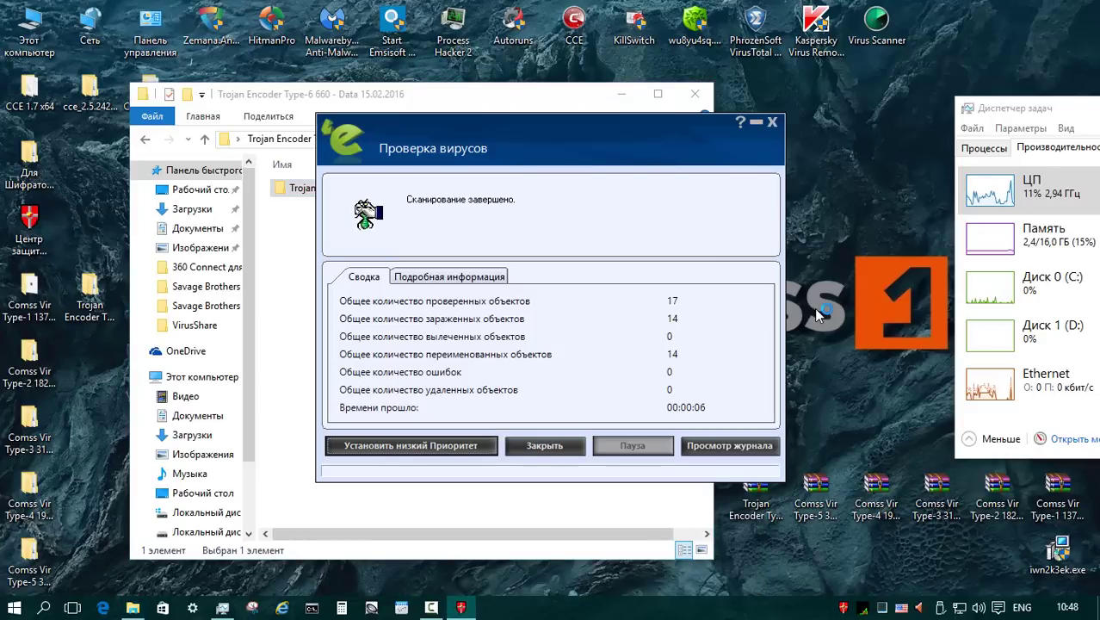
left_click(548, 446)
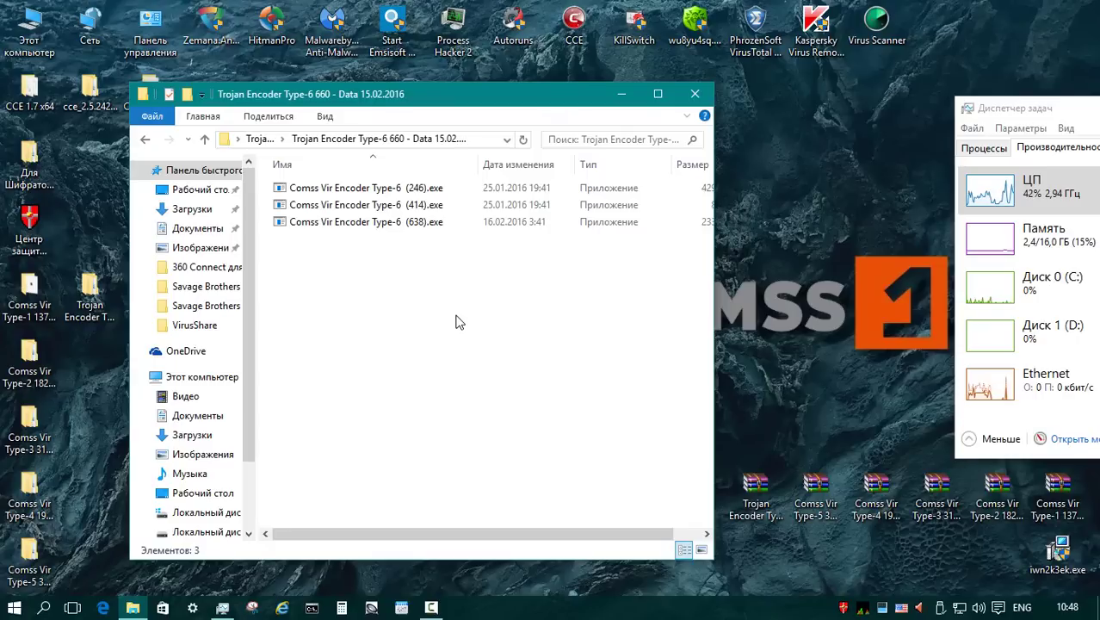
left_click(695, 93)
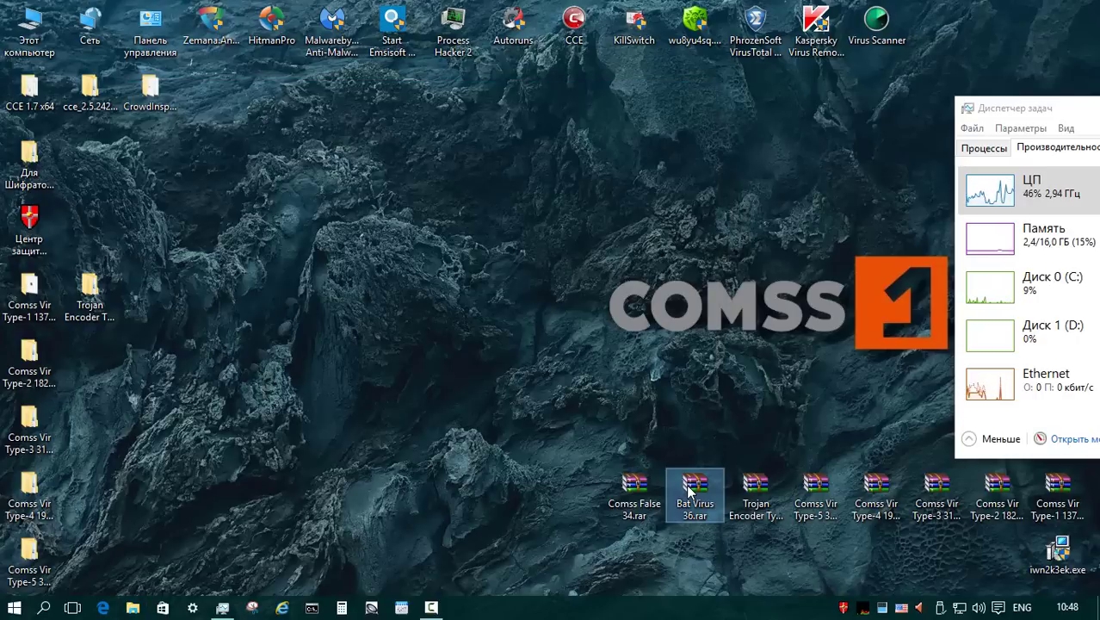
- Extract the Bat Virus 36.rar archive into a Bat Virus 36 folder and dismiss the WinRAR diagnostic messages
right_click(689, 489)
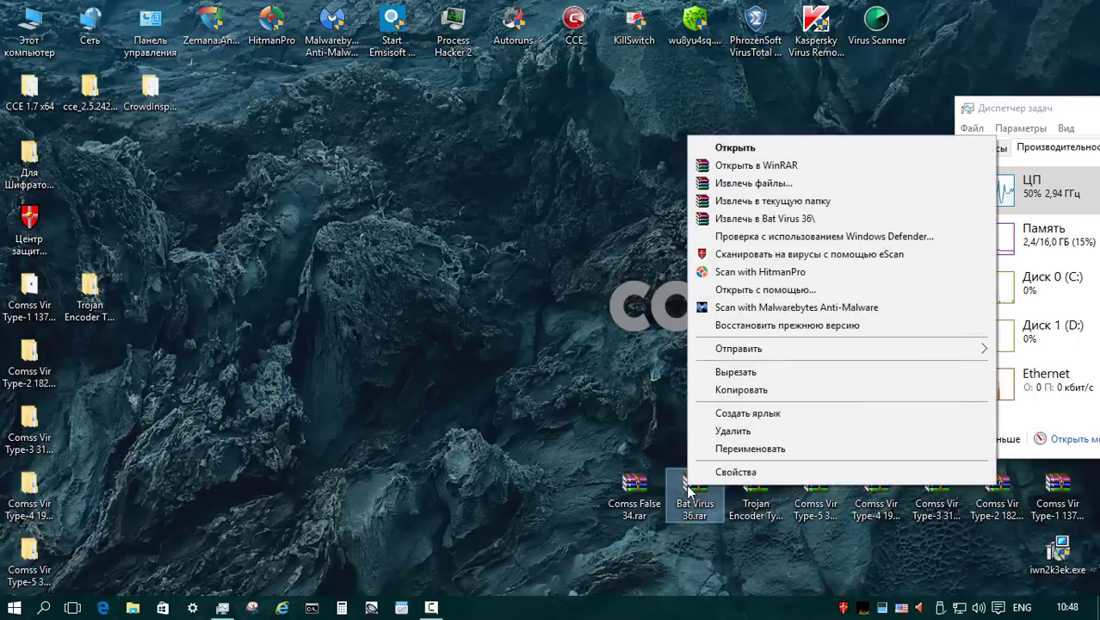
left_click(749, 213)
key("Return")
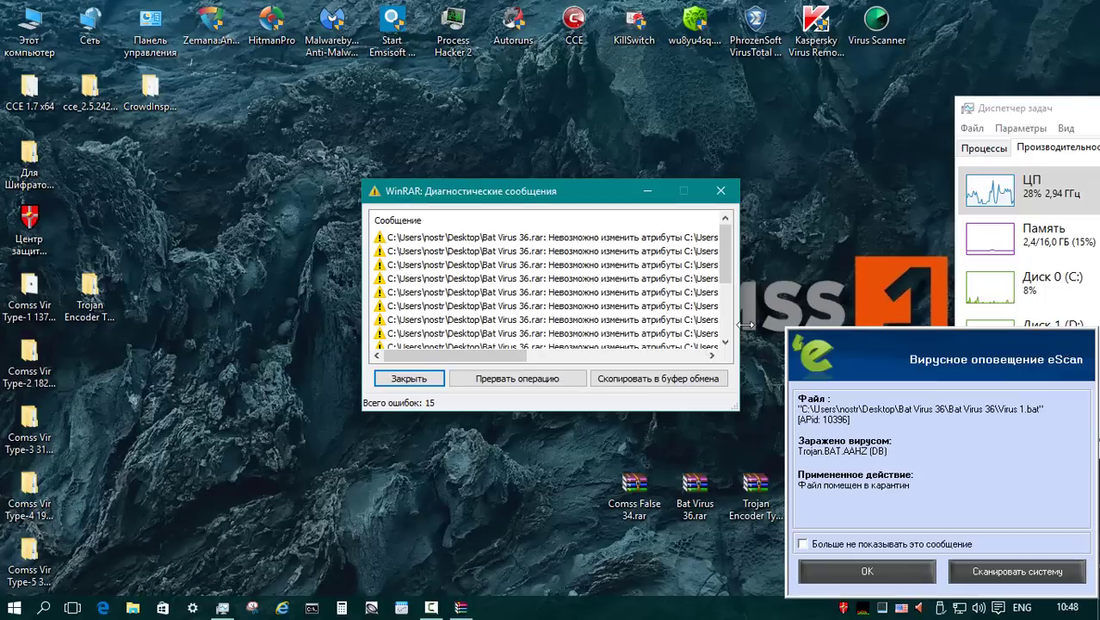
left_click(405, 375)
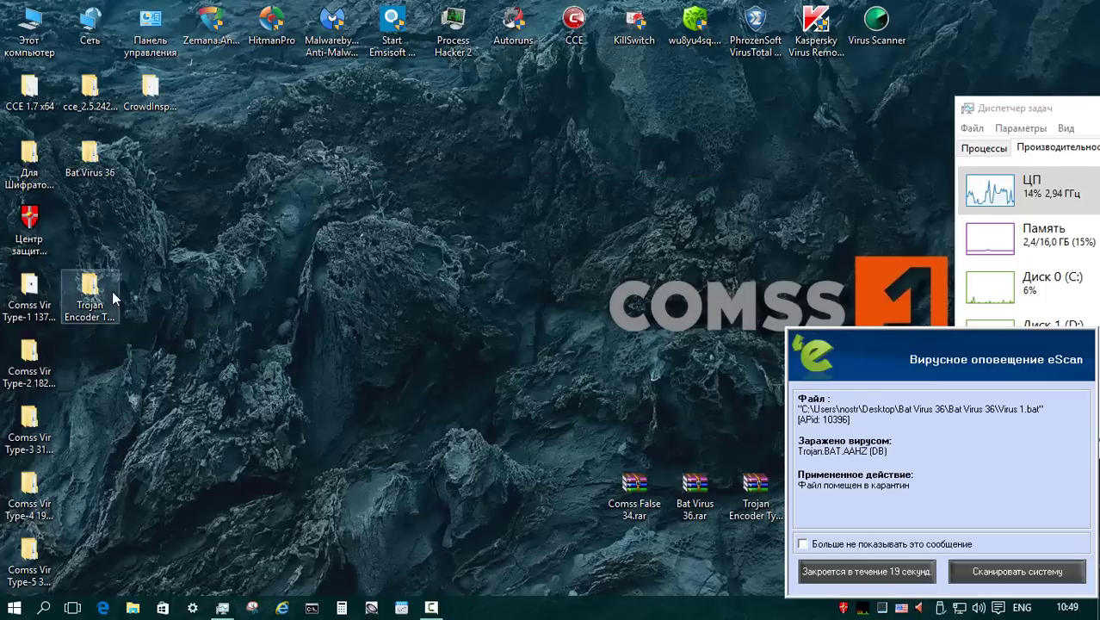
- Place the Bat Virus 36 folder beneath the Trojan Encoder folder on the desktop and open it
left_click_drag(86, 173, 90, 357)
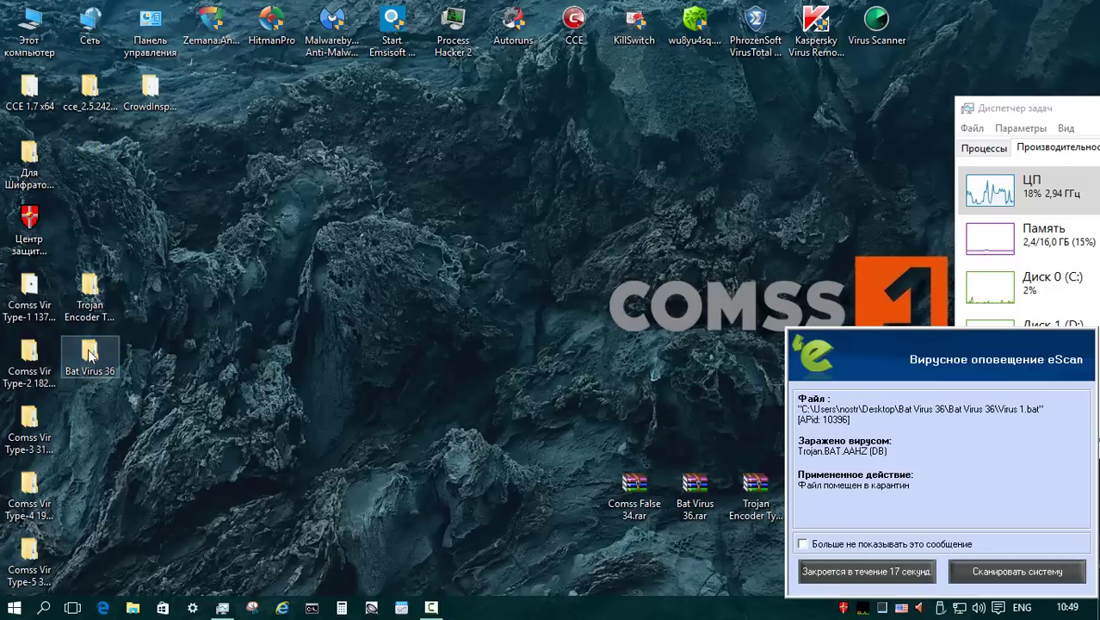
double_click(89, 359)
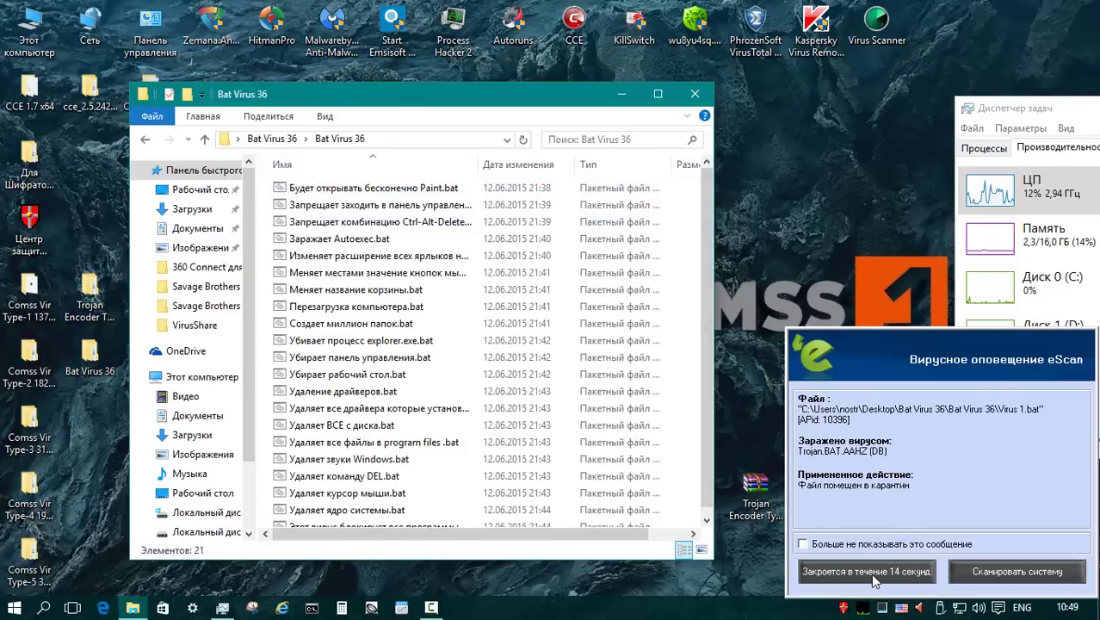
- Dismiss the virus alert, scan the inner Bat Virus 36 folder with eScan, and close the scan results
left_click(867, 571)
left_click_drag(707, 235, 707, 303)
key("alt+Up")
right_click(341, 192)
left_click(405, 311)
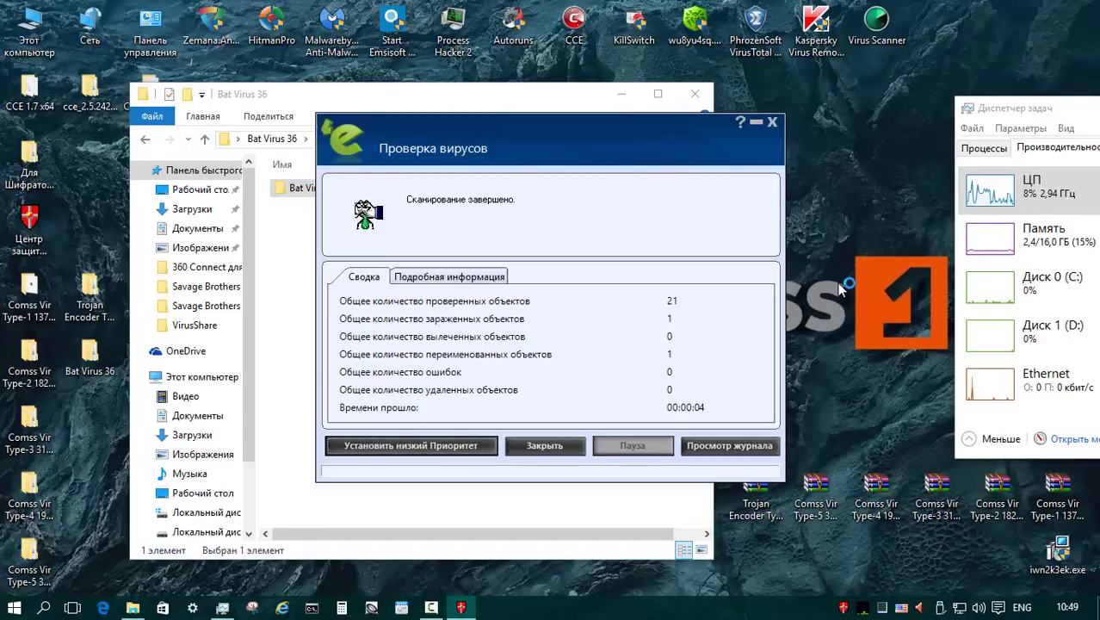
left_click(545, 445)
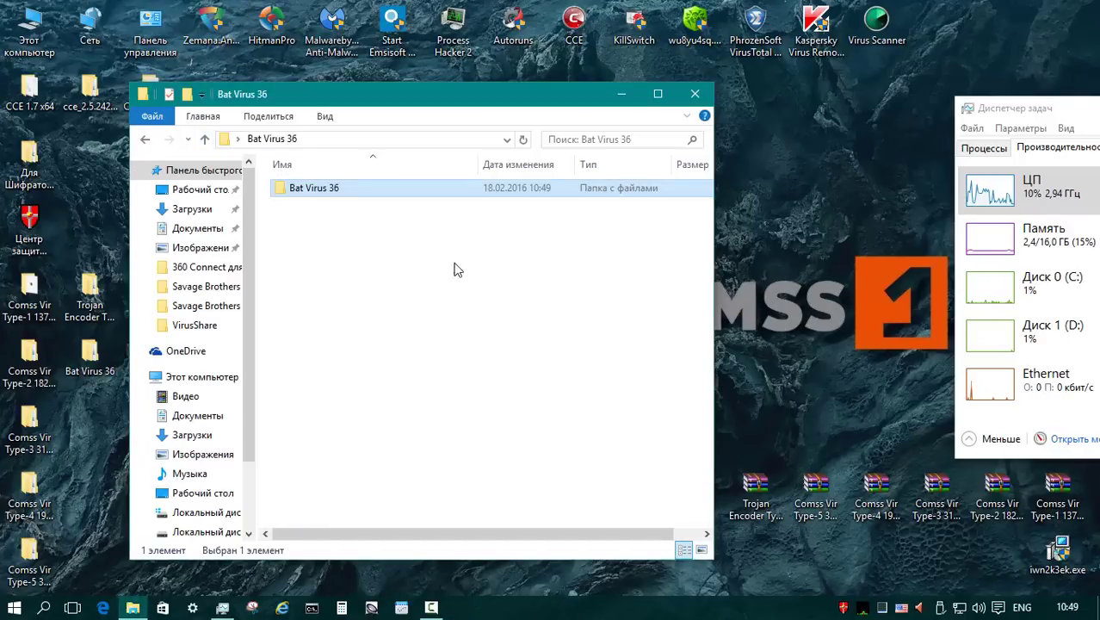
- Open the inner Bat Virus 36 folder, look through the batch files left after the scan, and close the folder window
double_click(392, 192)
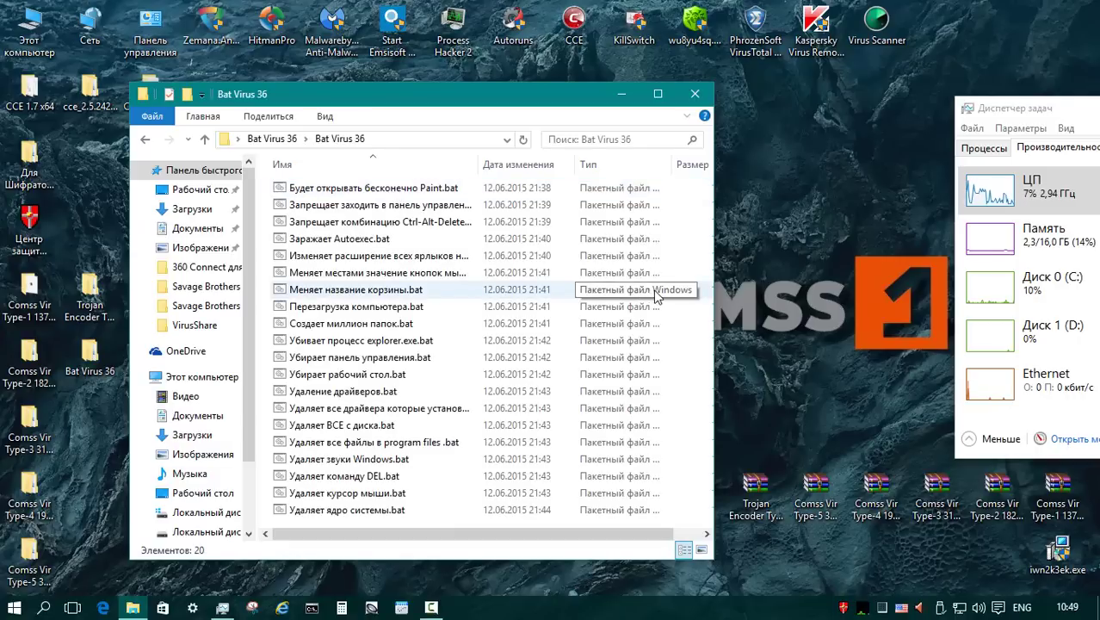
scroll(577, 241, "right", 2)
scroll(556, 271, "left", 2)
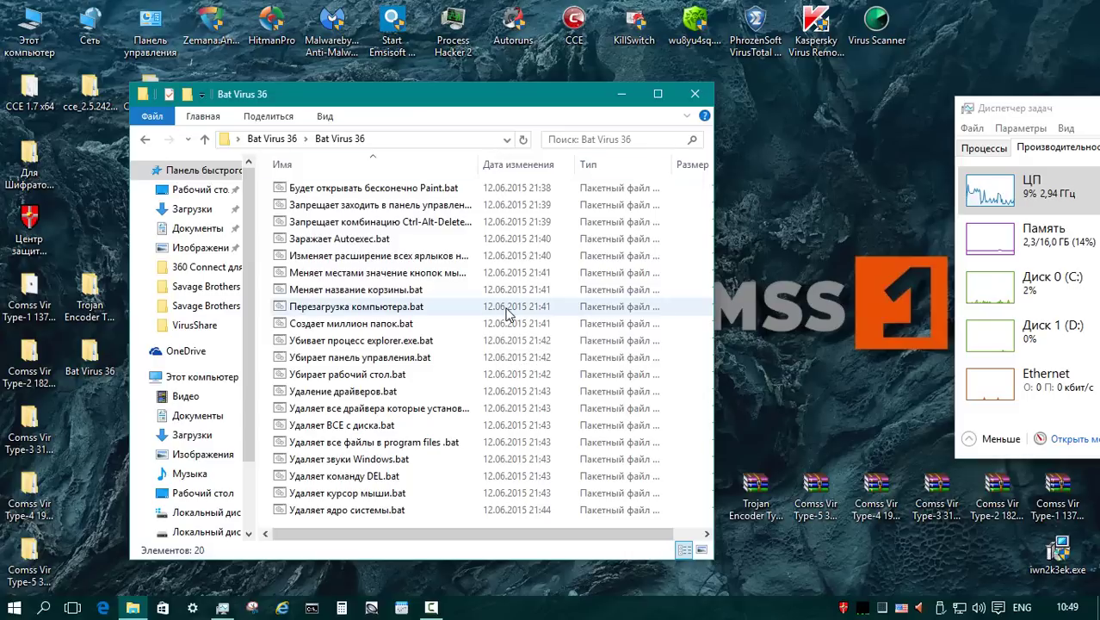
key("alt+F4")
- Extract the Comss False 34.rar archive into a Comss False 34 folder, supplying the archive password
right_click(639, 492)
left_click(689, 219)
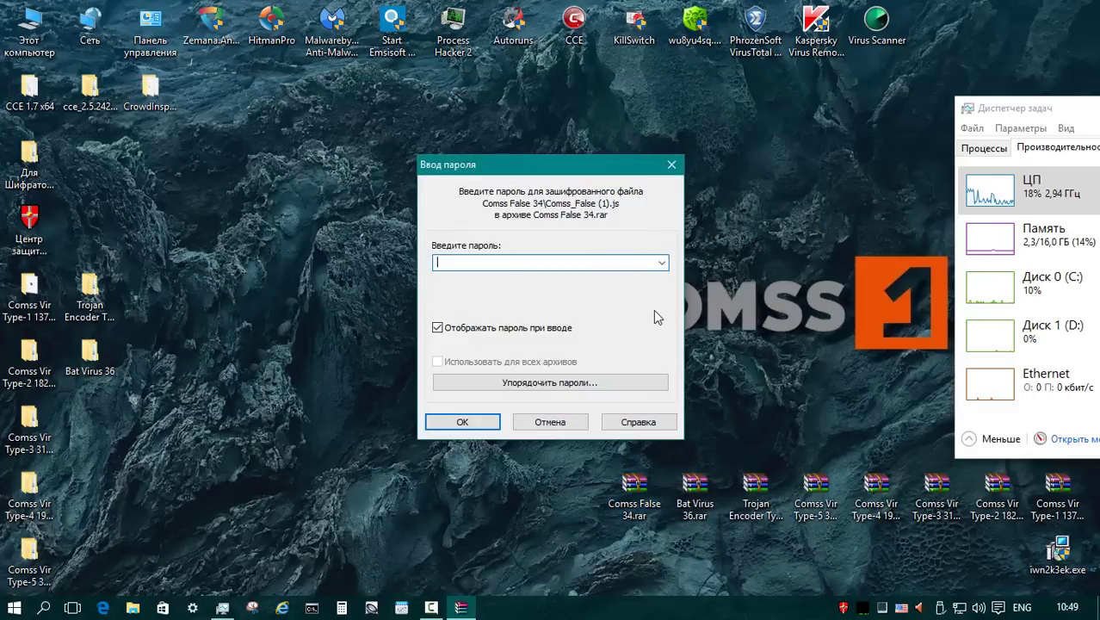
key("Return")
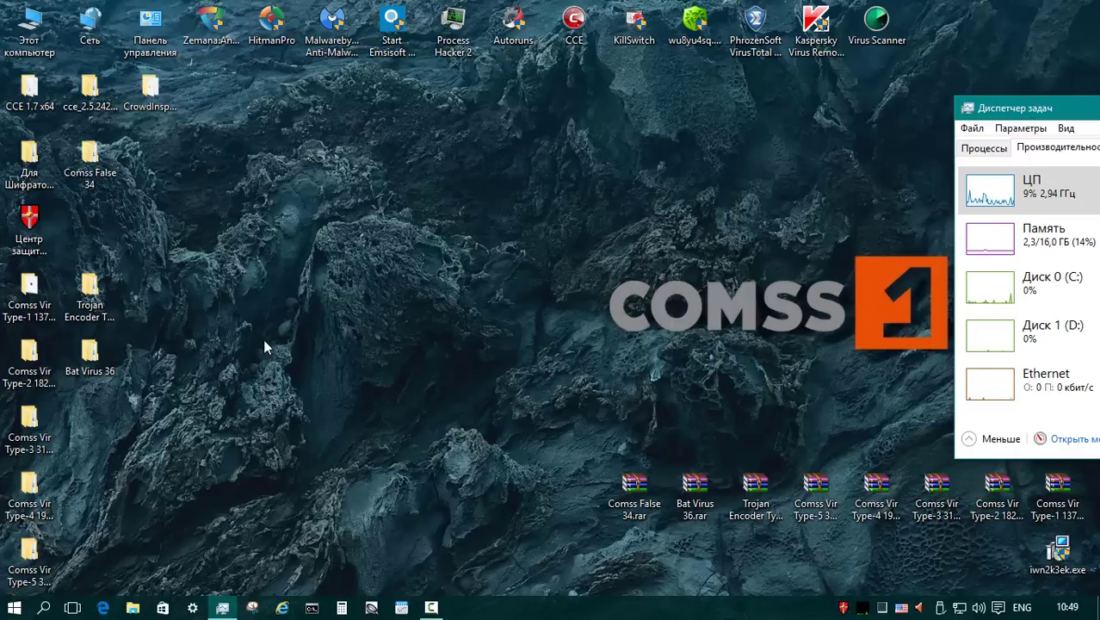
- Place the Comss False 34 folder beneath Bat Virus 36 on the desktop and look through its inner folder's files
left_click_drag(90, 159, 90, 422)
double_click(89, 421)
double_click(369, 188)
scroll(694, 413, "down", 5)
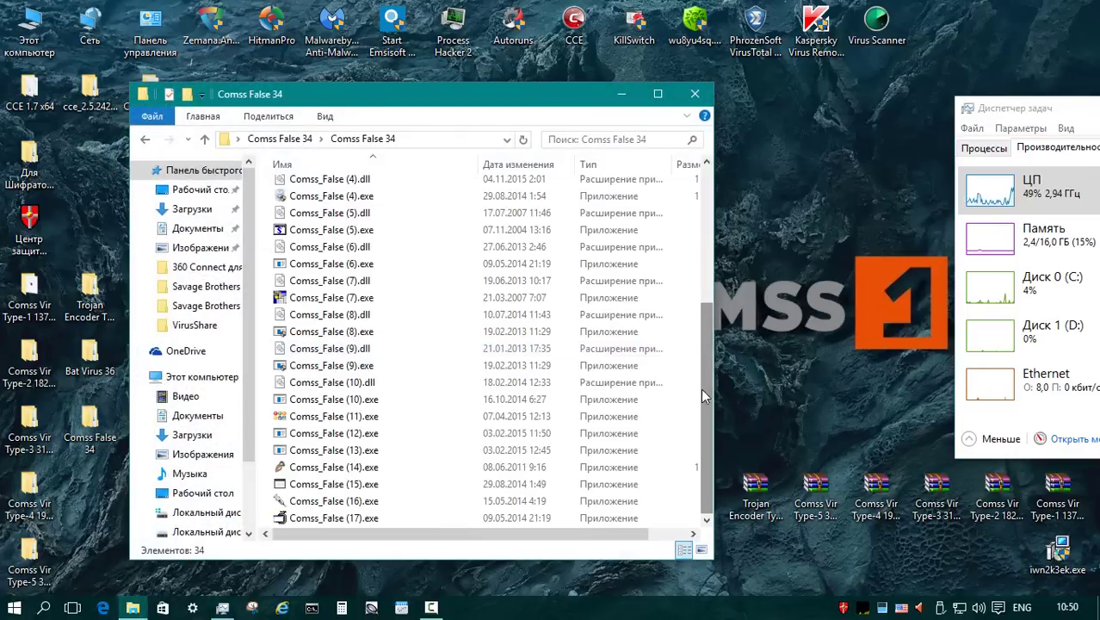
scroll(702, 414, "up", 5)
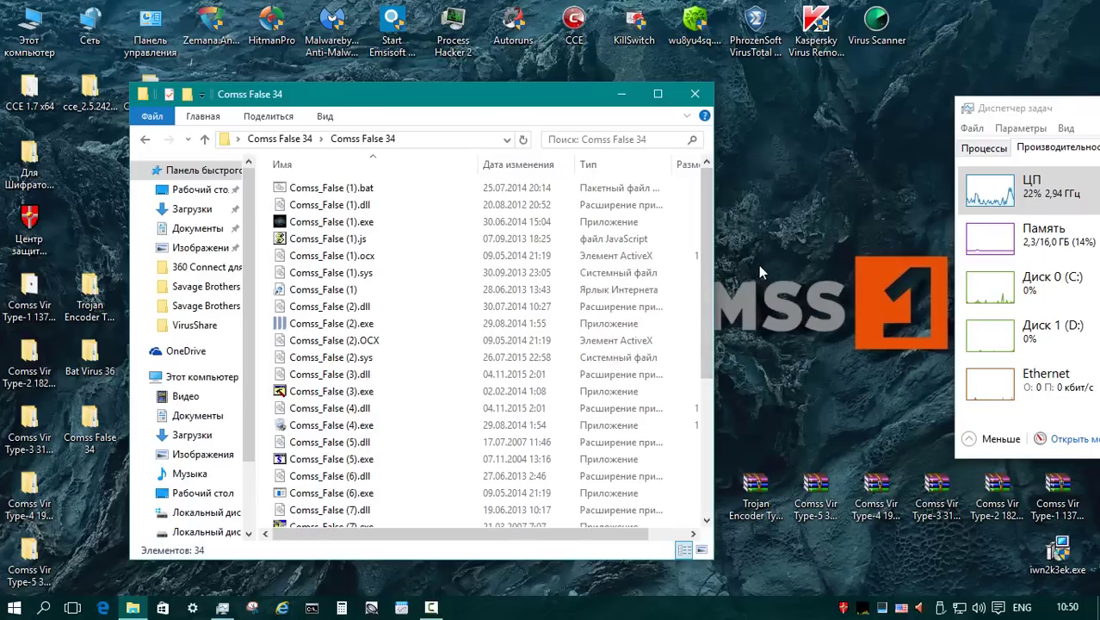
- Scan the inner Comss False 34 folder with eScan and close the scan results
left_click(204, 139)
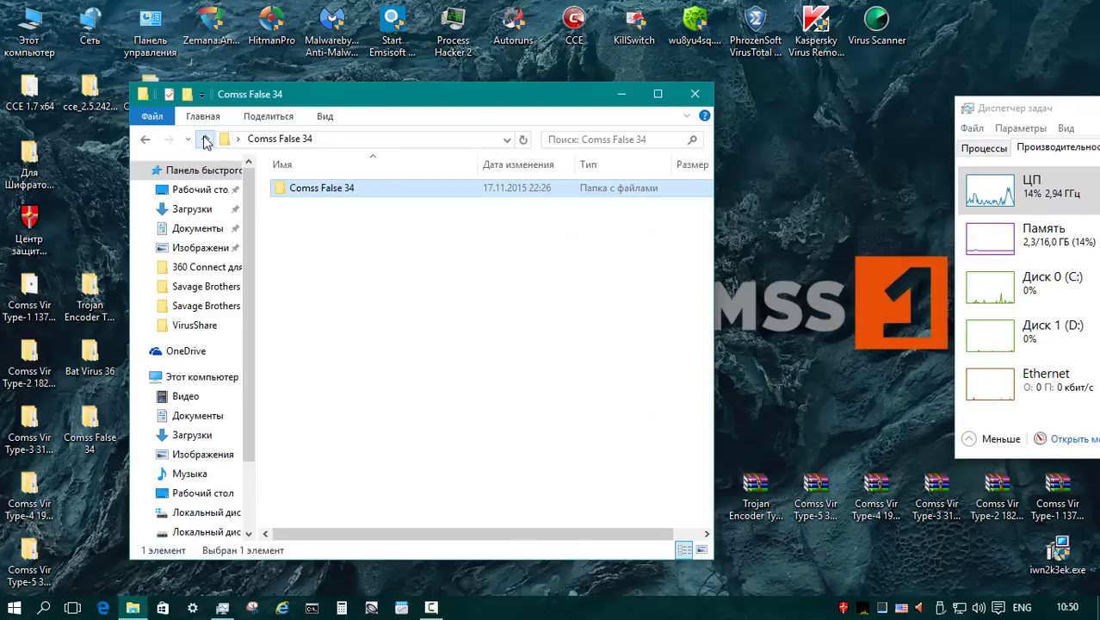
right_click(355, 197)
left_click(448, 311)
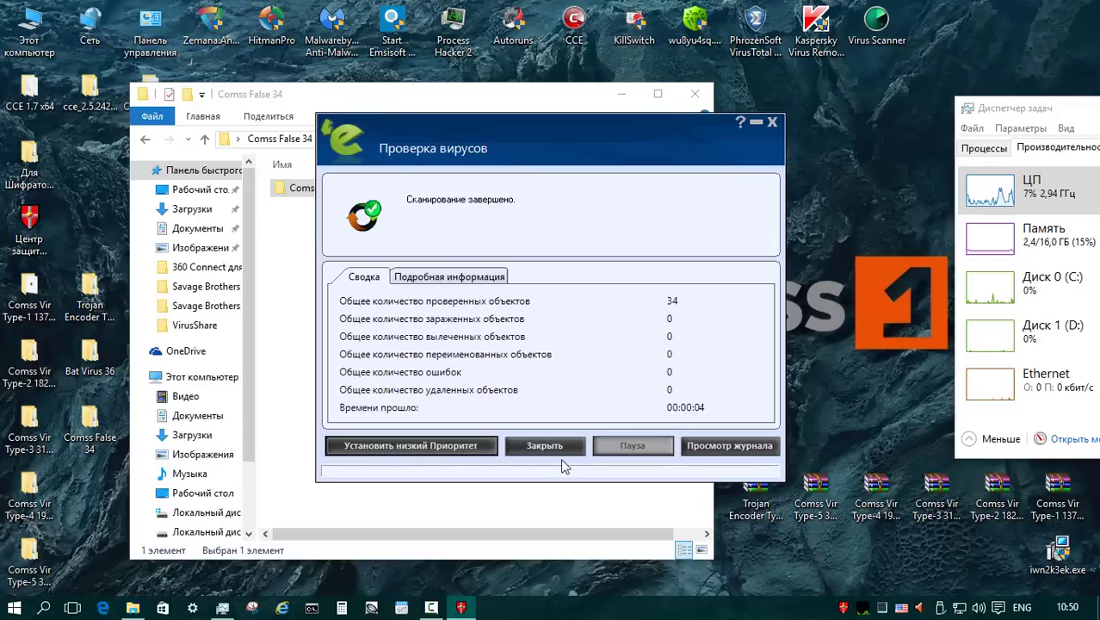
left_click(552, 452)
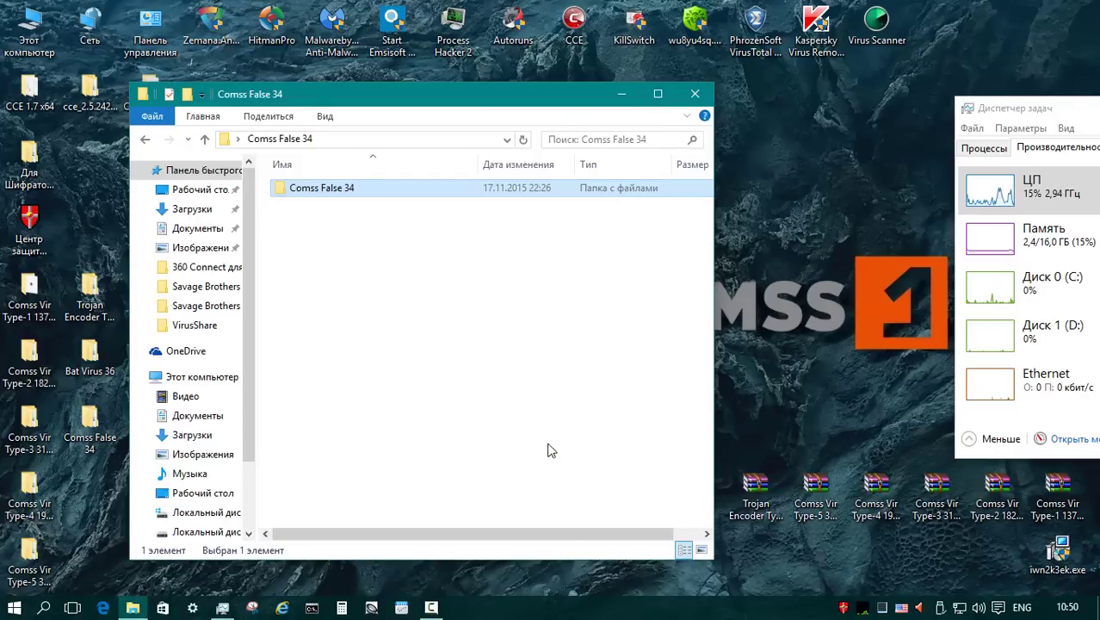
- Open the inner Comss False 34 folder, dismiss the virus alert, and look through the remaining files
double_click(349, 189)
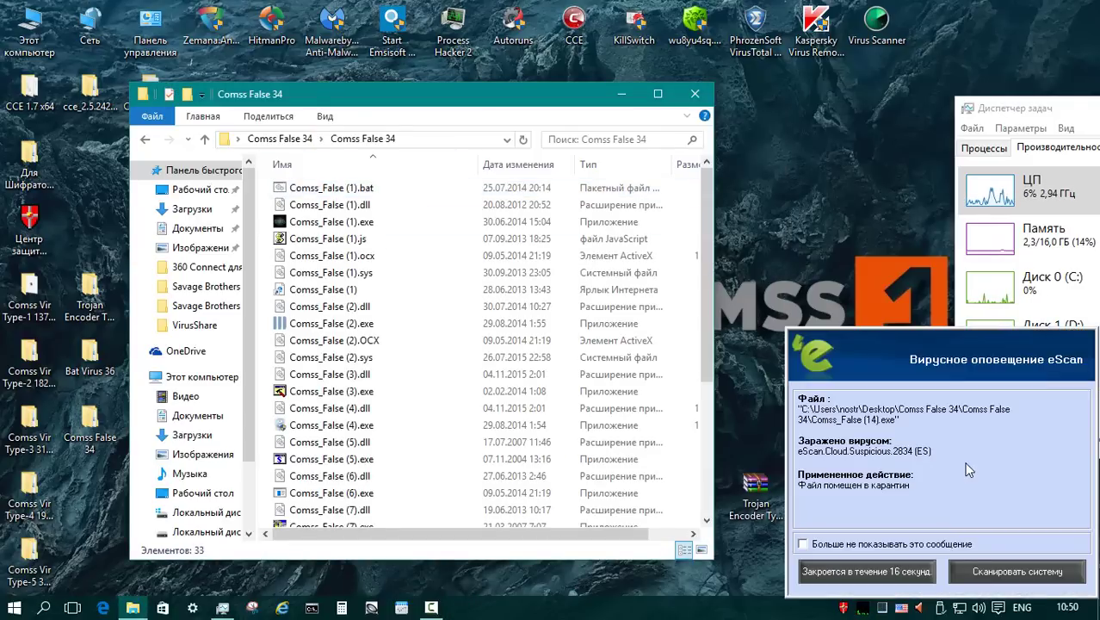
left_click(911, 572)
left_click_drag(711, 223, 722, 390)
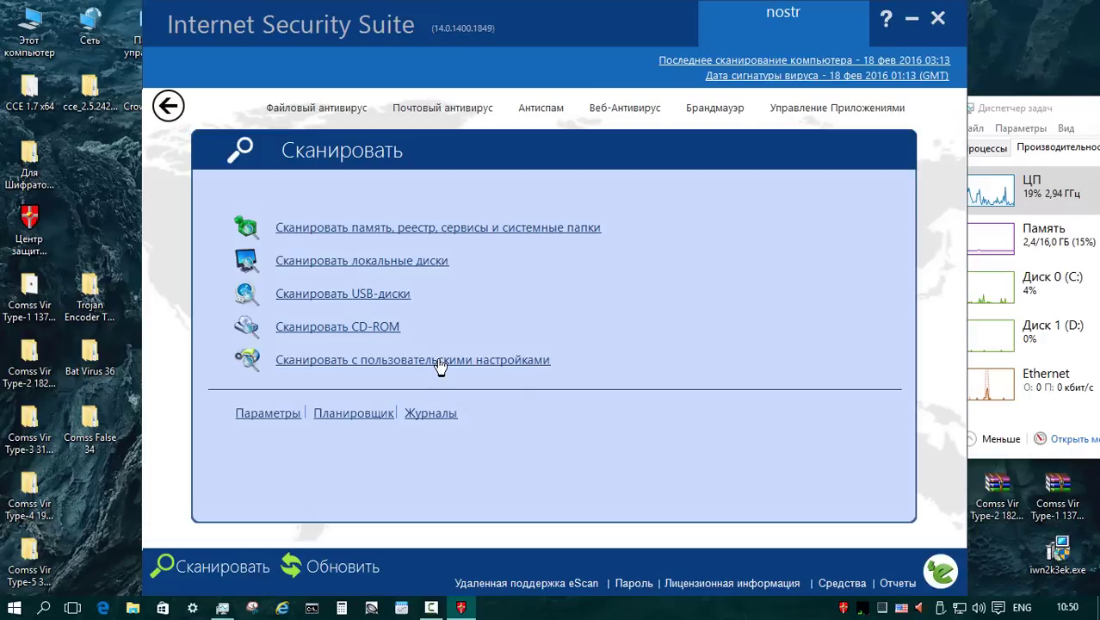
- Try a custom eScan scan of all eight extracted sample folders together, checking its summary and detailed results
left_click(441, 362)
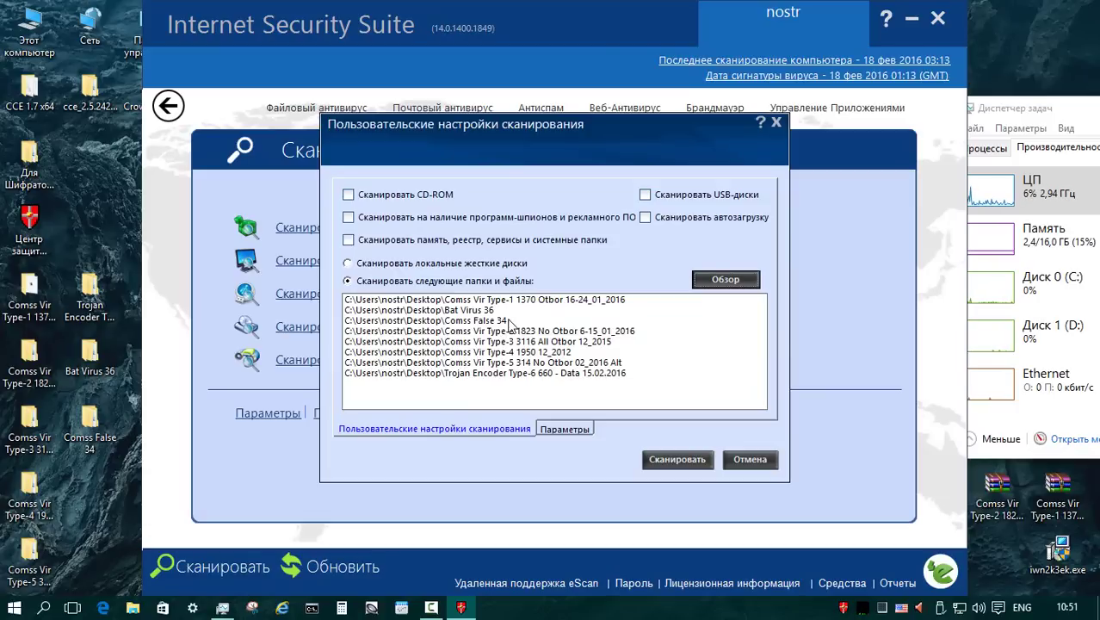
left_click(681, 459)
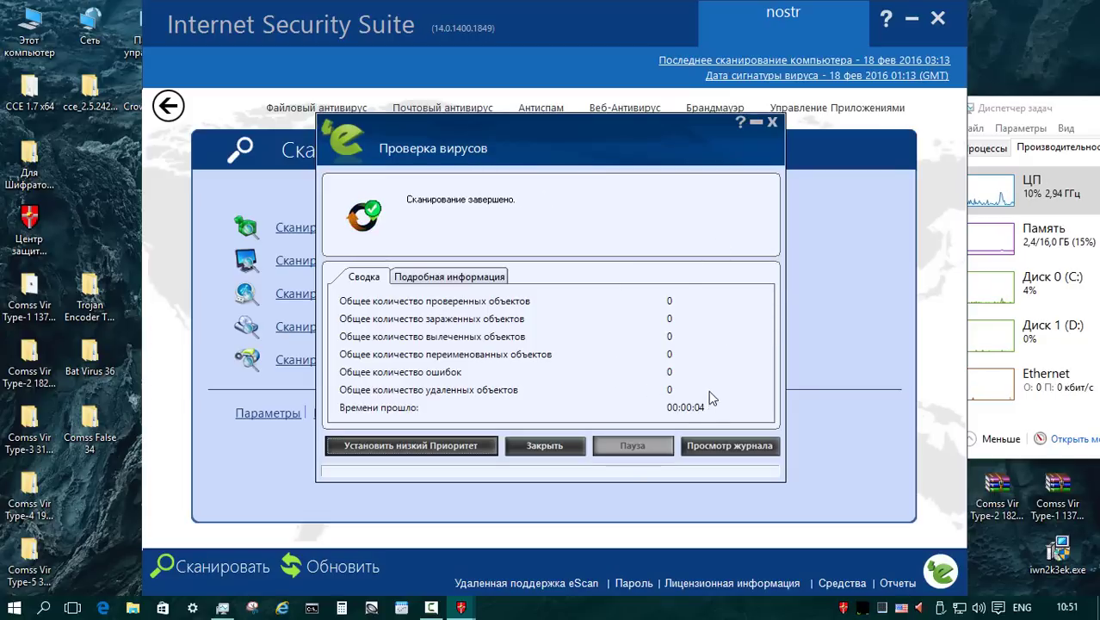
left_click(435, 278)
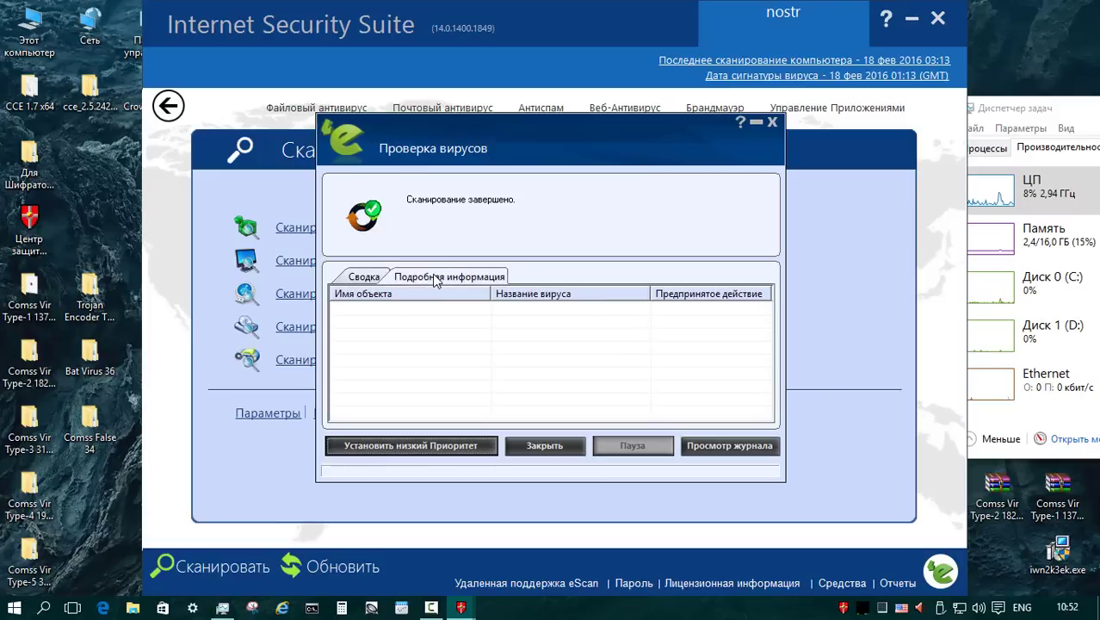
left_click(362, 279)
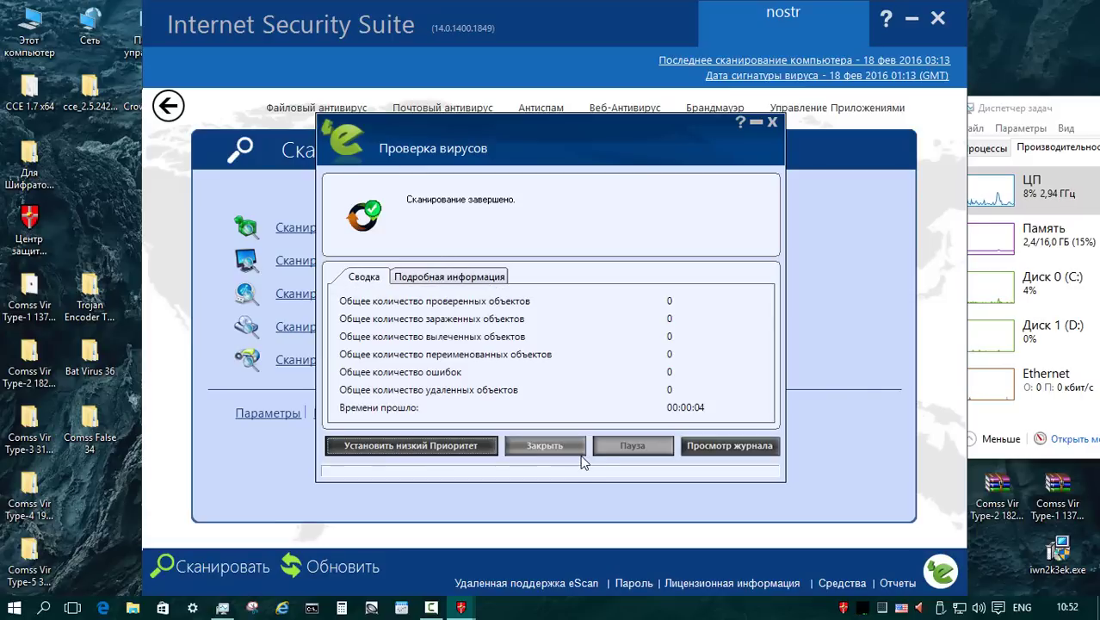
left_click(580, 453)
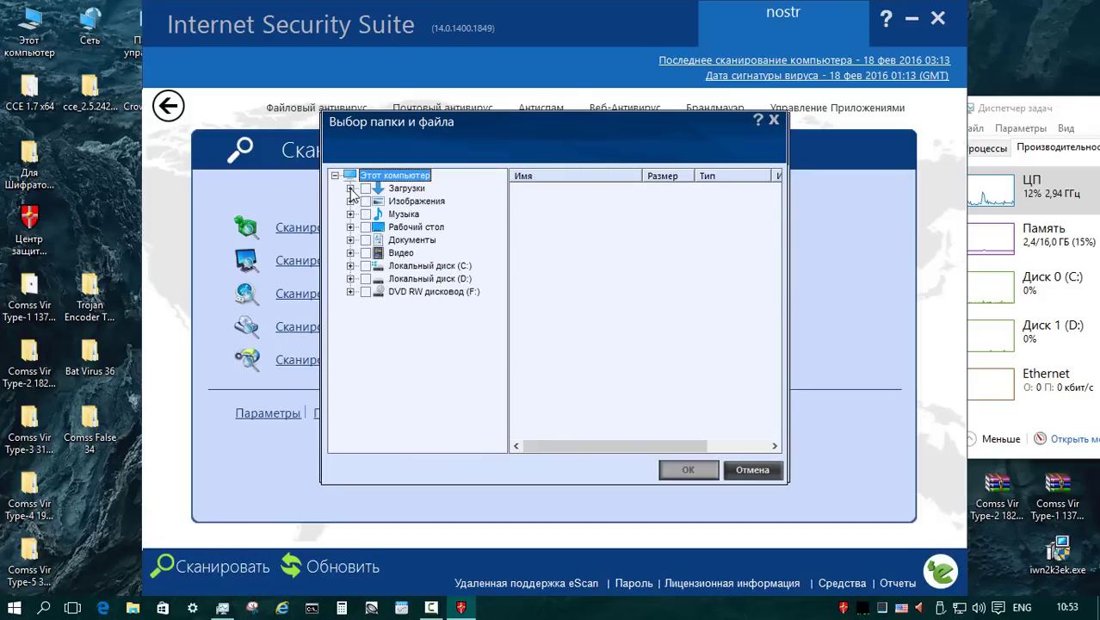
- Run a custom scan of only the desktop's Comss False 34 folder and close the results
key("Escape")
left_click(693, 459)
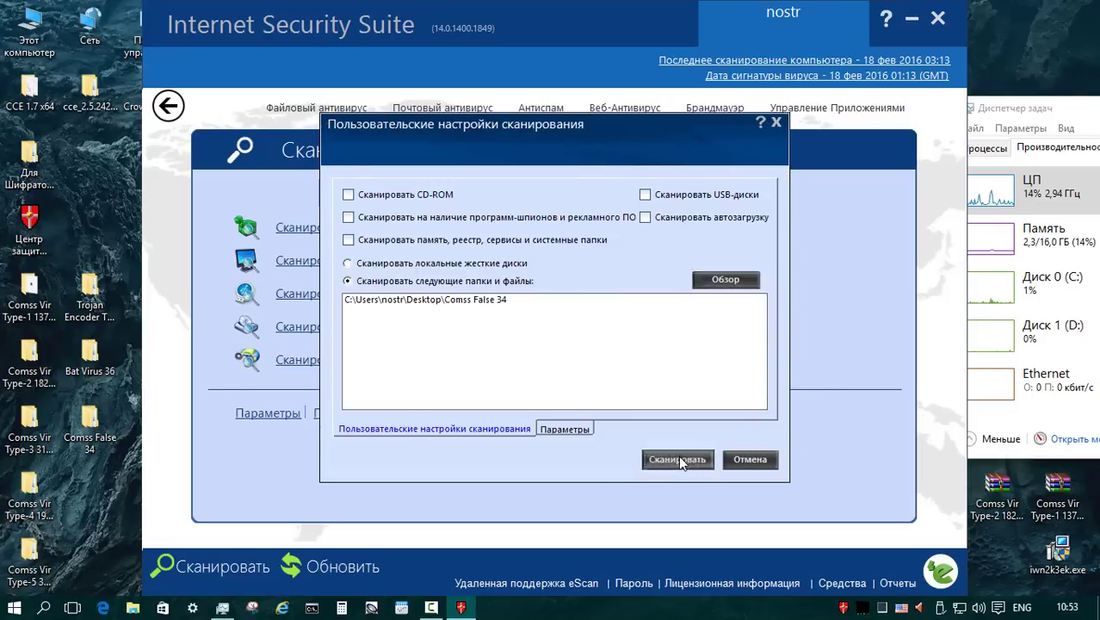
left_click(651, 459)
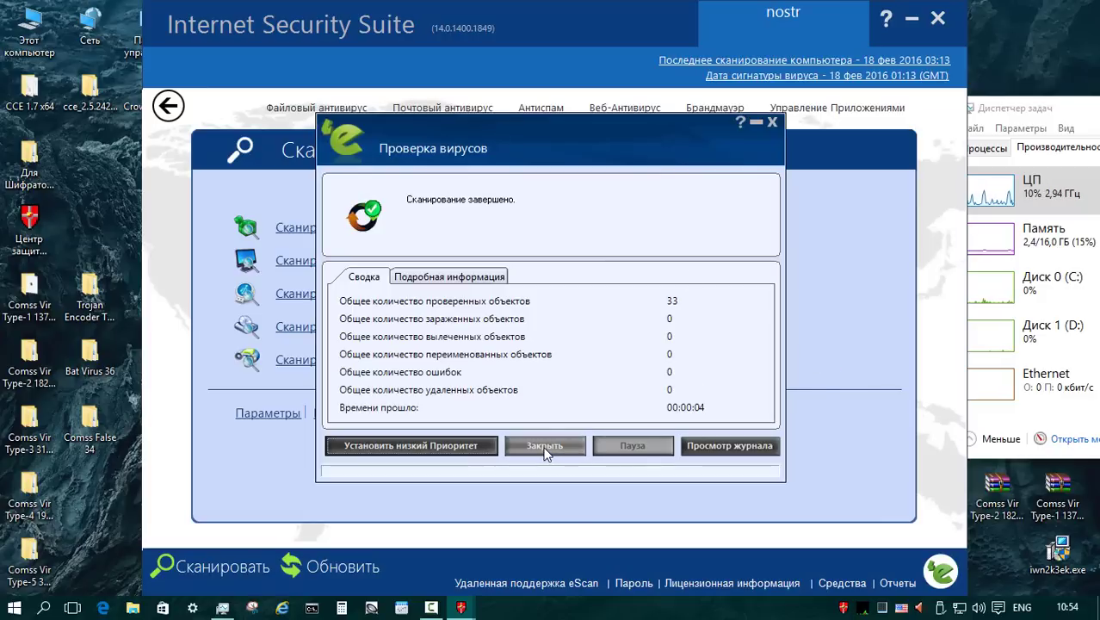
left_click(544, 446)
- Run separate custom scans of the Comss Vir Type-1 1370 Otbor 16-24_01_2016 and Type-2 1823 No Otbor 6-15_01_2016 folders, closing each result
left_click(601, 358)
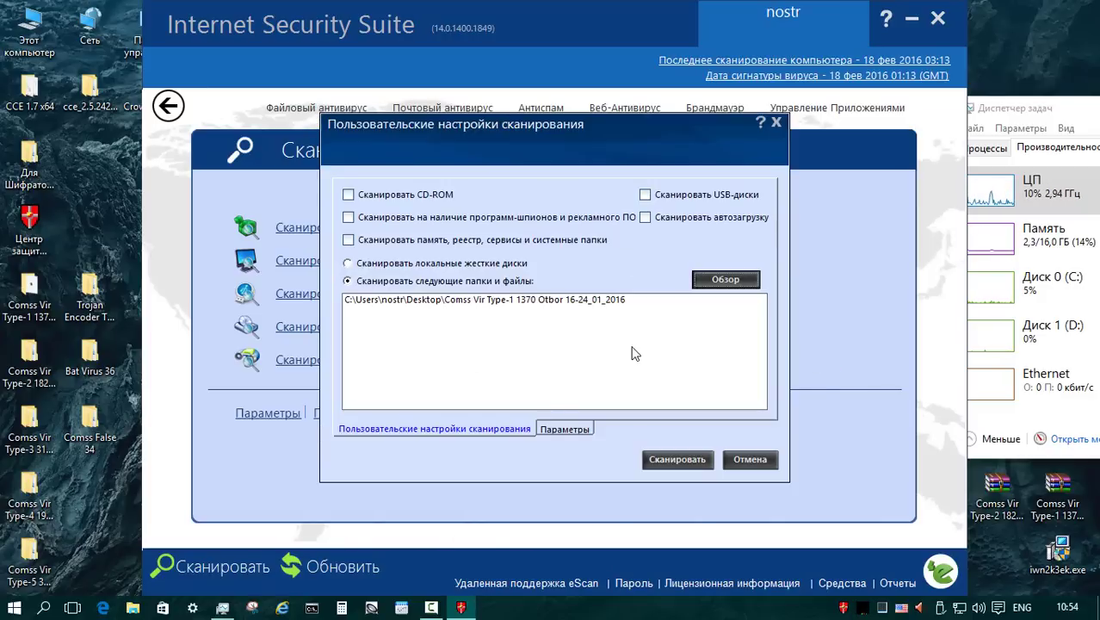
left_click(678, 459)
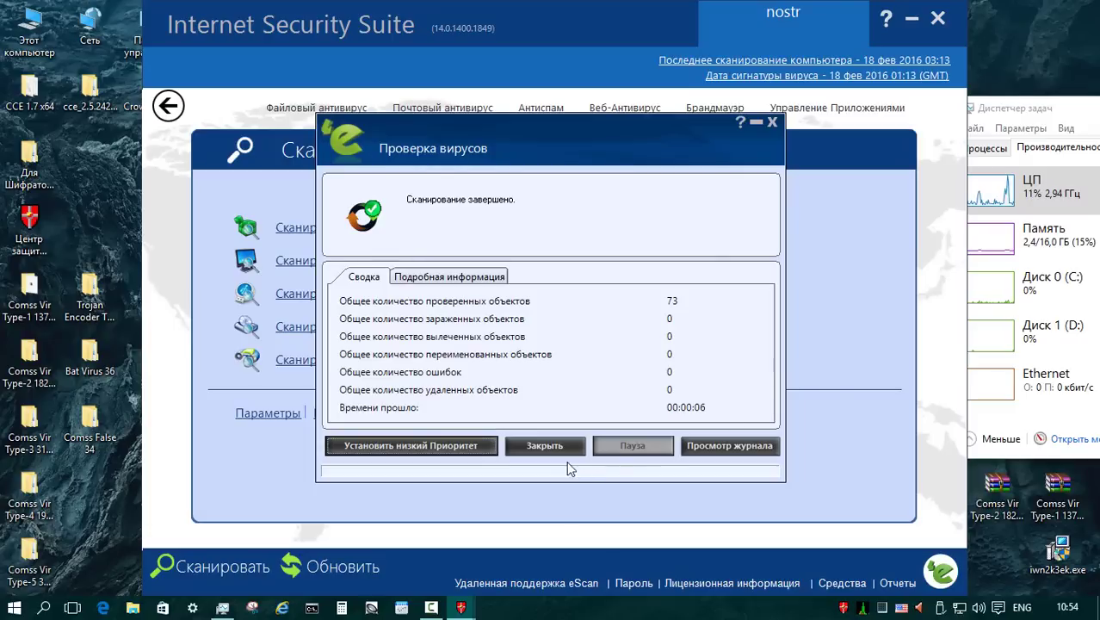
left_click(555, 451)
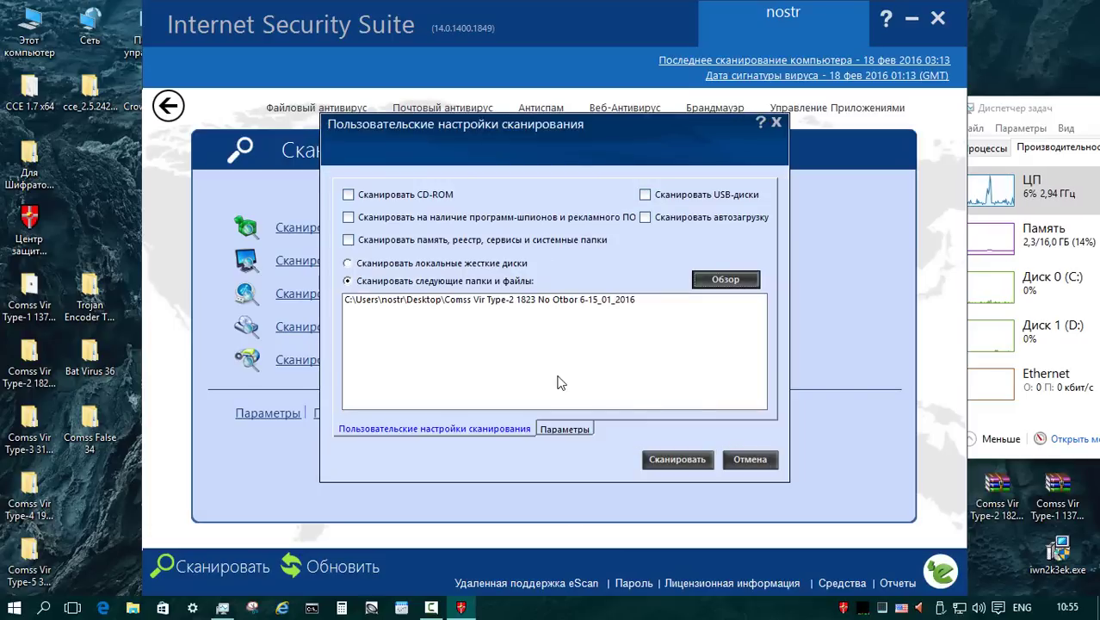
left_click(705, 459)
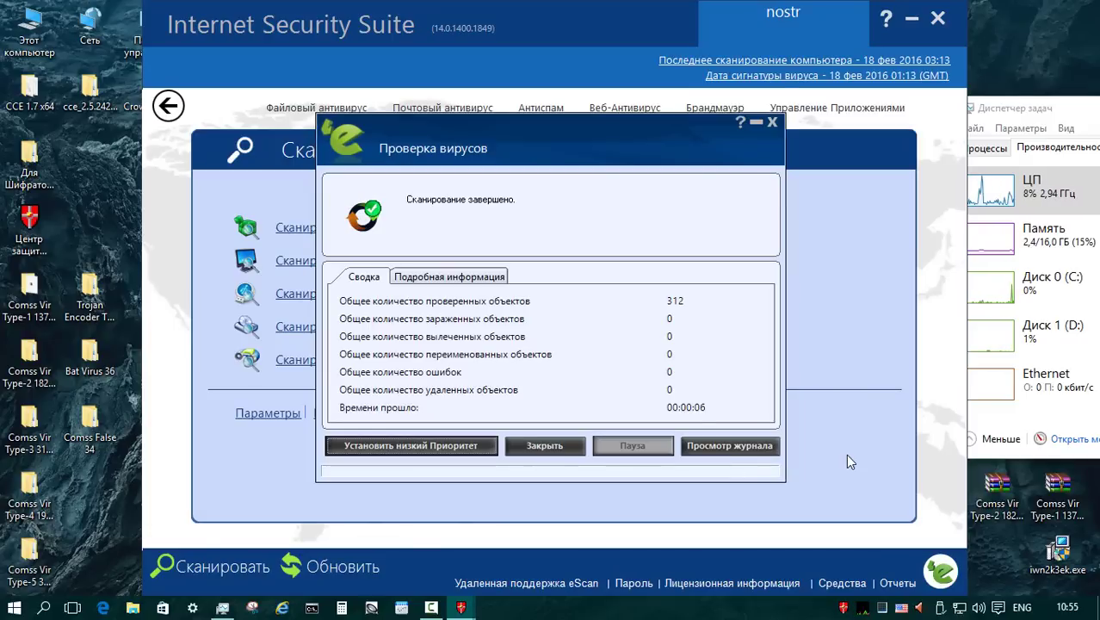
left_click(531, 446)
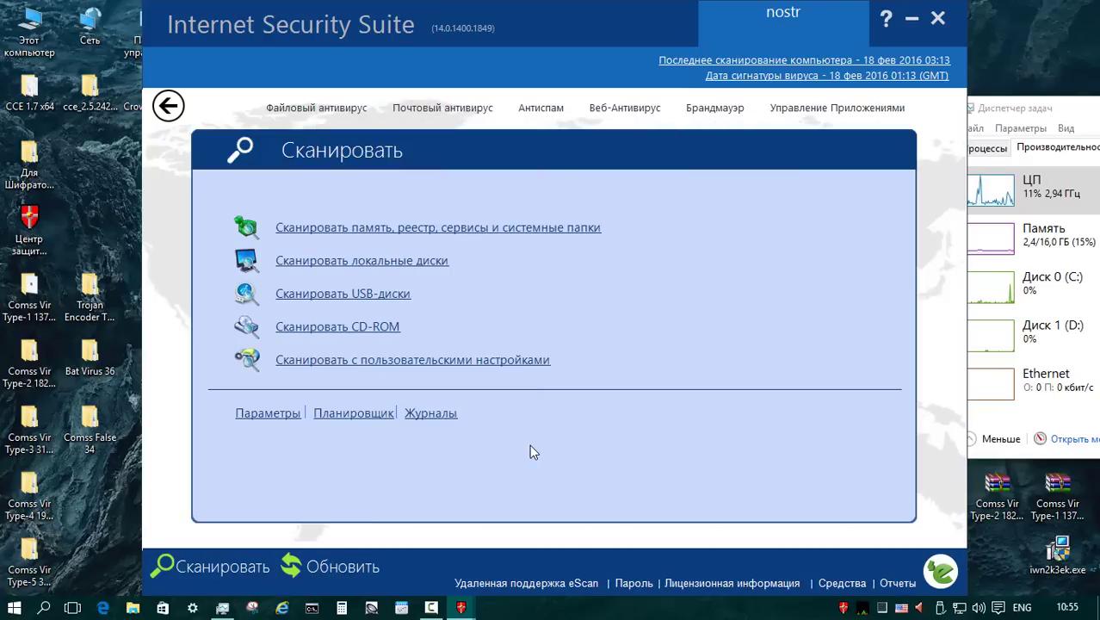
- Run a custom scan of the Comss Vir Type-3 3116 All Otbor 12_2015 folder and review its detected objects and remaining files
left_click(453, 362)
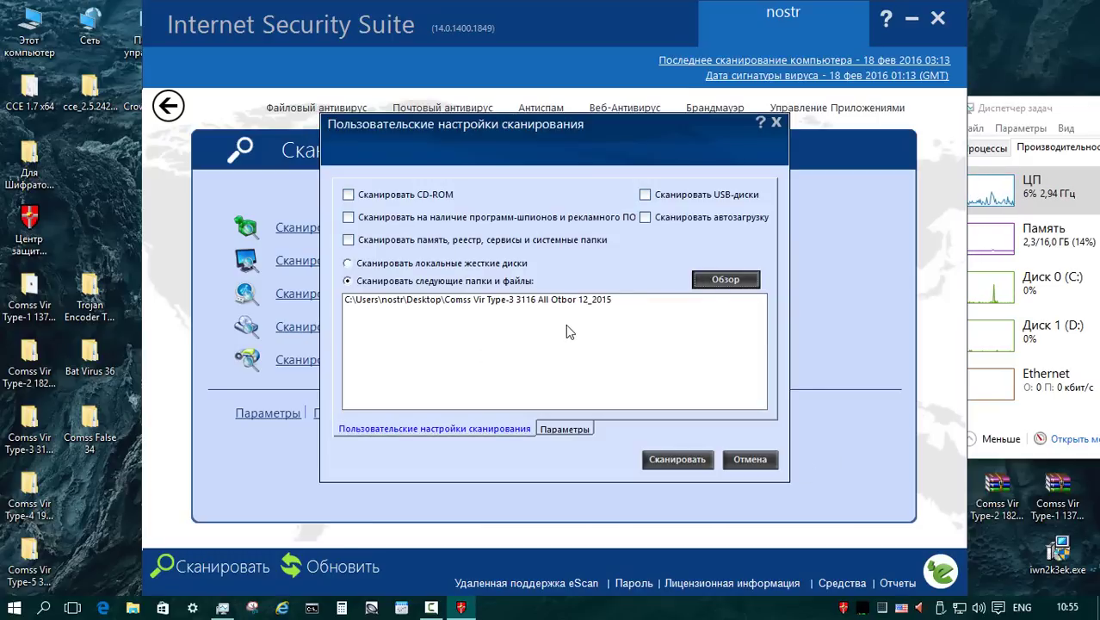
left_click(678, 459)
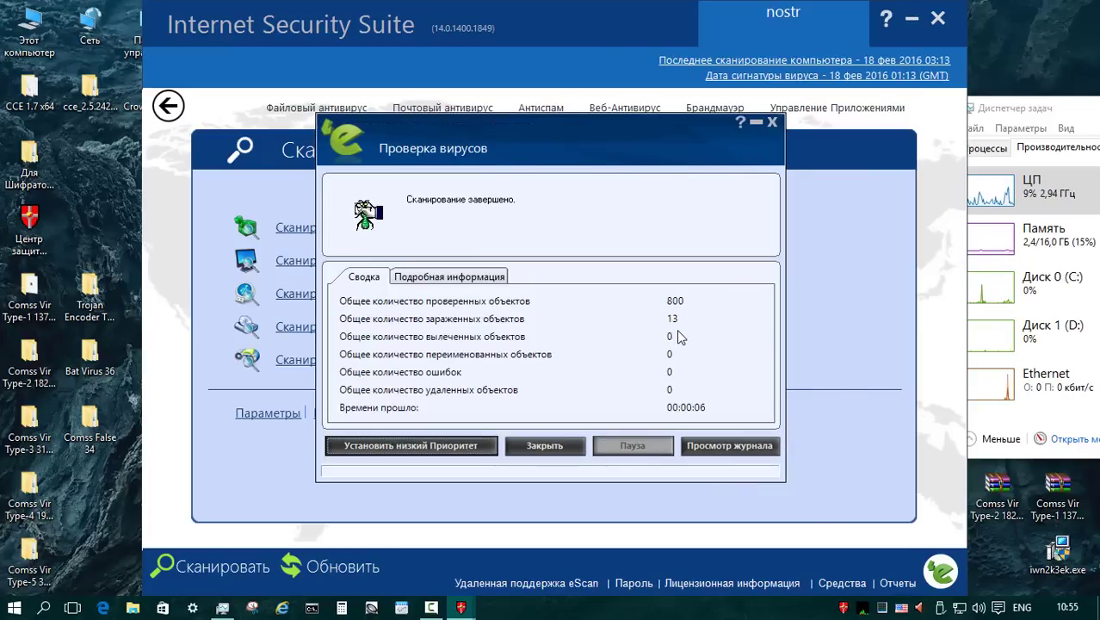
left_click(412, 282)
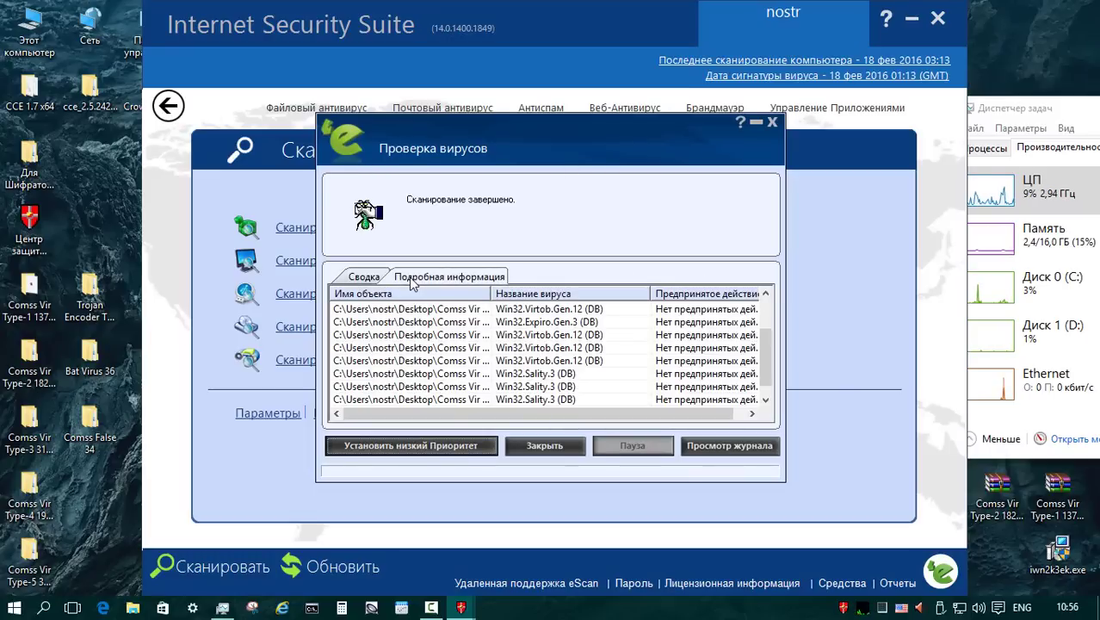
scroll(770, 344, "down", 2)
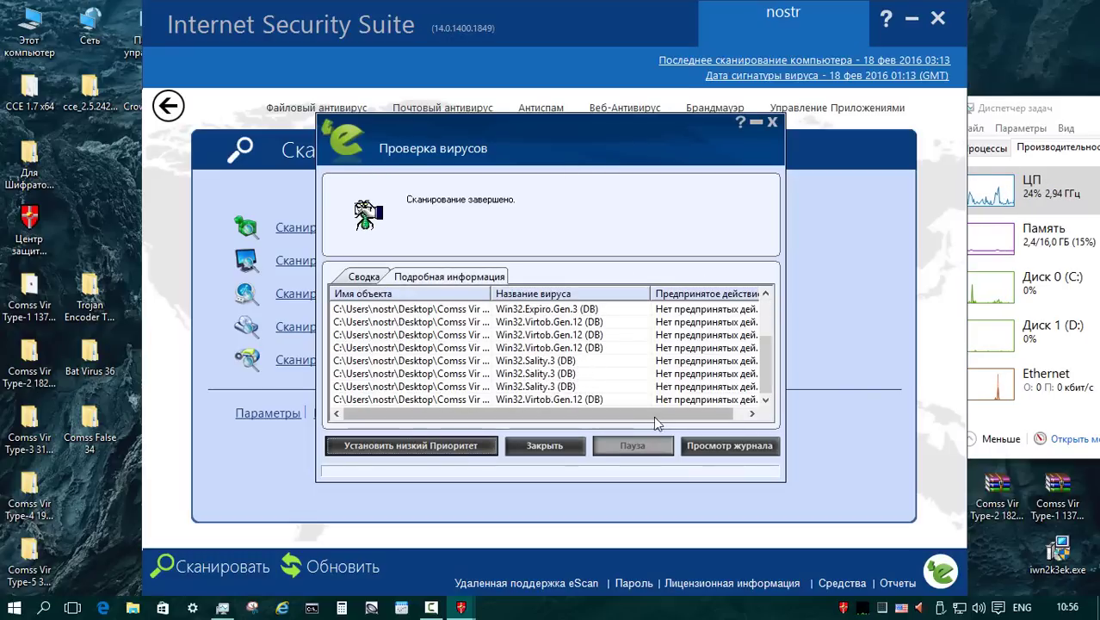
left_click_drag(773, 371, 769, 323)
left_click_drag(672, 405, 660, 405)
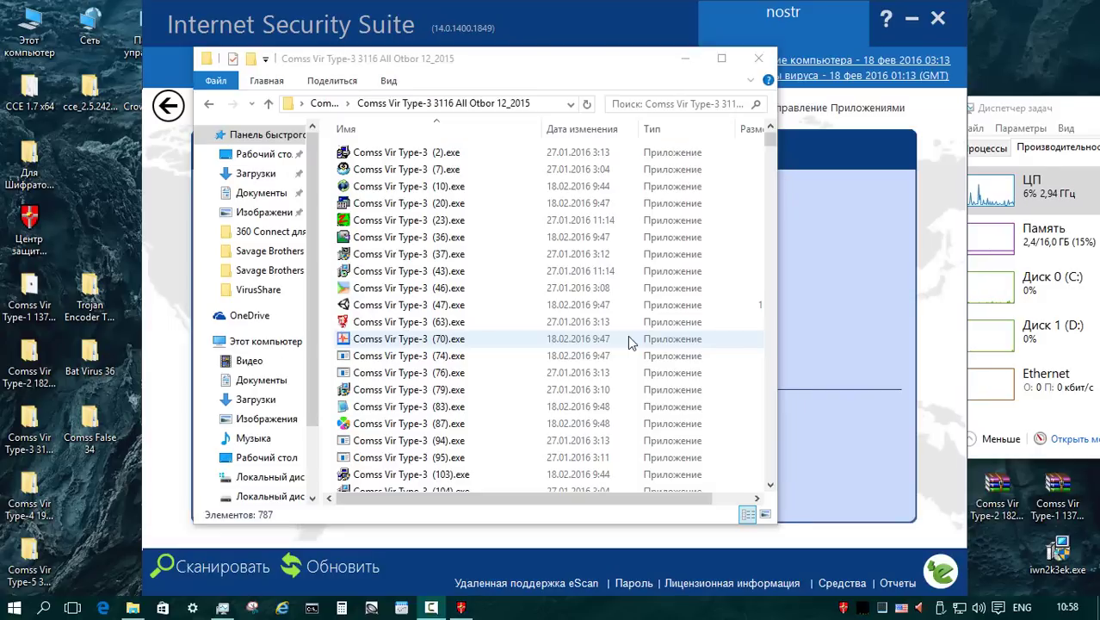
left_click_drag(771, 151, 769, 196)
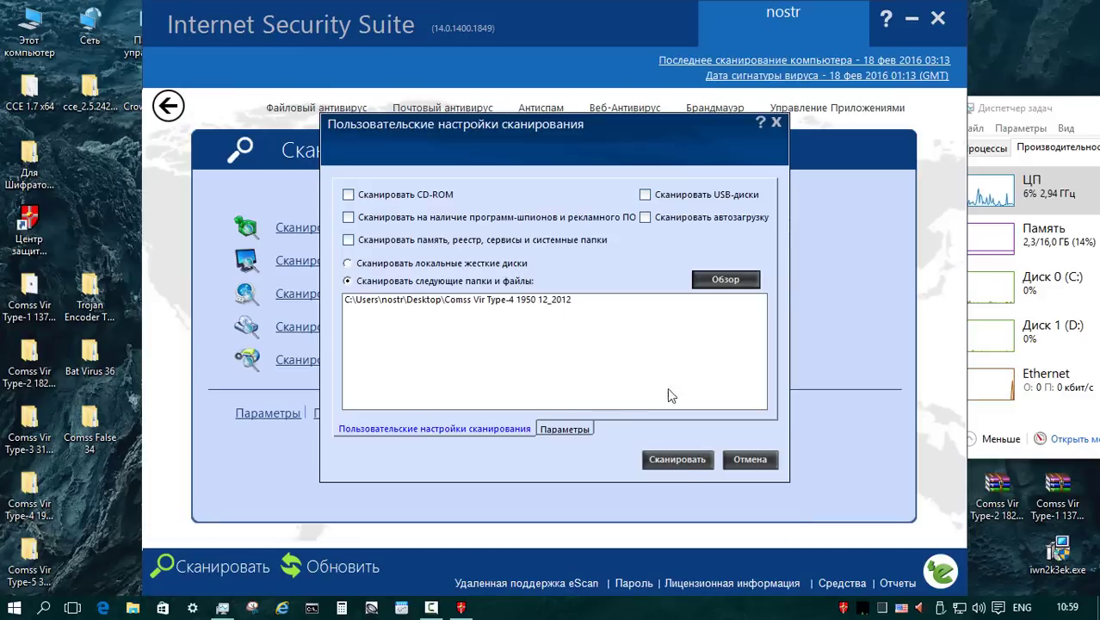
- Run separate custom scans of the Comss Vir Type-4 1950 12_2012, Type-5 314 No Otbor 02_2016 Alt and Trojan Encoder Type-6 660 - Data 15.02.2016 folders
left_click(682, 464)
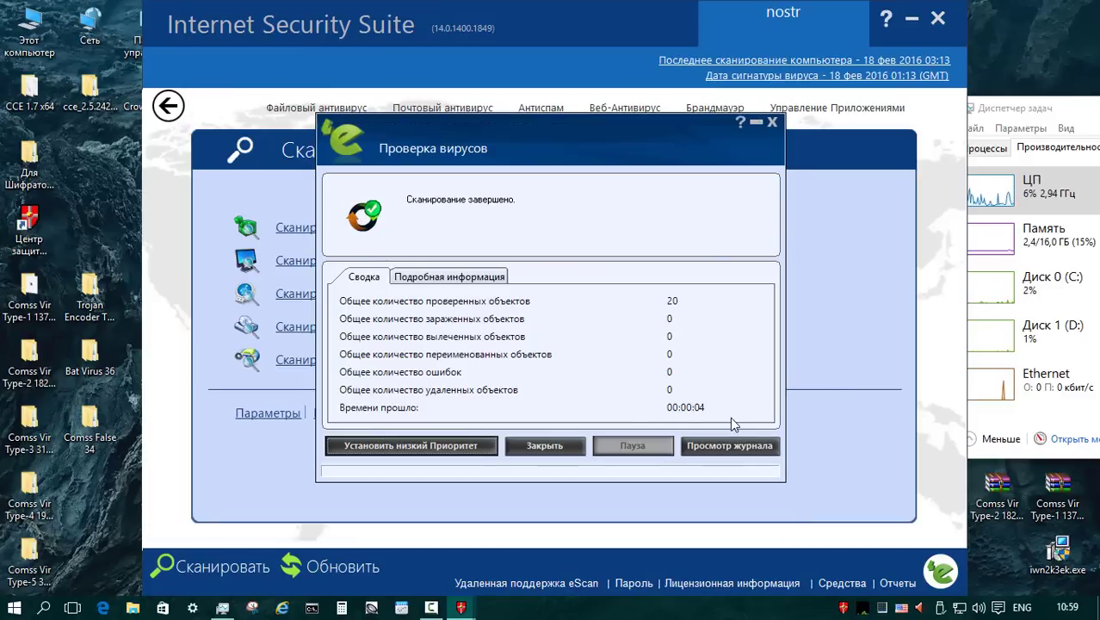
key("Escape")
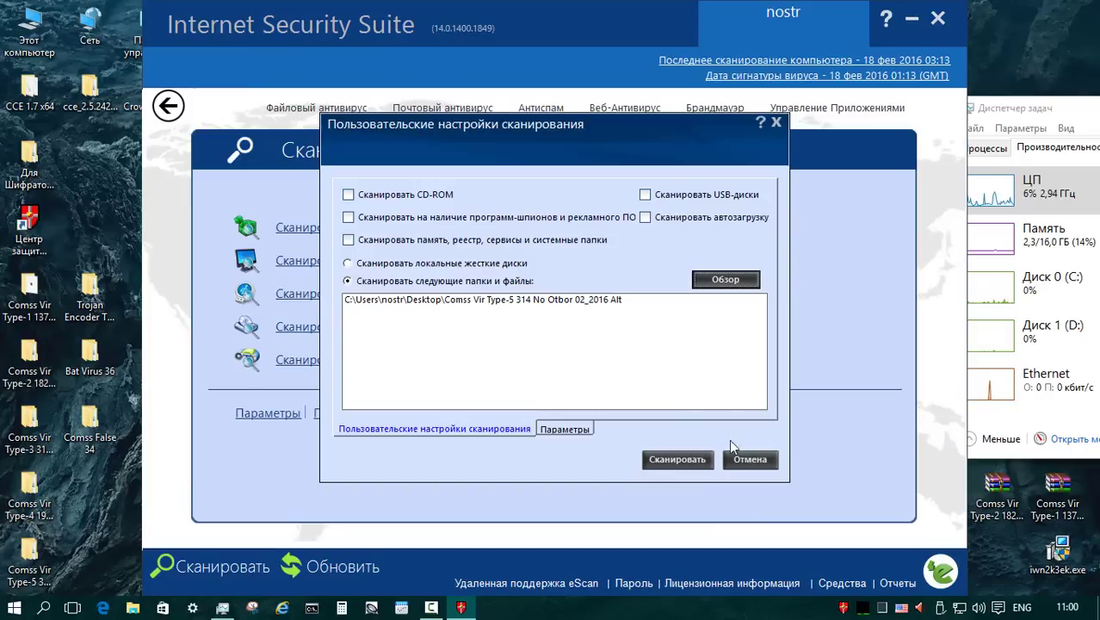
left_click(698, 460)
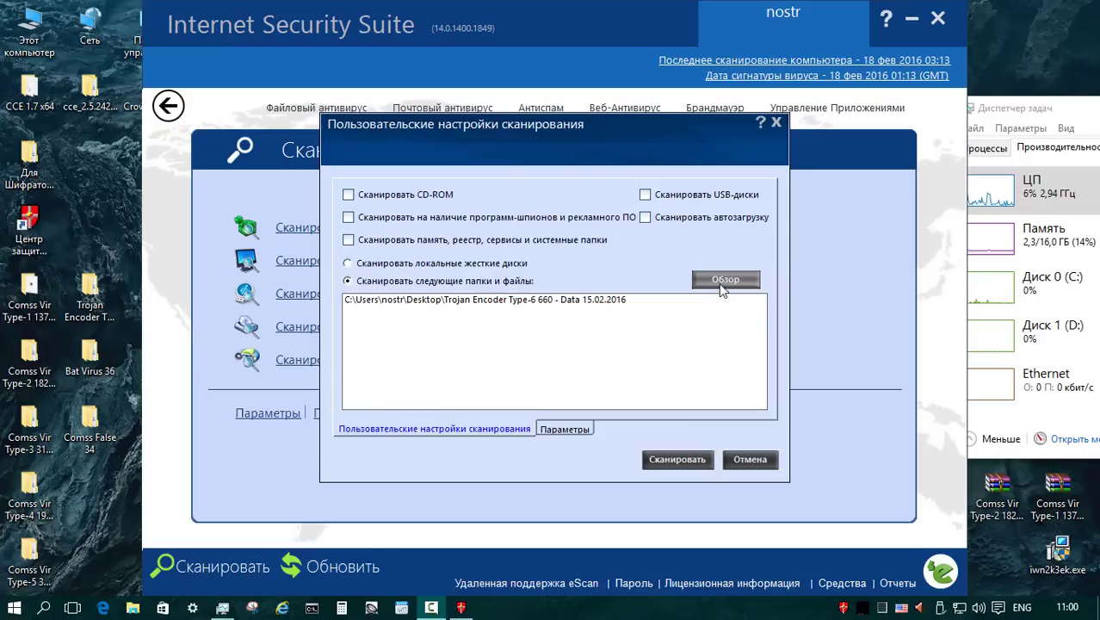
key("Return")
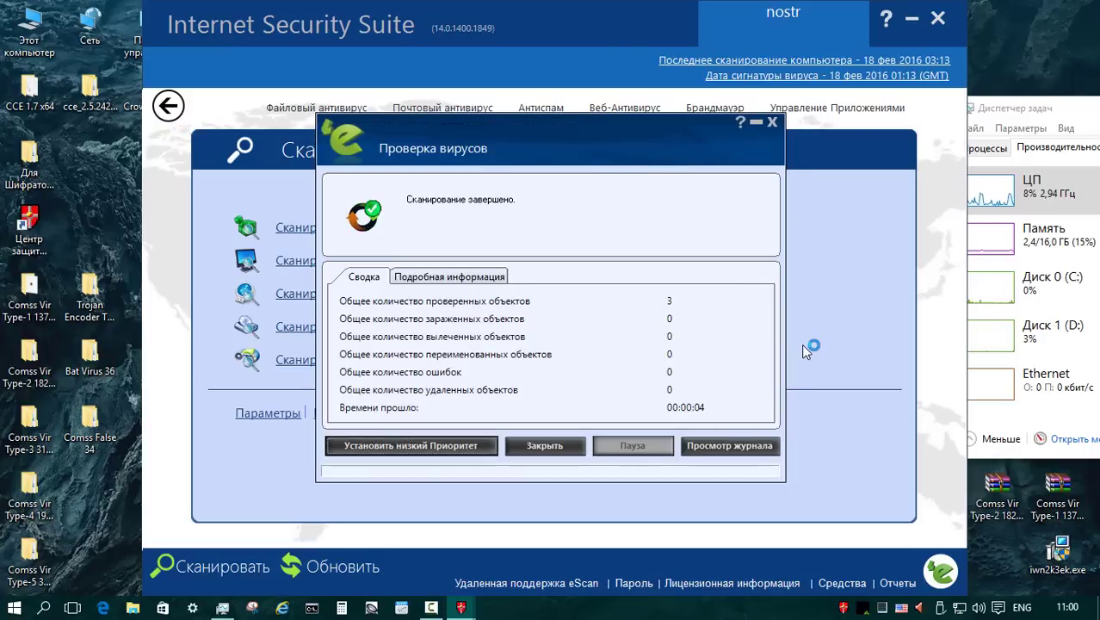
- Close the finished scan, run a custom scan of all eight listed desktop collection folders and open its detailed information
left_click(540, 452)
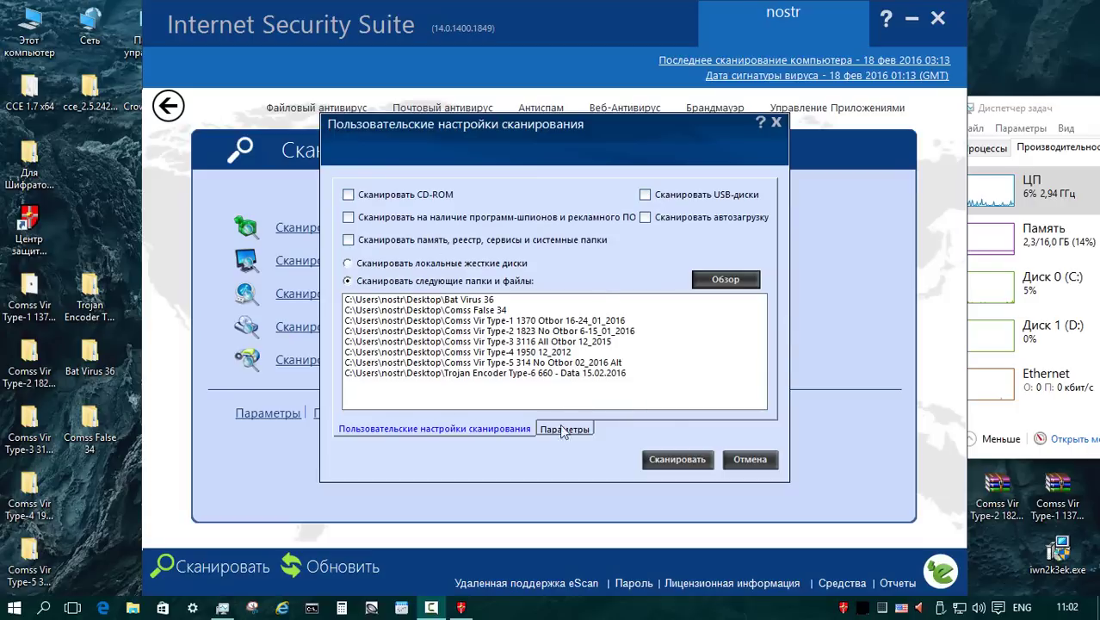
key("Return")
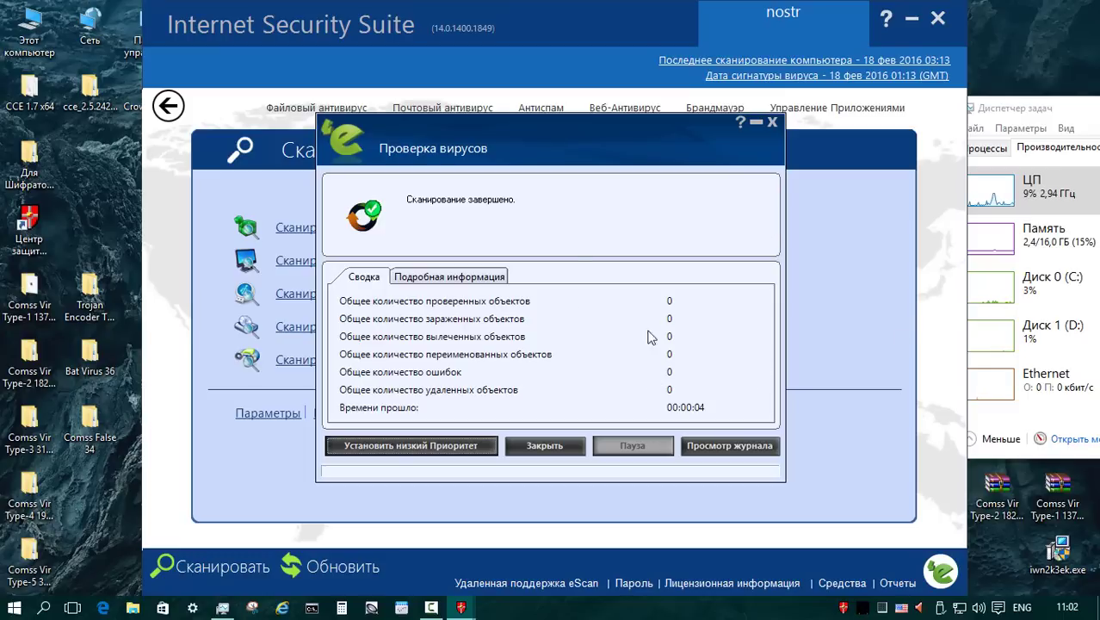
left_click(471, 278)
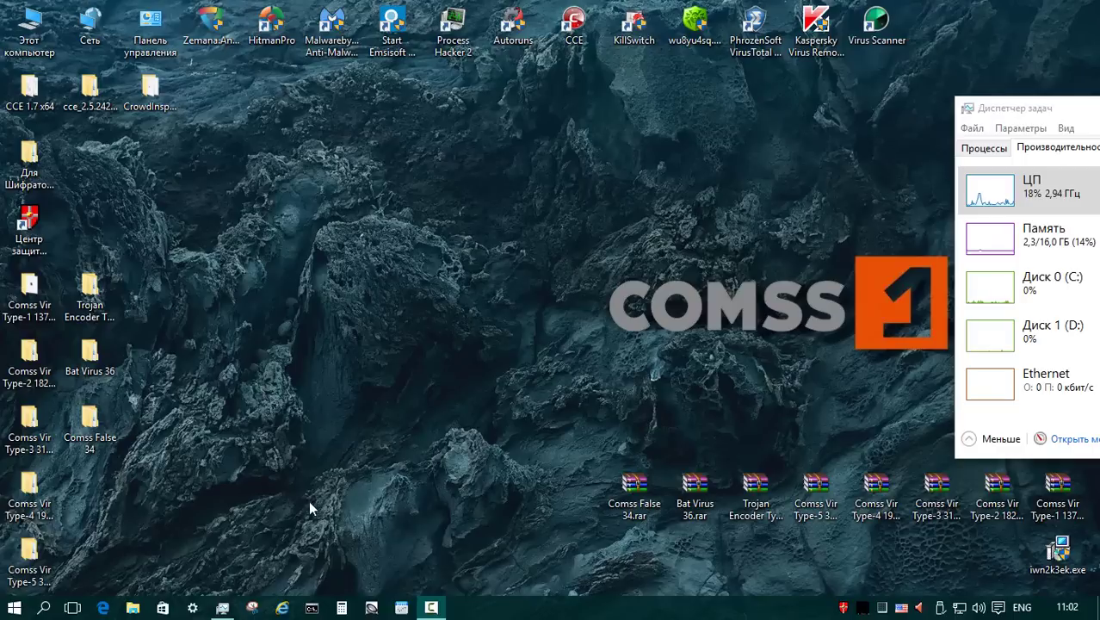
- Select all the Comss Vir, Trojan Encoder, Bat Virus and Comss False folders on the desktop, scan them with eScan and close the results
left_click_drag(172, 570, 11, 294)
right_click(12, 294)
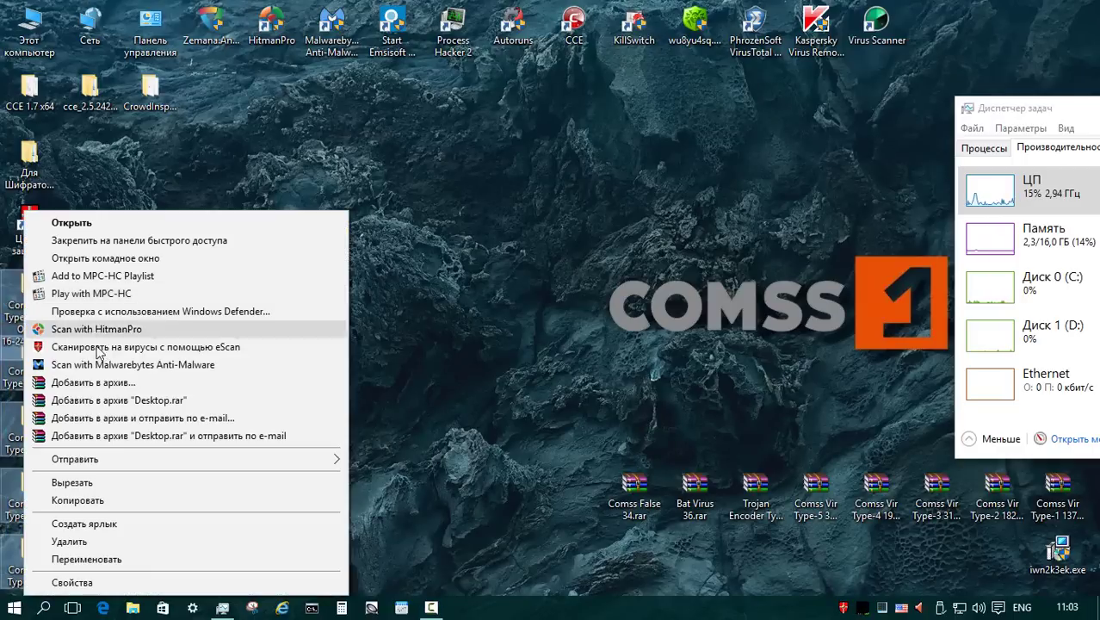
left_click(100, 348)
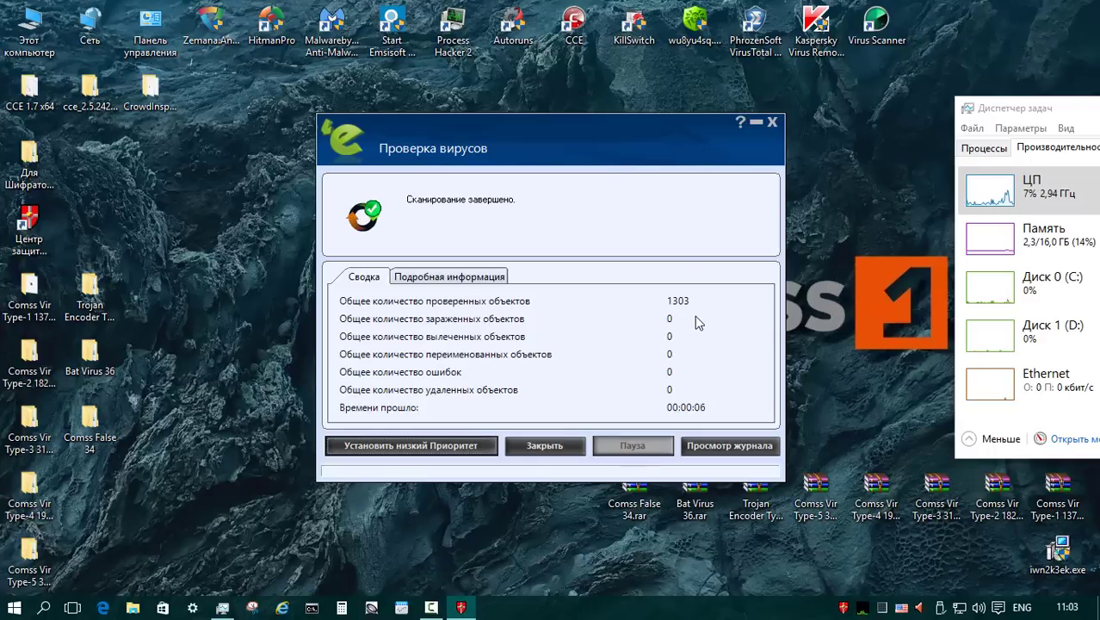
left_click(556, 449)
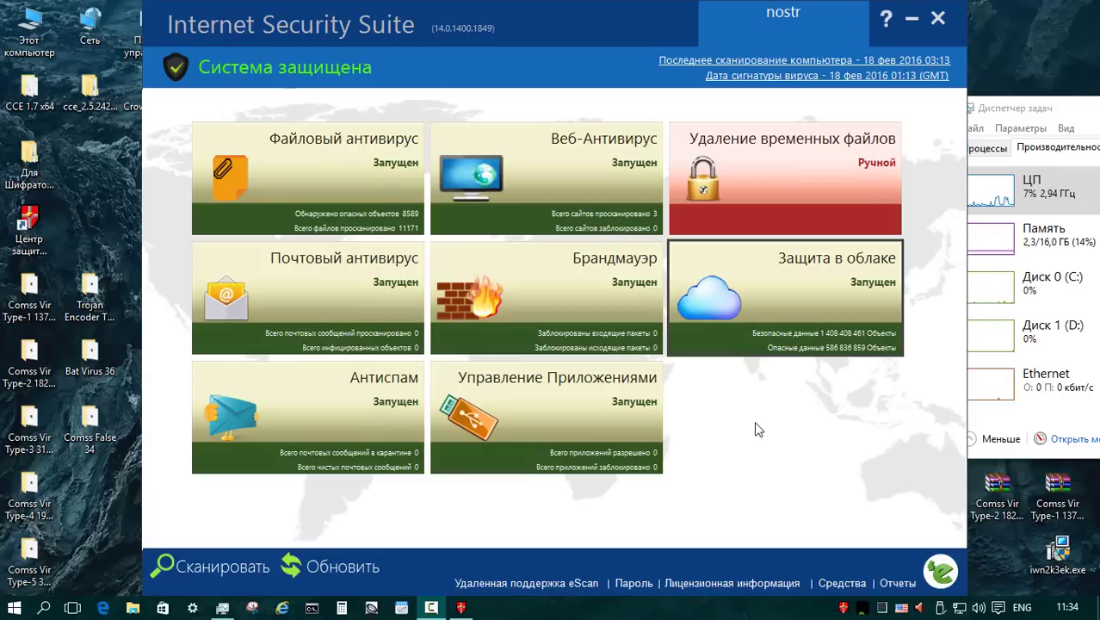
- Select the temporary file removal module, then set and confirm a new administrator password
left_click(788, 188)
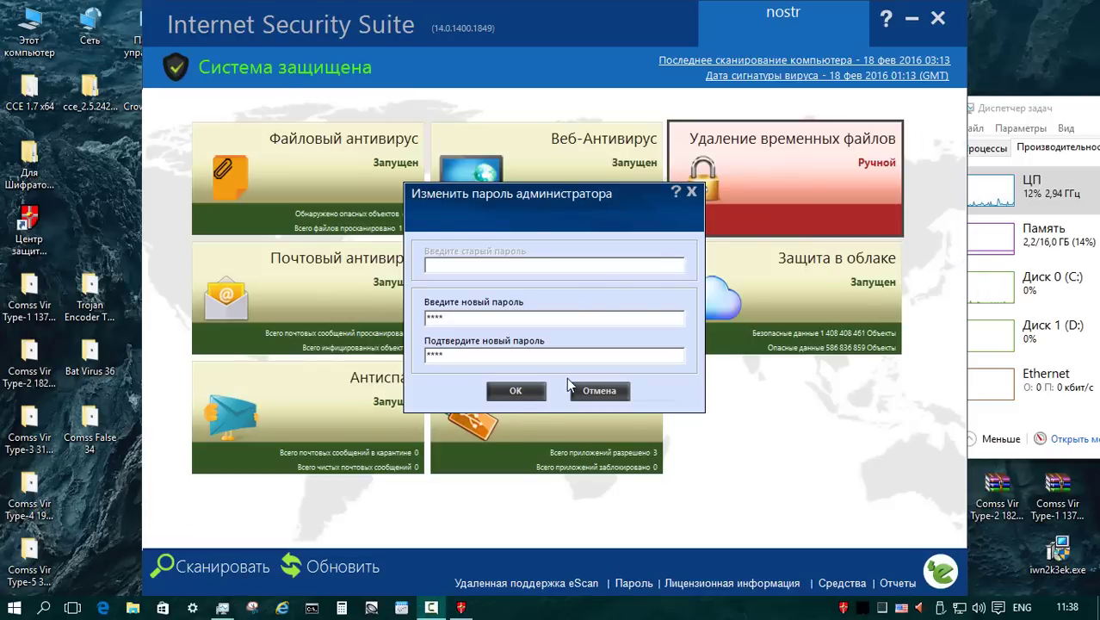
left_click(525, 390)
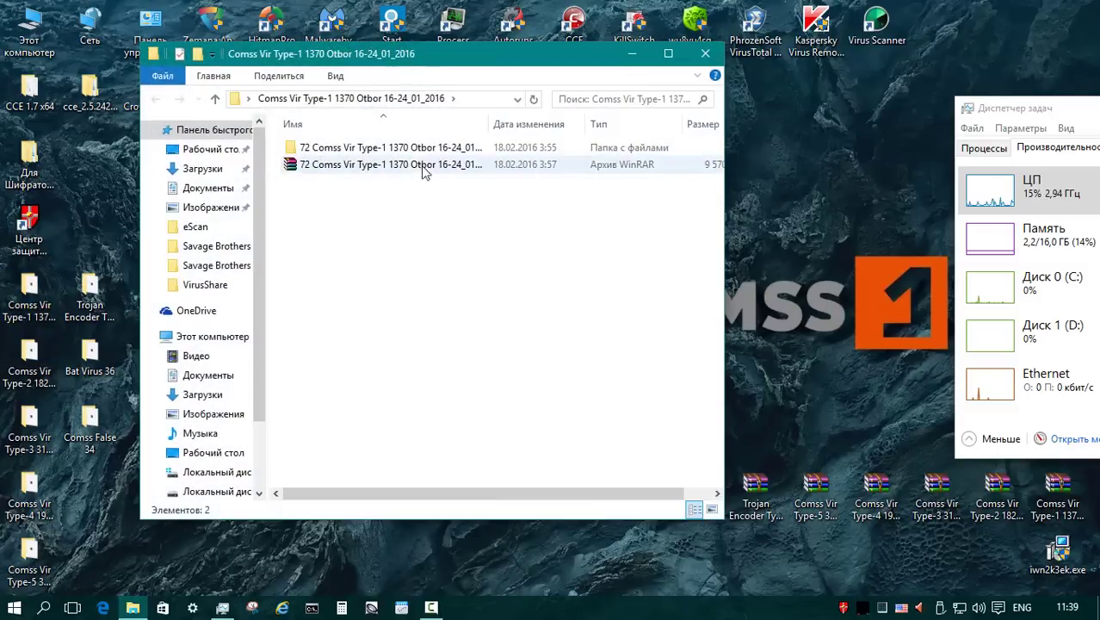
- Review the files in the 72 Comss Vir Type-1 1370 Otbor 16-24_01_2016 subfolder and scan that subfolder with eScan
double_click(413, 148)
scroll(724, 227, "down", 10)
scroll(729, 187, "up", 10)
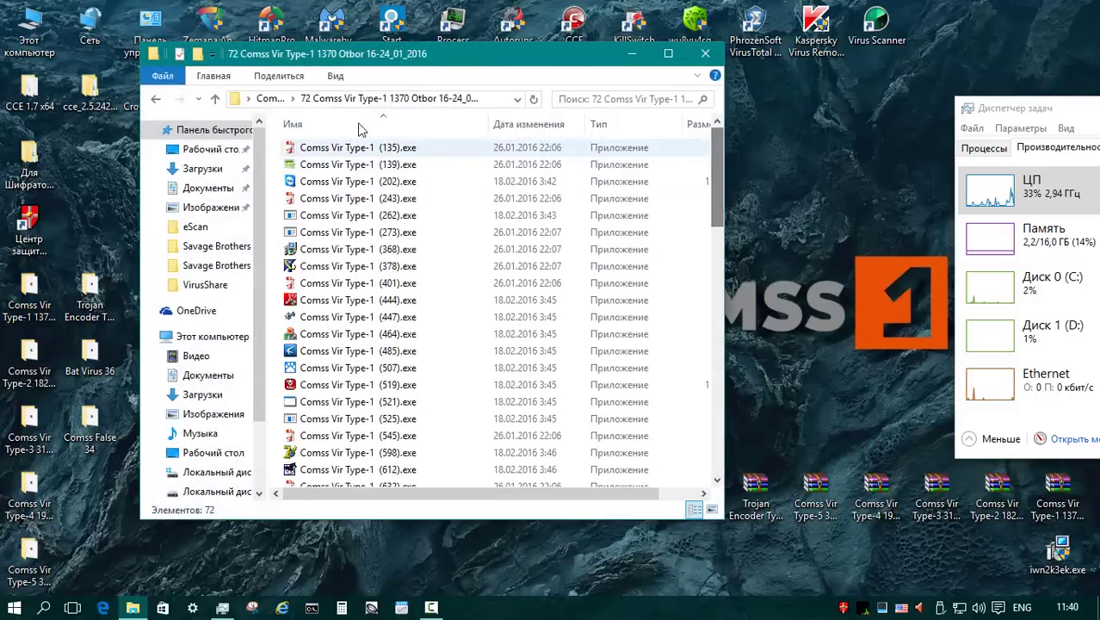
left_click(215, 98)
right_click(321, 149)
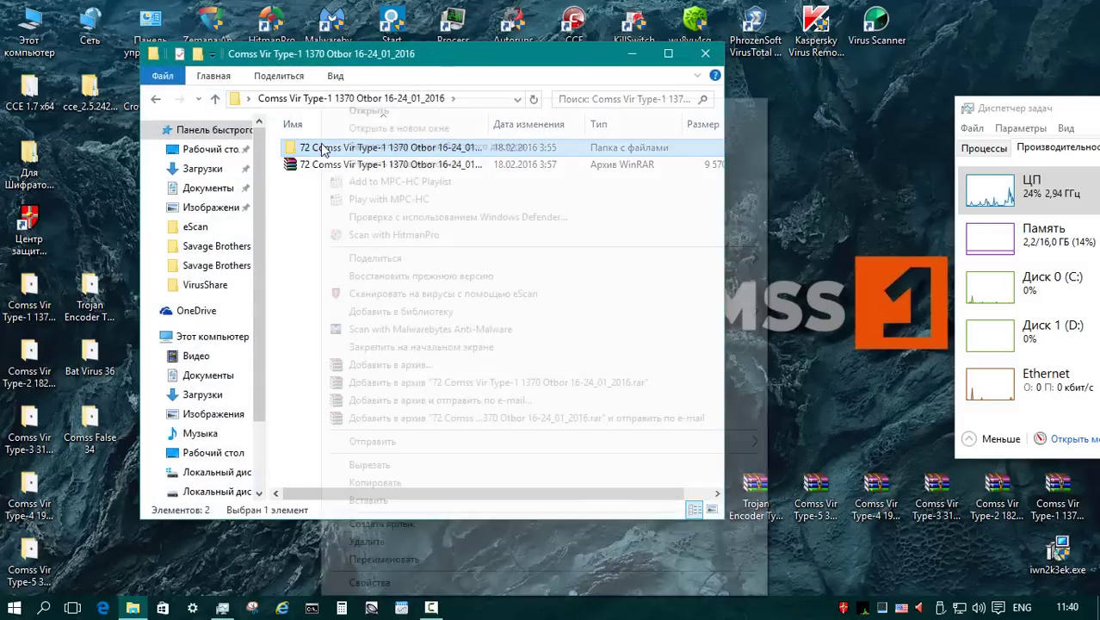
left_click(533, 296)
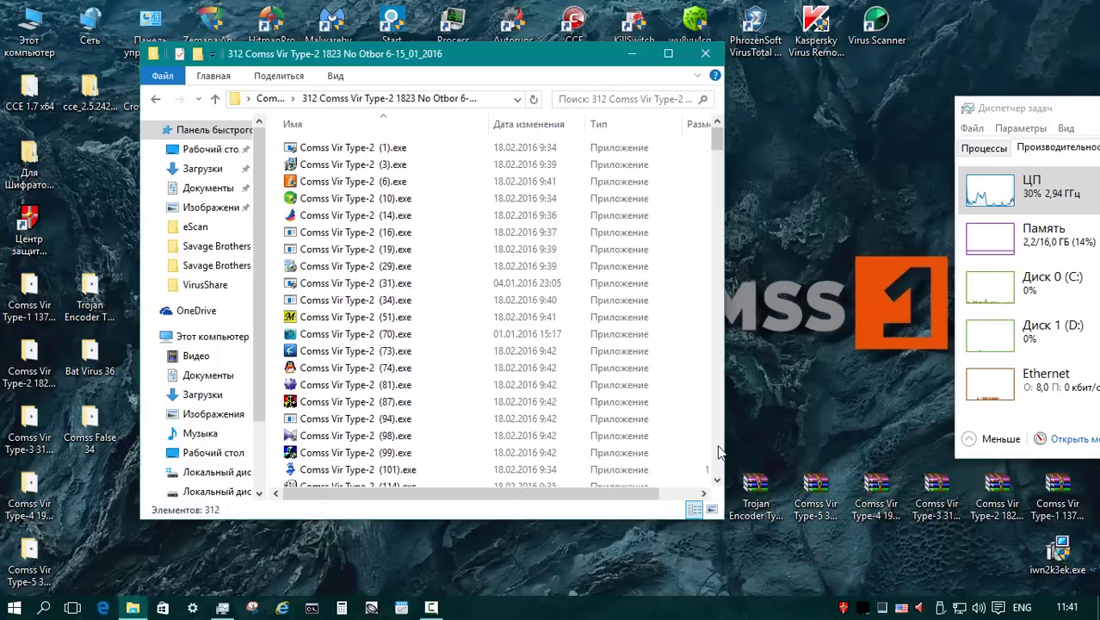
- Review the files in the 312 Comss Vir Type-2 1823 No Otbor 6-15_01_2016 subfolder, scan it with eScan and close the results
scroll(720, 452, "down", 15)
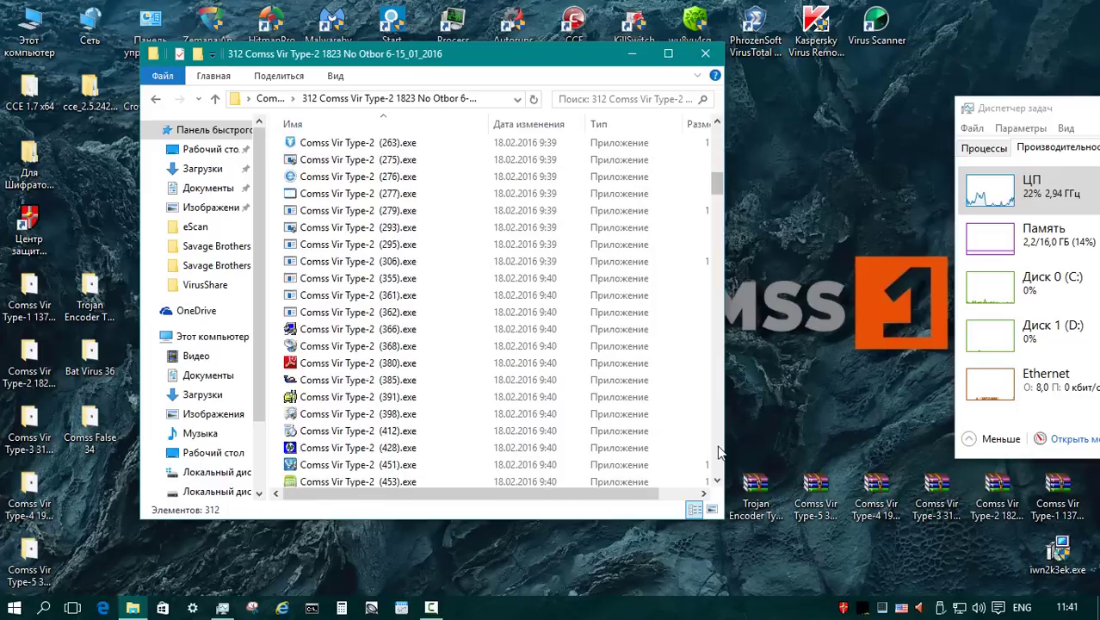
left_click_drag(718, 383, 738, 169)
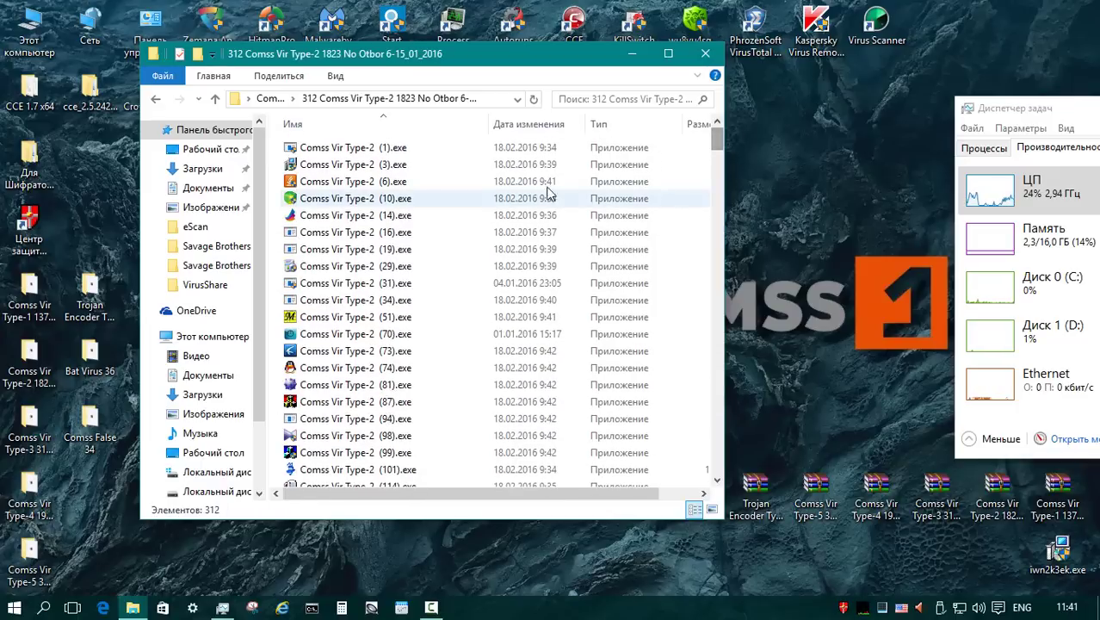
left_click(215, 99)
right_click(399, 152)
left_click(482, 297)
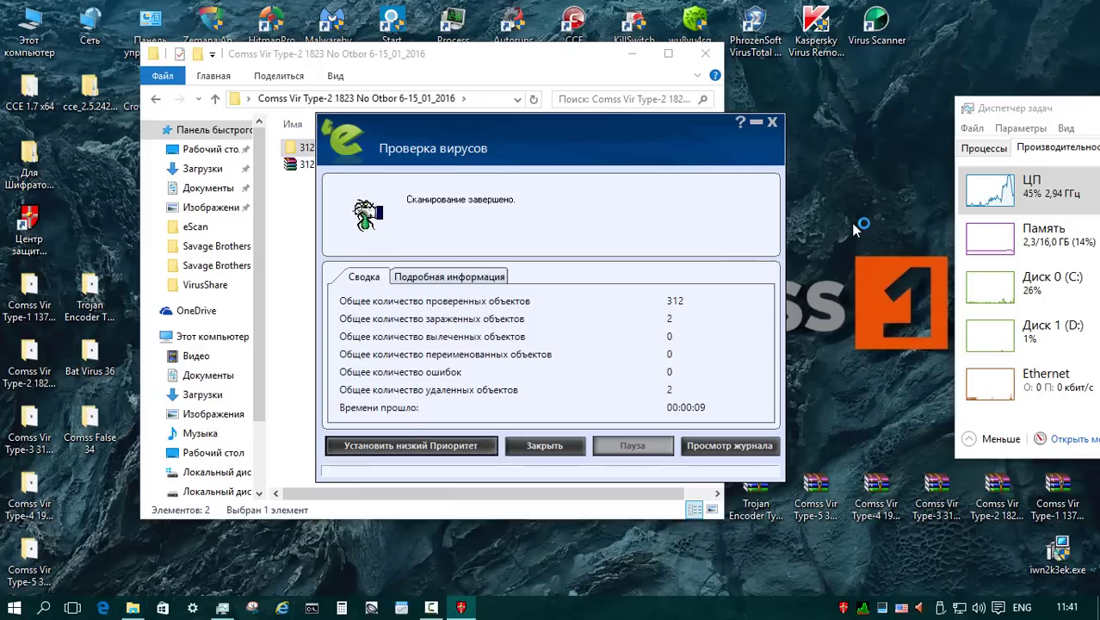
left_click(544, 445)
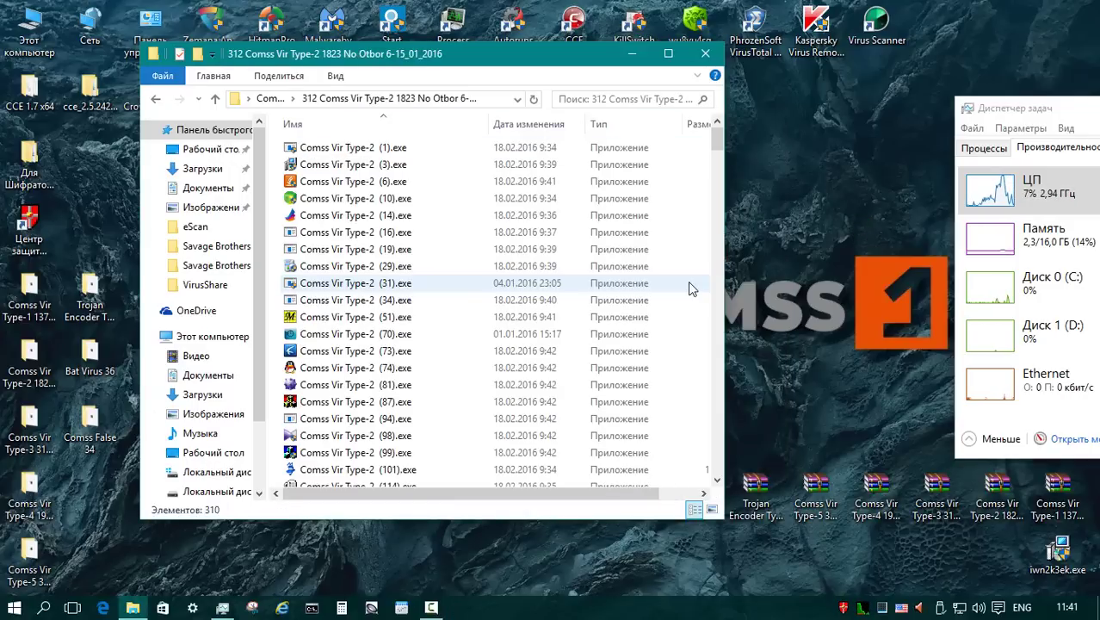
- Select all remaining files inside the 312 Comss Vir Type-2 subfolder and run a virus scan on them
key("ctrl+a")
right_click(688, 281)
left_click(720, 332)
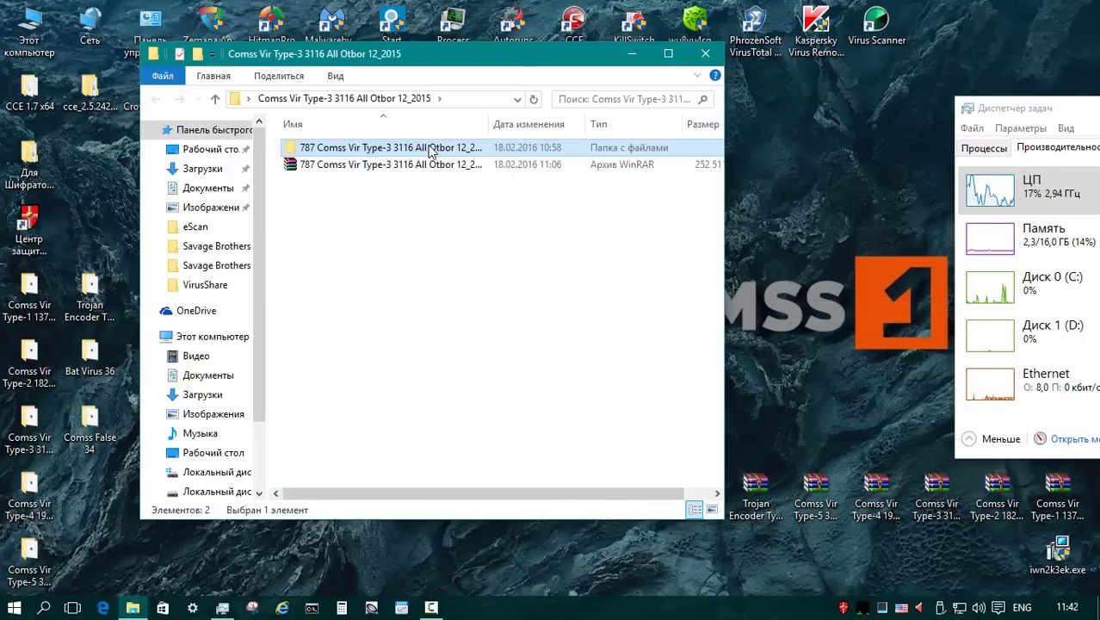
- Review the files in the 787 Comss Vir Type-3 3116 All Otbor 12_2015 subfolder, scan it with eScan and close the results
double_click(432, 151)
scroll(720, 455, "down", 20)
scroll(720, 454, "down", 20)
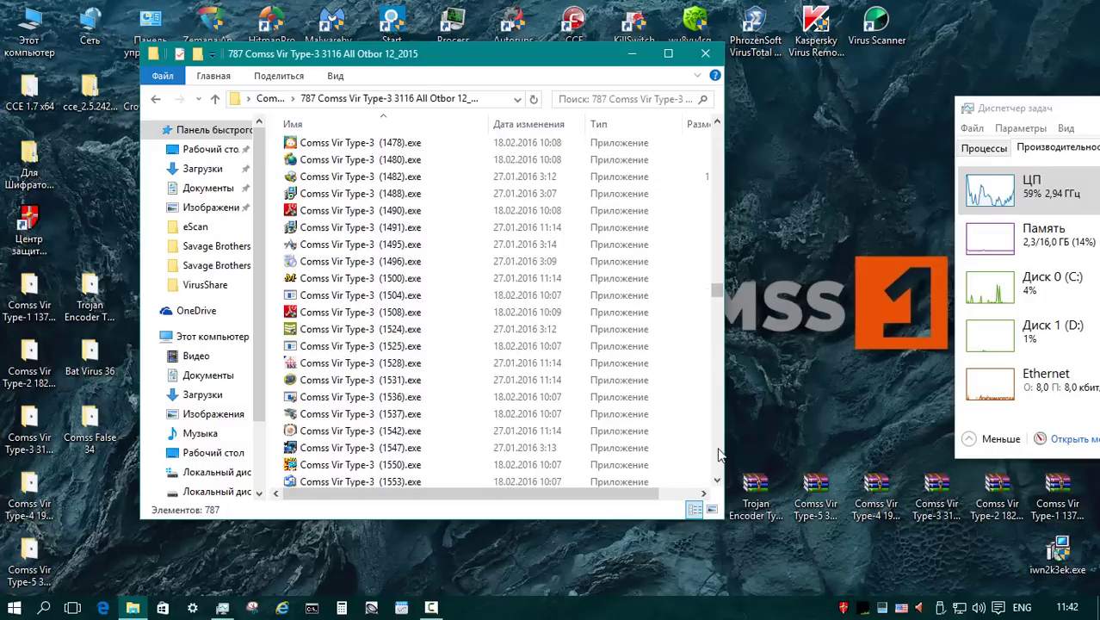
scroll(720, 456, "down", 20)
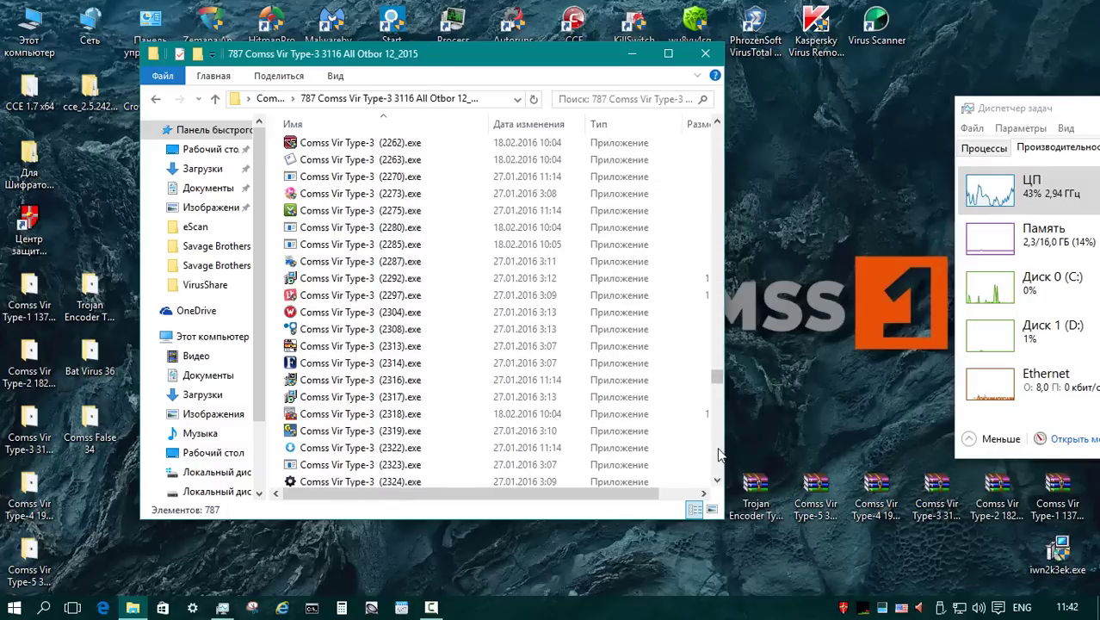
scroll(720, 465, "down", 20)
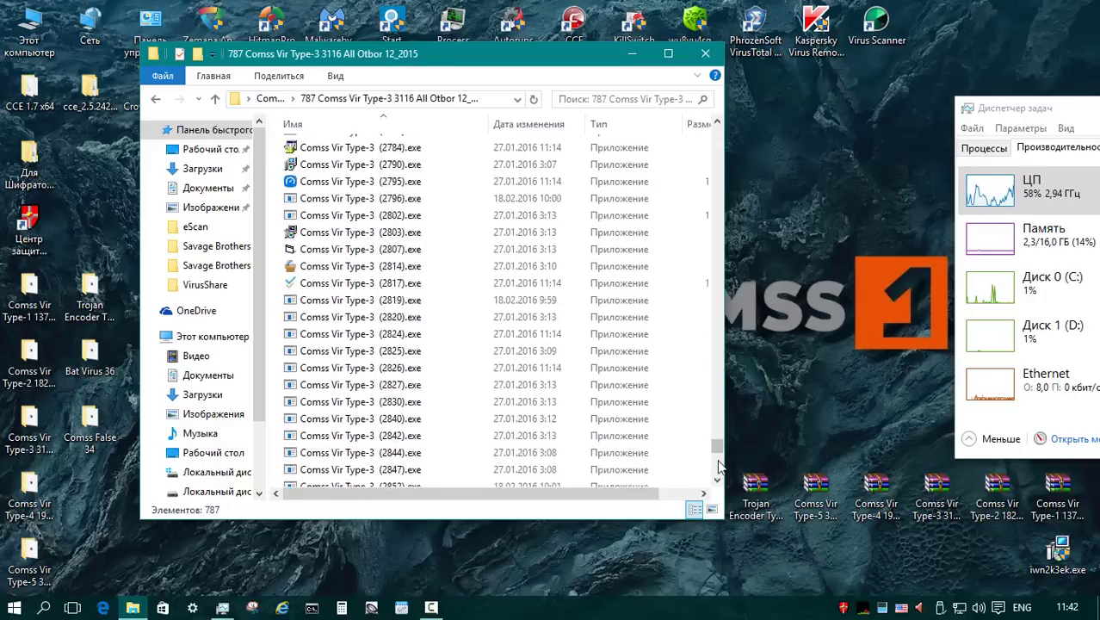
key("BackSpace")
right_click(332, 151)
left_click(413, 293)
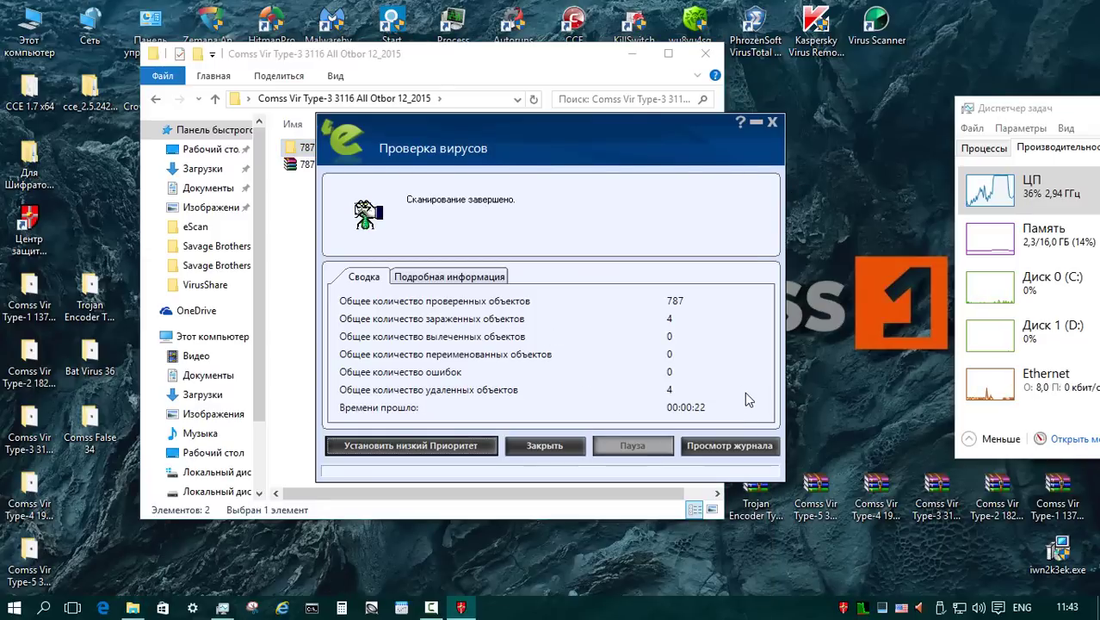
left_click(545, 445)
- Reopen the 787 Comss Vir Type-3 subfolder, scan all its remaining files with eScan and close the results
key("Return")
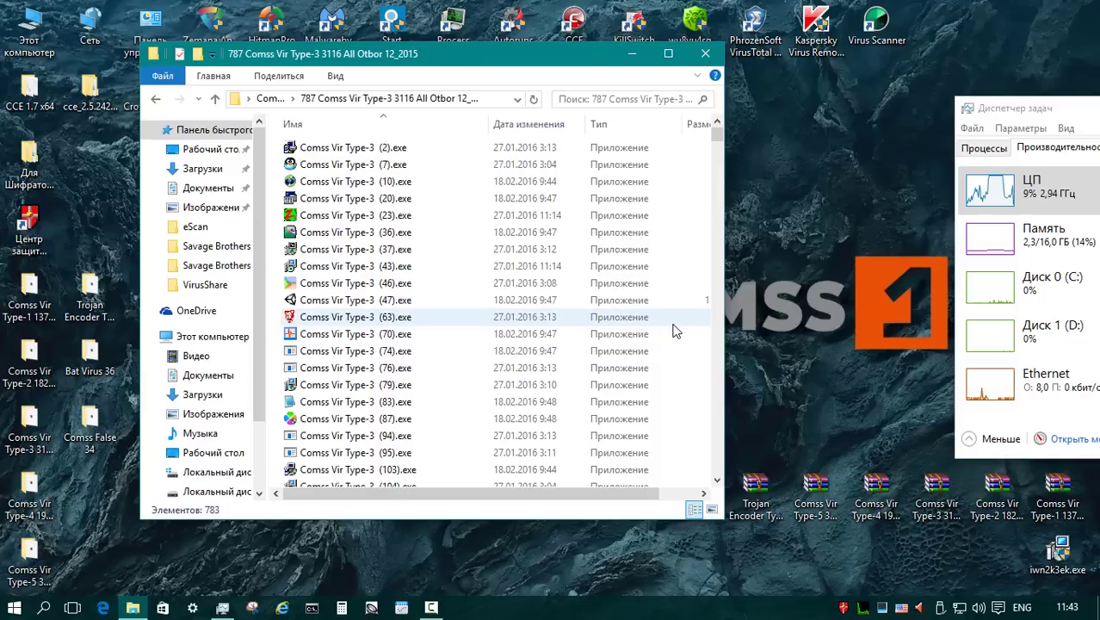
key("ctrl+a")
right_click(638, 239)
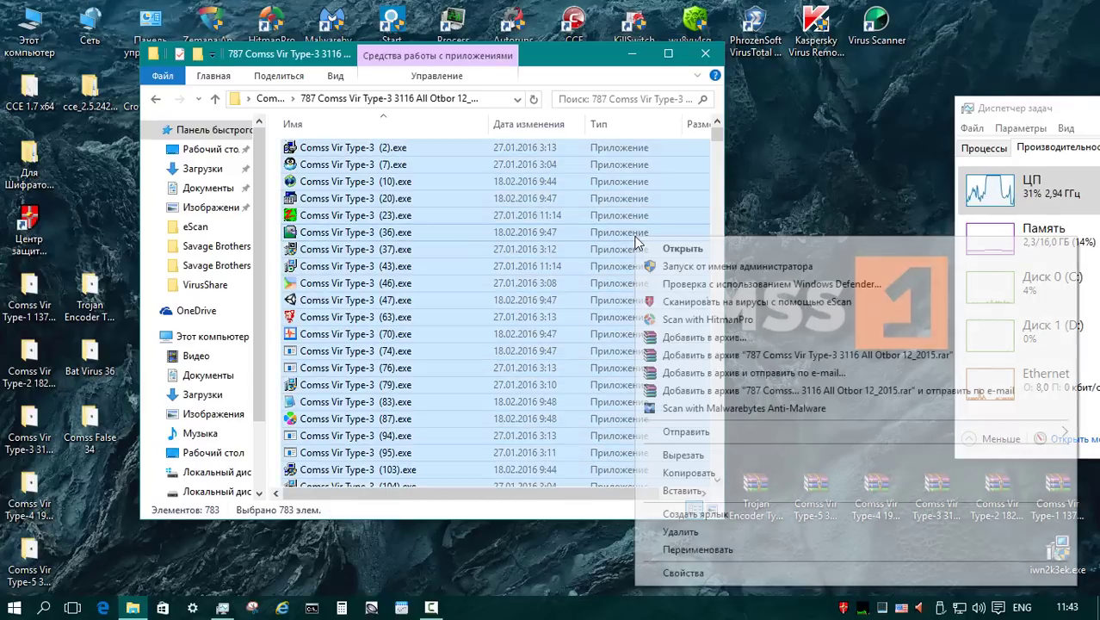
left_click(715, 302)
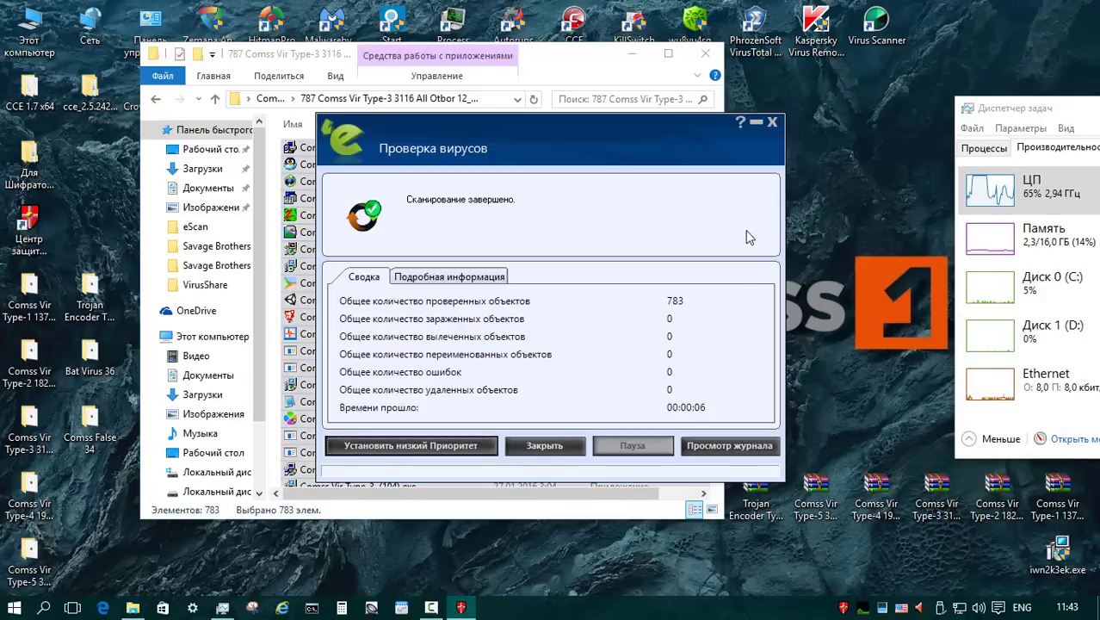
left_click(544, 445)
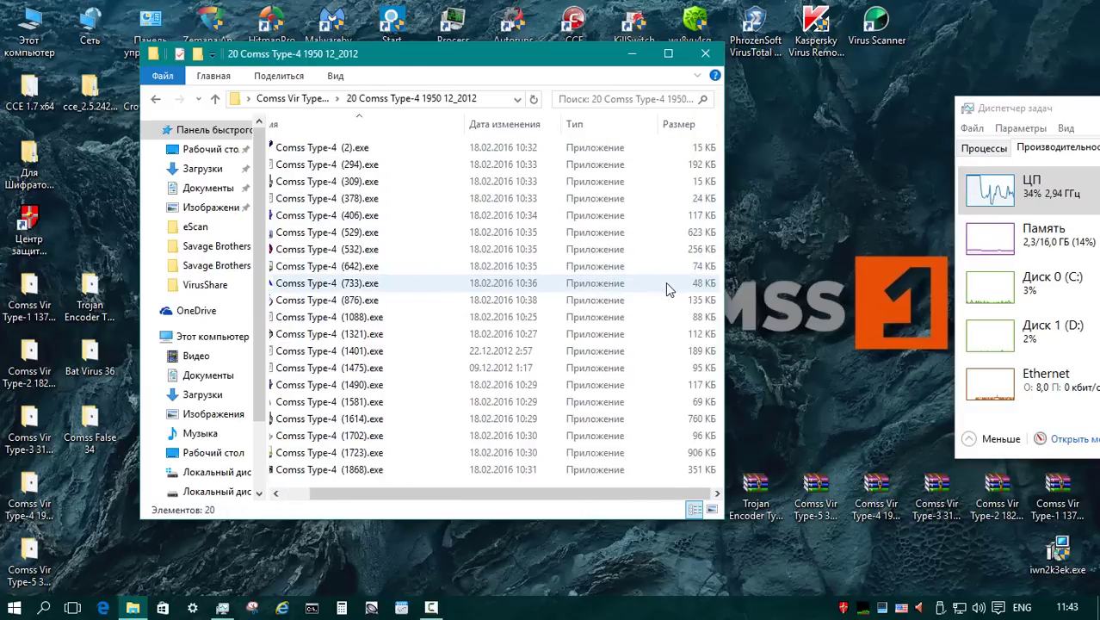
- Scan the 20 Comss Type-4 1950 12_2012 subfolder with eScan, close the results and reopen the subfolder
left_click(216, 98)
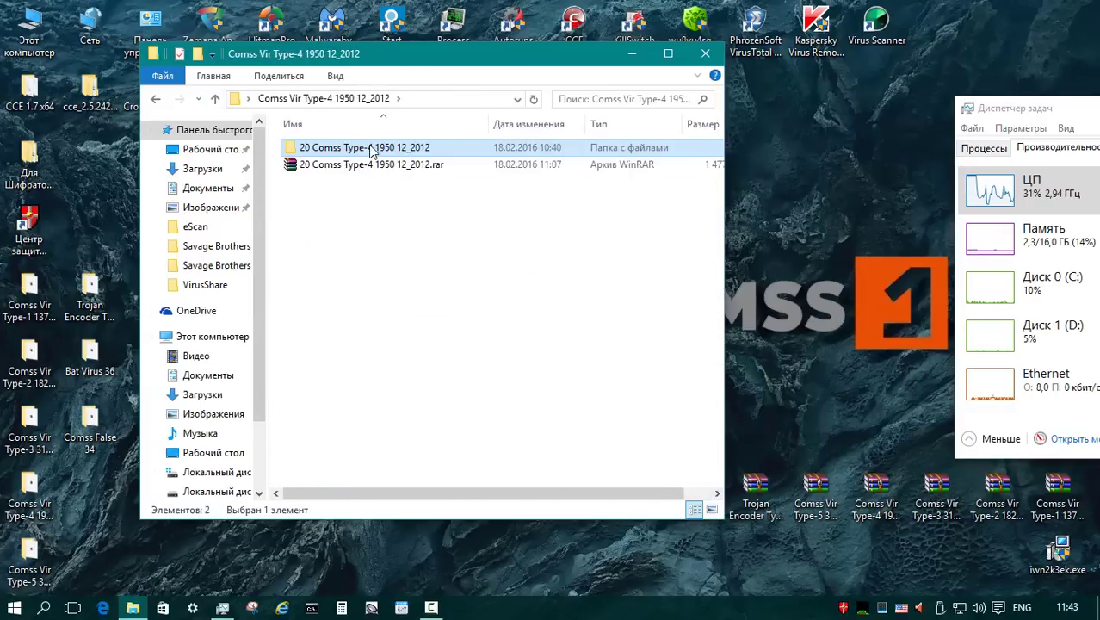
right_click(372, 150)
left_click(448, 298)
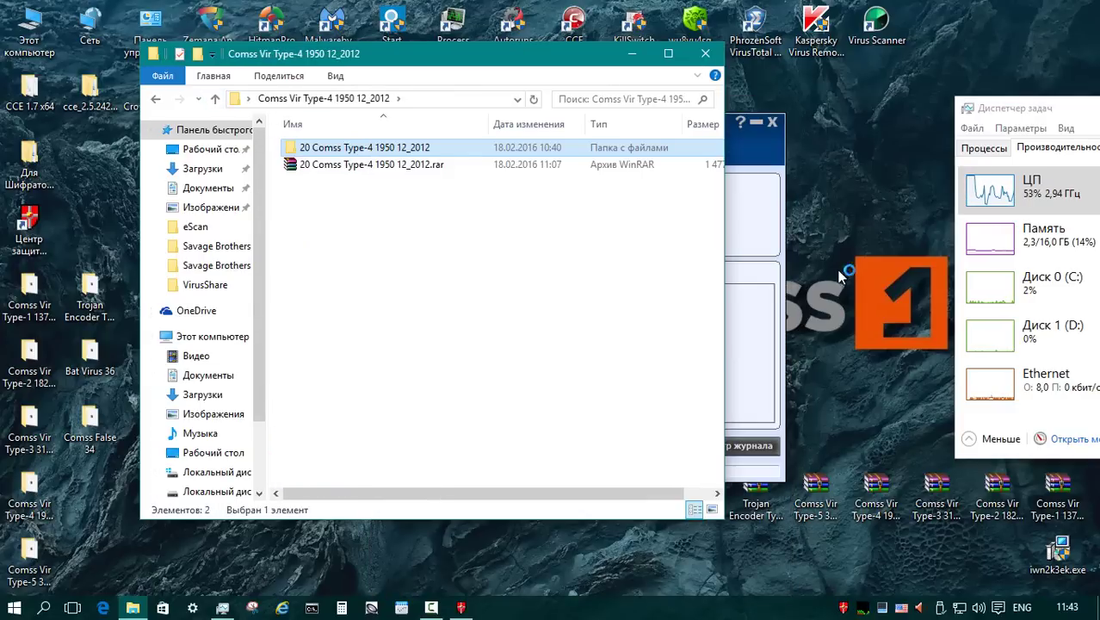
left_click(535, 446)
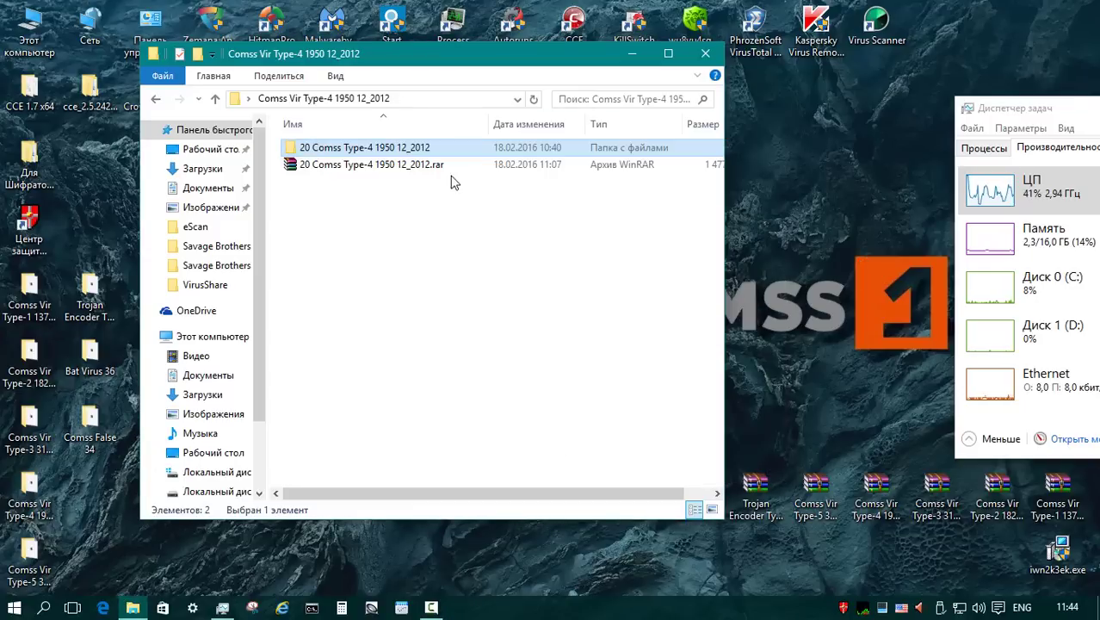
double_click(365, 147)
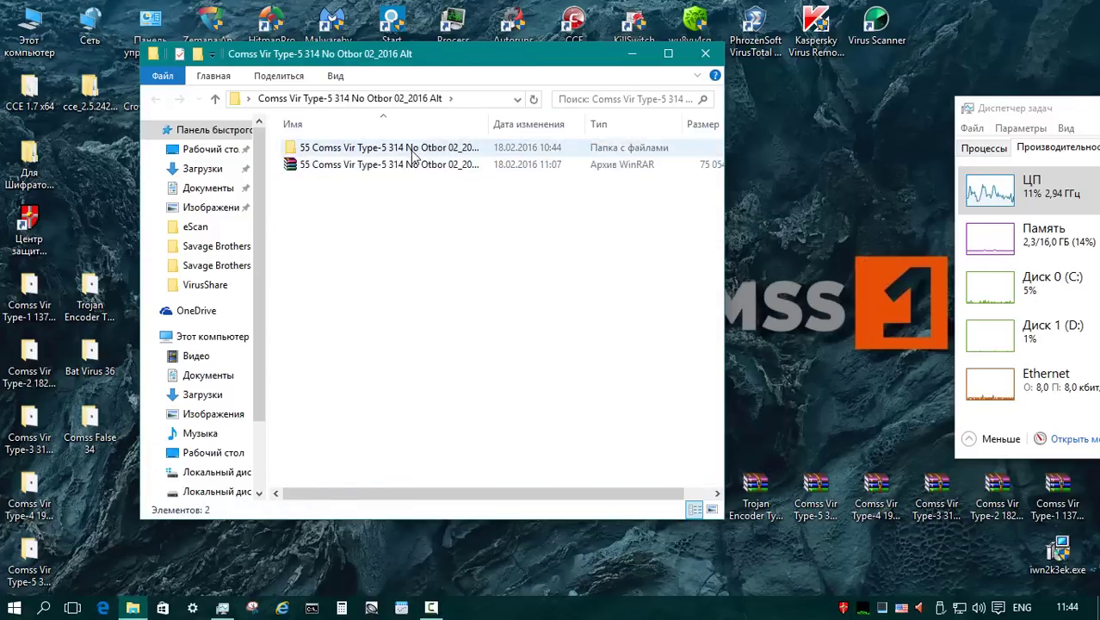
- Review the files in the 55 Comss Vir Type-5 314 No Otbor 02_2016 Alt subfolder, scan it with eScan and close the results
double_click(412, 153)
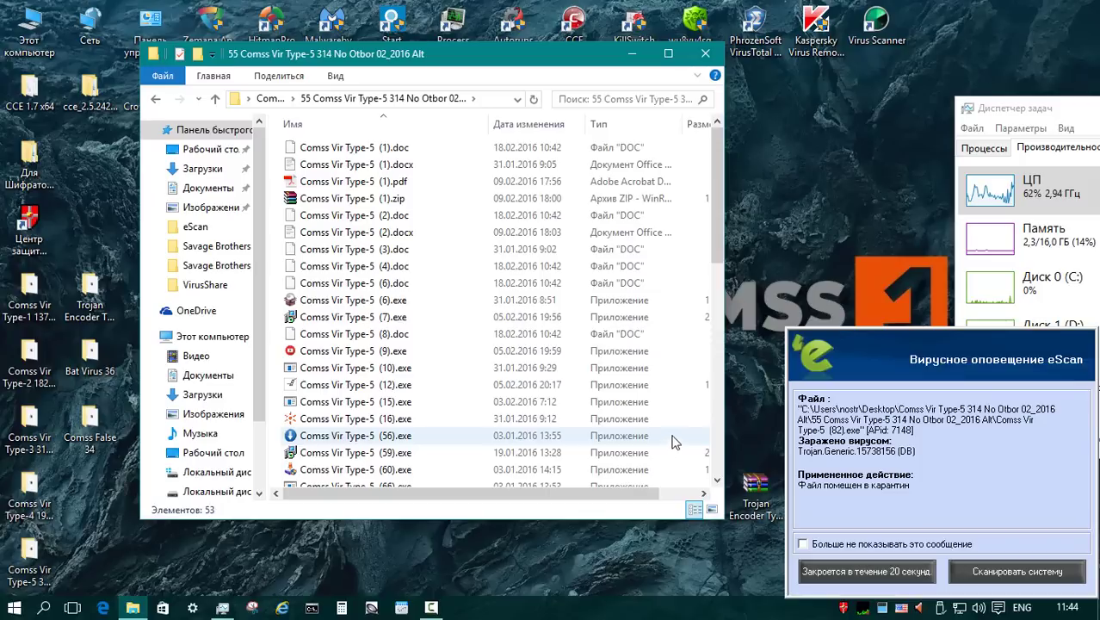
scroll(720, 437, "down", 10)
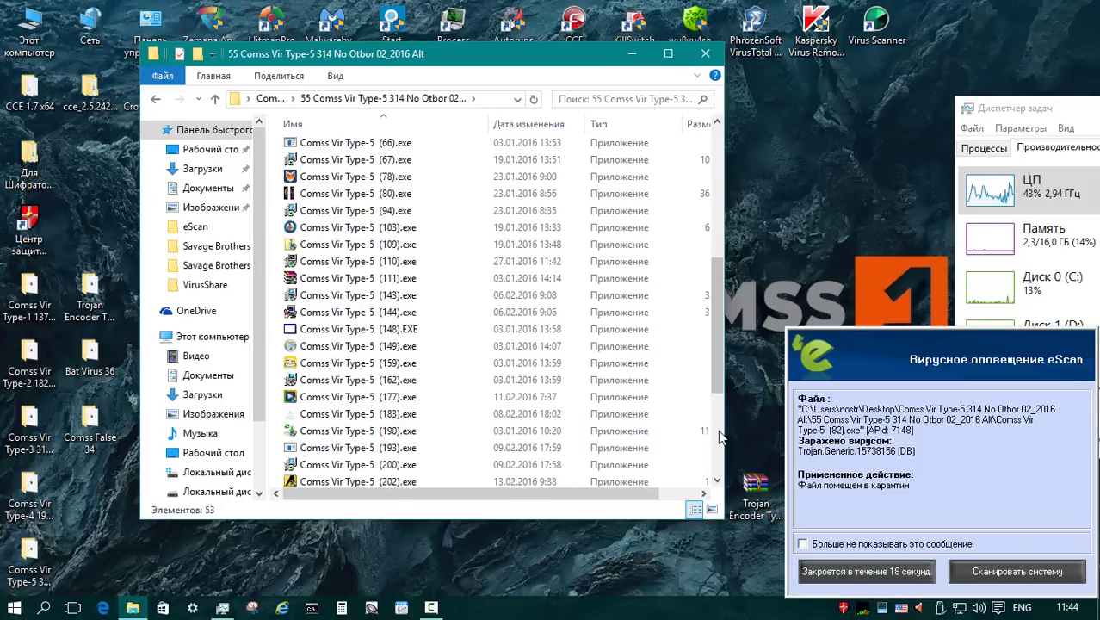
scroll(680, 219, "up", 10)
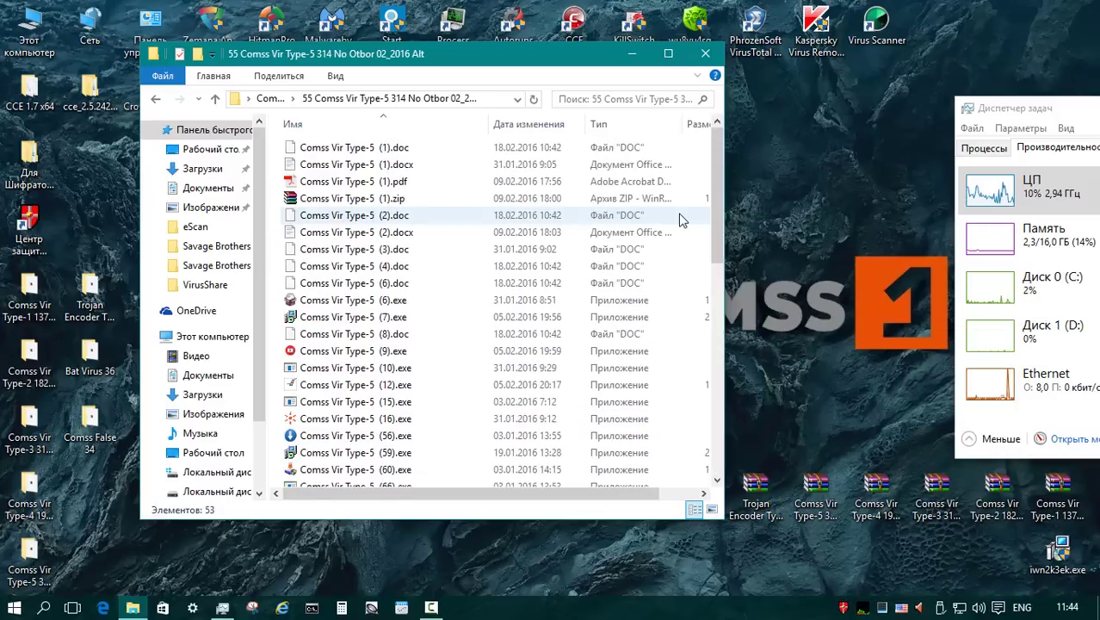
left_click(215, 98)
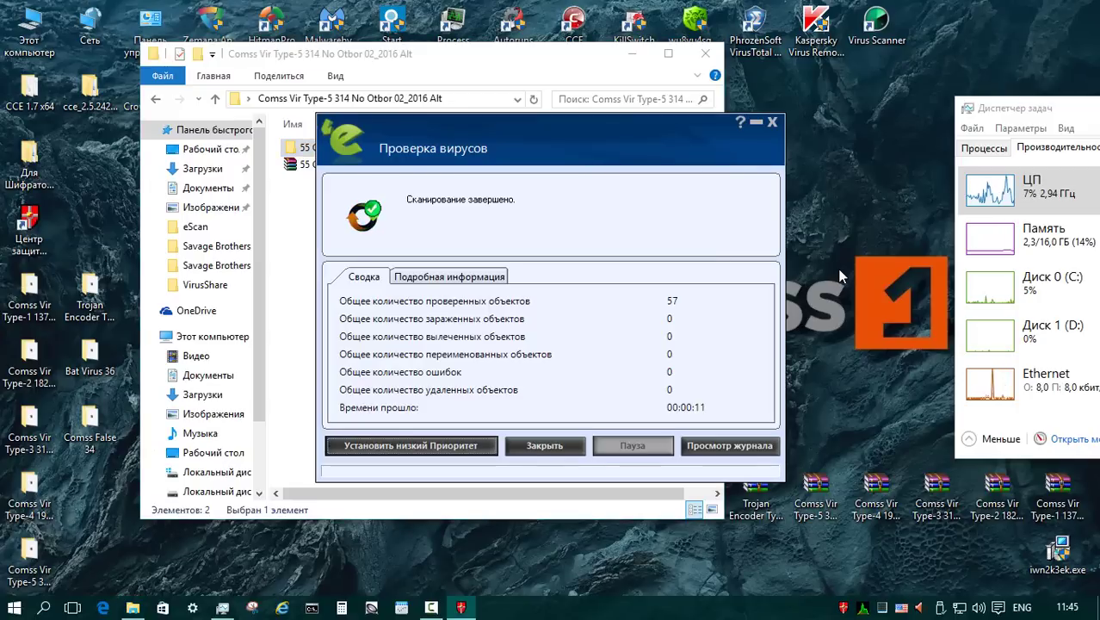
left_click(544, 445)
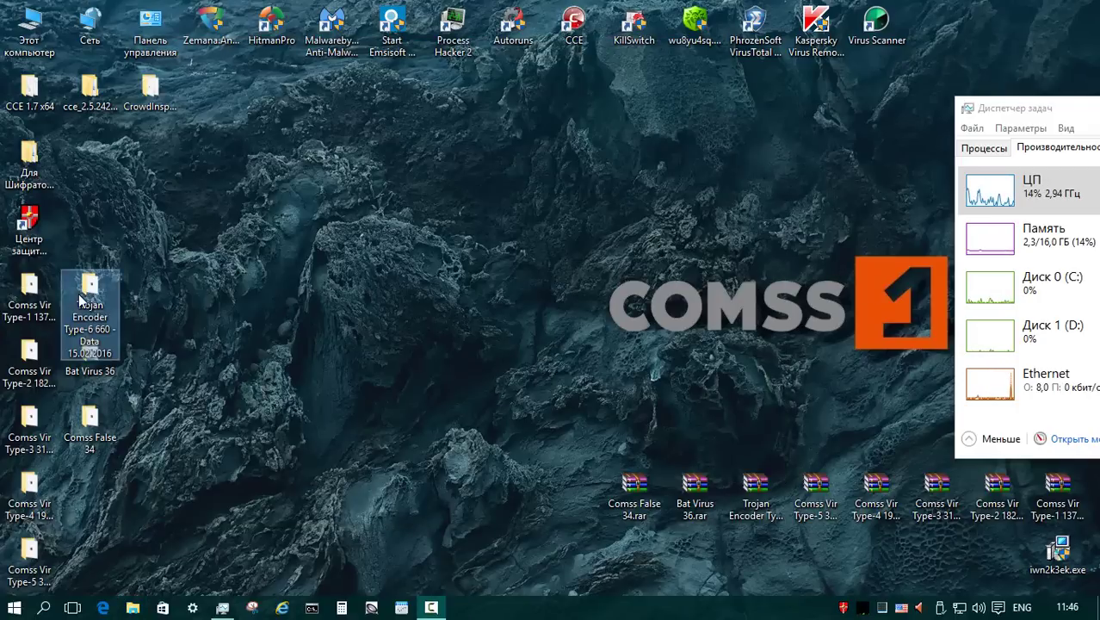
- Scan the 3 Trojan Encoder Type-6 660 - Data 15.02.2016 subfolder with eScan and close the results and the folder
double_click(88, 299)
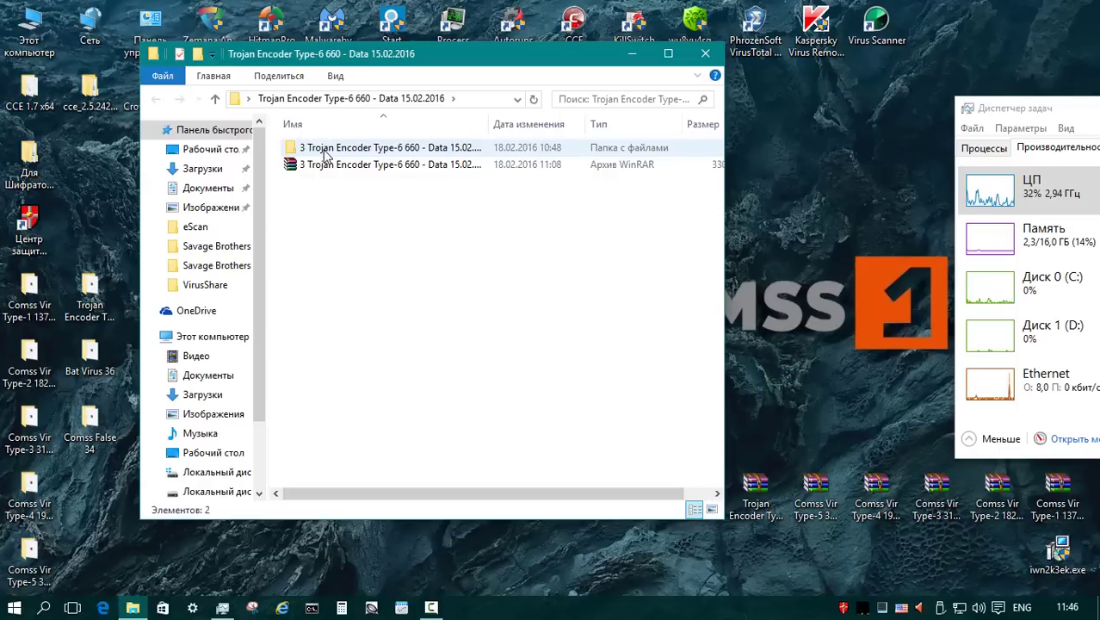
right_click(322, 152)
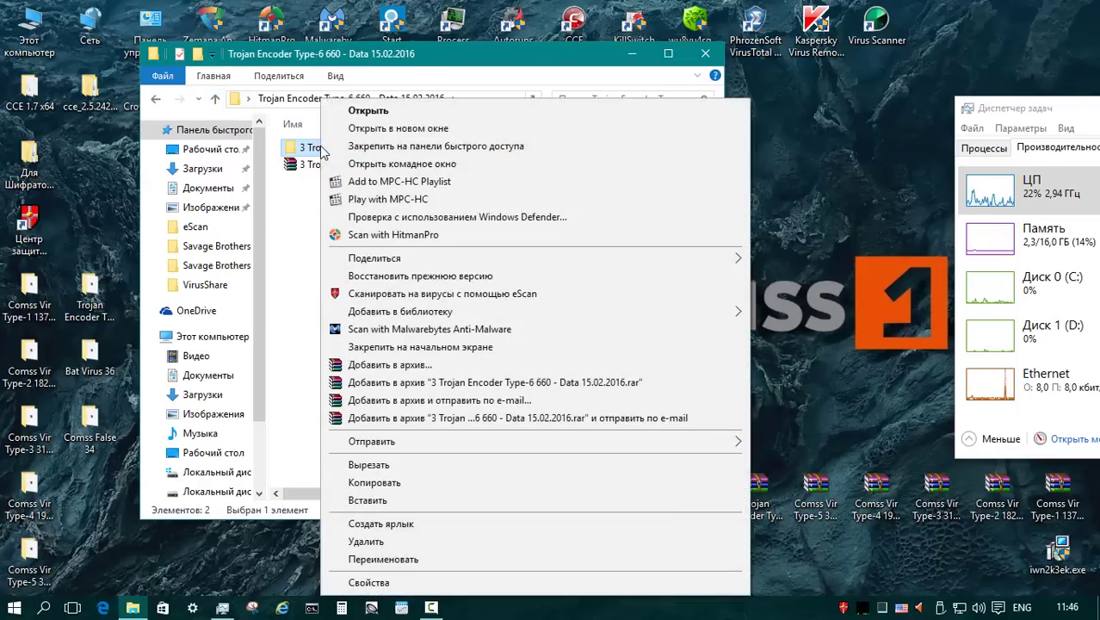
left_click(646, 294)
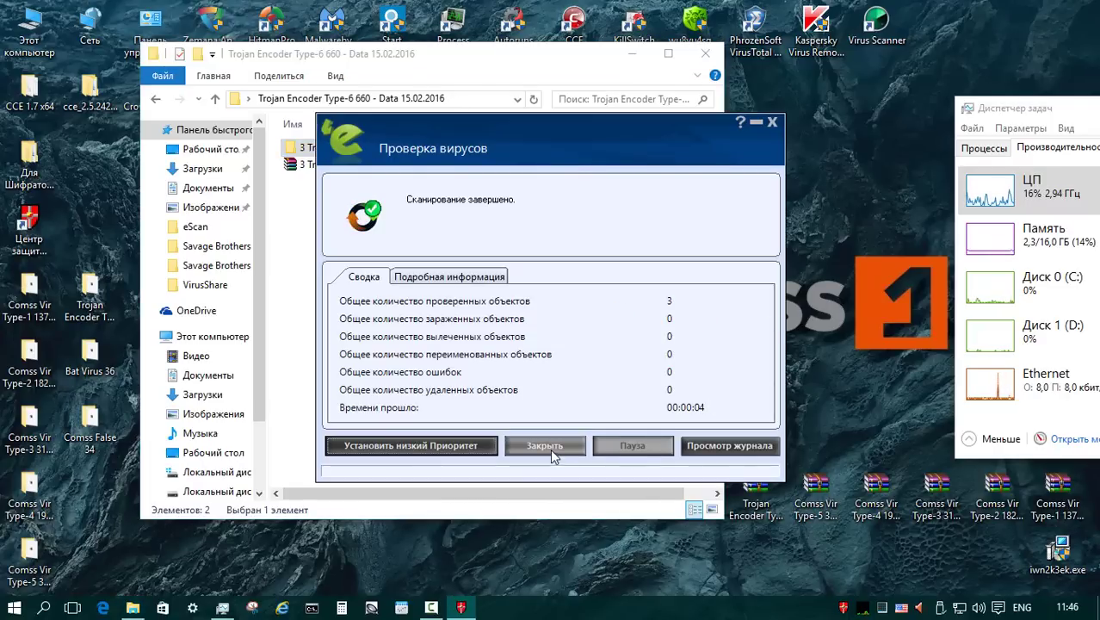
left_click(550, 449)
key("alt+F4")
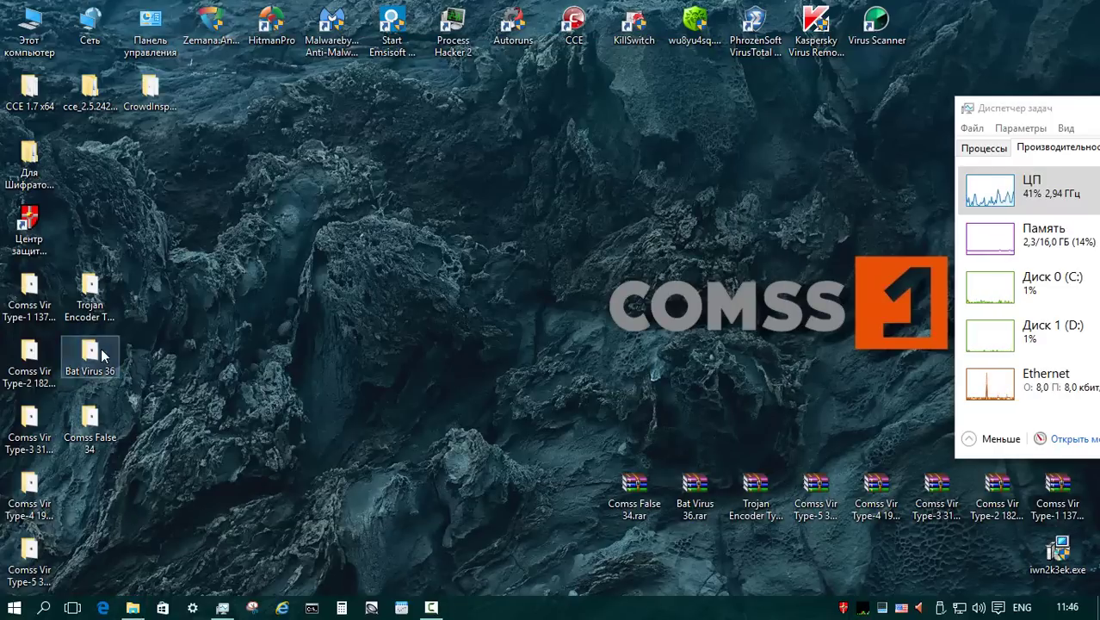
- Review the files in the 20 Bat Virus 36 subfolder, scan it with eScan and close the results
key("Return")
double_click(353, 148)
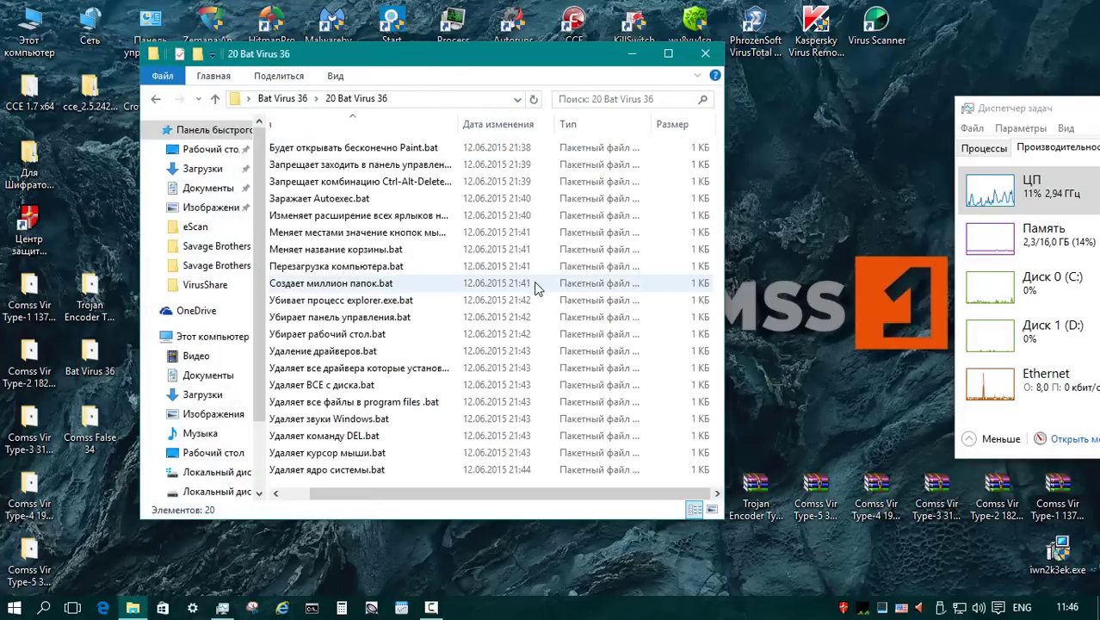
left_click(215, 98)
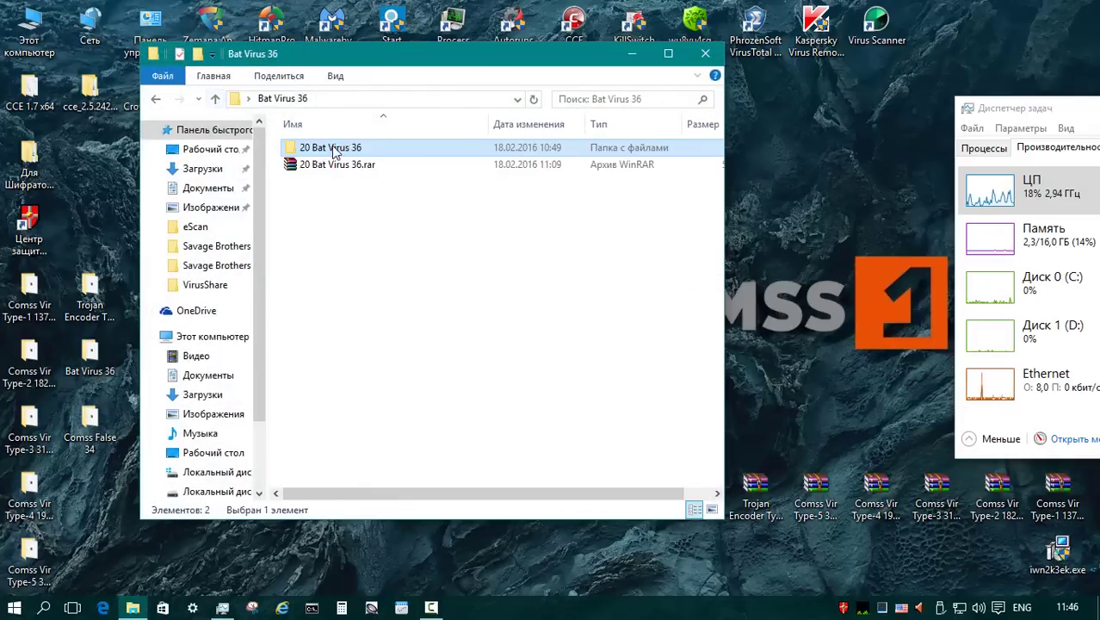
right_click(332, 147)
left_click(372, 294)
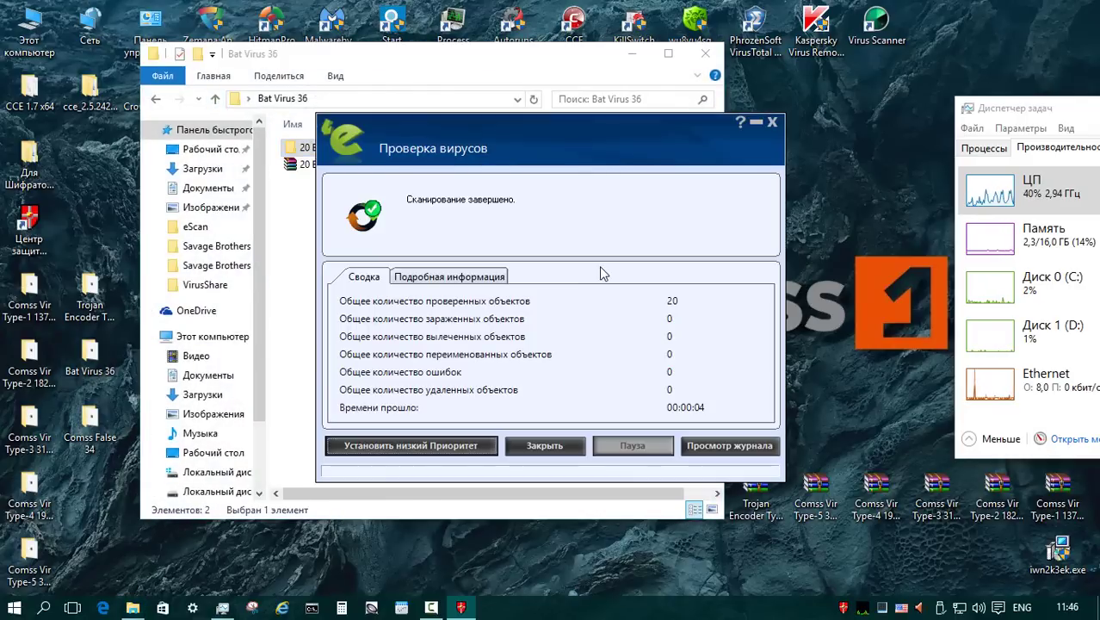
left_click(544, 445)
key("alt+F4")
- Review the files in the 33 Comss False 34 subfolder, scan it with eScan and close the results
double_click(90, 424)
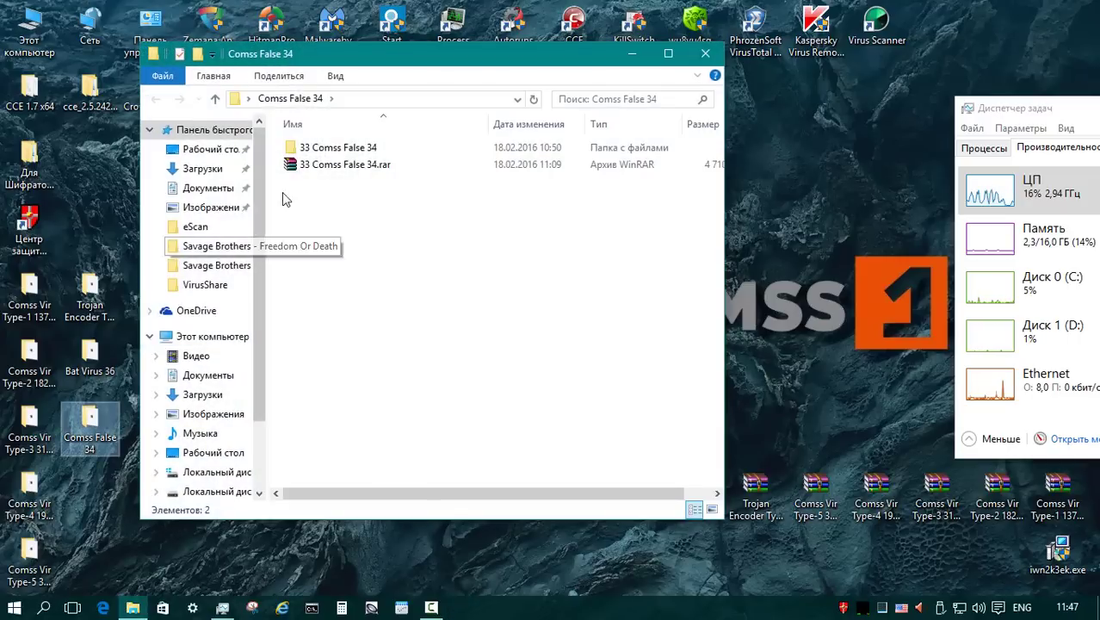
double_click(348, 153)
scroll(563, 255, "down", 3)
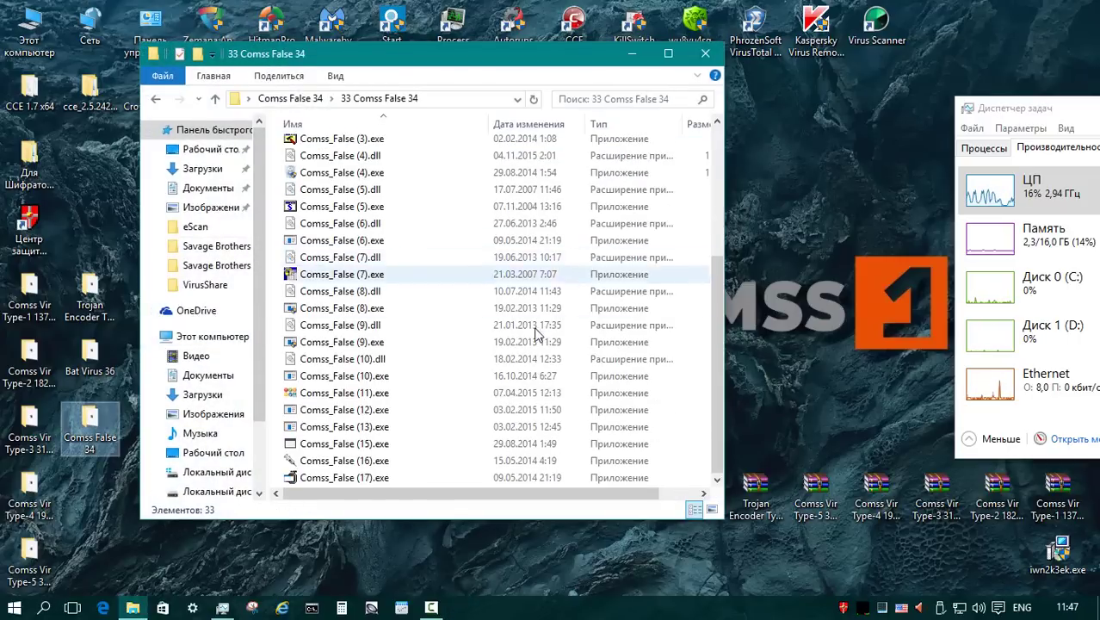
scroll(535, 342, "up", 4)
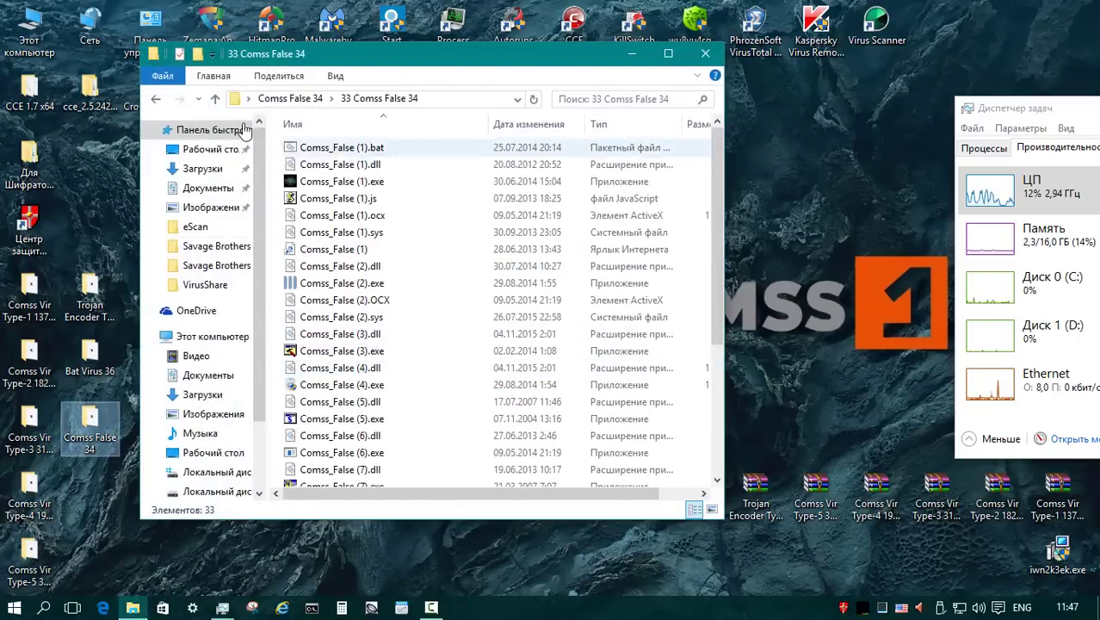
left_click(215, 99)
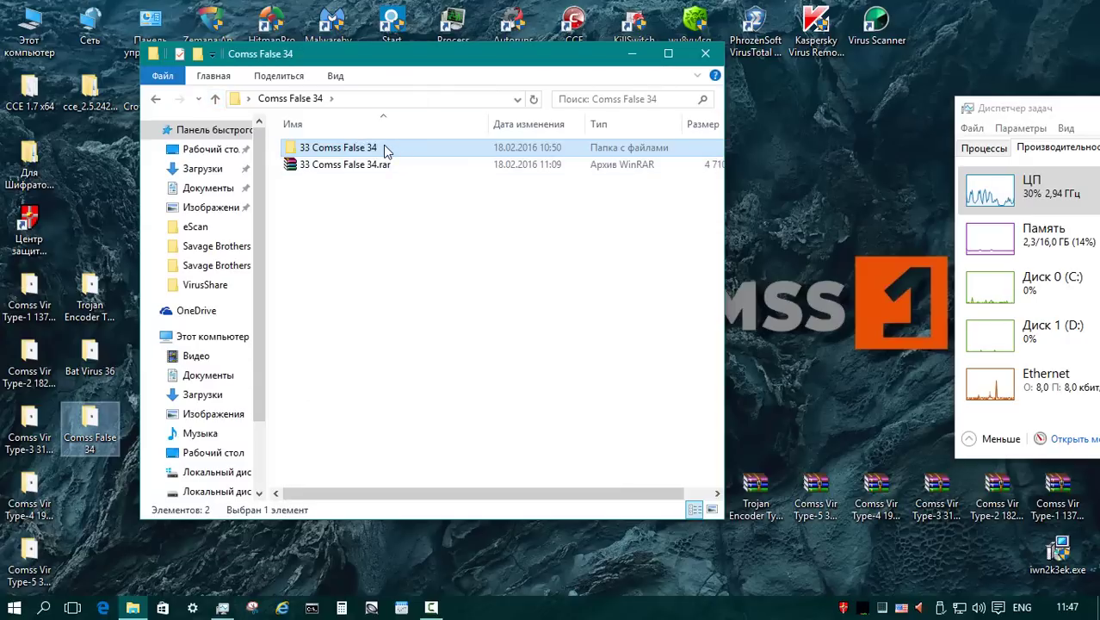
right_click(385, 151)
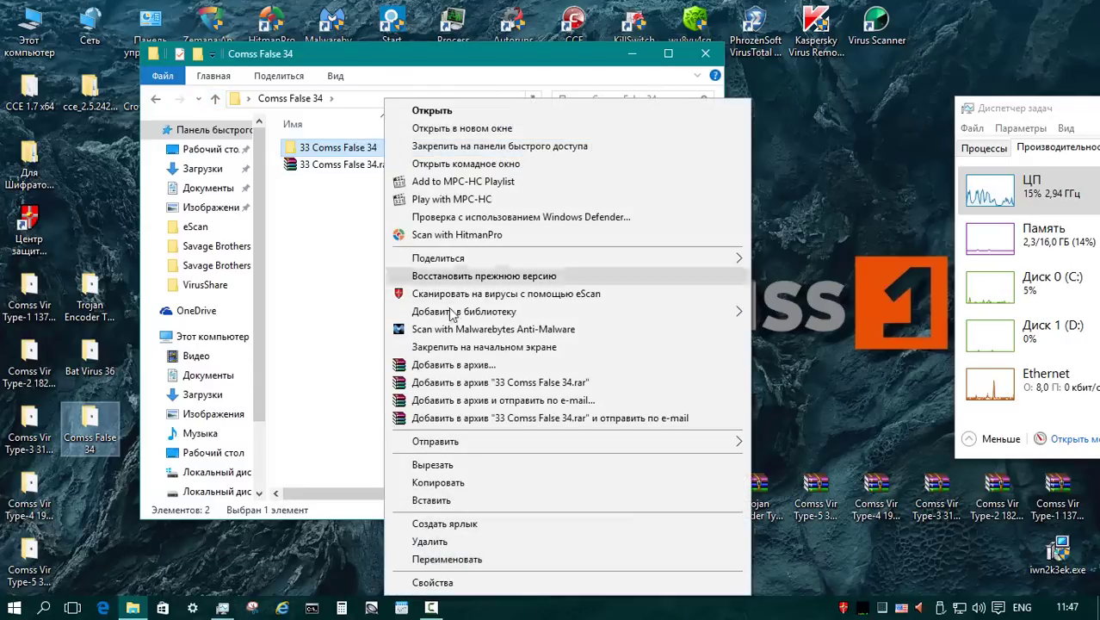
left_click(594, 295)
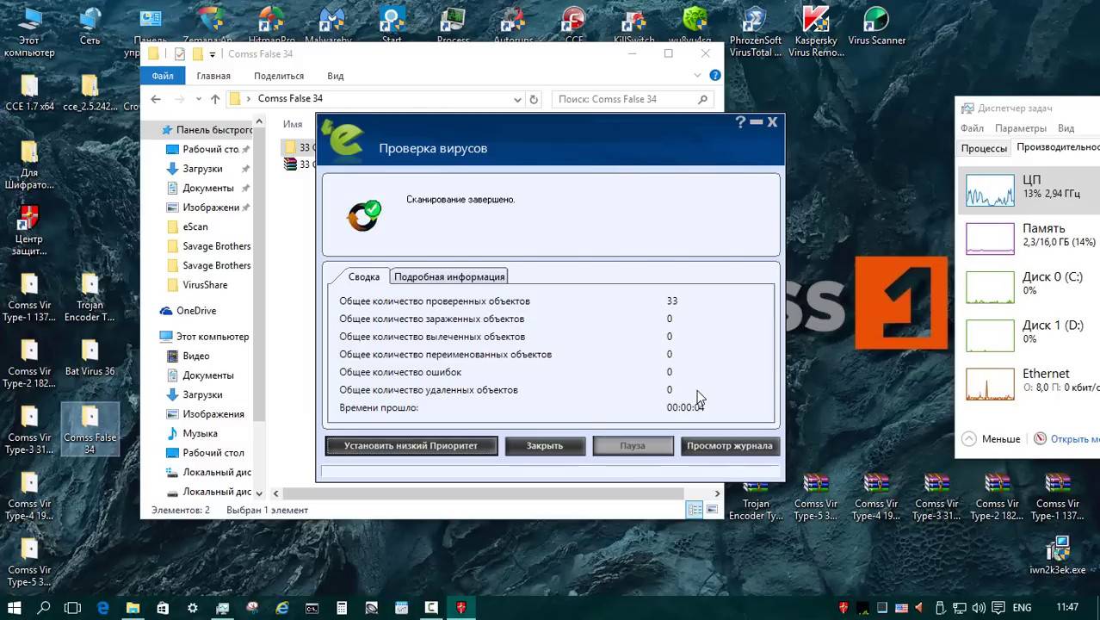
left_click(560, 444)
key("alt+F4")
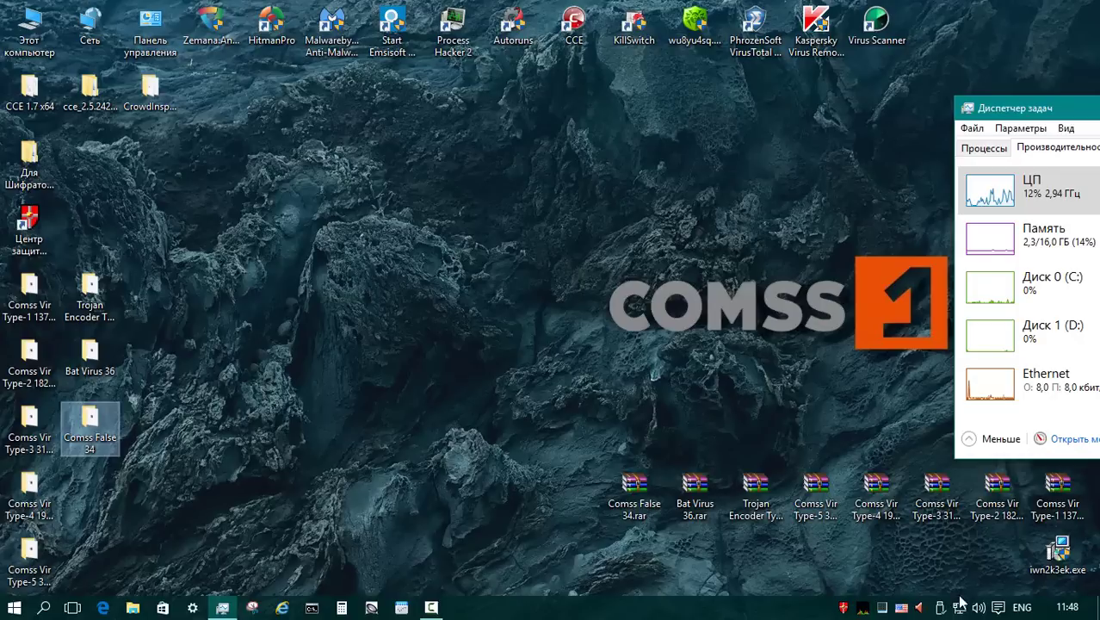
- Open the eScan protection centre and review the custom scan's infection action, scanner priority and file type parameters
left_click(844, 608)
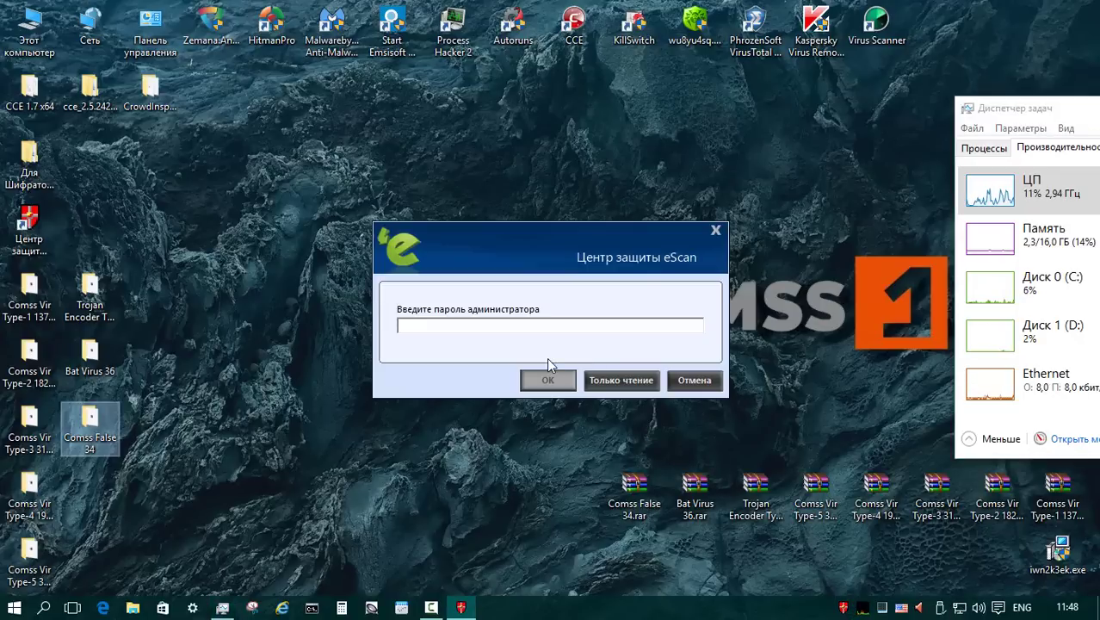
left_click(548, 381)
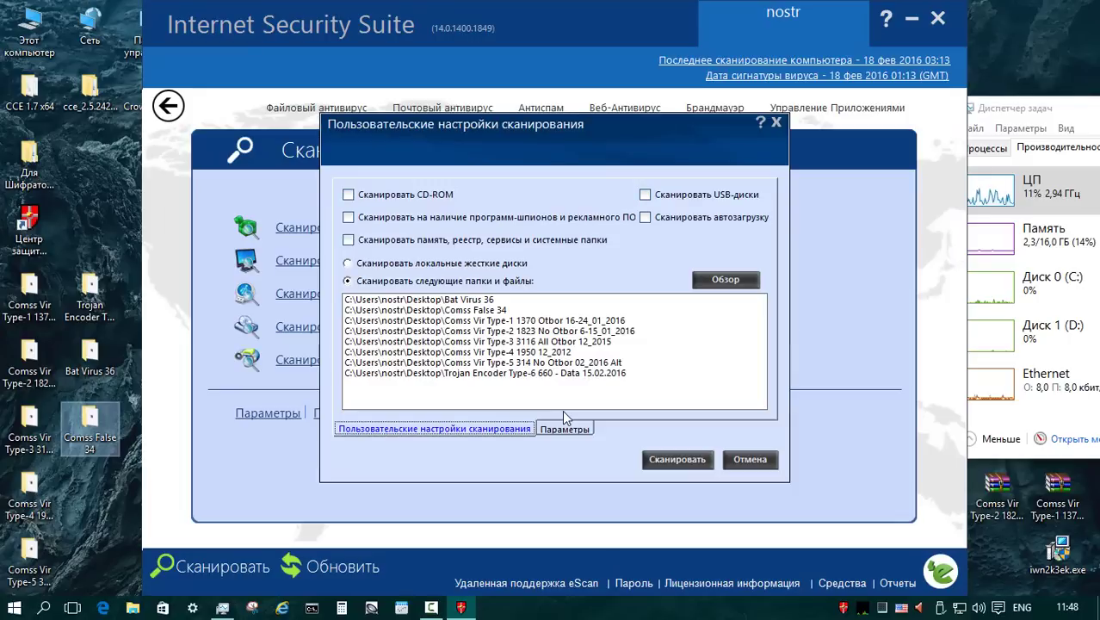
left_click(565, 429)
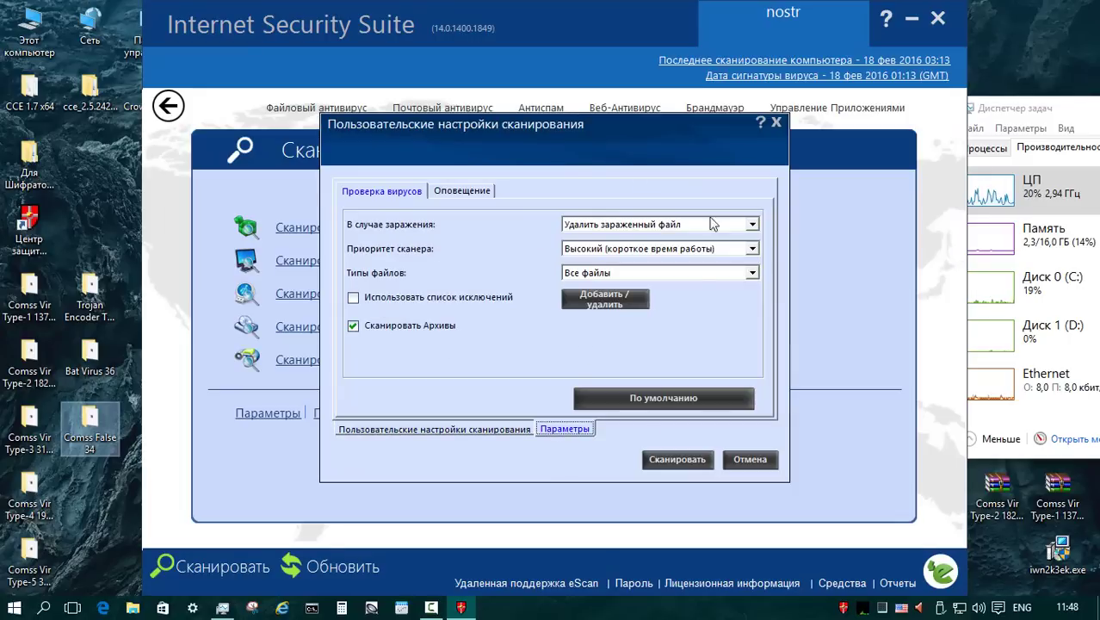
- Run one custom scan of all eight desktop collection folders and close the results
left_click(487, 428)
left_click(677, 459)
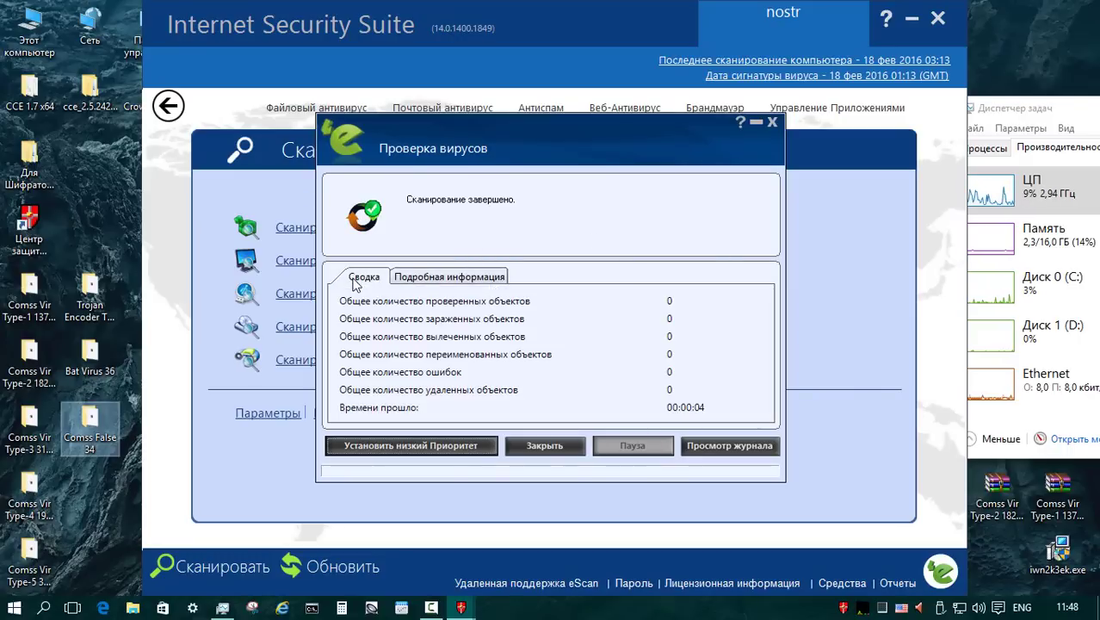
left_click(544, 450)
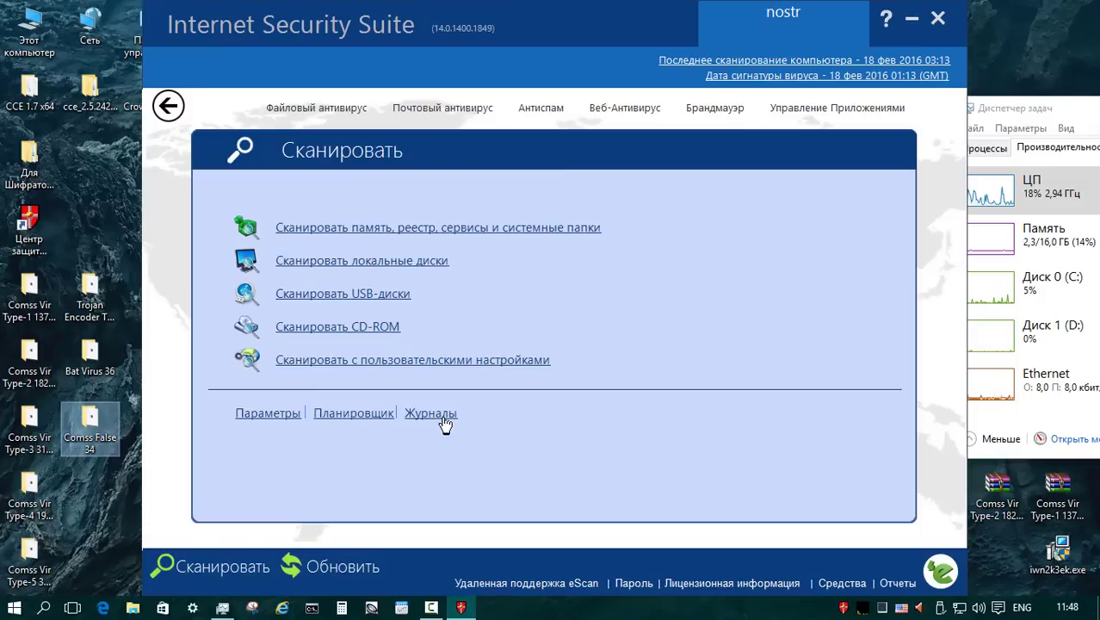
- Run separate custom scans of the Comss Vir Type-1 1370 Otbor 16-24_01_2016 and Type-2 1823 No Otbor 6-15_01_2016 folders, closing each set of results
left_click(435, 359)
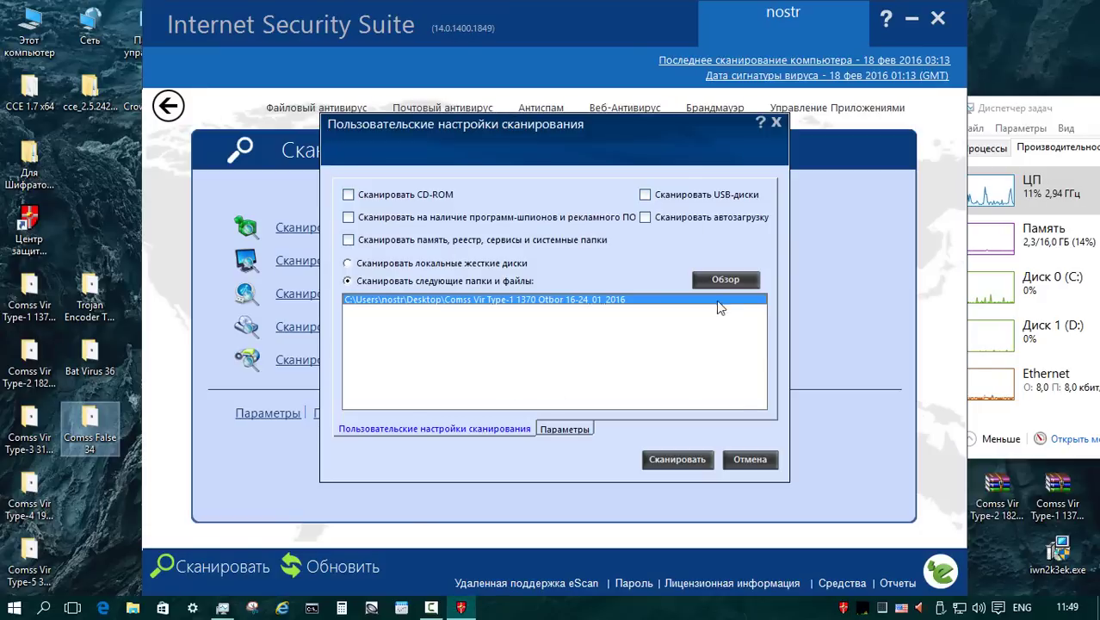
left_click(676, 459)
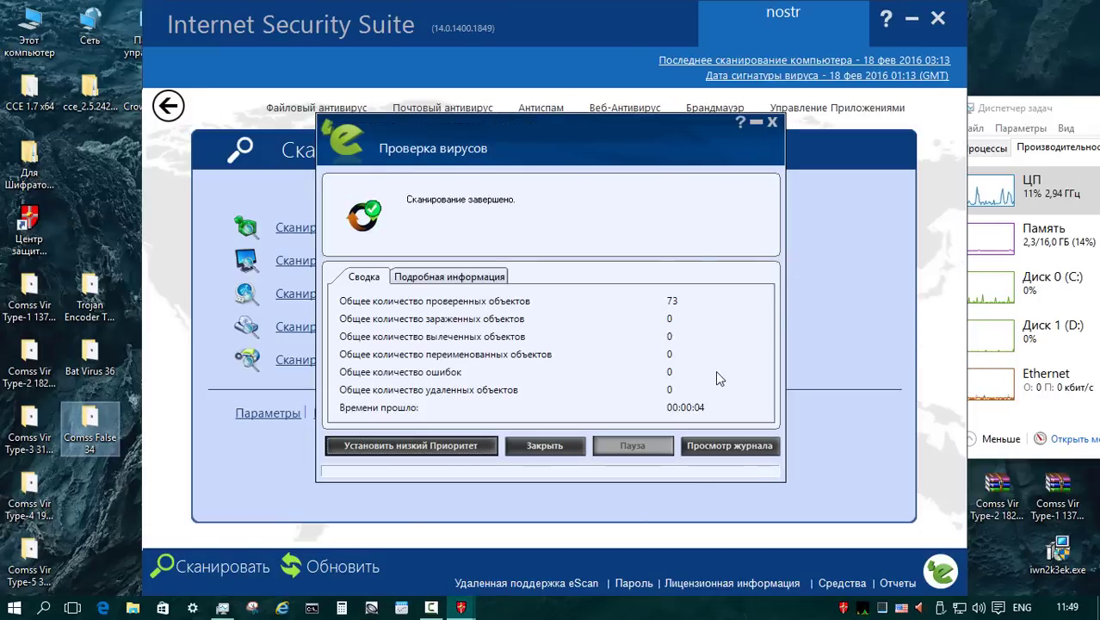
left_click(551, 448)
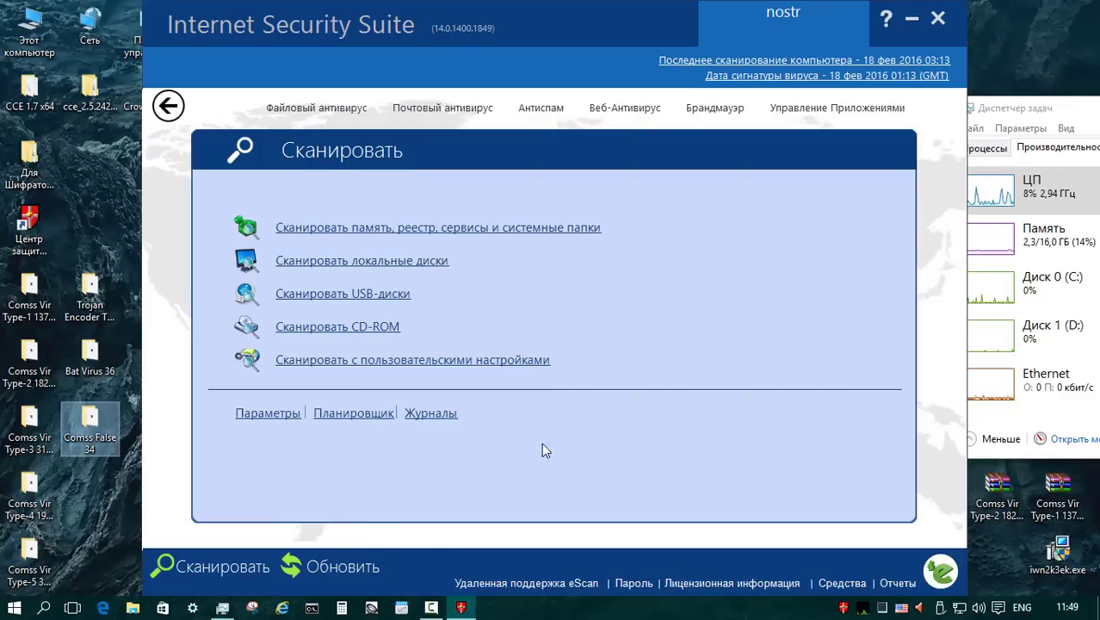
left_click(467, 361)
left_click(671, 458)
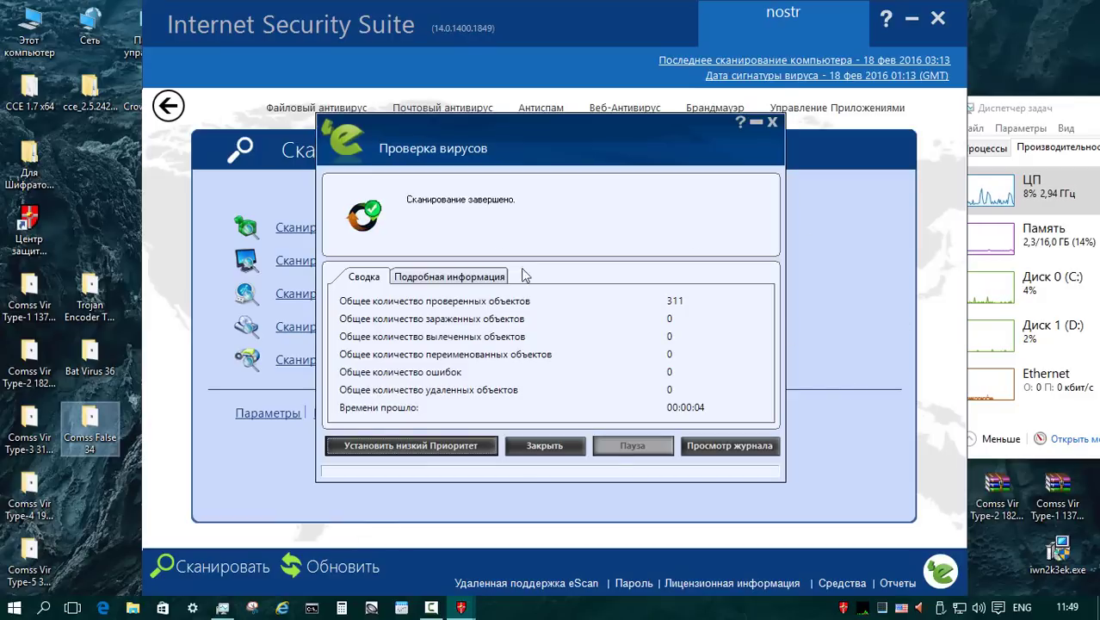
left_click(563, 443)
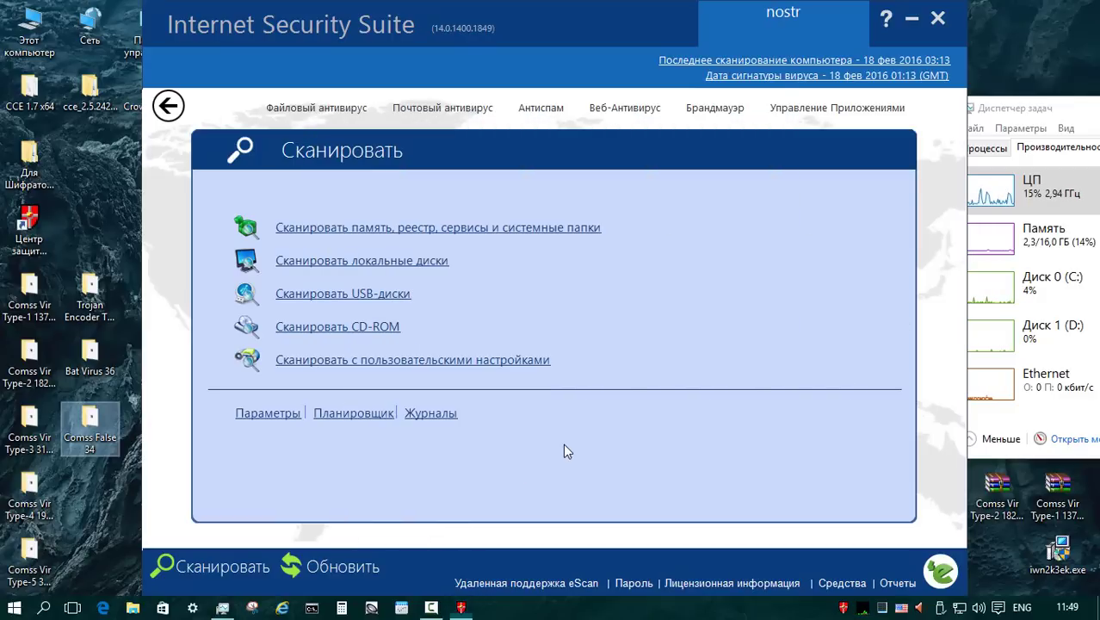
- Run separate custom scans of the Comss Vir Type-3 3116 All Otbor 12_2015 and Type-4 1950 12_2012 folders, closing each set of results
left_click(476, 362)
key("Return")
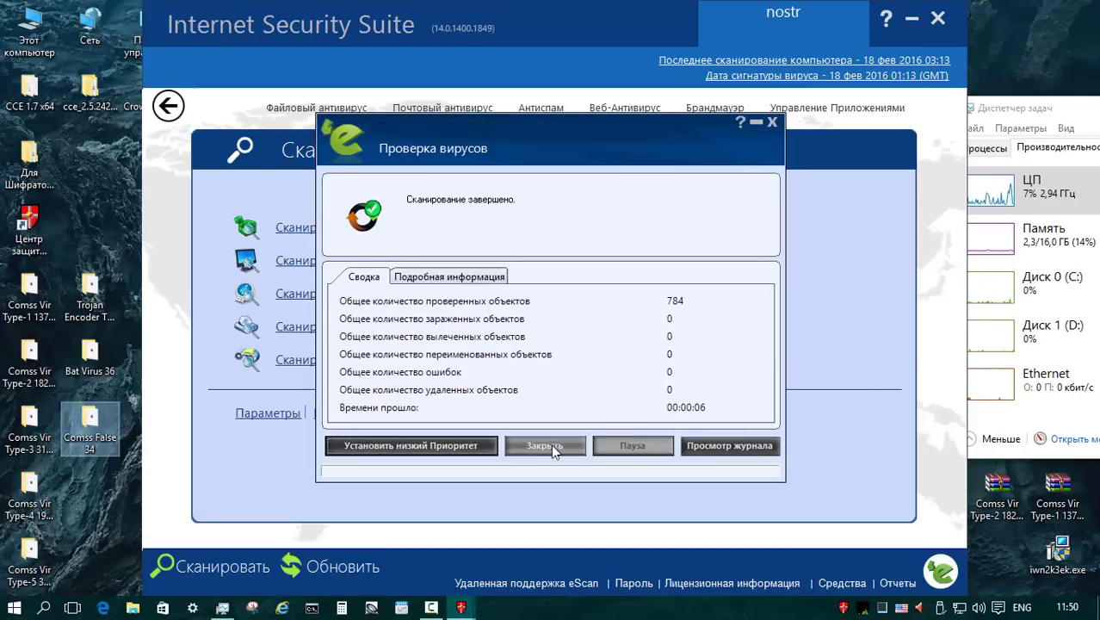
left_click(548, 445)
left_click(401, 361)
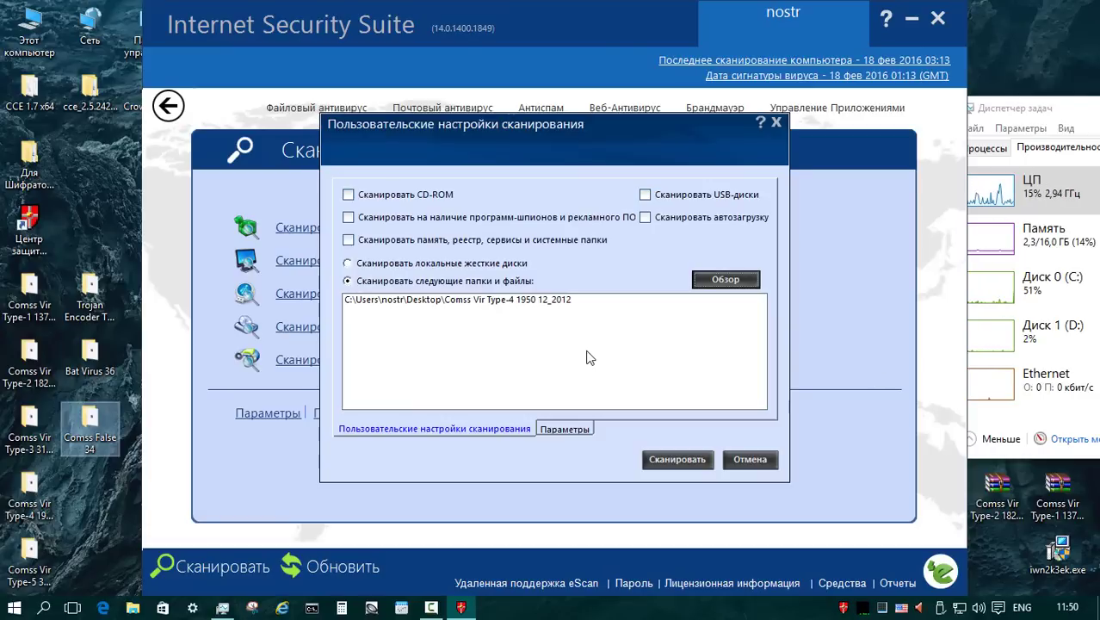
left_click(677, 460)
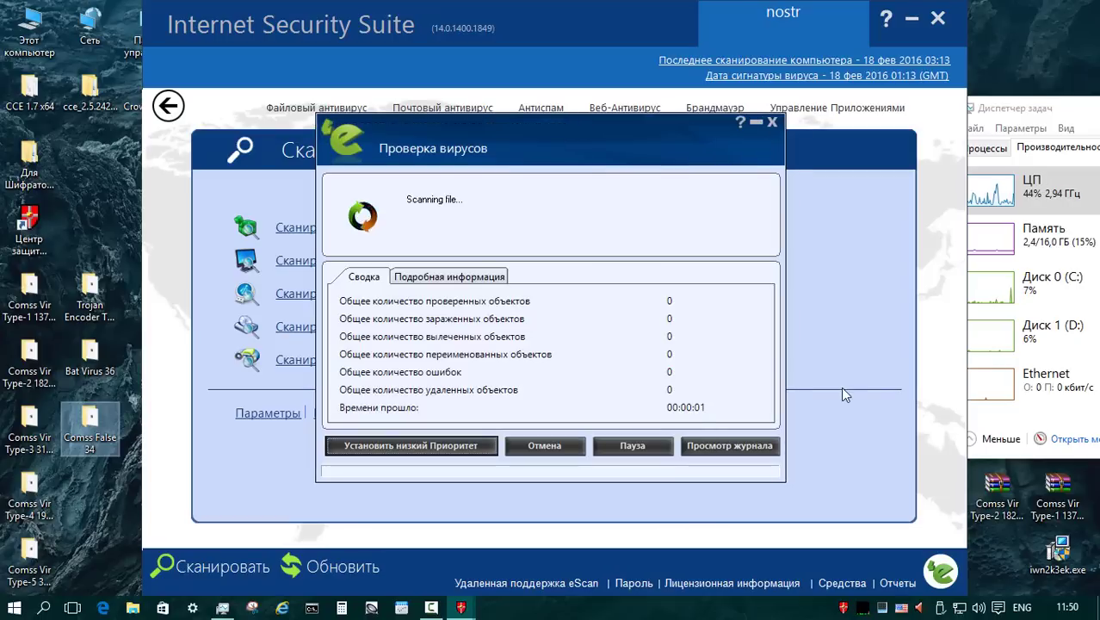
left_click(546, 445)
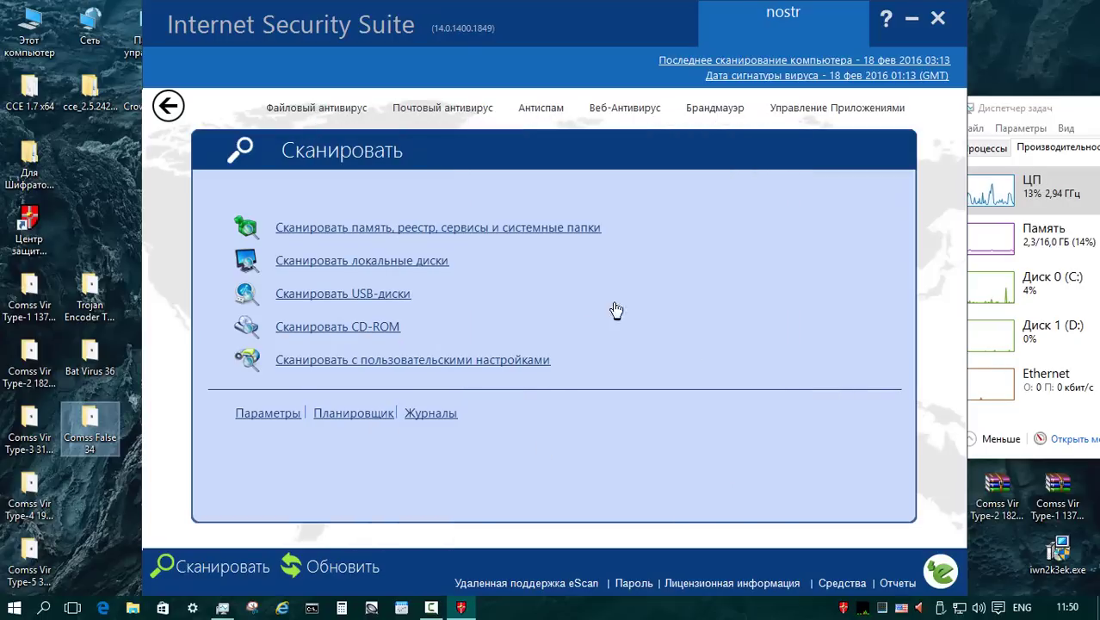
- Run separate custom scans of the Comss Vir Type-5 314 No Otbor 02_2016 Alt and Trojan Encoder Type-6 660 folders, closing each set of results
left_click(465, 363)
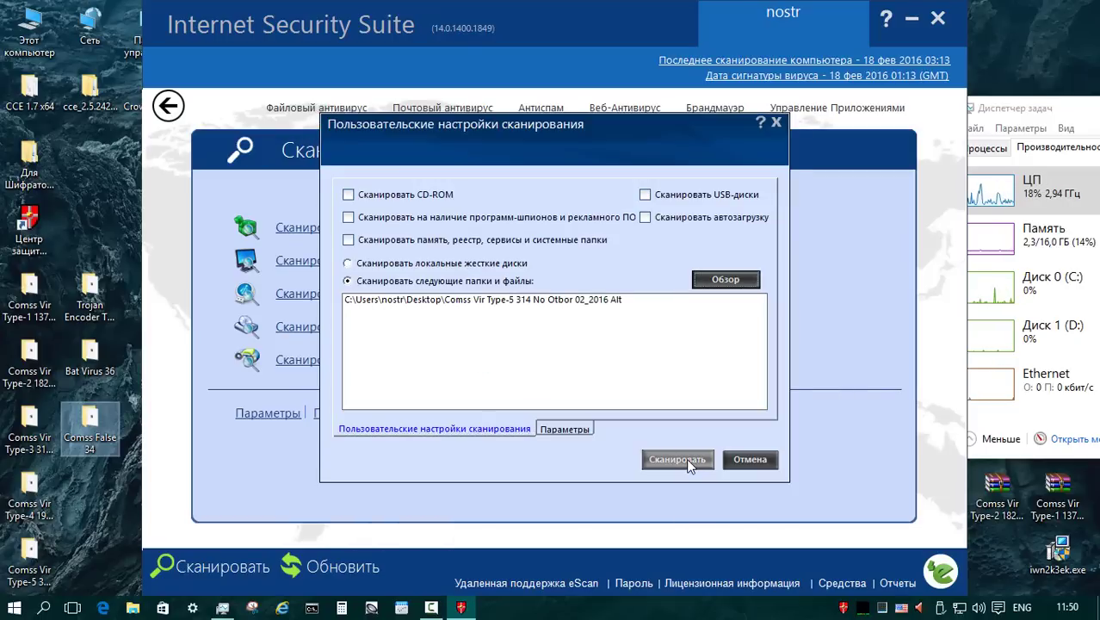
left_click(677, 460)
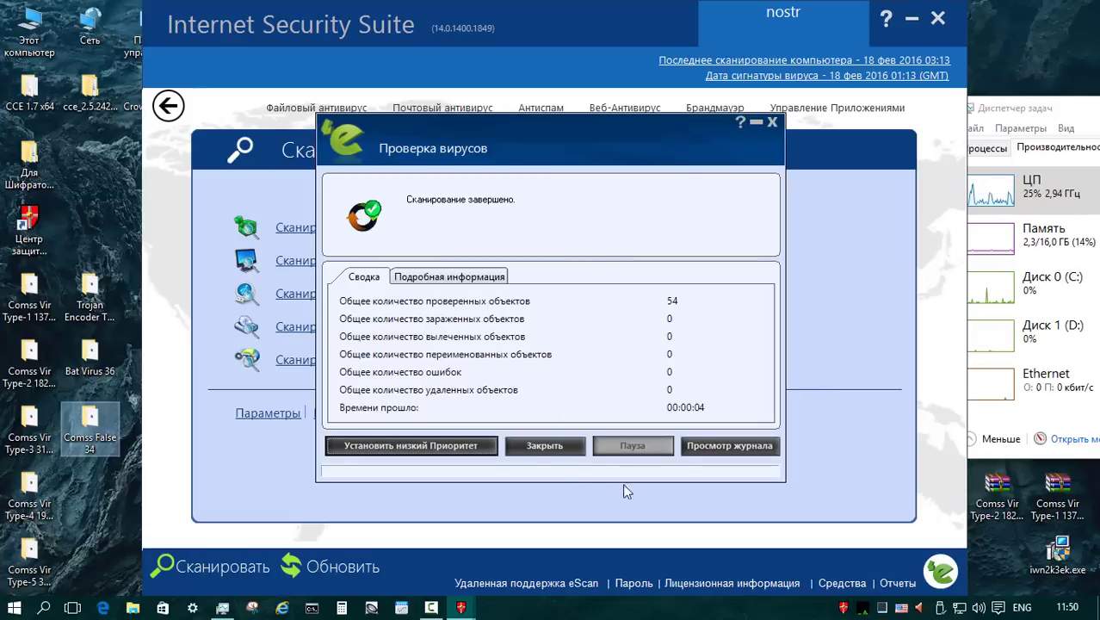
left_click(524, 443)
left_click(553, 362)
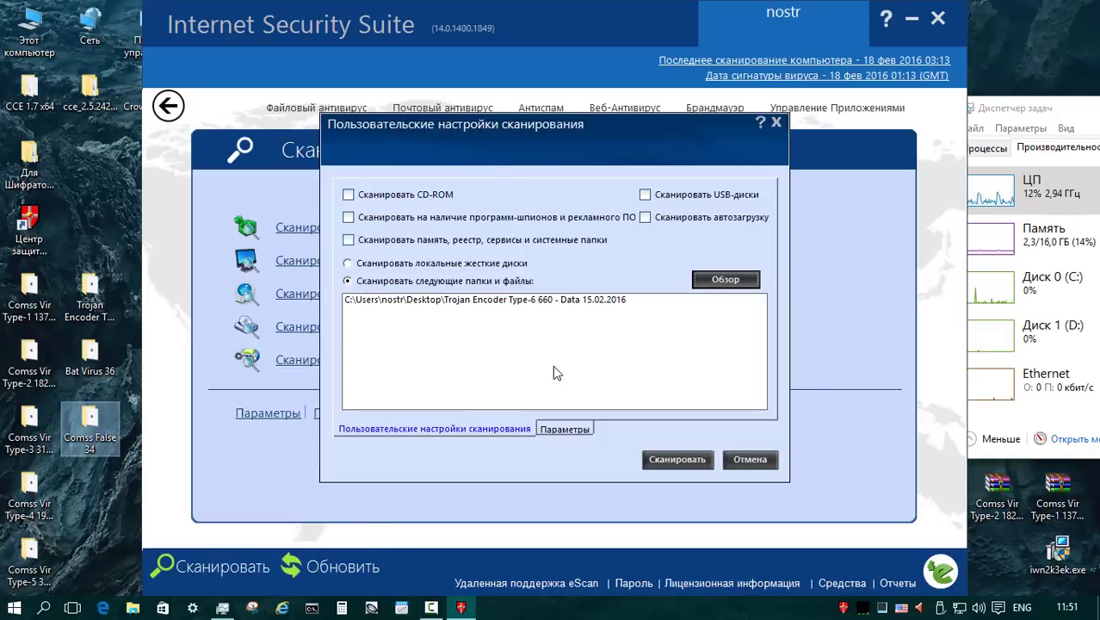
left_click(677, 459)
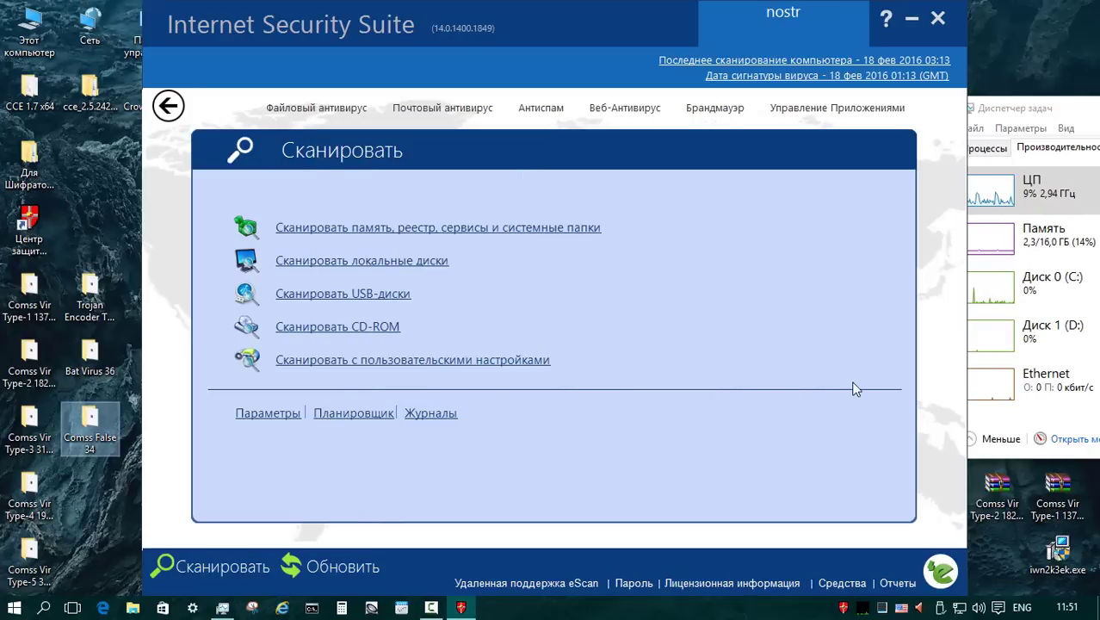
left_click(529, 448)
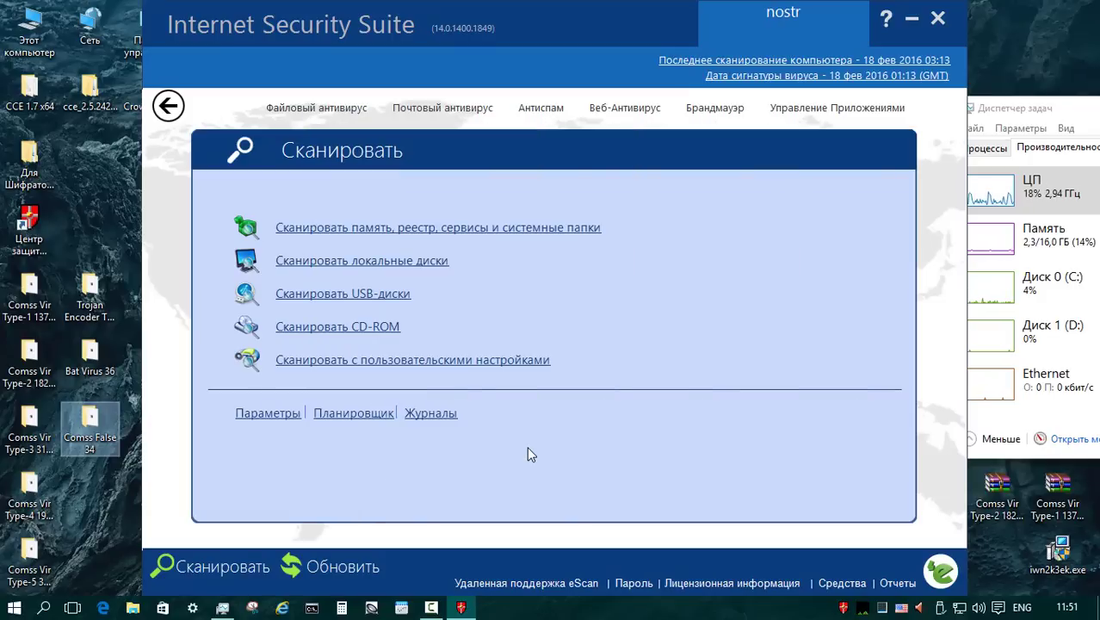
- Run separate custom scans of the Bat Virus 36 and Comss False 34 folders, closing each set of results
left_click(465, 360)
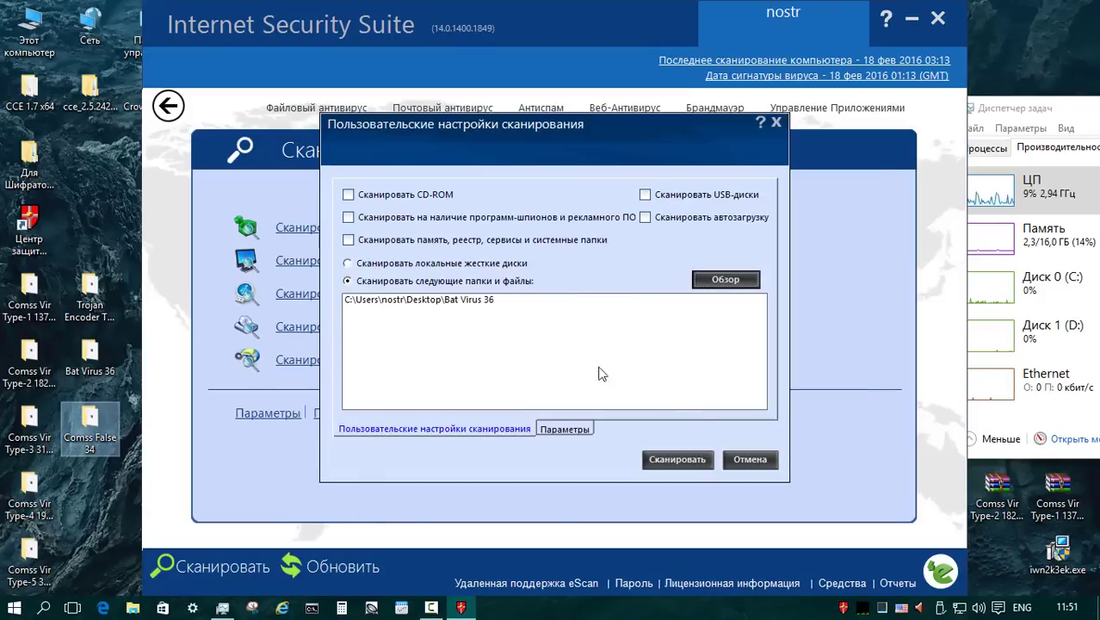
left_click(676, 459)
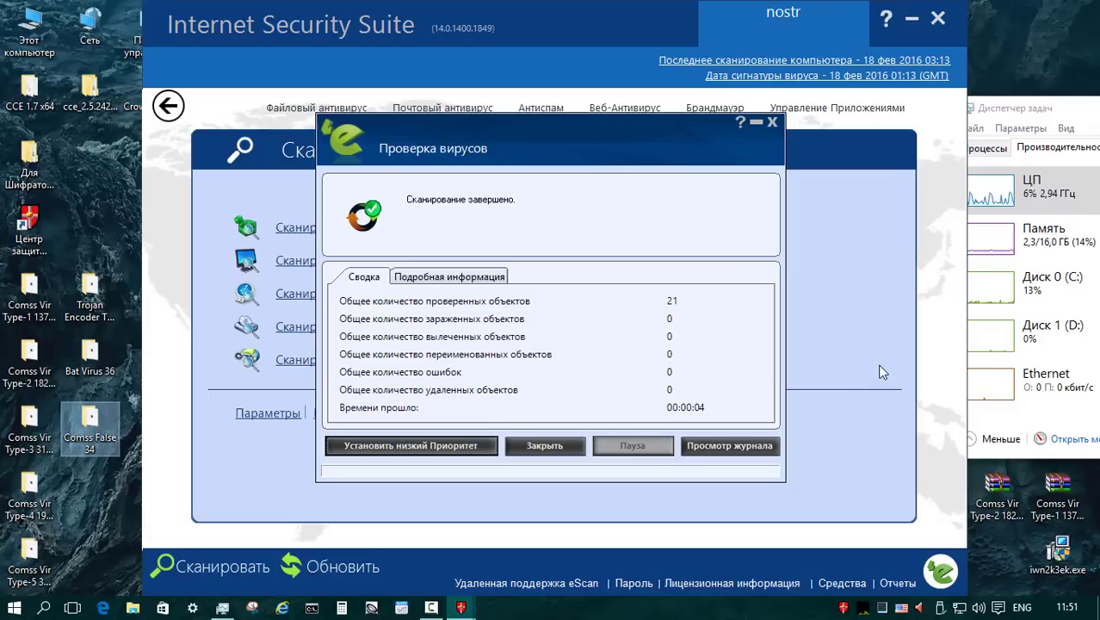
left_click(543, 447)
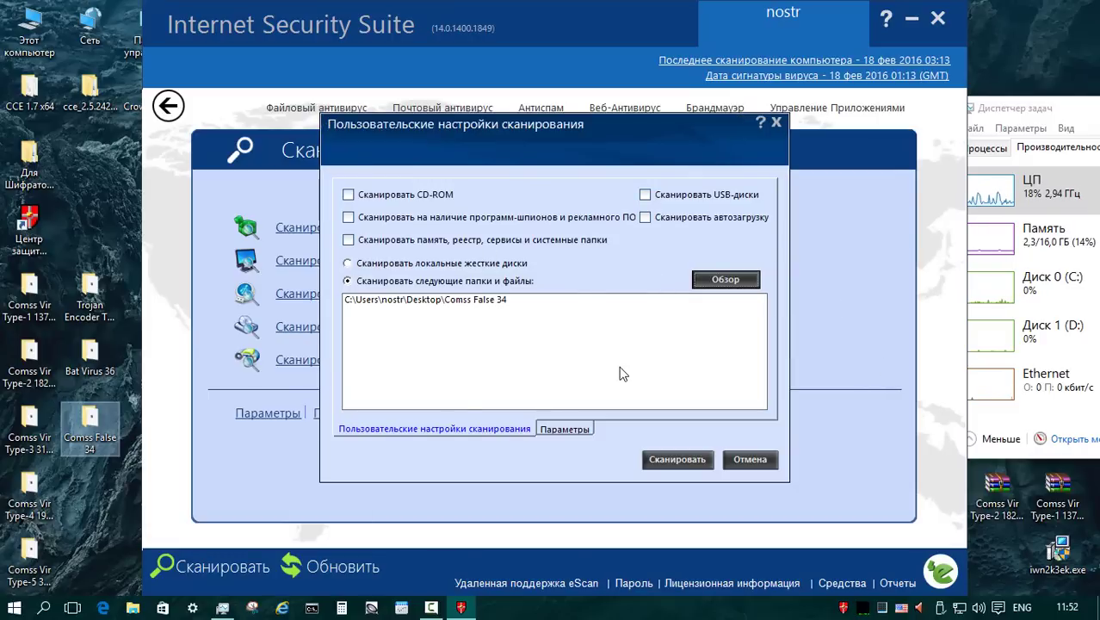
left_click(678, 459)
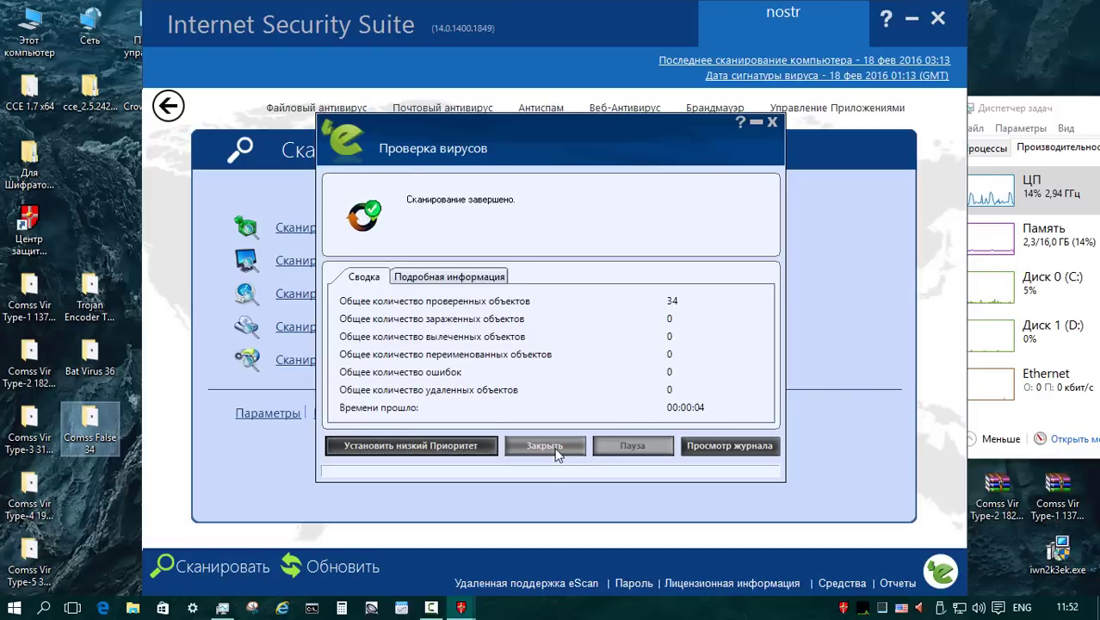
left_click(546, 445)
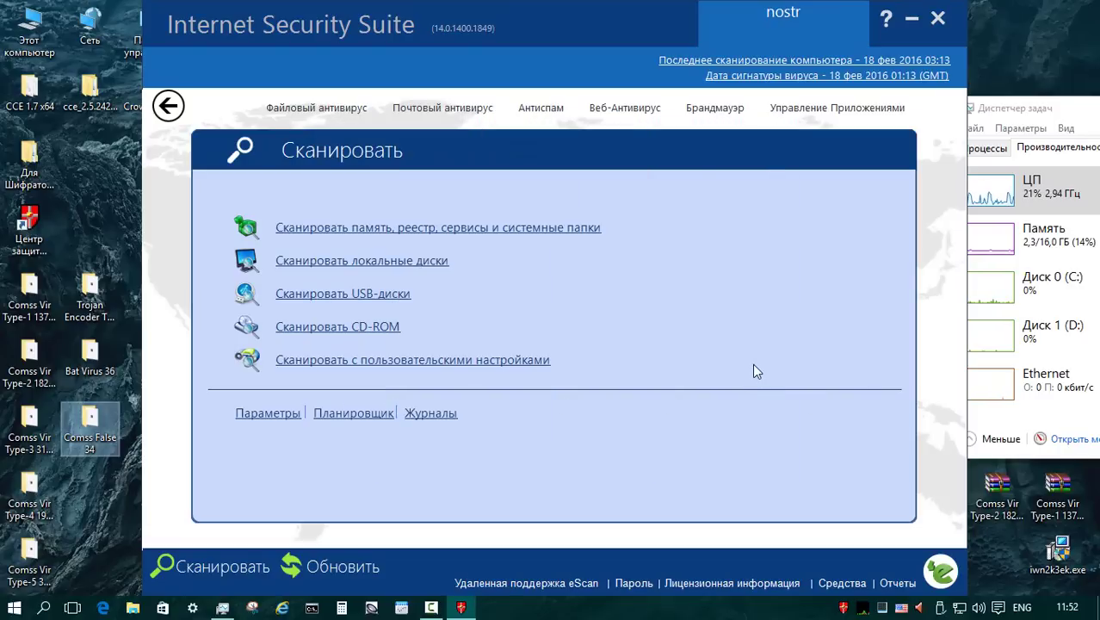
- Leave the scan section, close the antivirus window and delete the Comss False 34 folder from the desktop
left_click(168, 106)
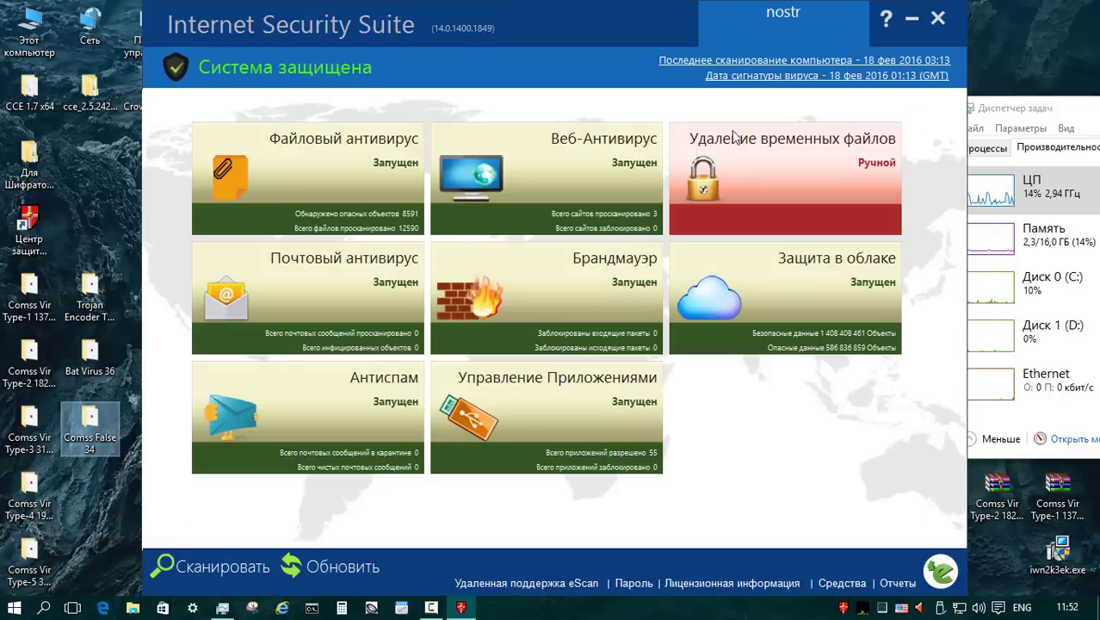
left_click(938, 17)
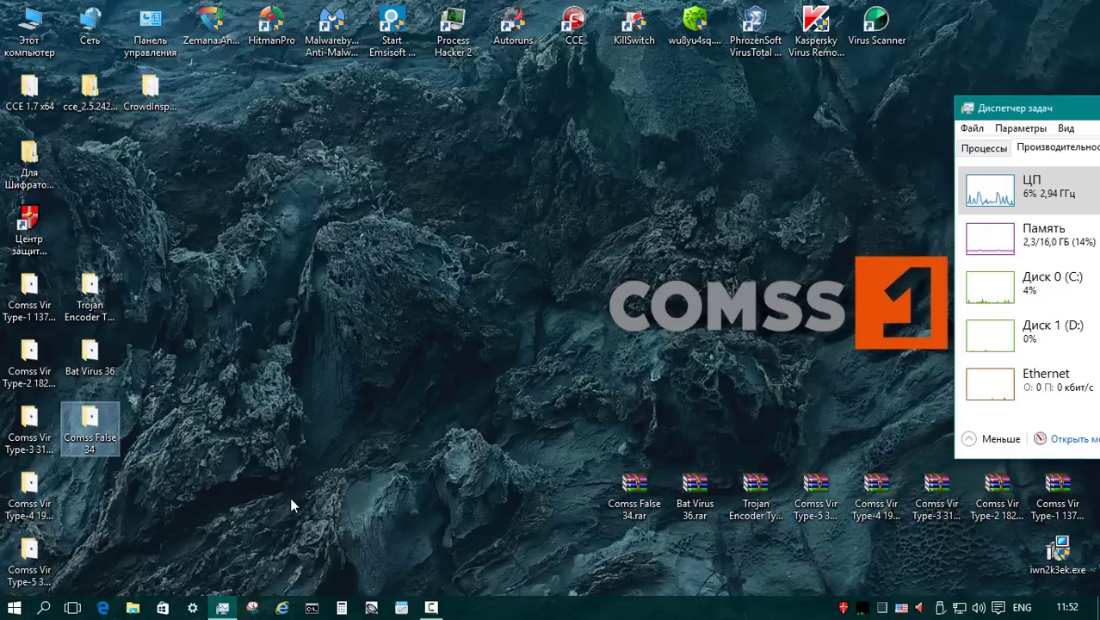
left_click(92, 437)
right_click(92, 437)
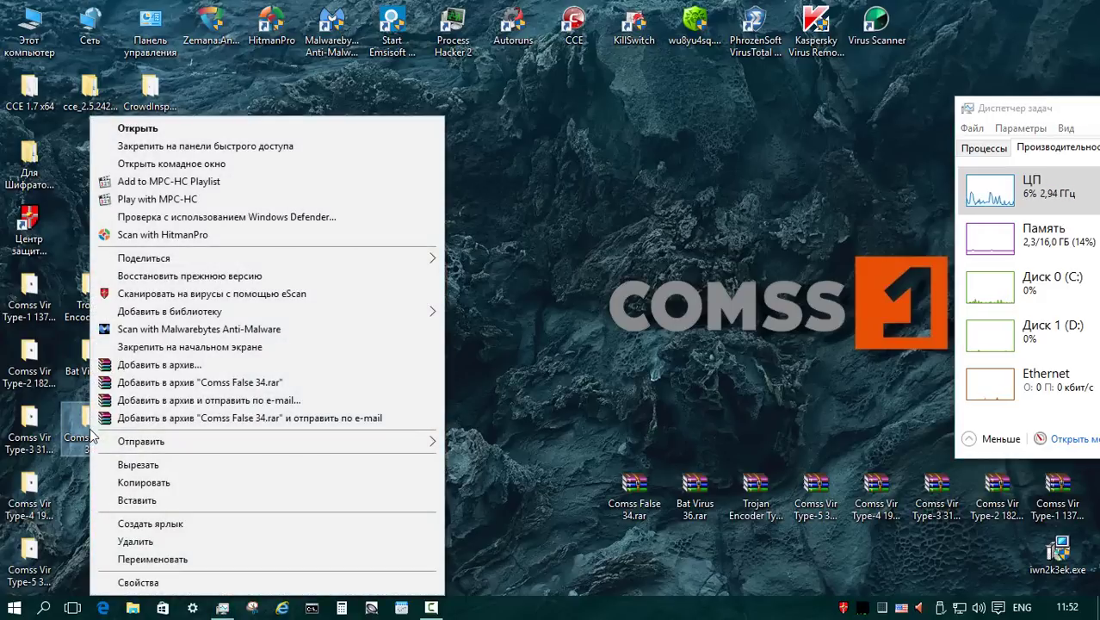
left_click(177, 541)
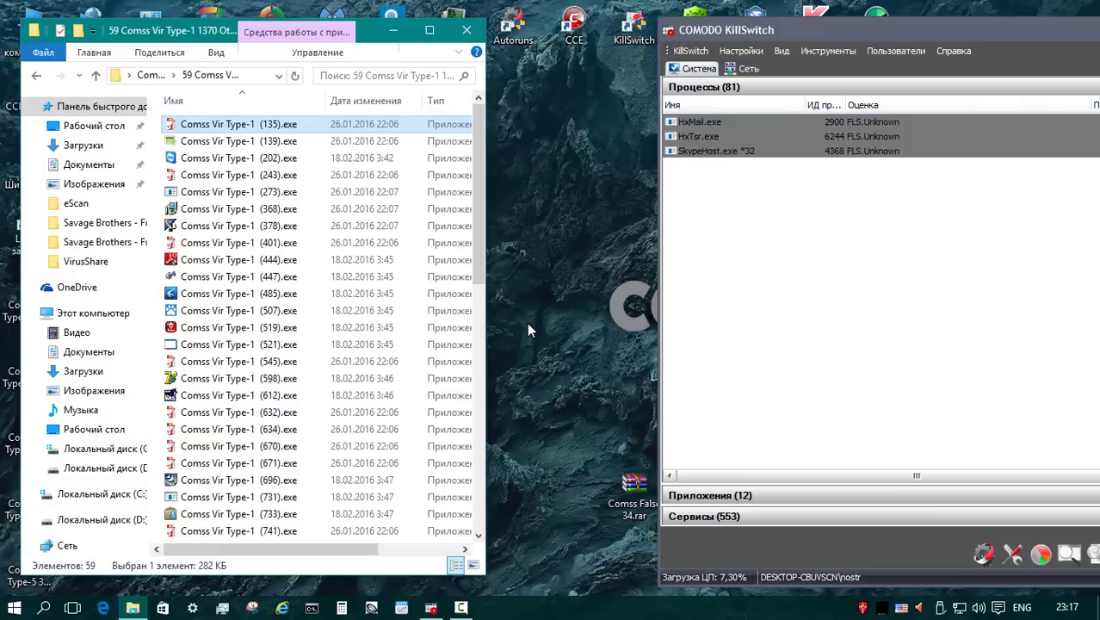
- Run the Comss Vir Type-1 samples (135).exe, (1081).exe and (1363).exe as administrator, widening the process name column in KillSwitch
right_click(246, 126)
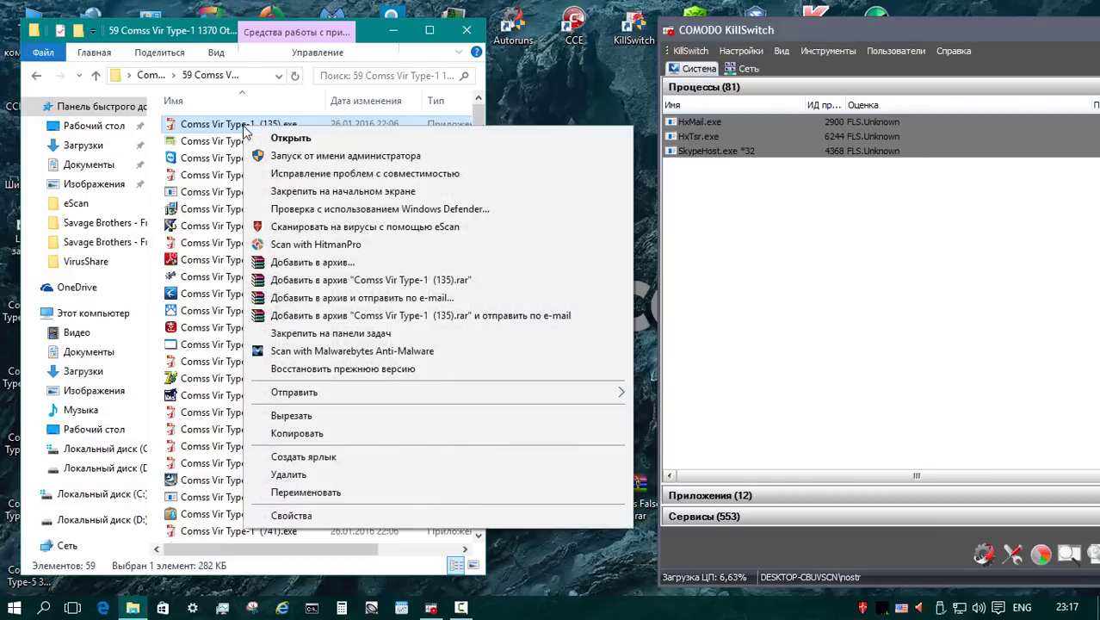
left_click(289, 157)
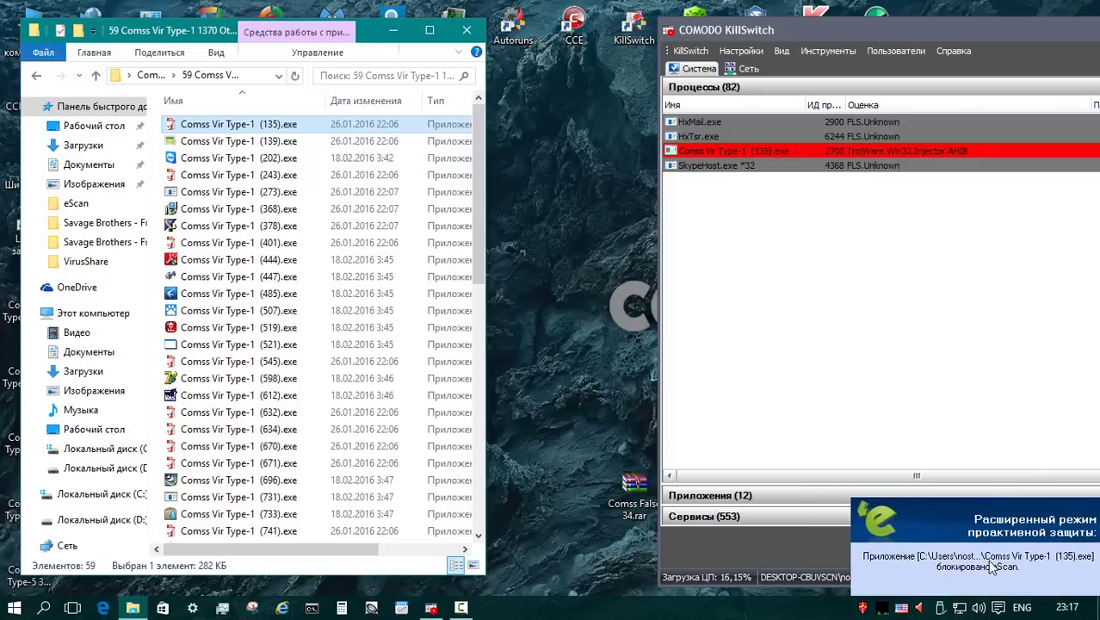
left_click_drag(804, 104, 845, 105)
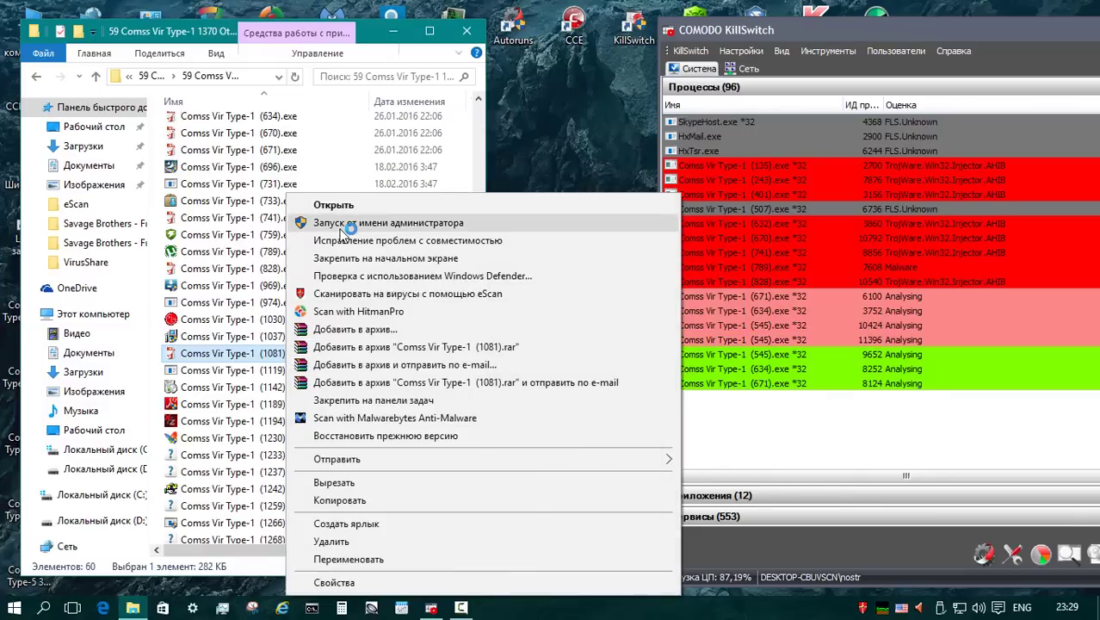
left_click(363, 221)
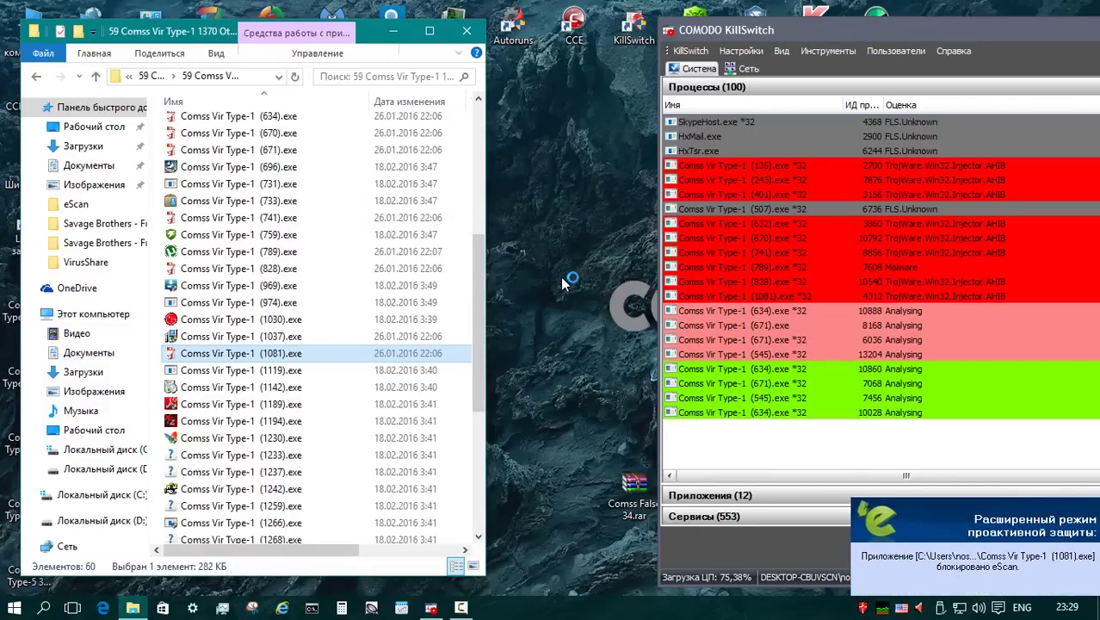
left_click(287, 371)
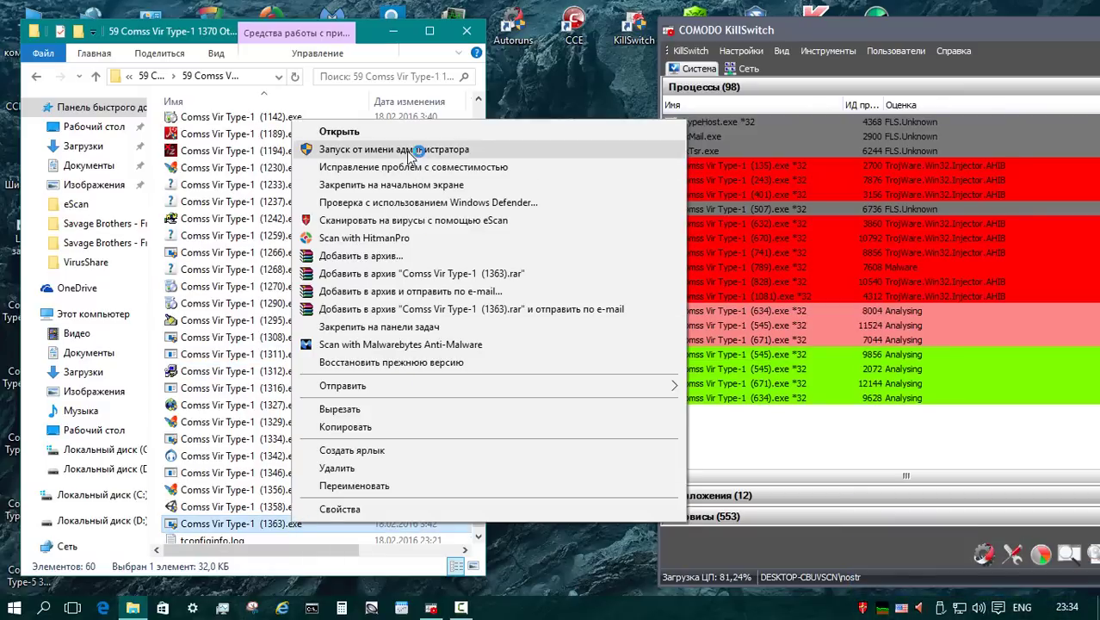
left_click(314, 150)
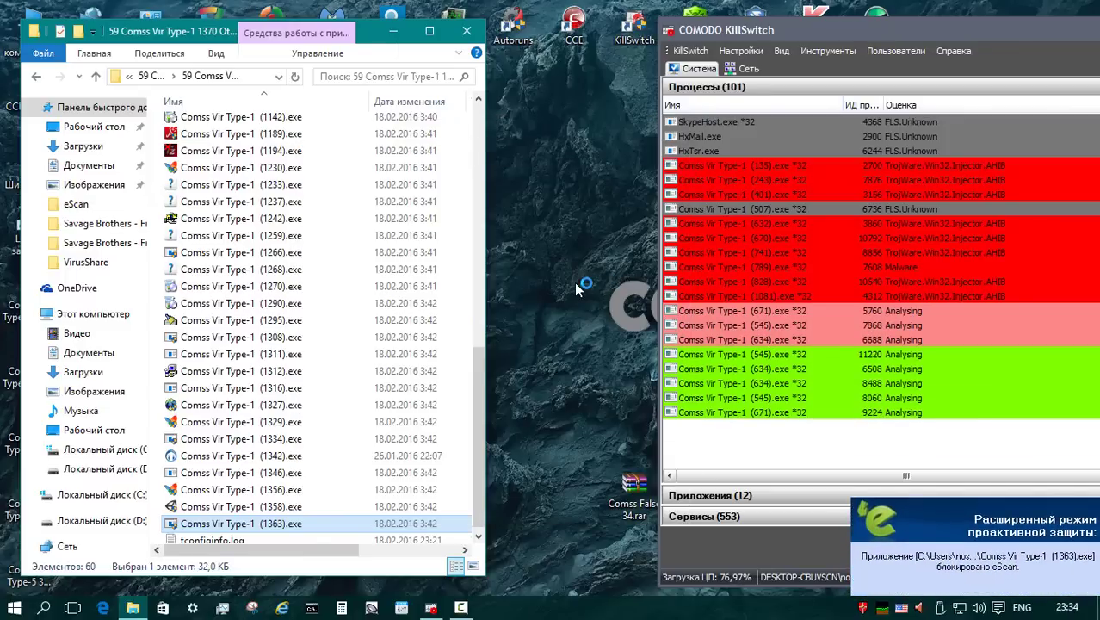
- Delete all files in the Comss Vir Type-1 sample folder, skipping every file that is in use
left_click_drag(478, 473, 513, 248)
key("ctrl+a")
left_click_drag(431, 307, 478, 309)
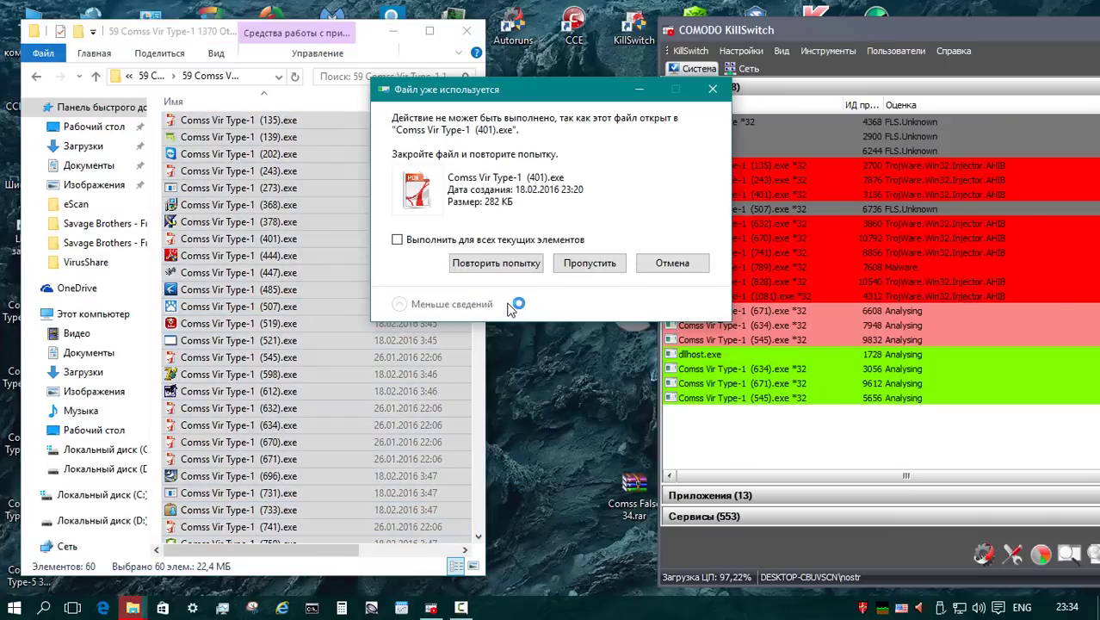
left_click(397, 240)
left_click(579, 267)
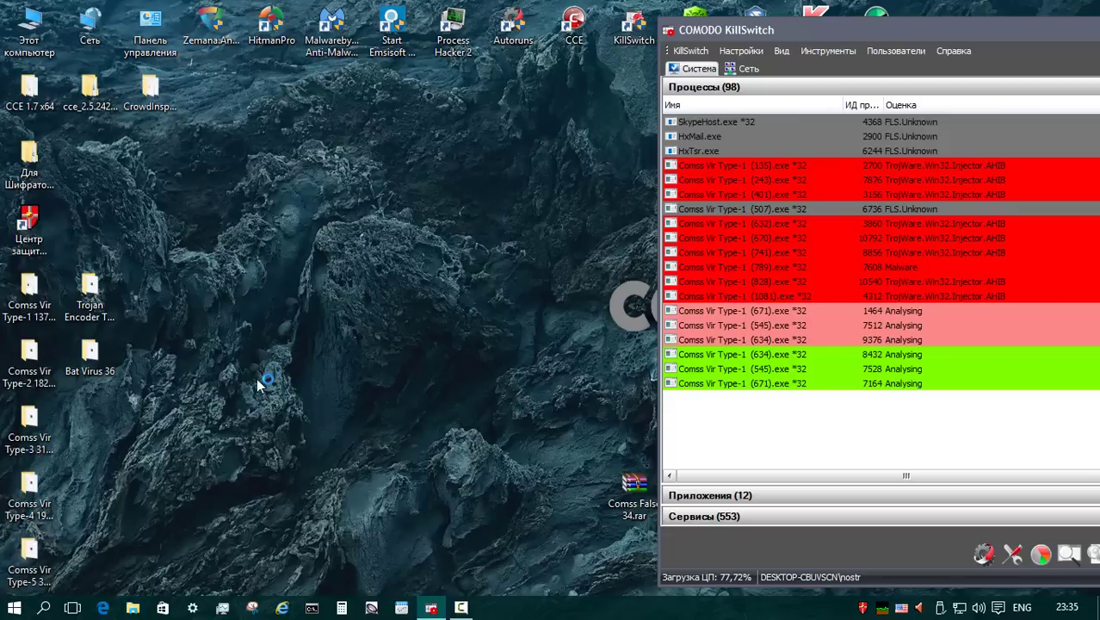
- Open the Trojan Encoder Type-6 660 folder and run Comss Vir Encoder Type-6 (246).exe as administrator, dismissing the resulting message
double_click(89, 287)
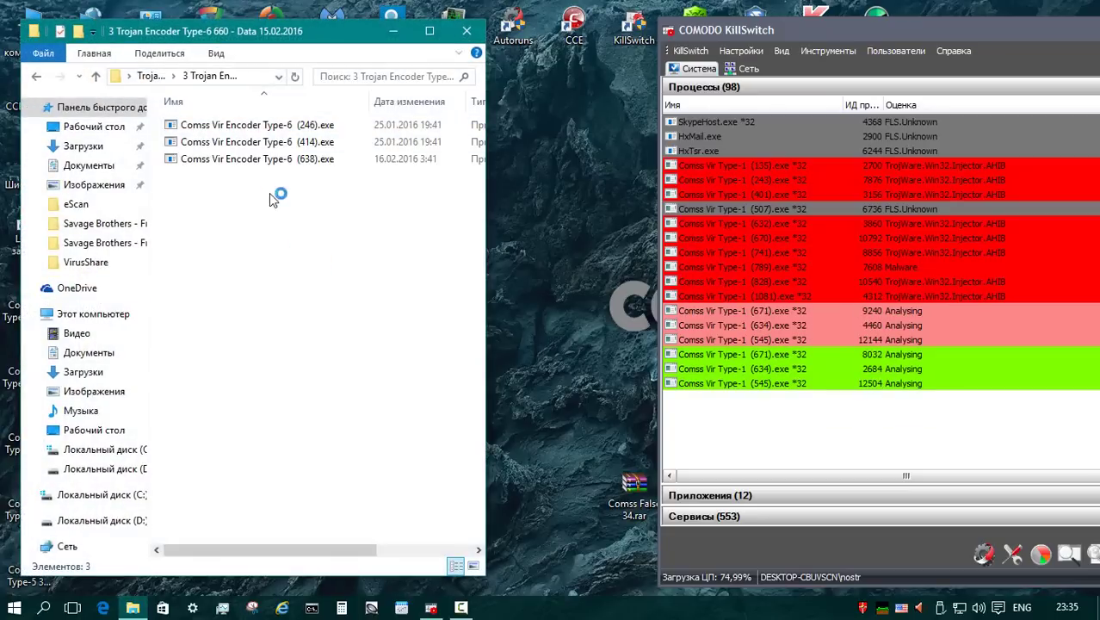
left_click(246, 126)
right_click(249, 127)
left_click(289, 150)
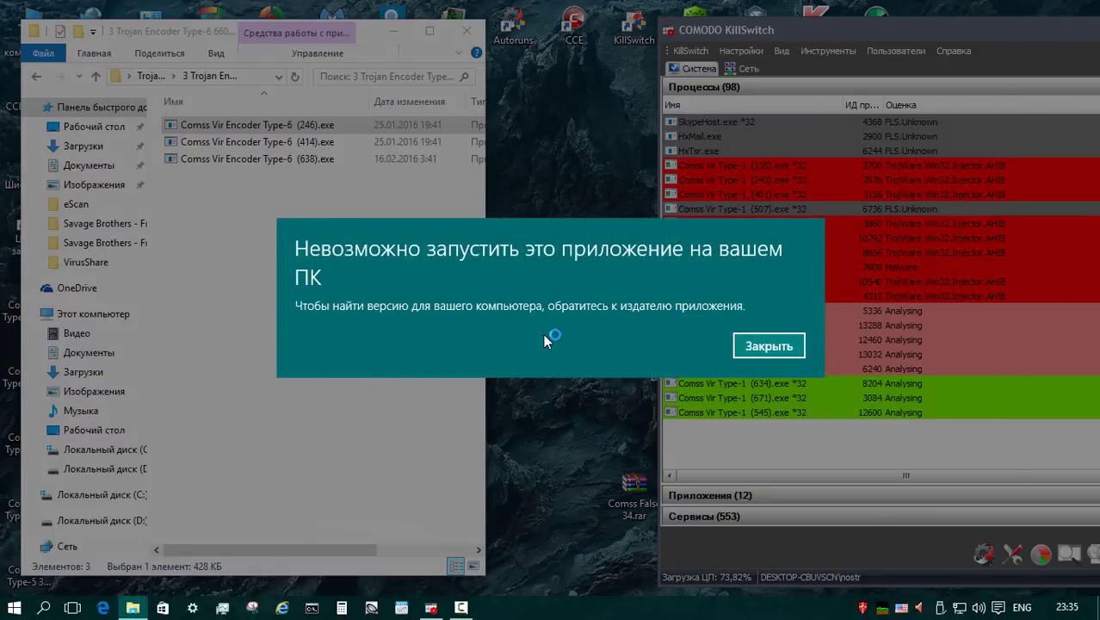
left_click(763, 346)
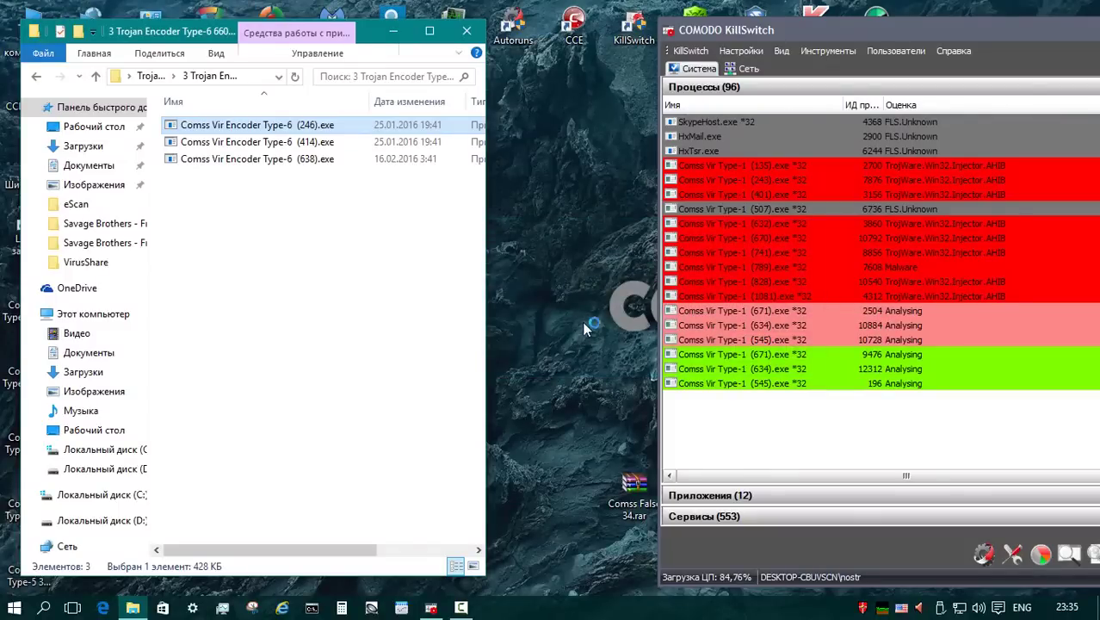
- Run Comss Vir Encoder Type-6 (414).exe and (638).exe as administrator, dismissing the message after each
right_click(301, 143)
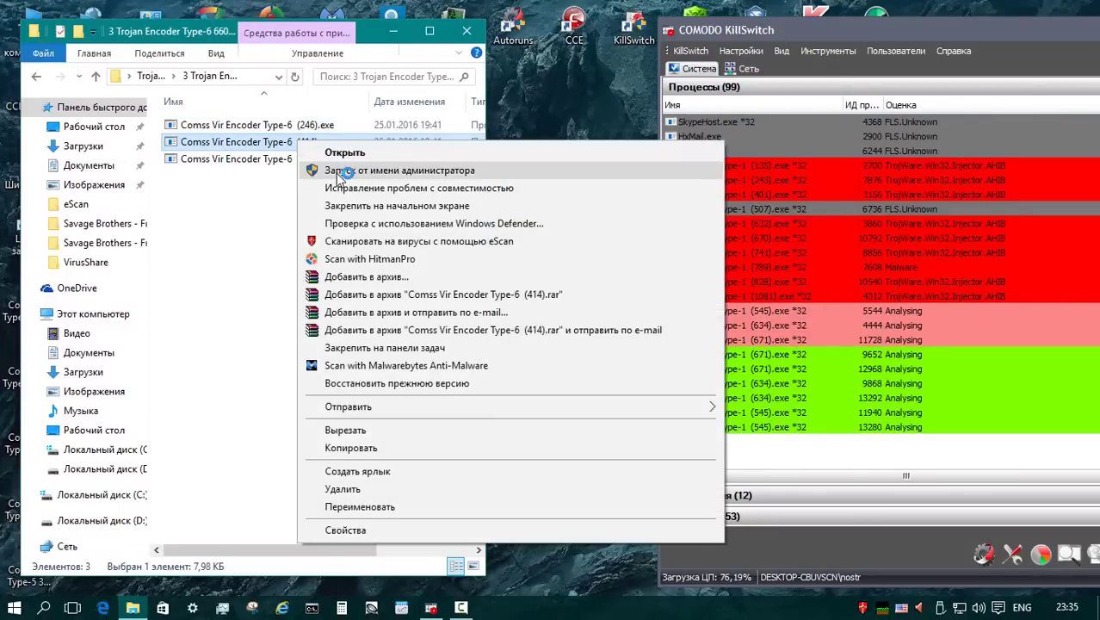
left_click(344, 171)
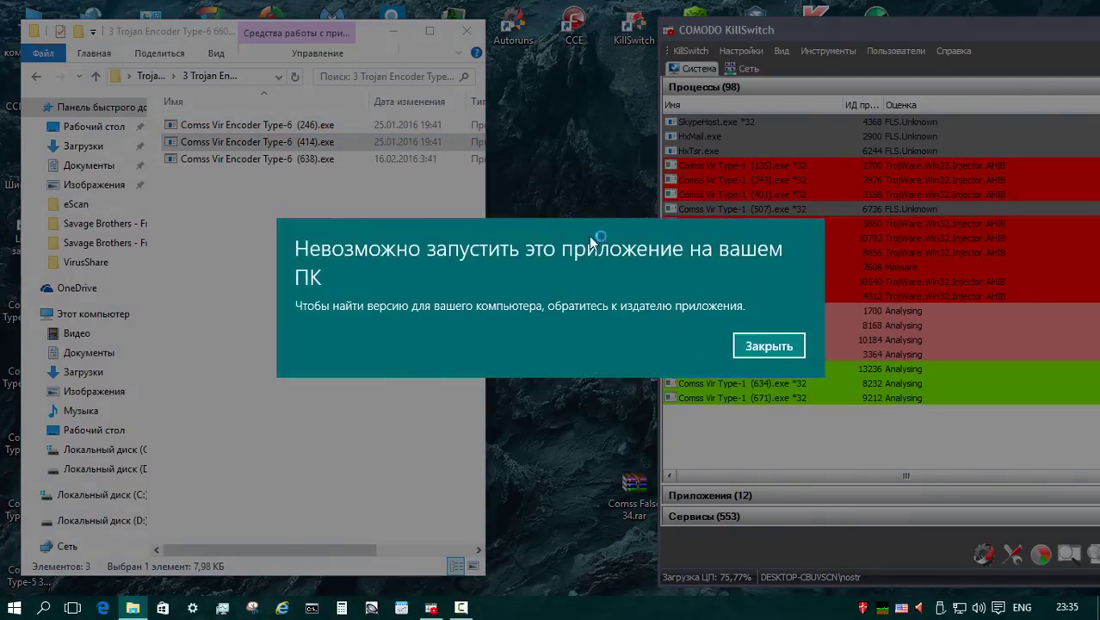
left_click(755, 346)
right_click(265, 164)
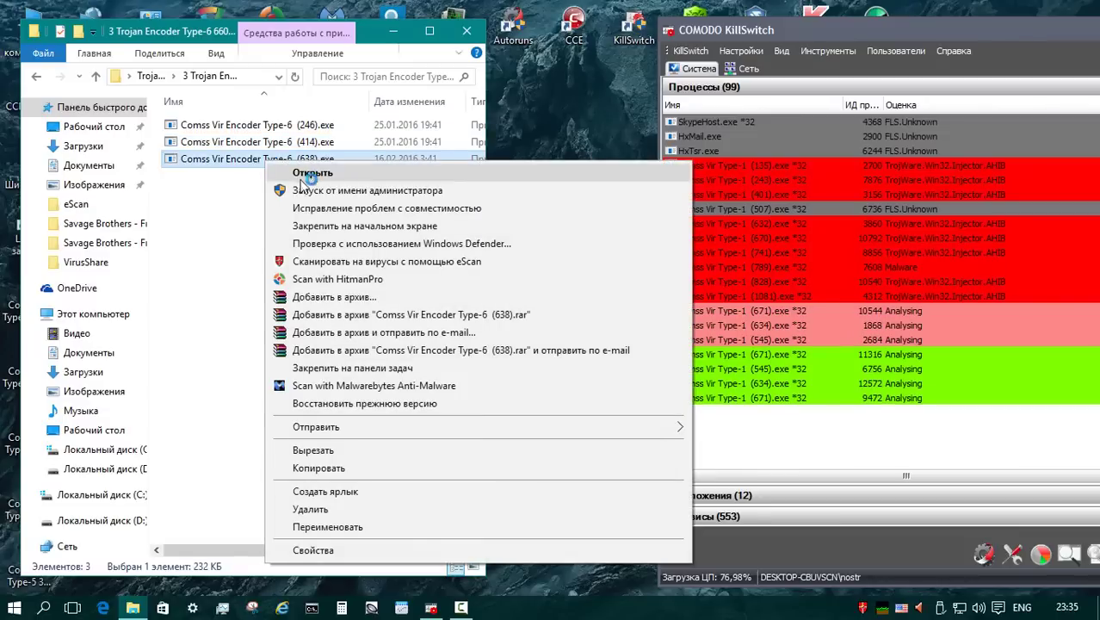
left_click(303, 191)
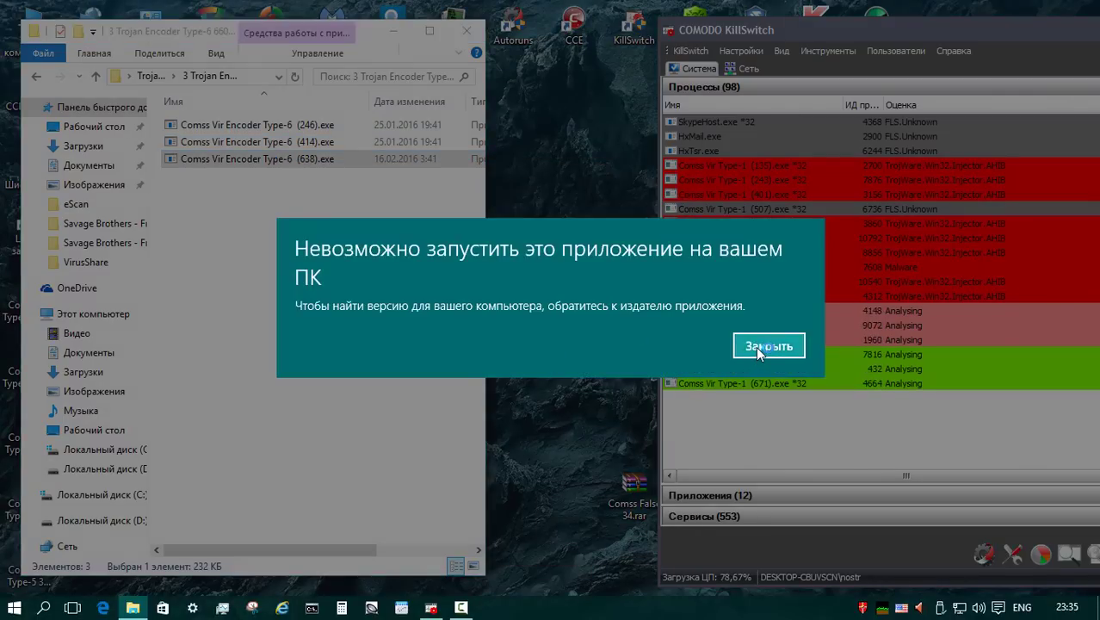
left_click(756, 347)
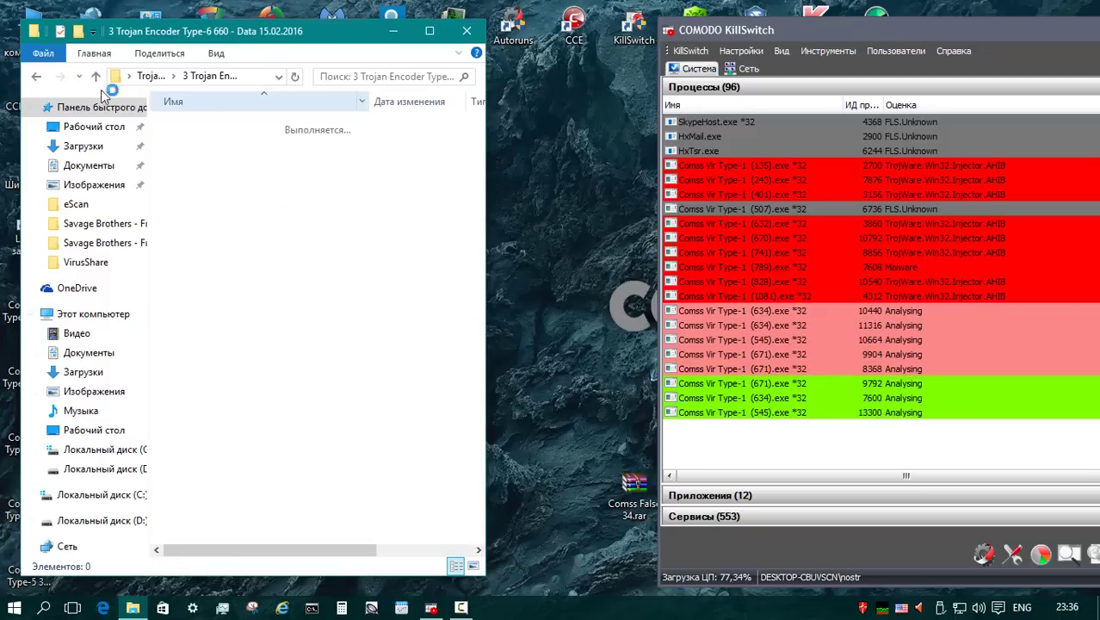
- Close the Trojan Encoder folder, open the Comss Vir Type-5 314 folder and run Comss Vir Type-5 (7).exe as administrator
left_click(467, 31)
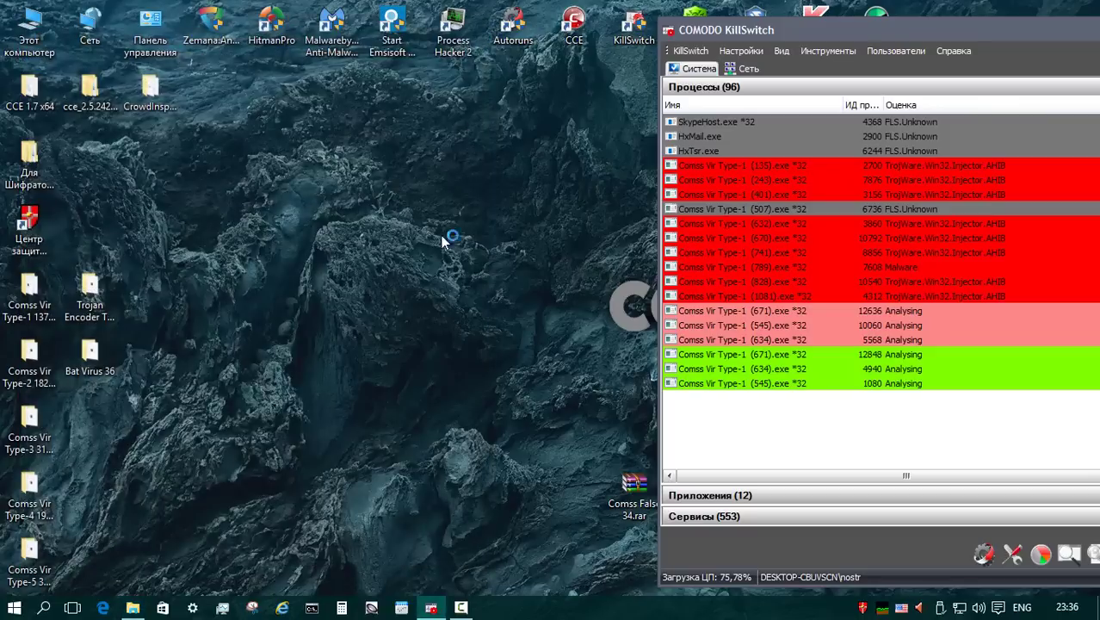
double_click(100, 294)
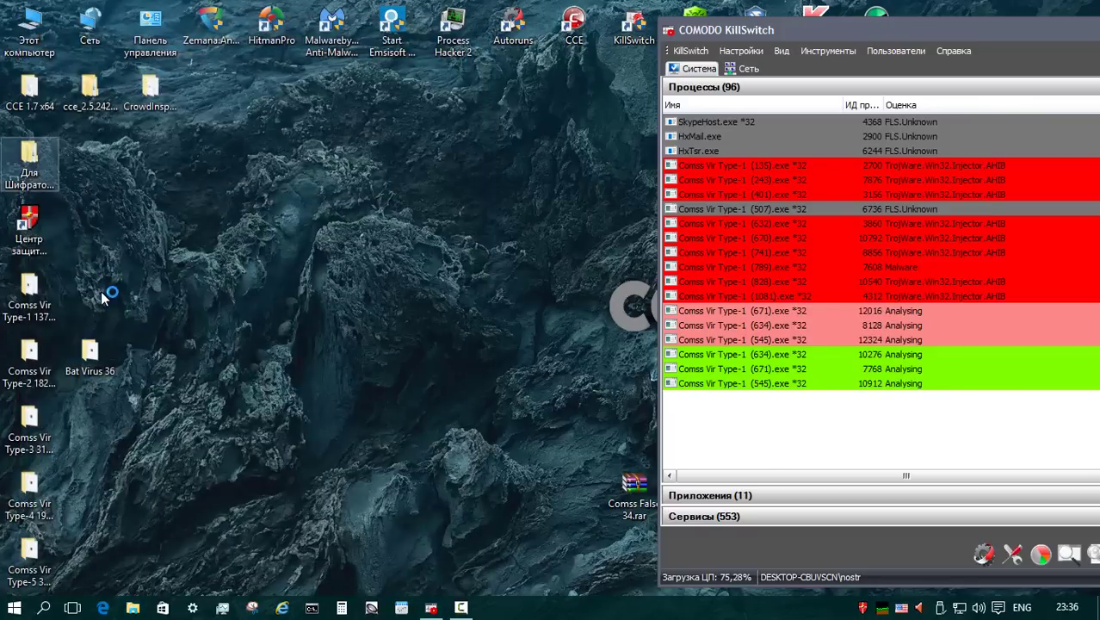
left_click(31, 555)
double_click(31, 555)
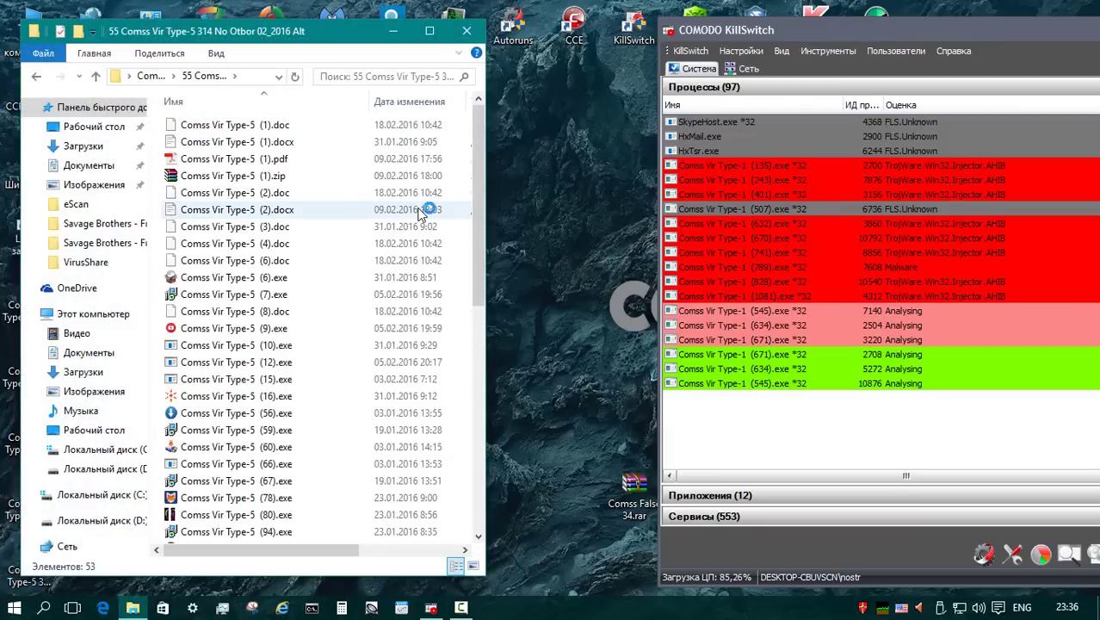
right_click(275, 310)
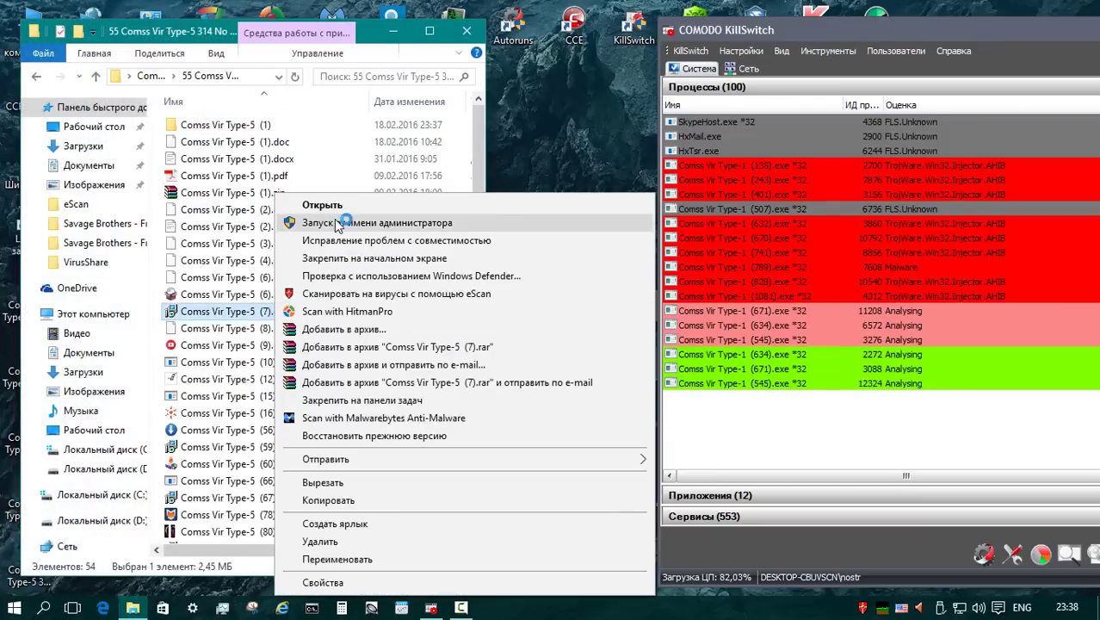
left_click(370, 216)
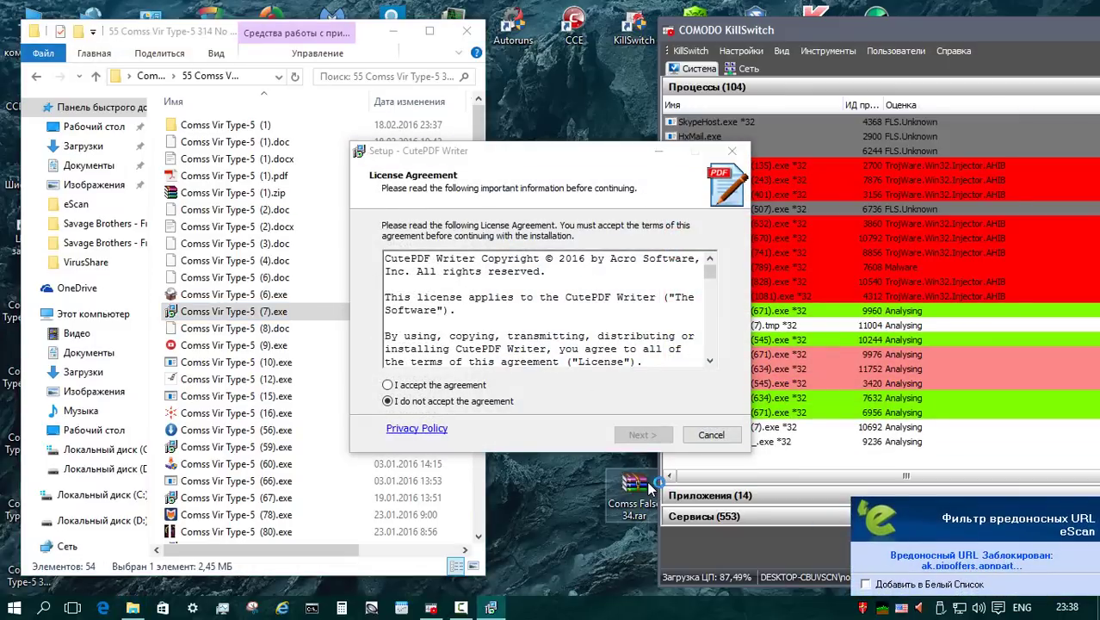
- Accept the CutePDF Writer licence, clear the Ask.com home page option and install the program
left_click(388, 385)
left_click(642, 435)
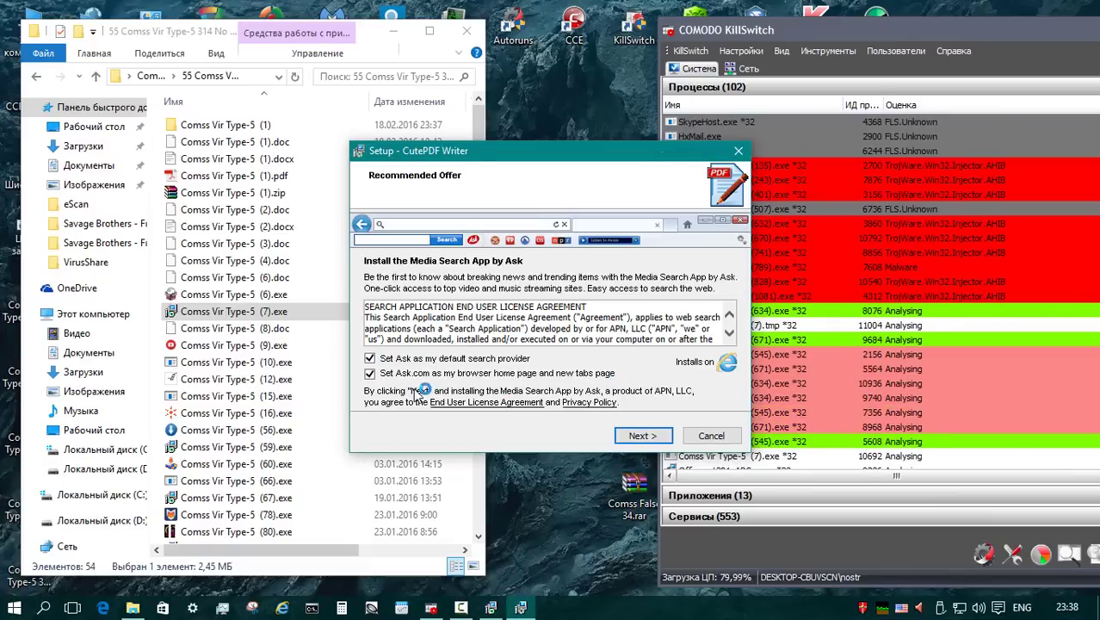
left_click(370, 372)
left_click(643, 436)
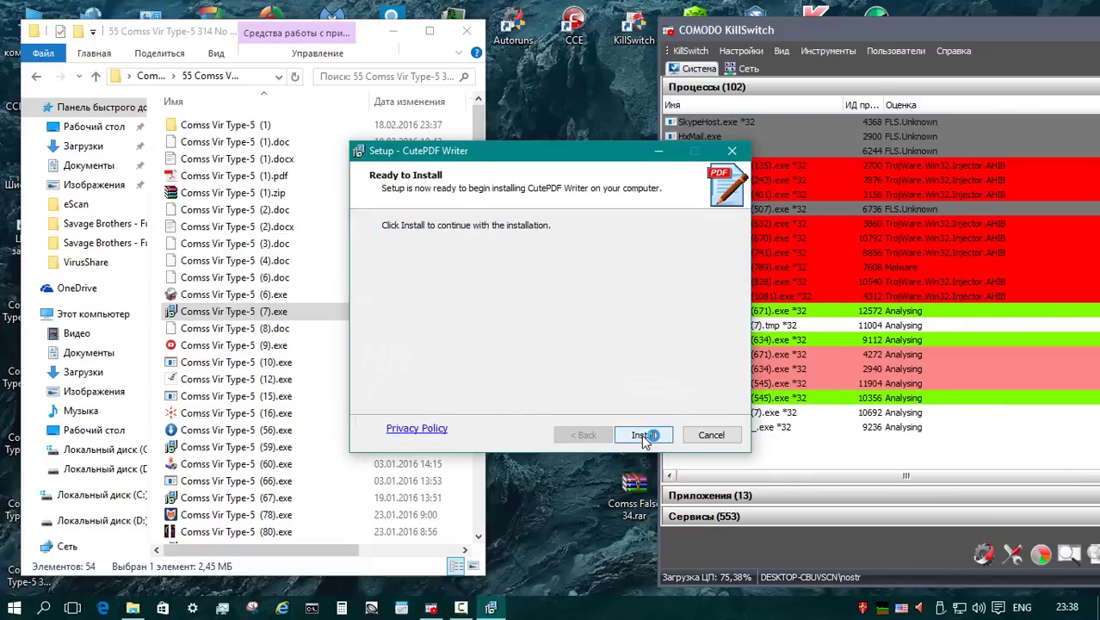
left_click(643, 437)
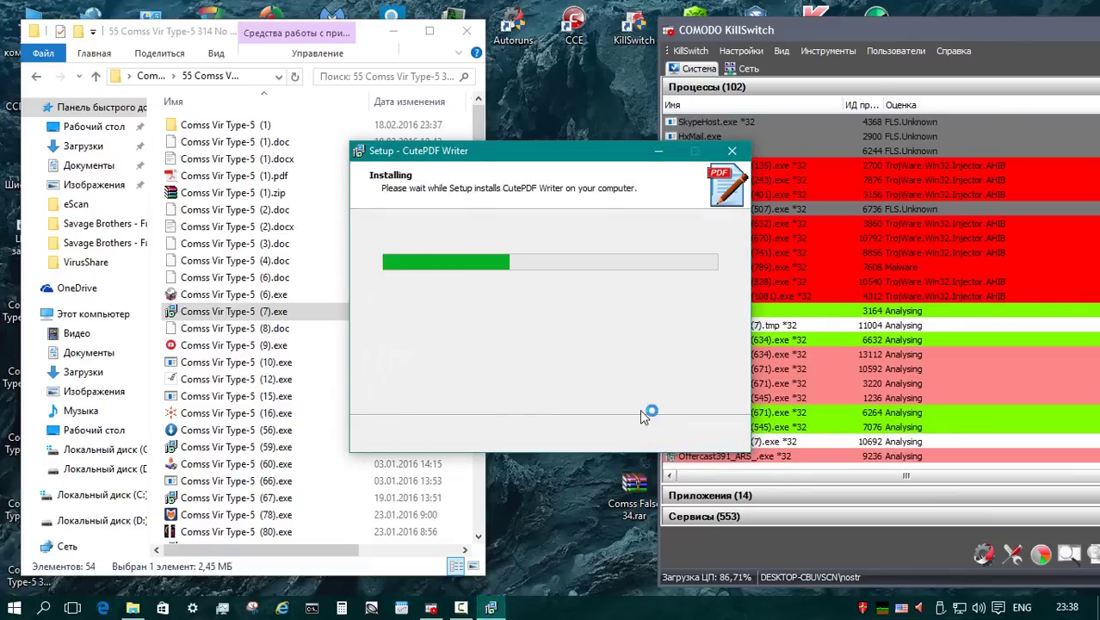
left_click(578, 380)
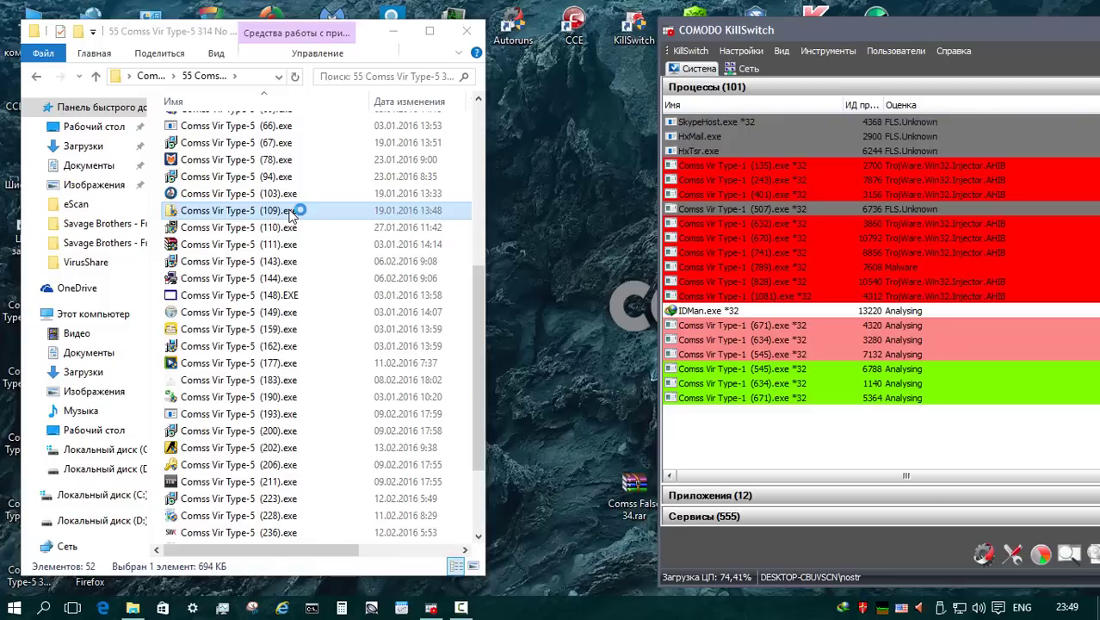
- Run Comss Vir Type-5 (109).exe as administrator
right_click(295, 211)
left_click(420, 223)
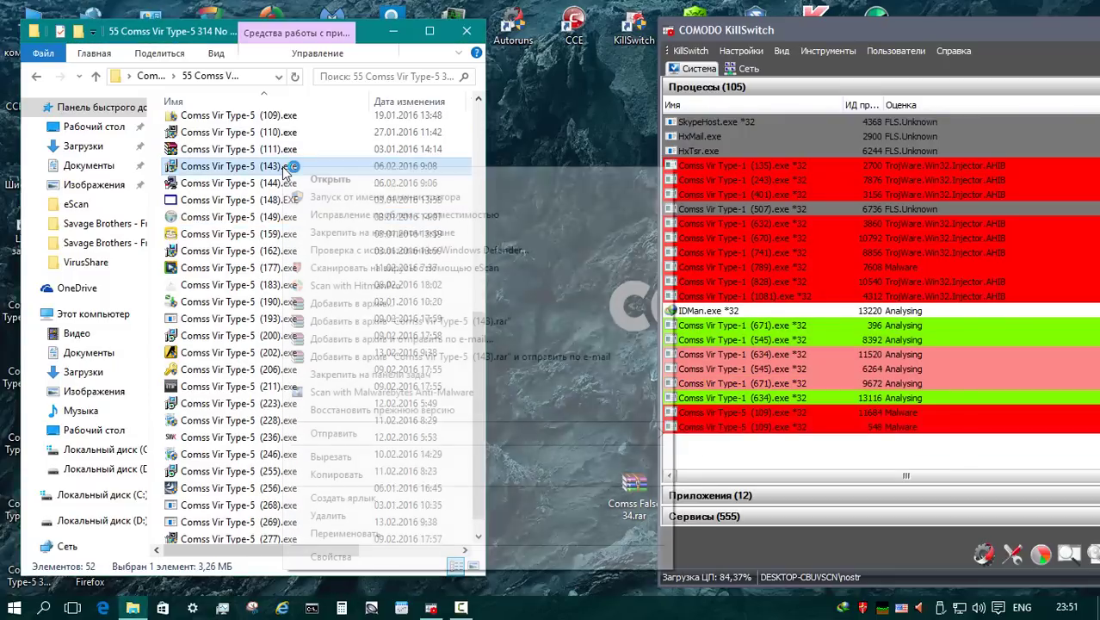
- Run Comss Vir Type-5 (143).exe as administrator, install its program to C:\Program Files (x86)\hmrl, and close the resulting browser page and virus alert
right_click(293, 169)
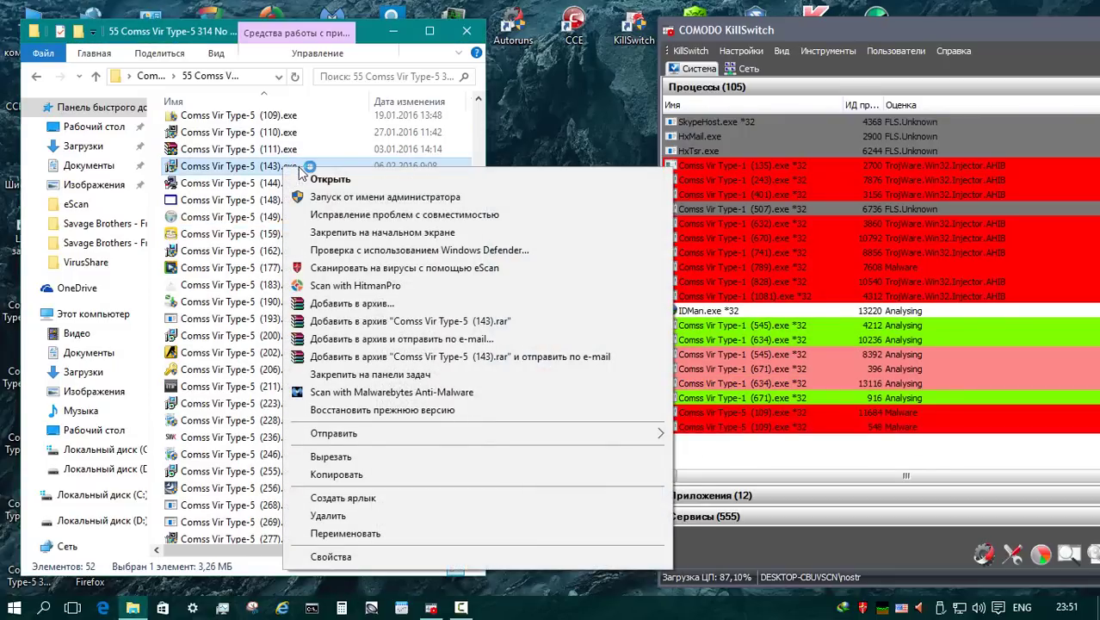
left_click(343, 198)
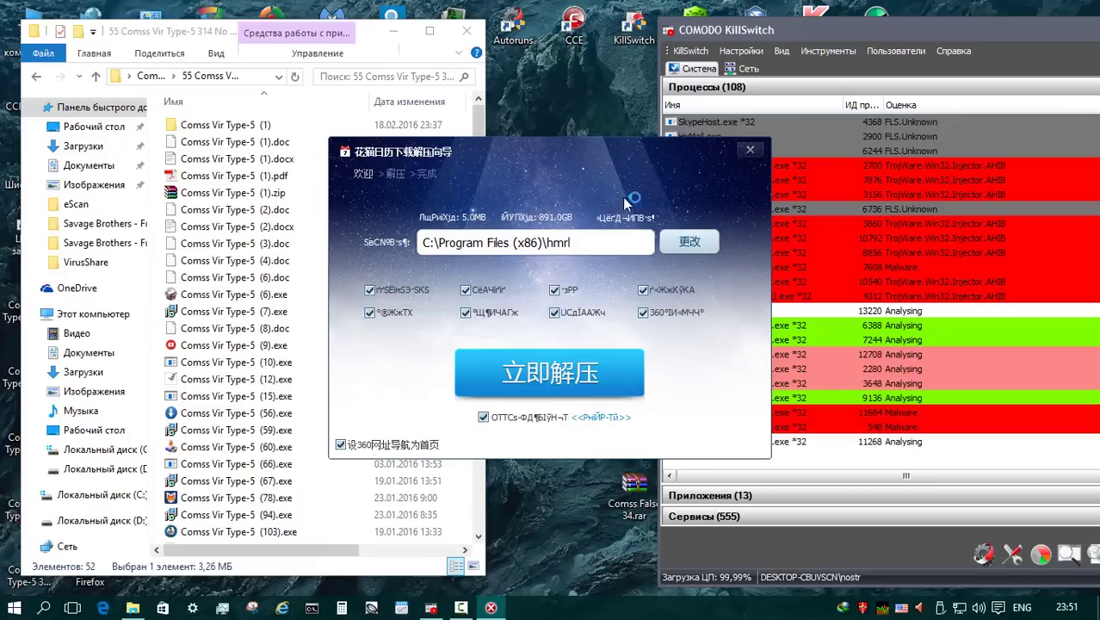
left_click(629, 372)
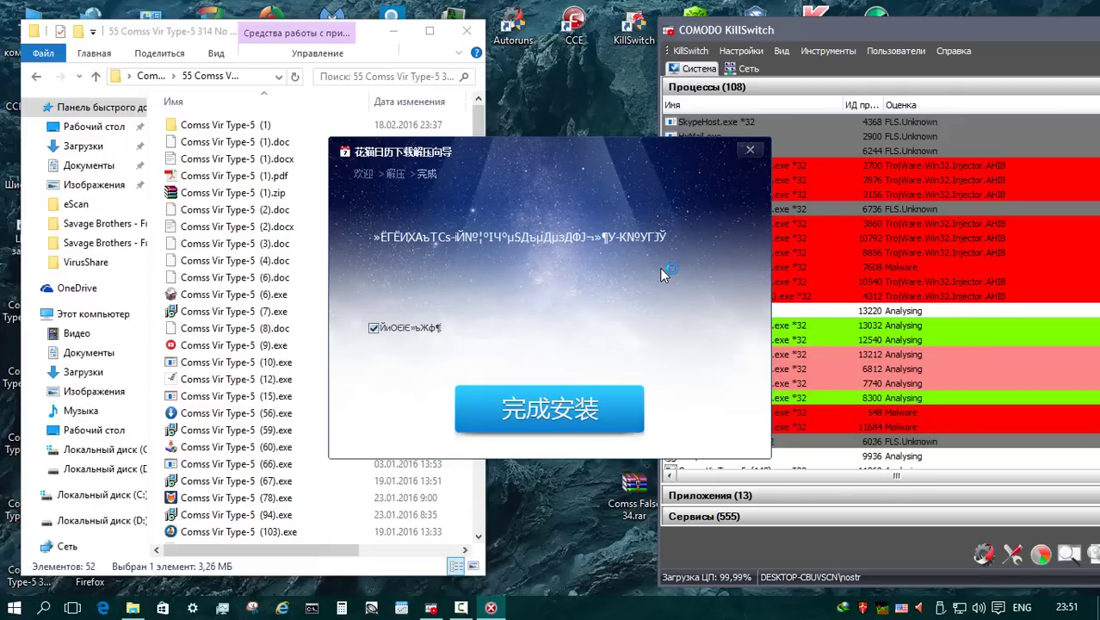
left_click(556, 417)
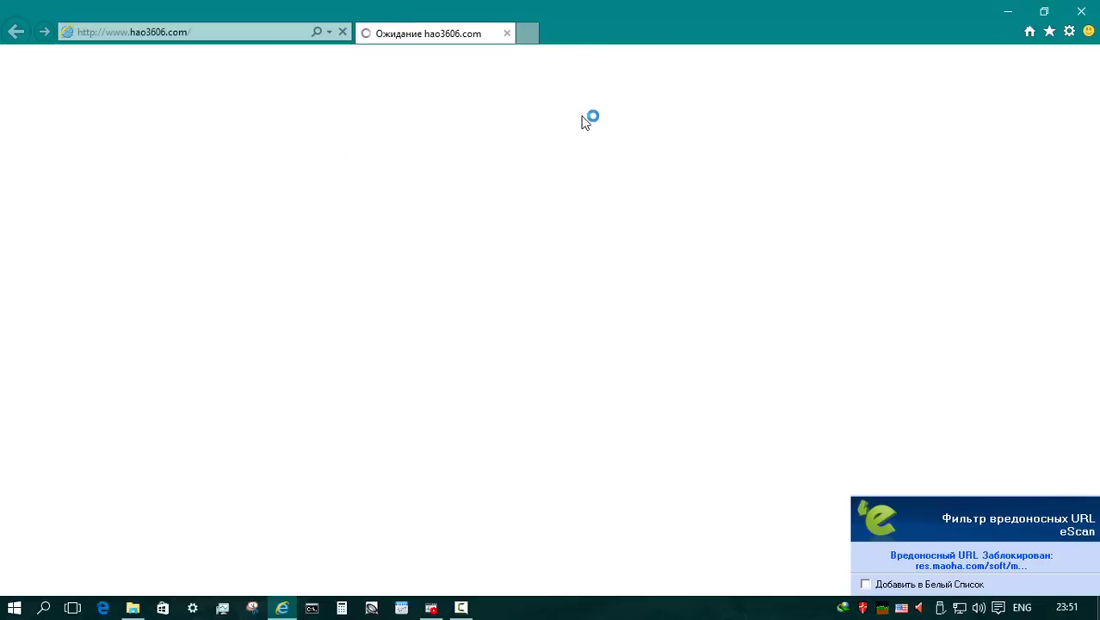
left_click(1080, 11)
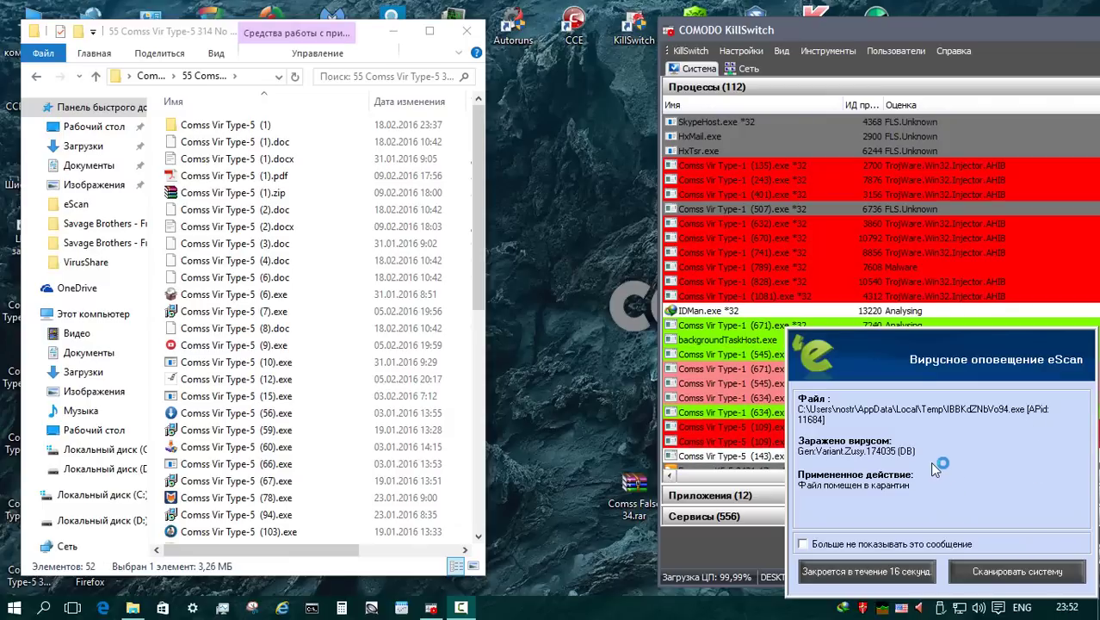
left_click(896, 572)
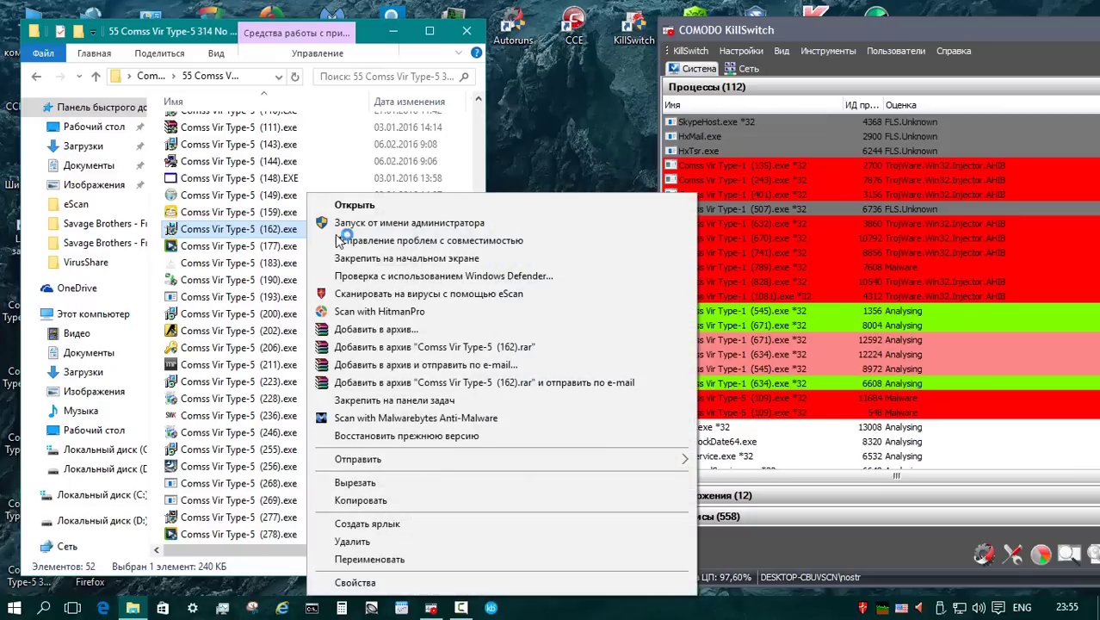
- Run Comss Vir Type-5 (162).exe as administrator and close the browser it launches
left_click(338, 223)
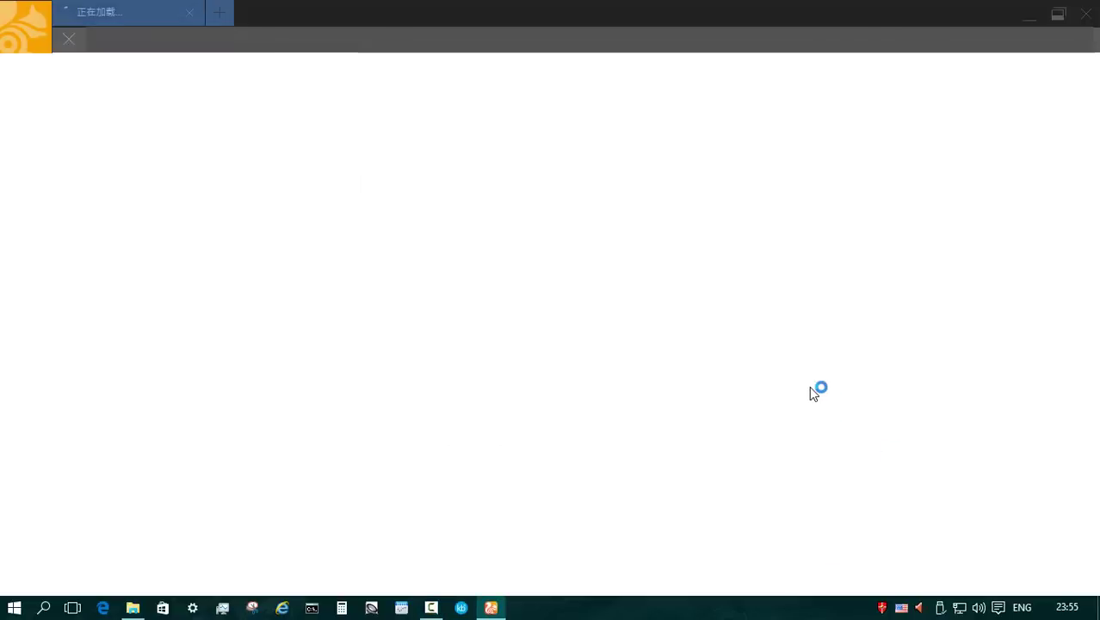
left_click(1087, 19)
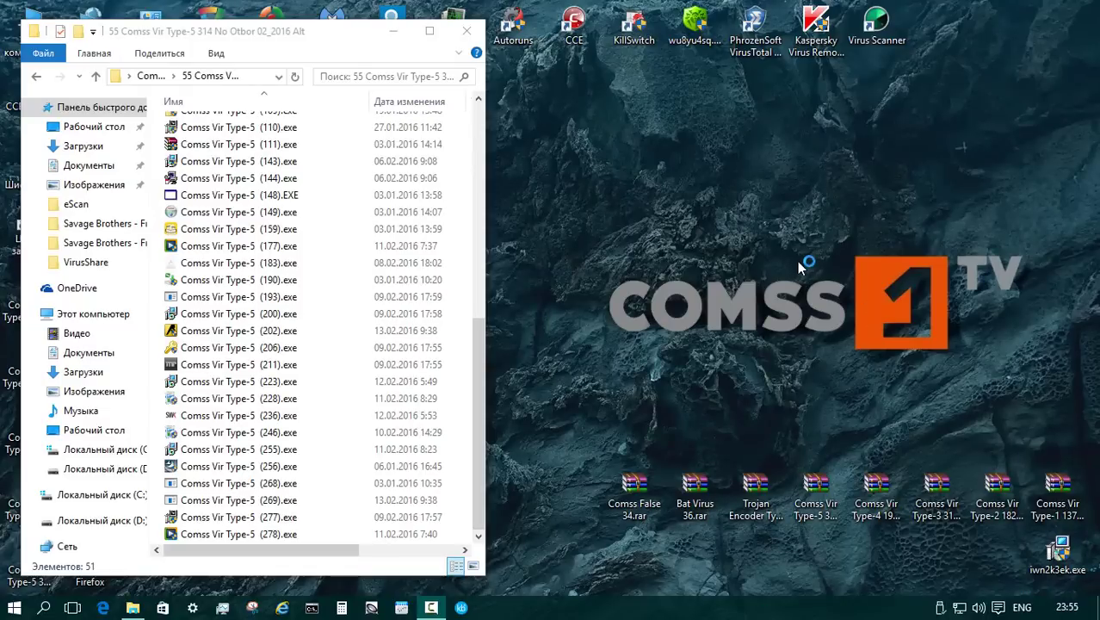
- Reopen KillSwitch, narrow the name column, fit the rating column to its contents and place the window beside the sample folder
double_click(632, 28)
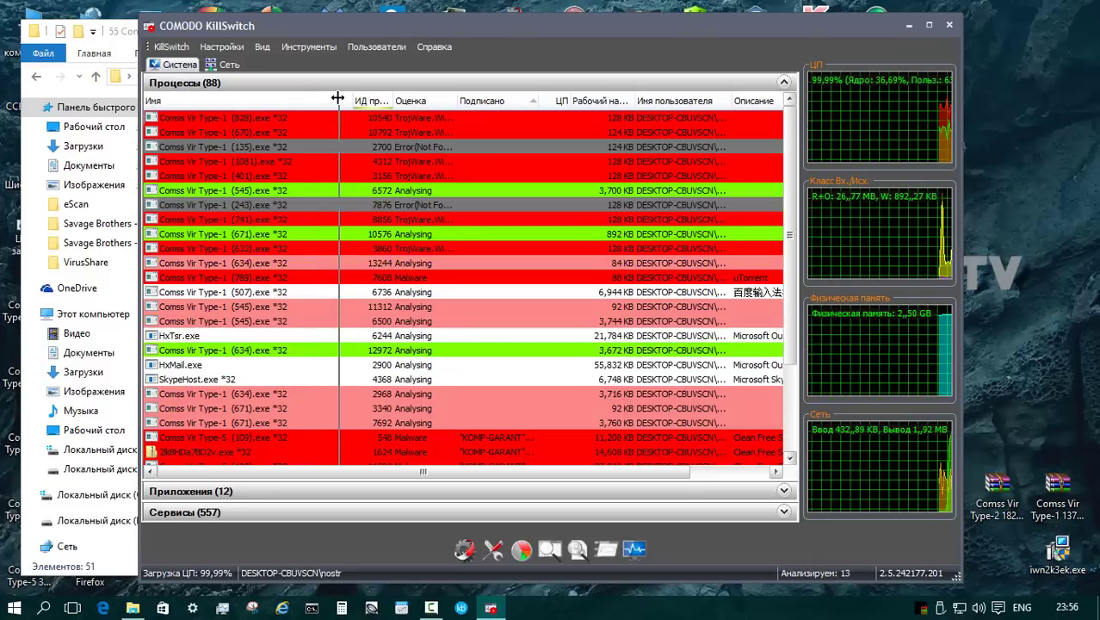
left_click_drag(338, 98, 319, 98)
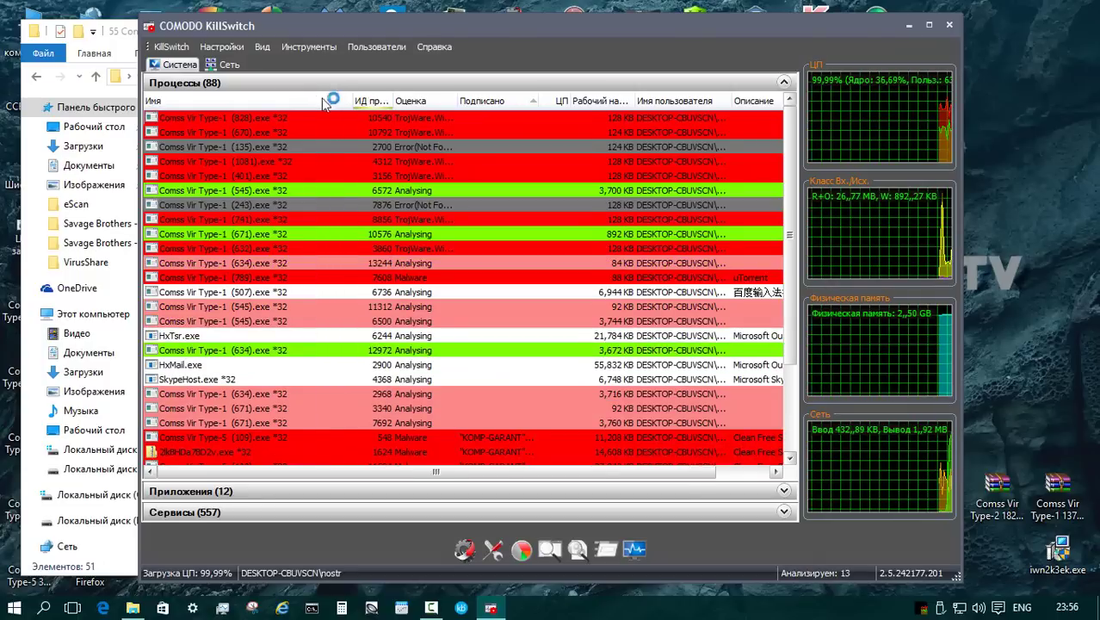
double_click(428, 101)
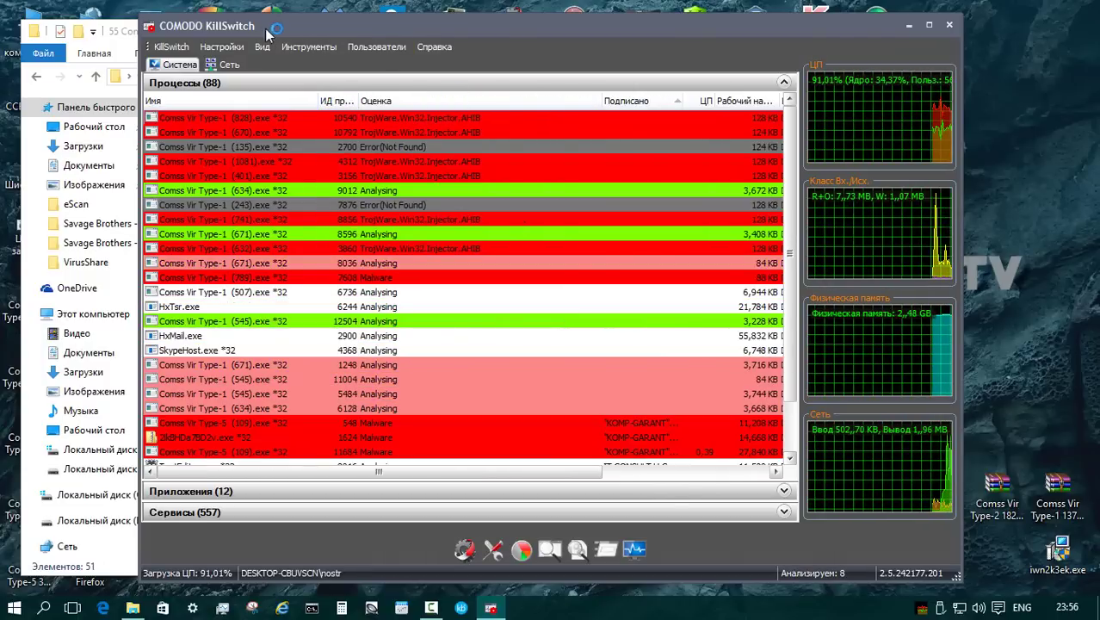
left_click_drag(239, 25, 725, 24)
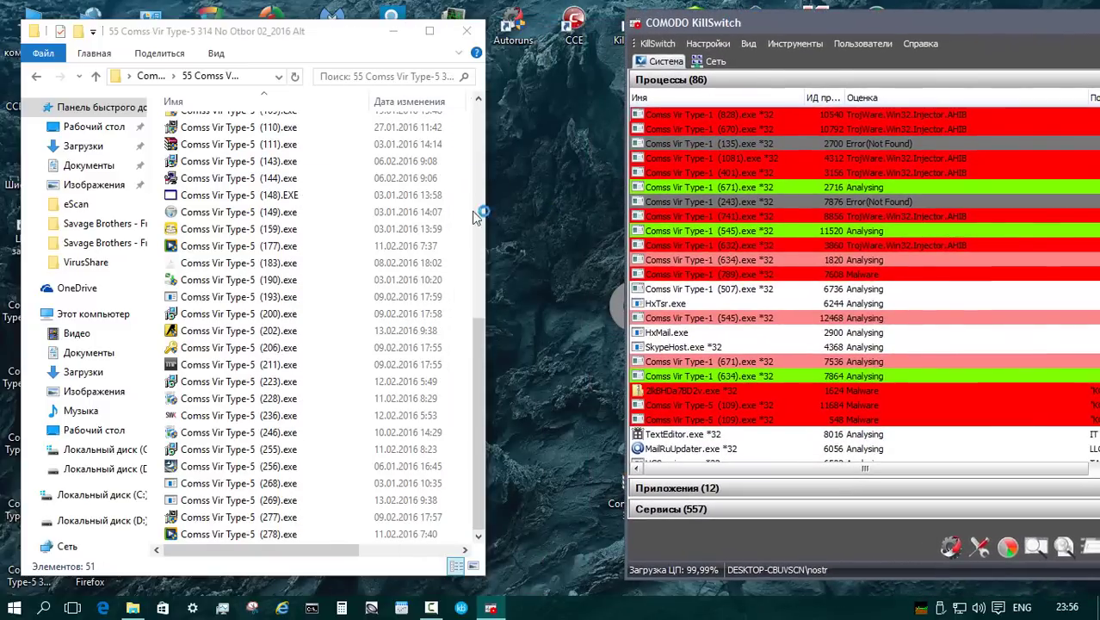
- Move the Comss Vir Type-5 folder window clear of the desktop shortcuts and open the eScan protection centre
scroll(484, 363, "up", 1)
left_click(344, 283)
left_click_drag(199, 35, 287, 35)
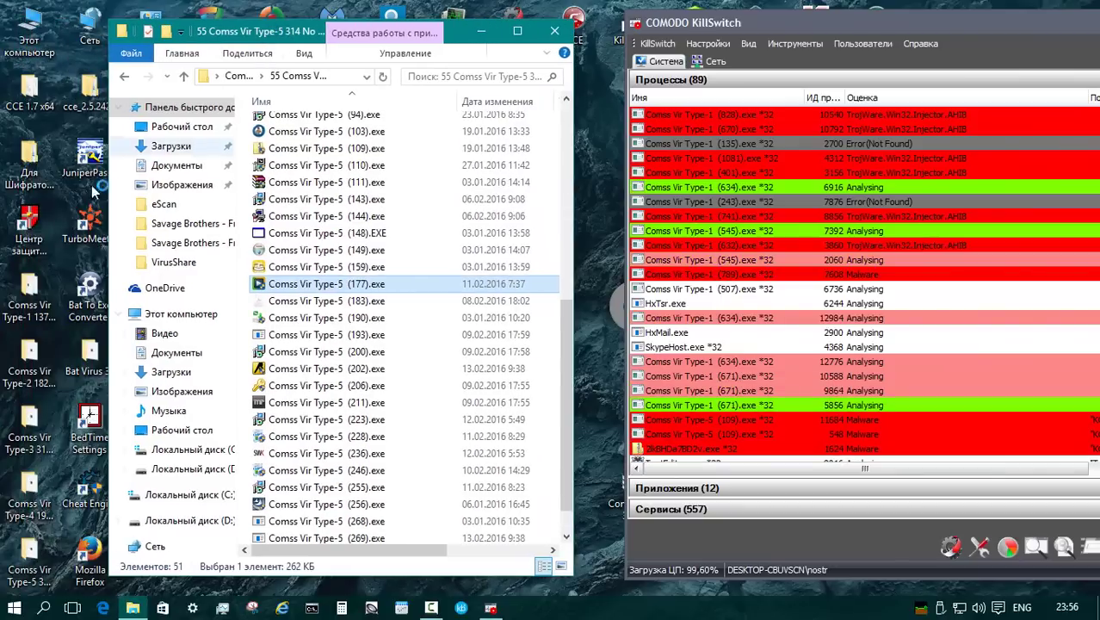
left_click(31, 223)
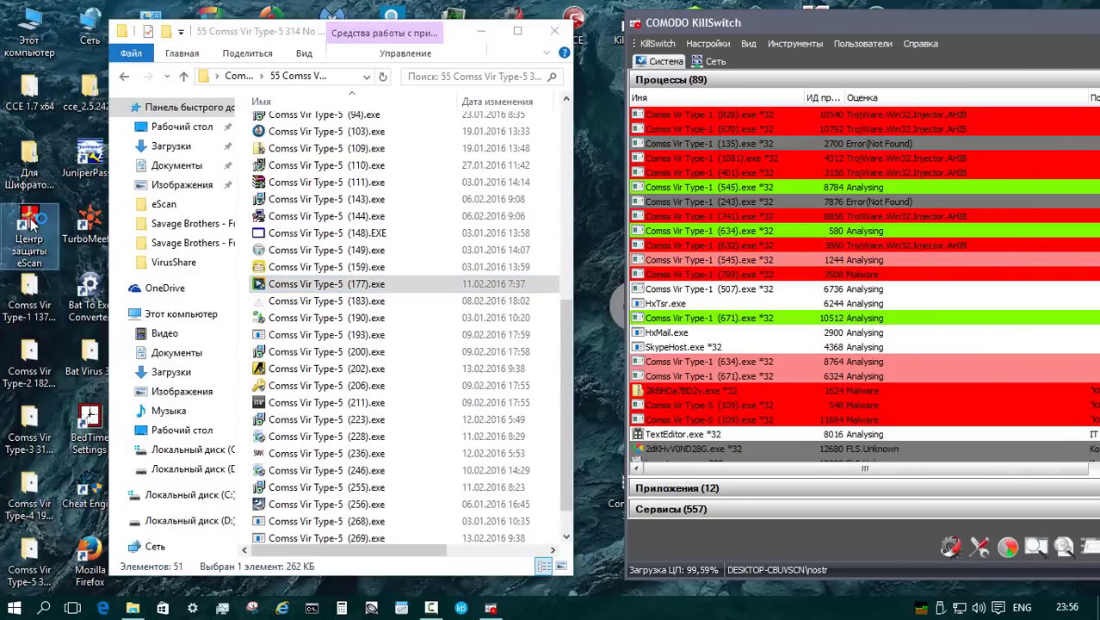
double_click(31, 222)
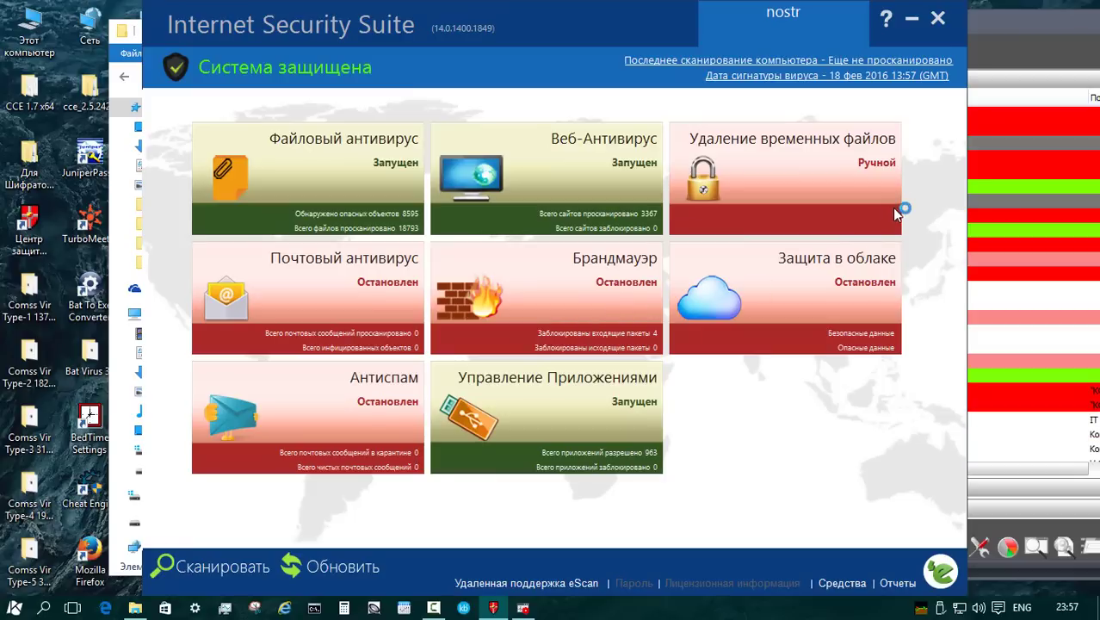
- Examine the cloud protection section and its statistics in eScan, and return to the overview
left_click(815, 281)
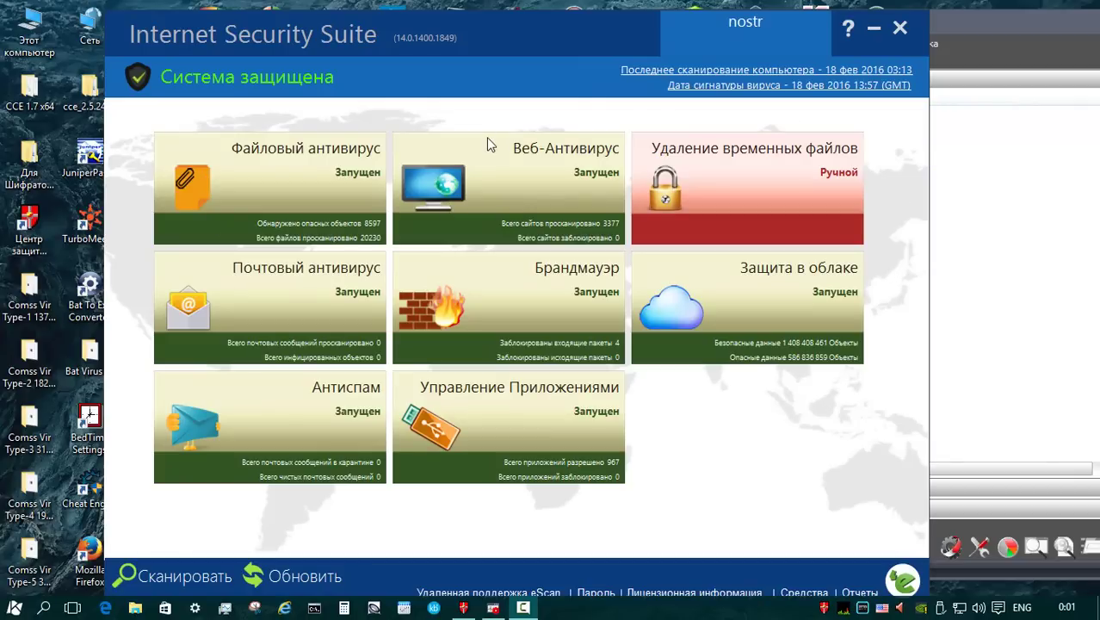
left_click(774, 319)
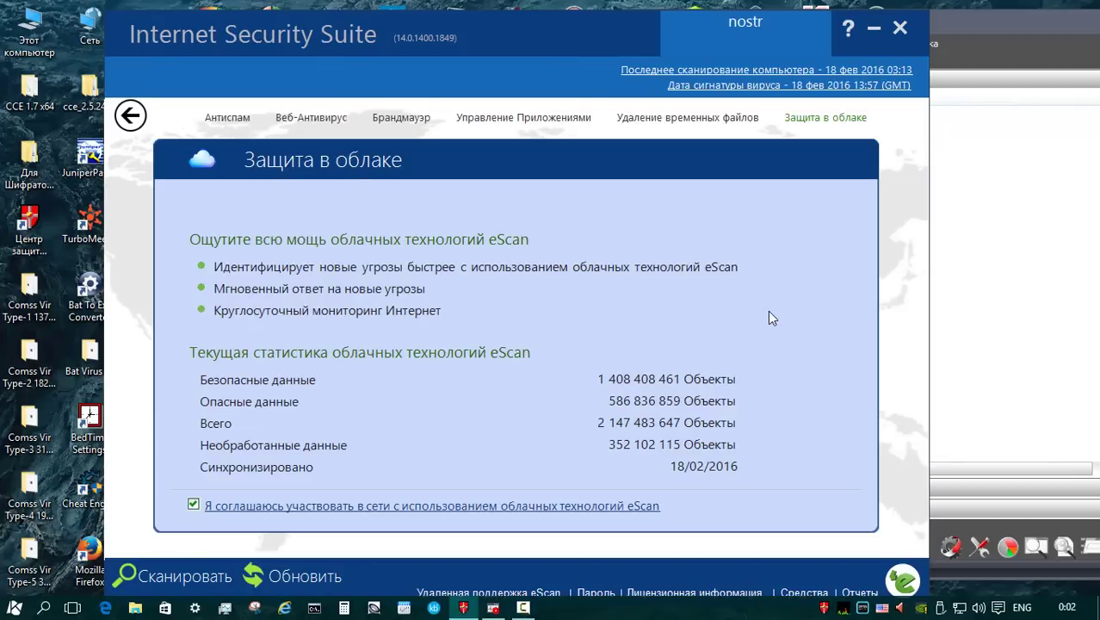
left_click(130, 115)
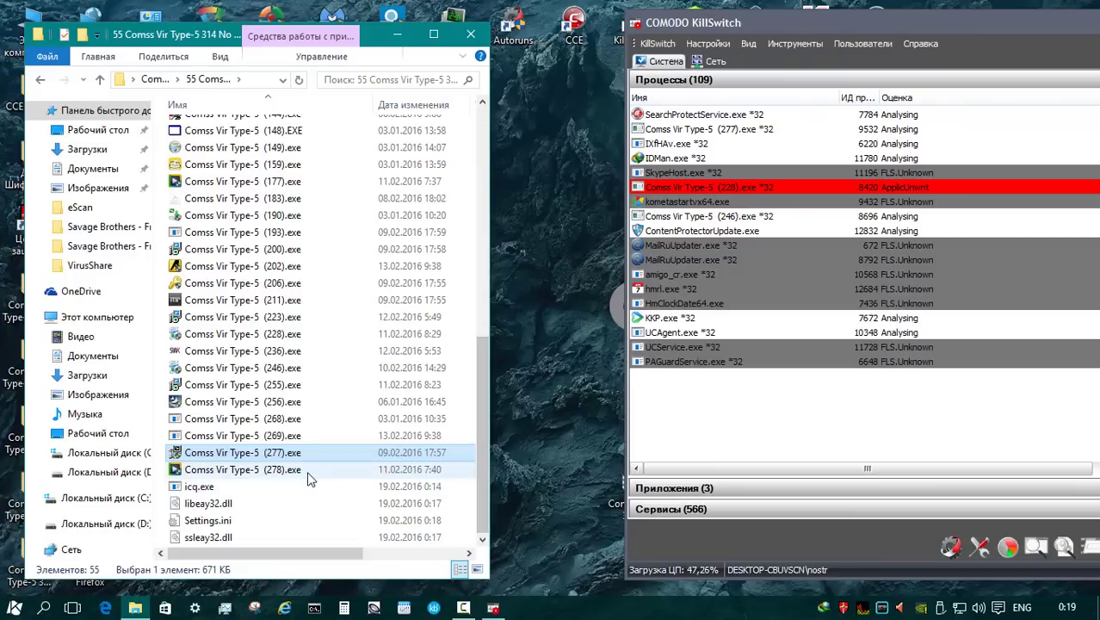
- Run Comss Vir Type-5 (278).exe as administrator, close the browser it opens and dismiss the default applications message
left_click(308, 473)
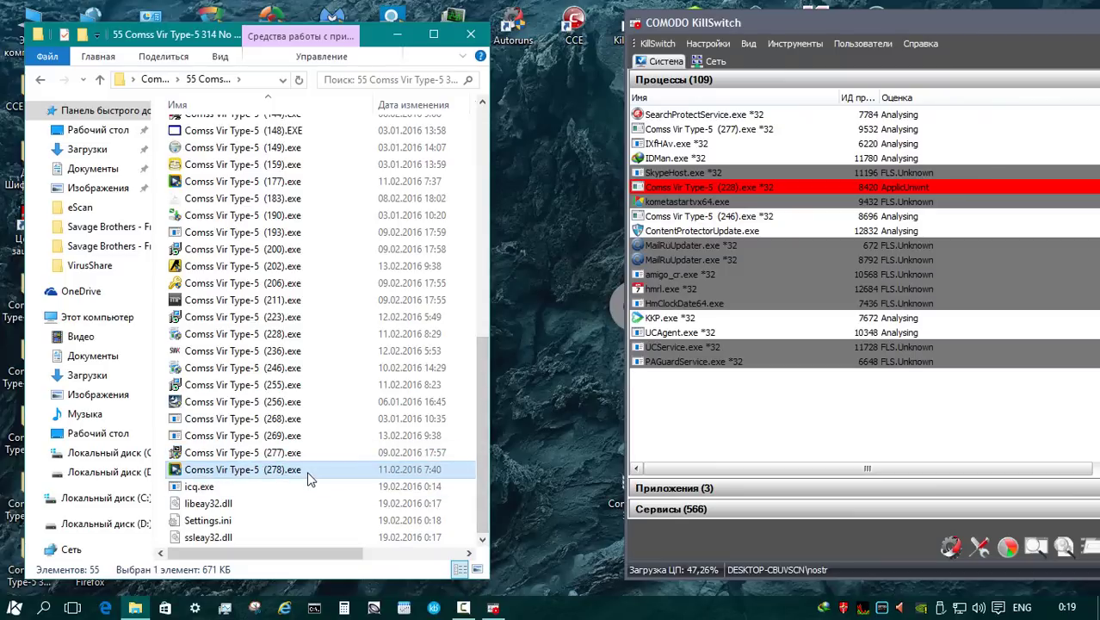
right_click(310, 479)
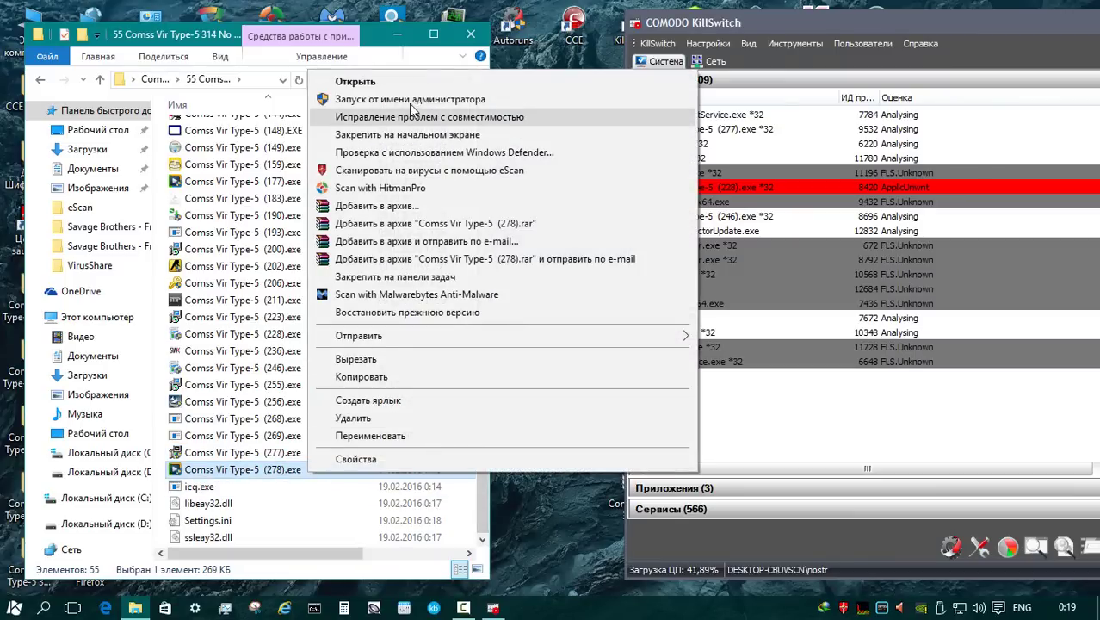
left_click(449, 104)
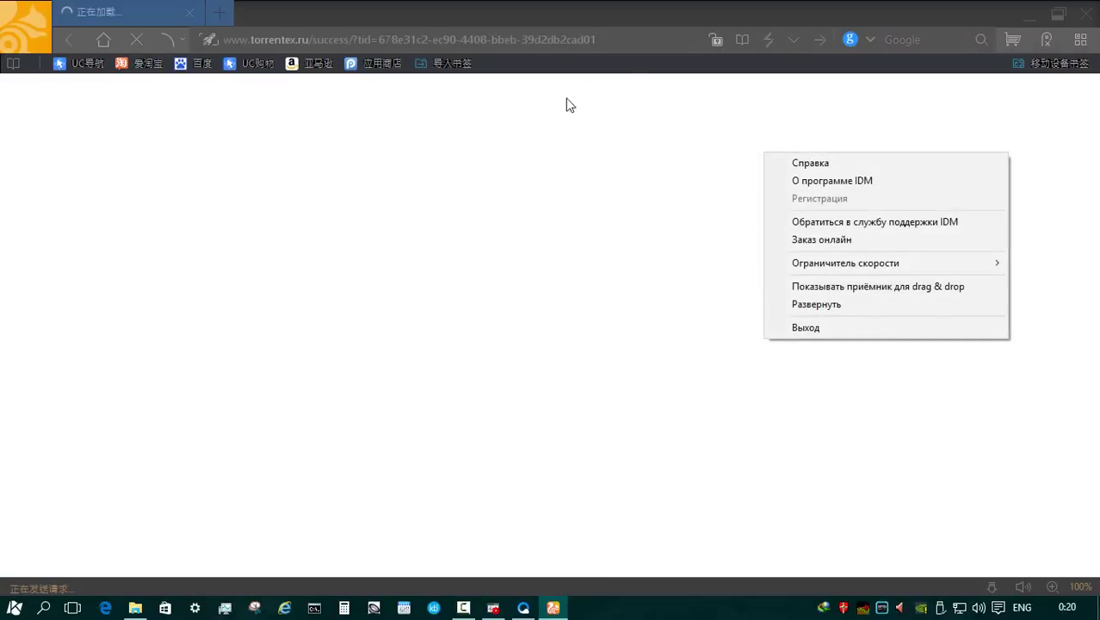
left_click(1086, 13)
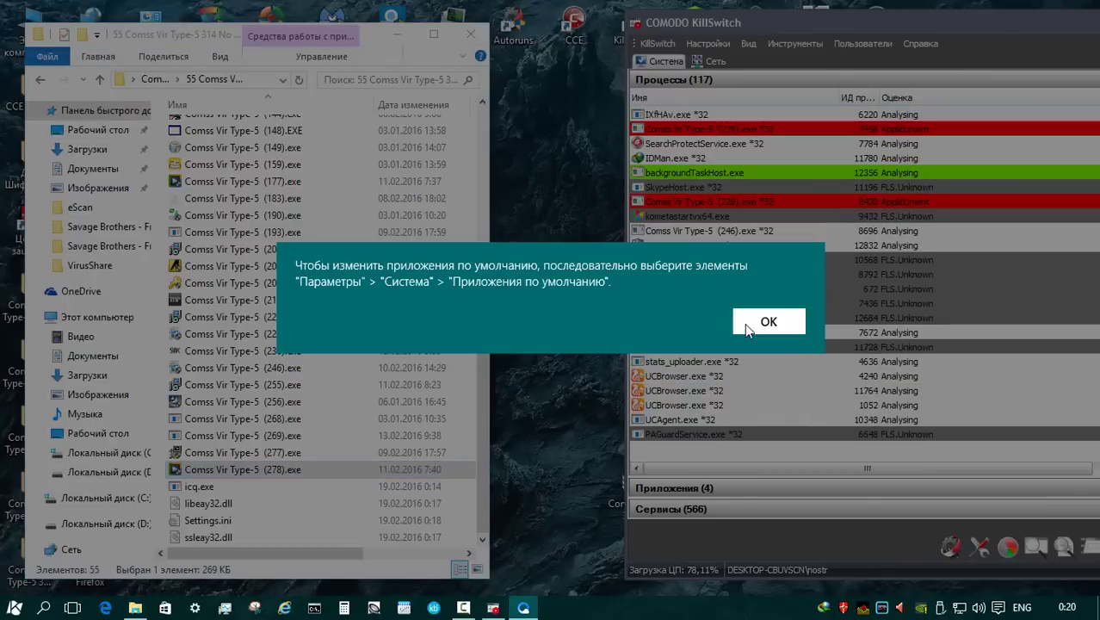
left_click(835, 321)
- Move all files of the Comss Vir Type-5 314 folder to the recycle bin and close the folder
left_click(383, 351)
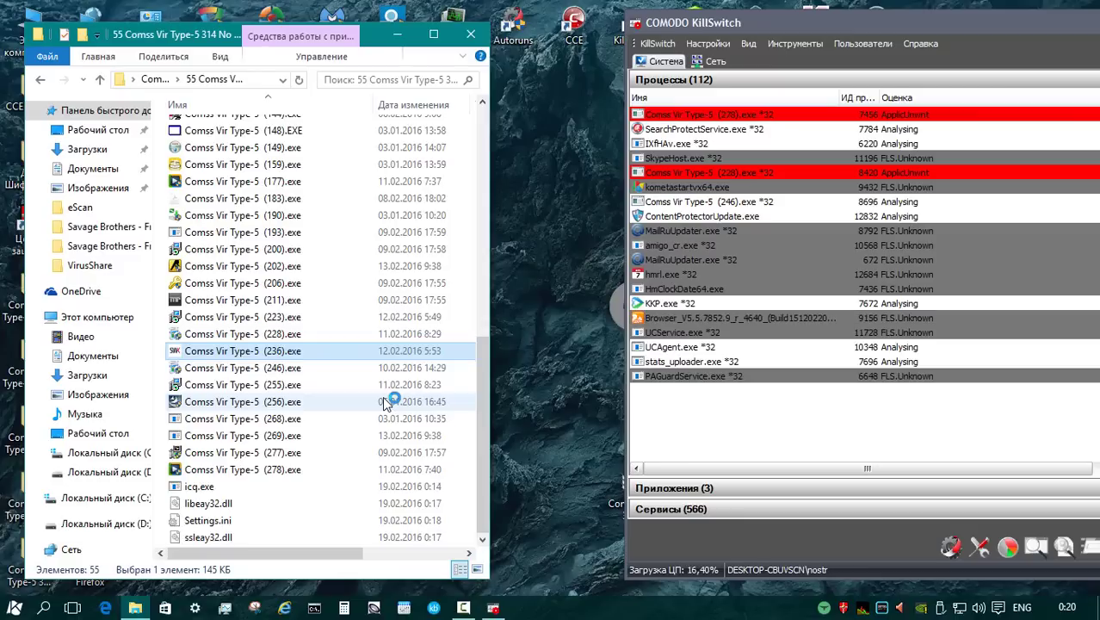
key("ctrl+a")
key("Delete")
left_click(240, 241)
left_click(361, 261)
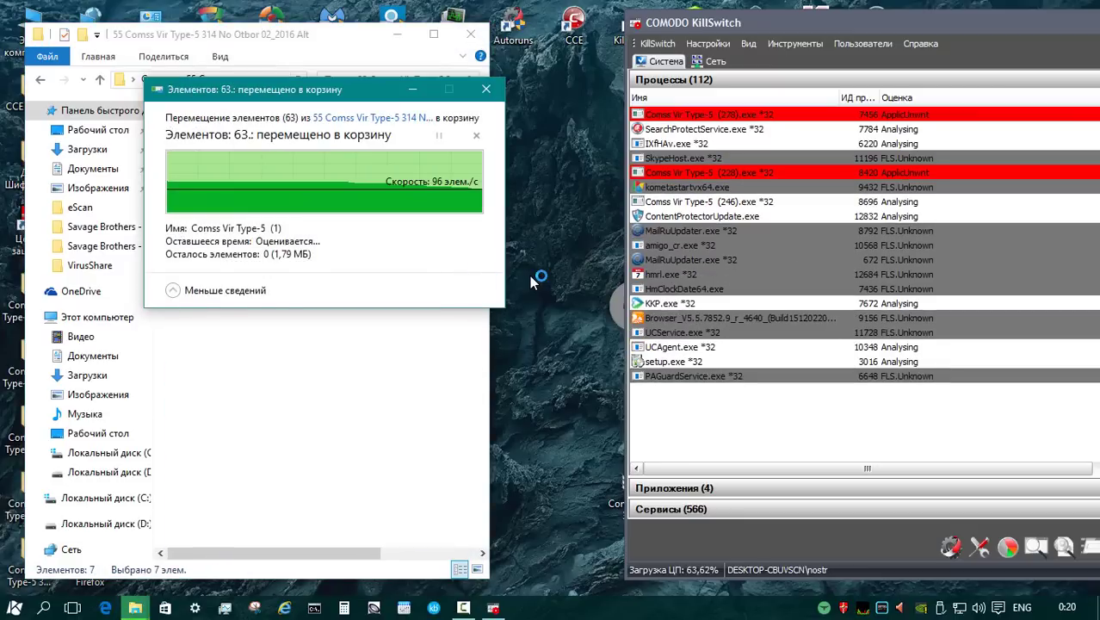
left_click(310, 315)
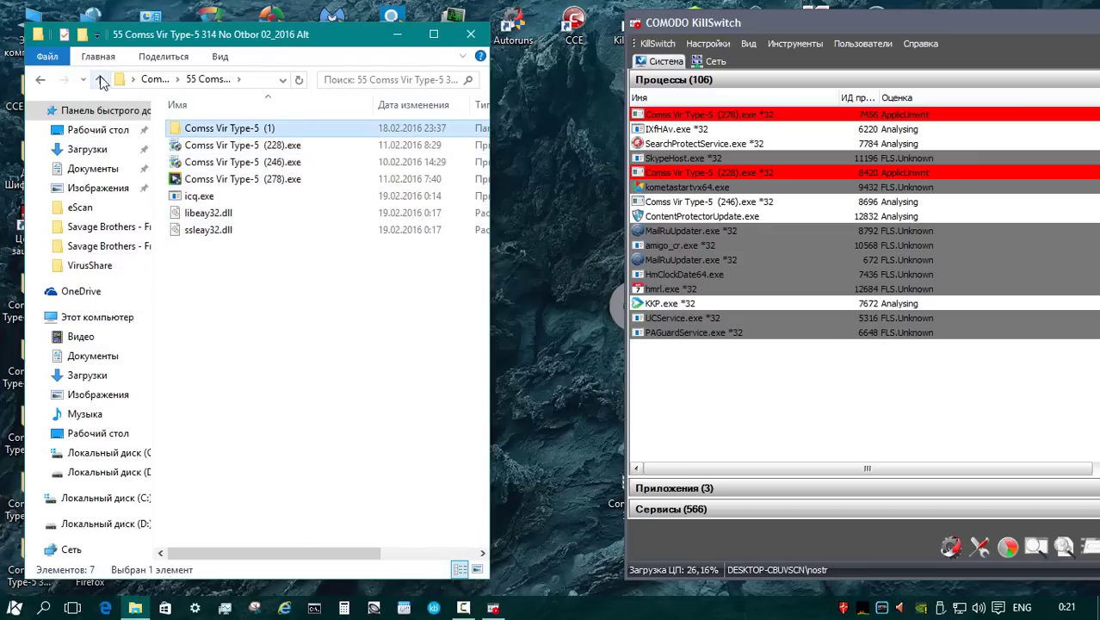
left_click(471, 34)
- Update eScan's virus database and open the custom scan settings
left_click_drag(843, 22, 352, 23)
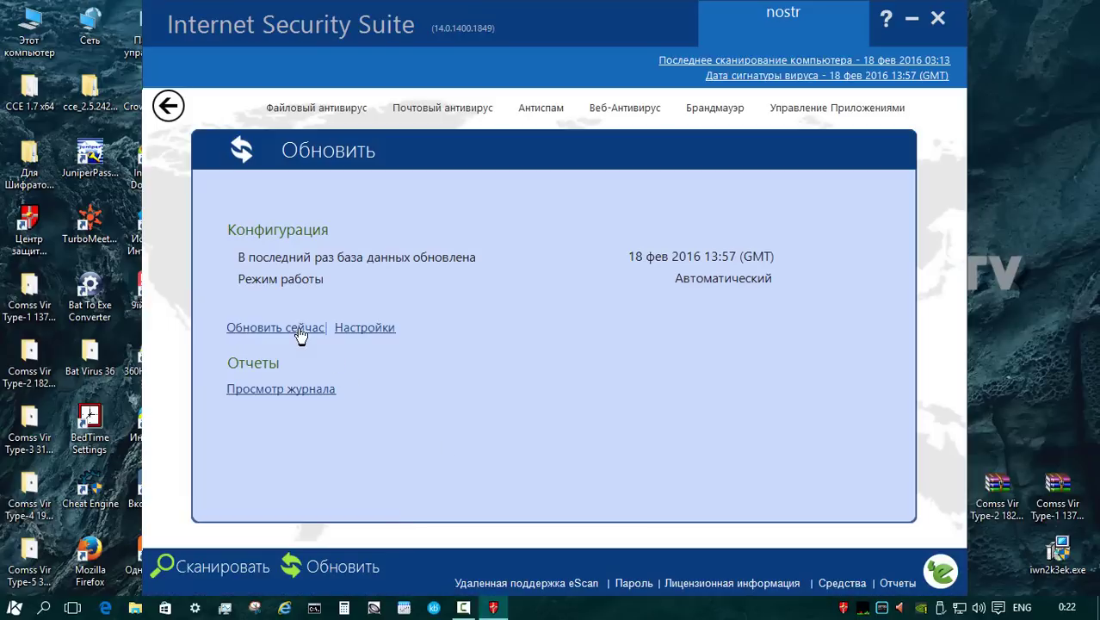
left_click(299, 329)
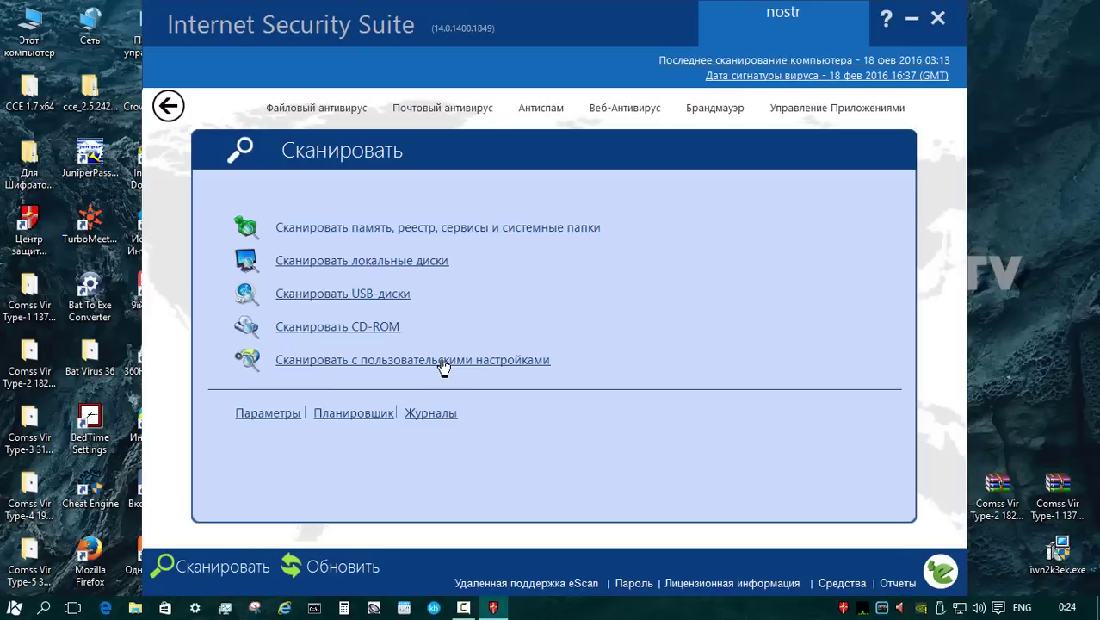
left_click(444, 362)
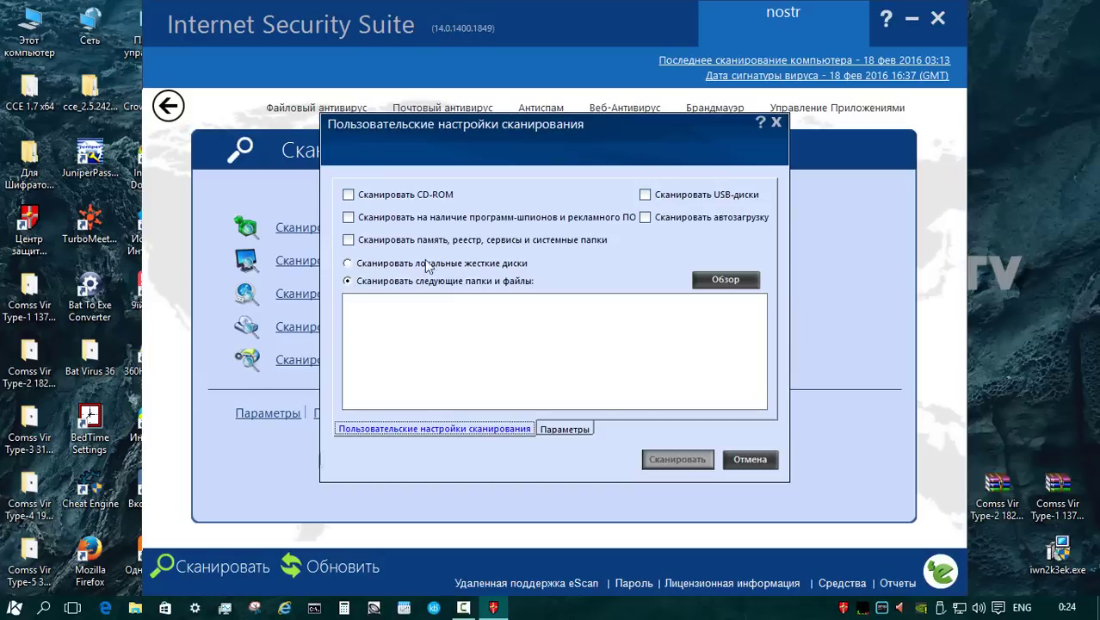
key("Escape")
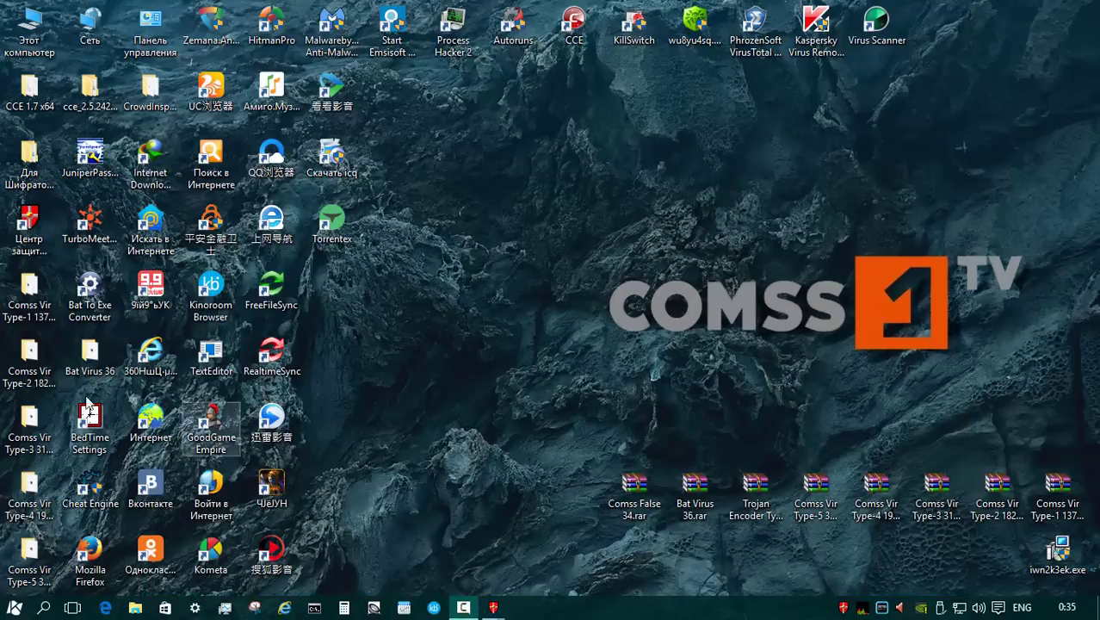
- Open the 20 Bat Virus 36 folder inside Bat Virus 36 and select Убивает процесс explorer.exe.bat
double_click(89, 354)
double_click(234, 129)
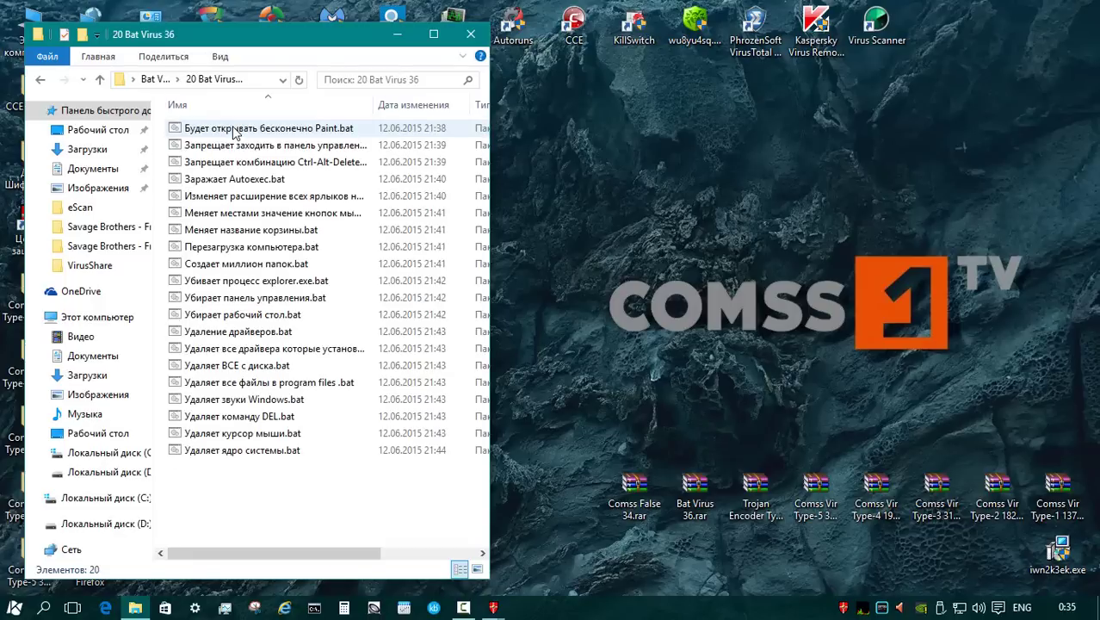
left_click(288, 282)
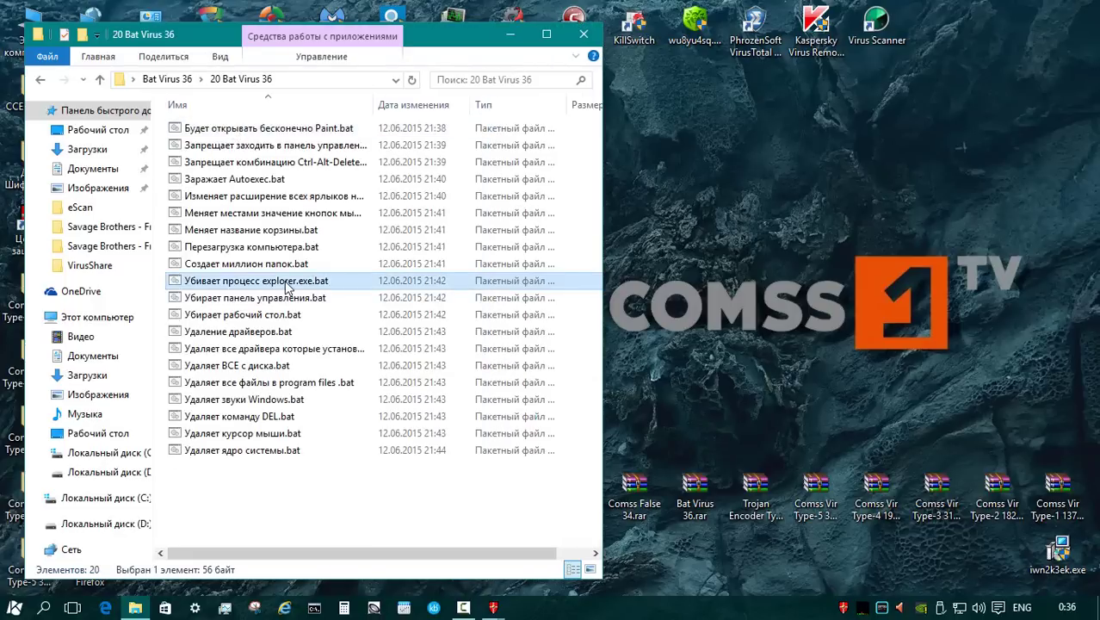
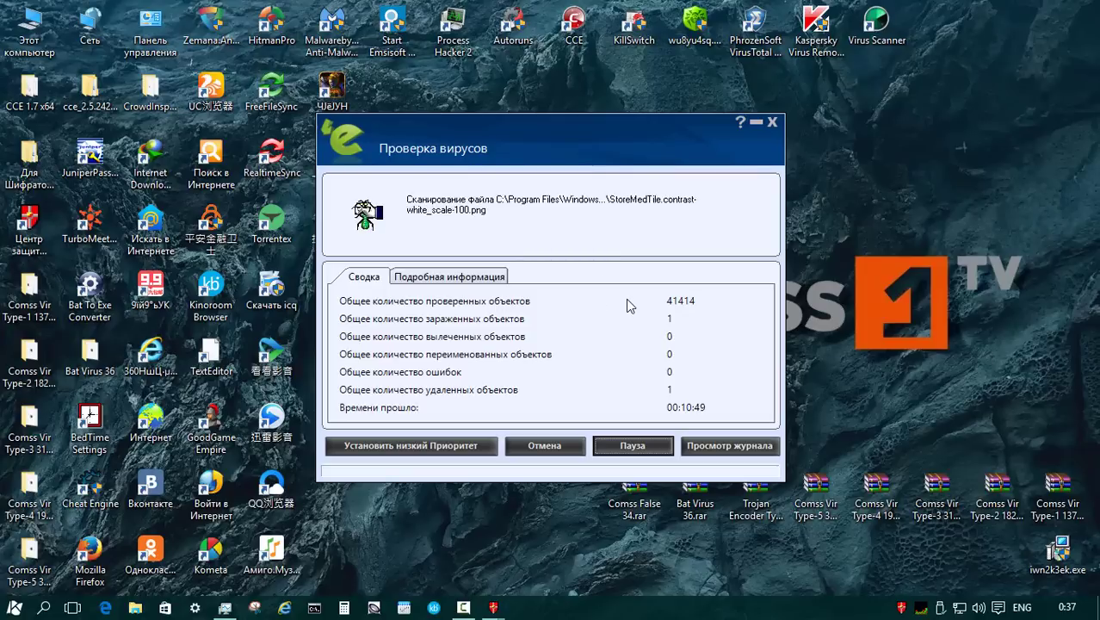
- Check the contents of the Bat Virus 36 folder on the desktop and close it
double_click(89, 353)
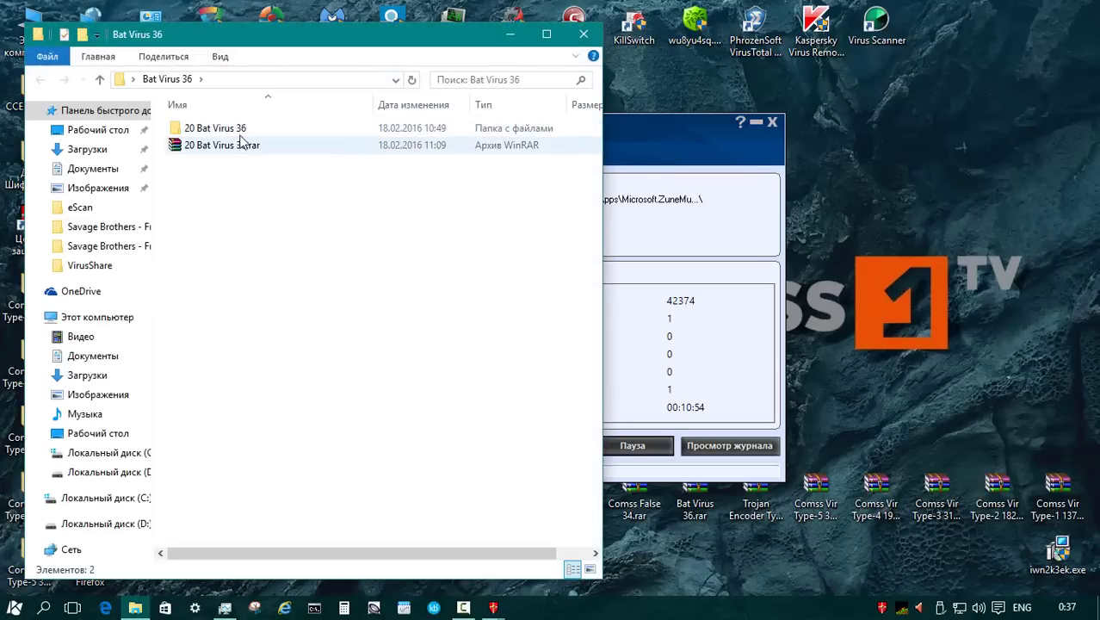
left_click(584, 33)
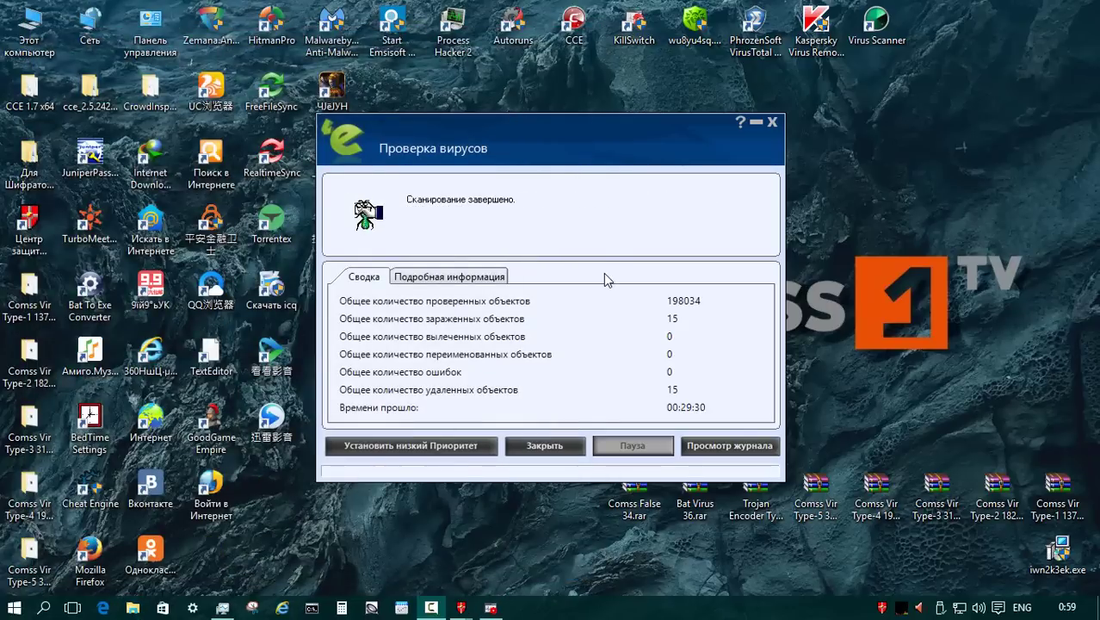
- Examine the detailed list of objects from the finished eScan virus scan
left_click(450, 276)
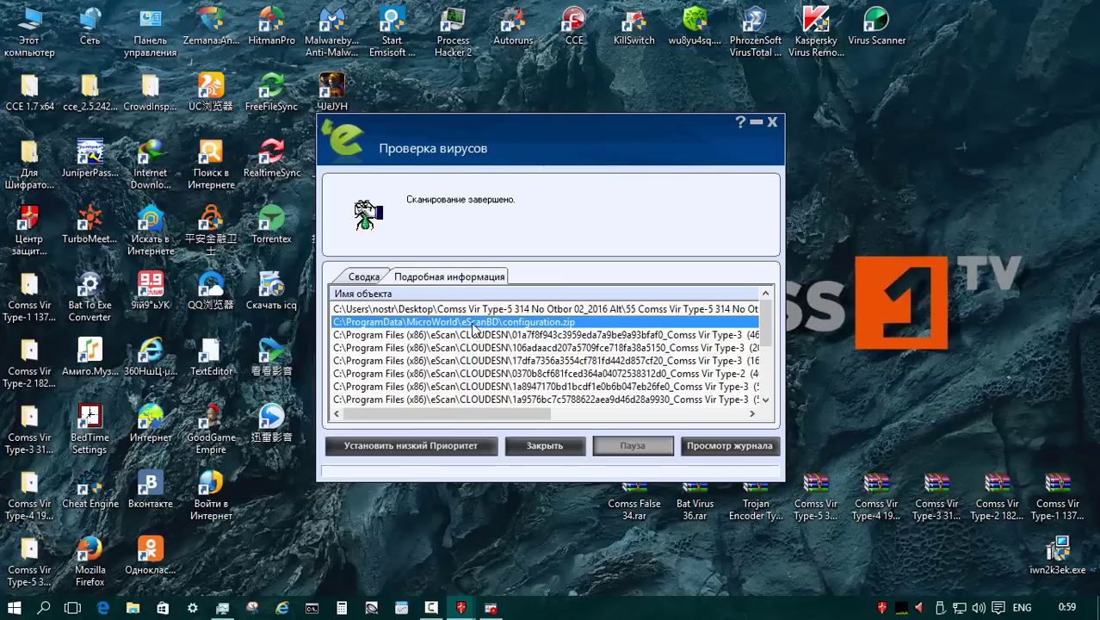
- Examine the virus names and actions taken for the scanned objects, including the first entry, and return to the scan summary
left_click_drag(500, 416, 689, 428)
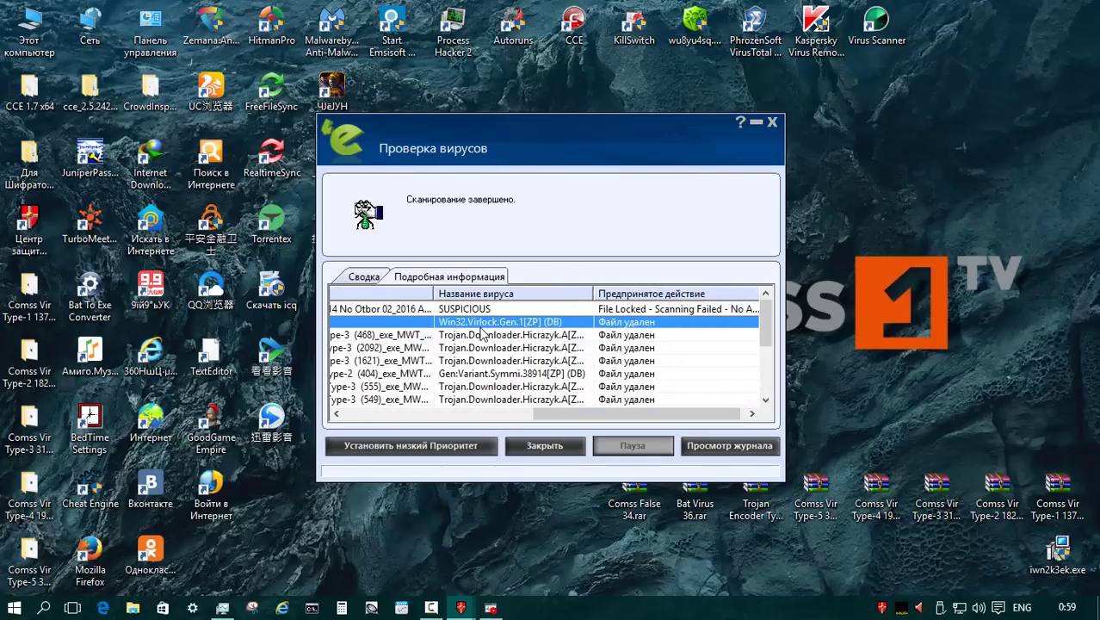
left_click_drag(603, 419, 403, 431)
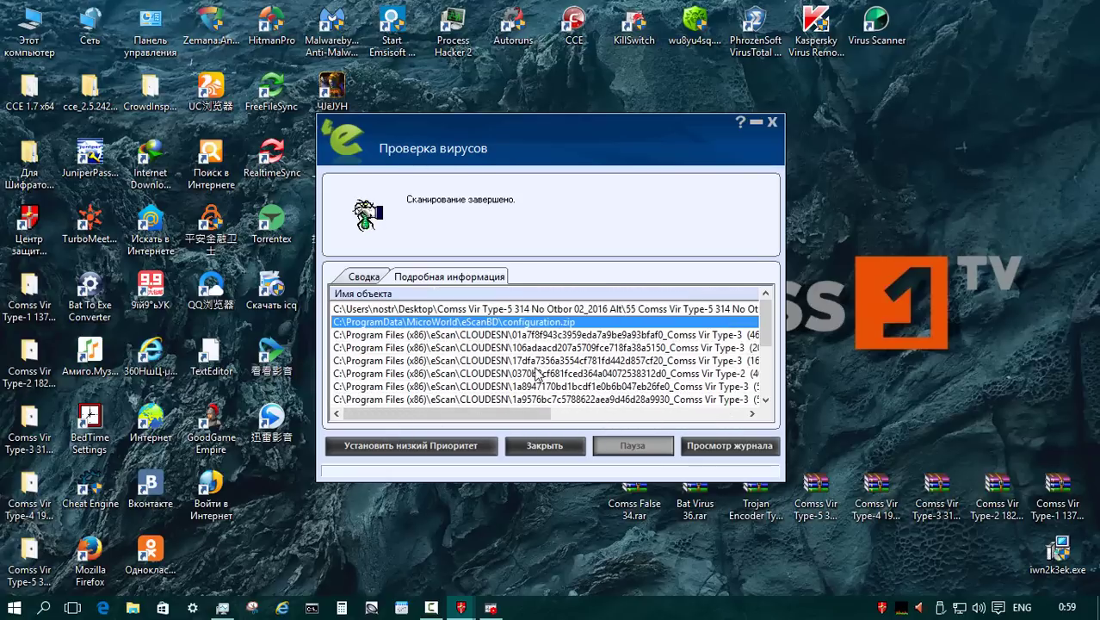
mouse_move(765, 320)
left_mouse_down()
mouse_move(766, 378)
mouse_move(768, 327)
left_mouse_up()
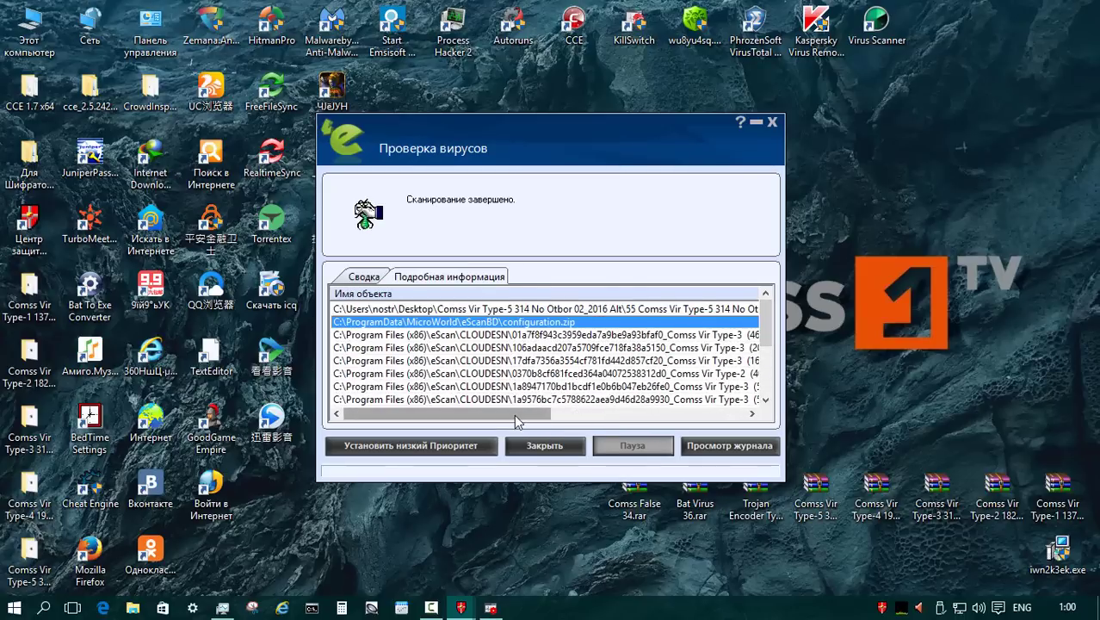
left_click(510, 308)
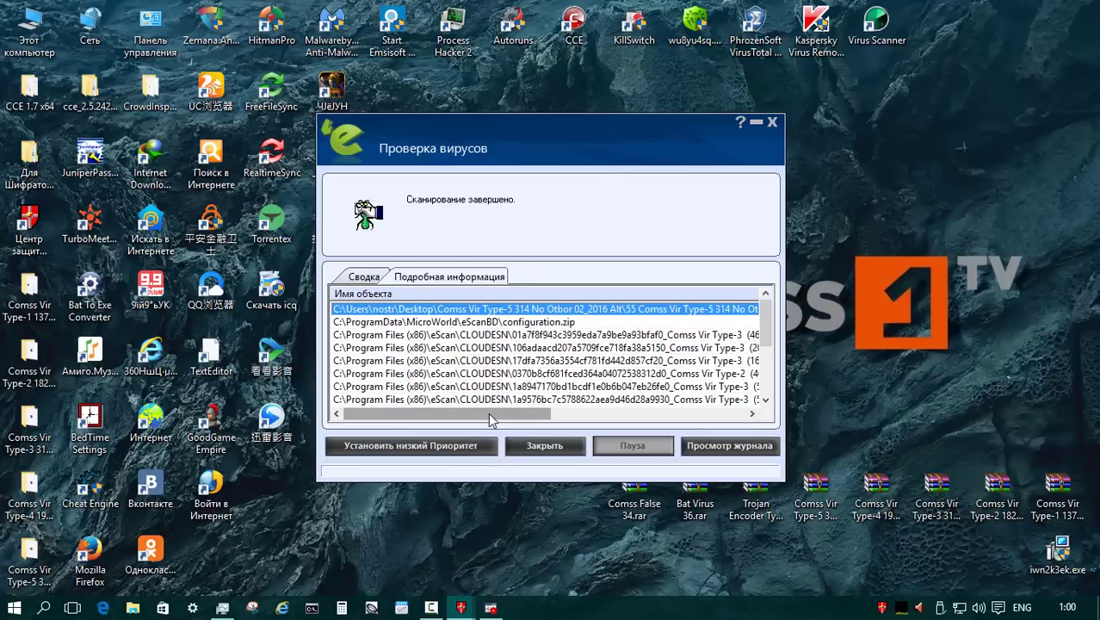
left_click_drag(488, 412, 736, 431)
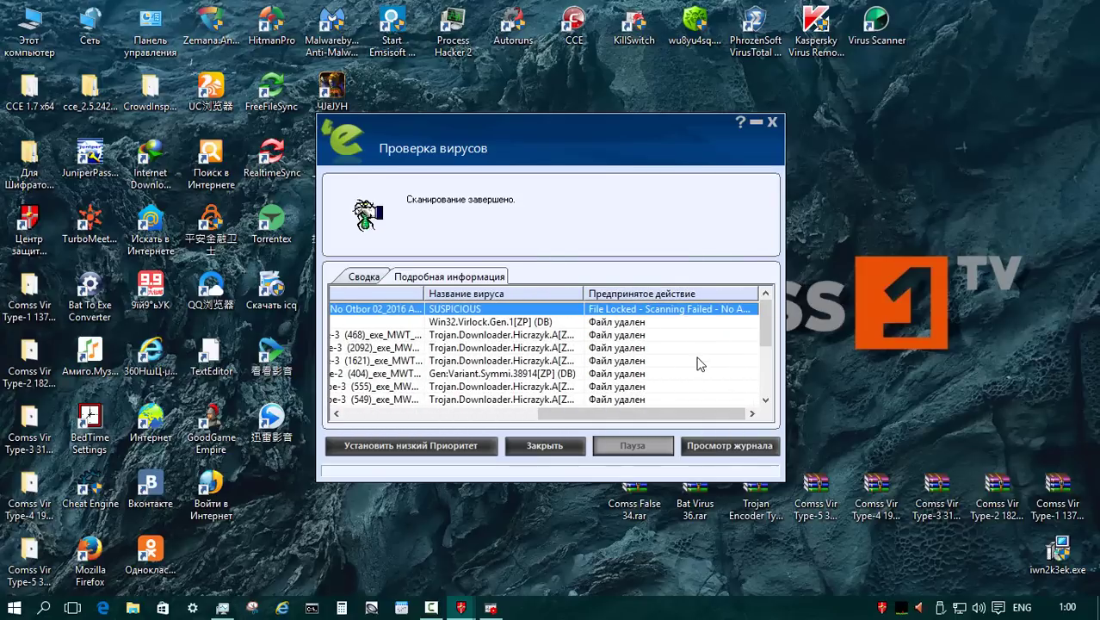
left_click(349, 277)
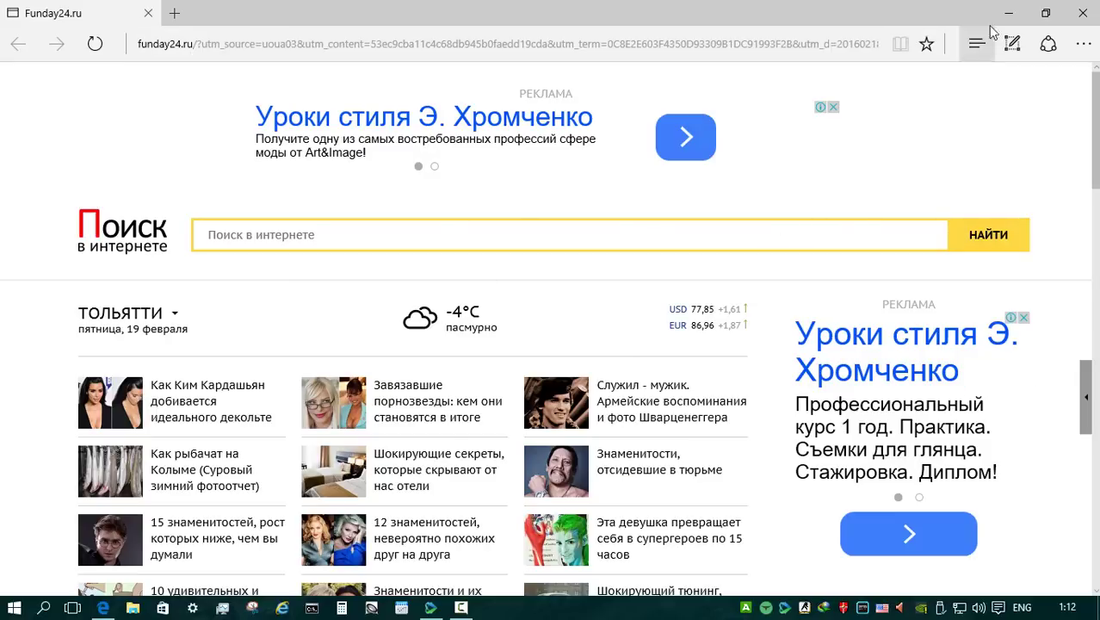
- Close the Funday24.ru browser window, the 看看影音 player and the Mail.Ru browser window
left_click(1083, 12)
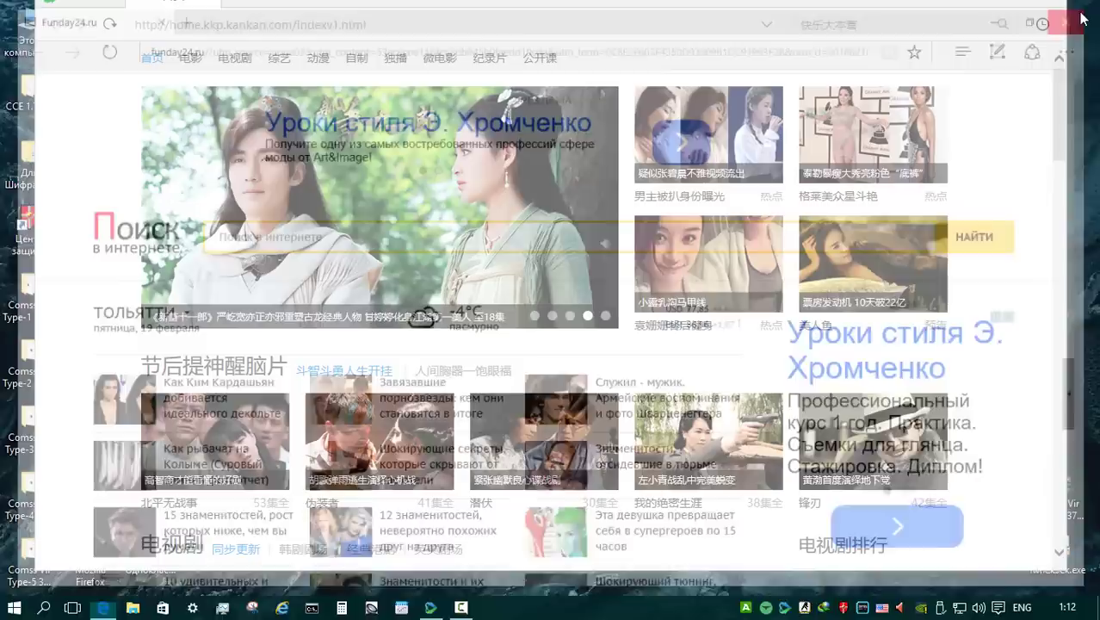
left_click_drag(769, 11, 766, 21)
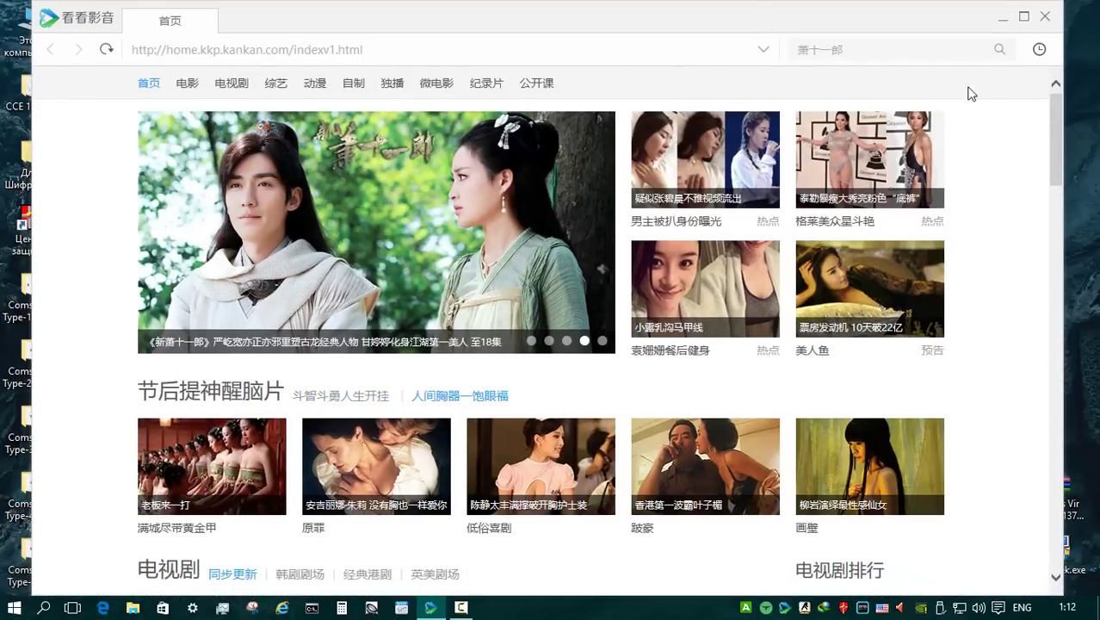
left_click(1045, 17)
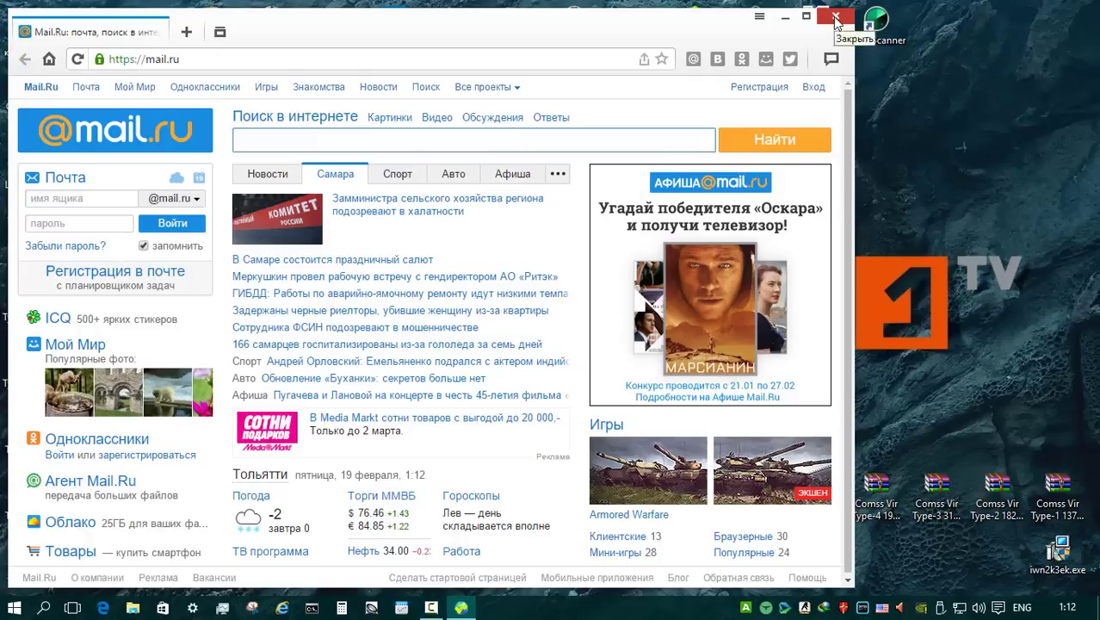
left_click(835, 16)
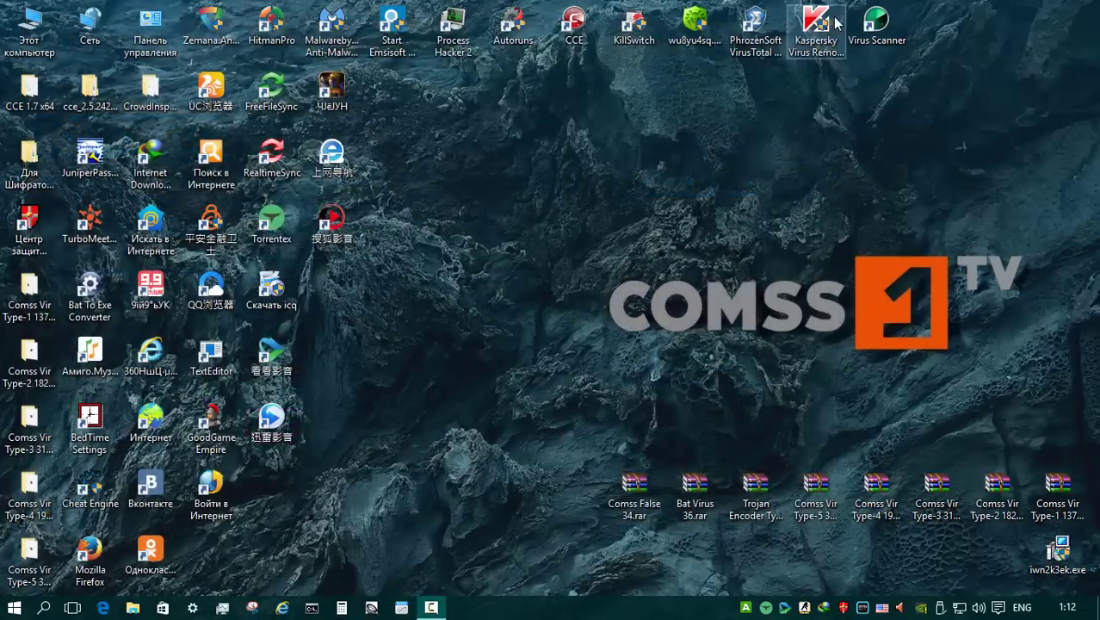
- Open Torrentex from the running background programs and close it, and dismiss the About dialog of 한국 전화번호부
left_click(766, 608)
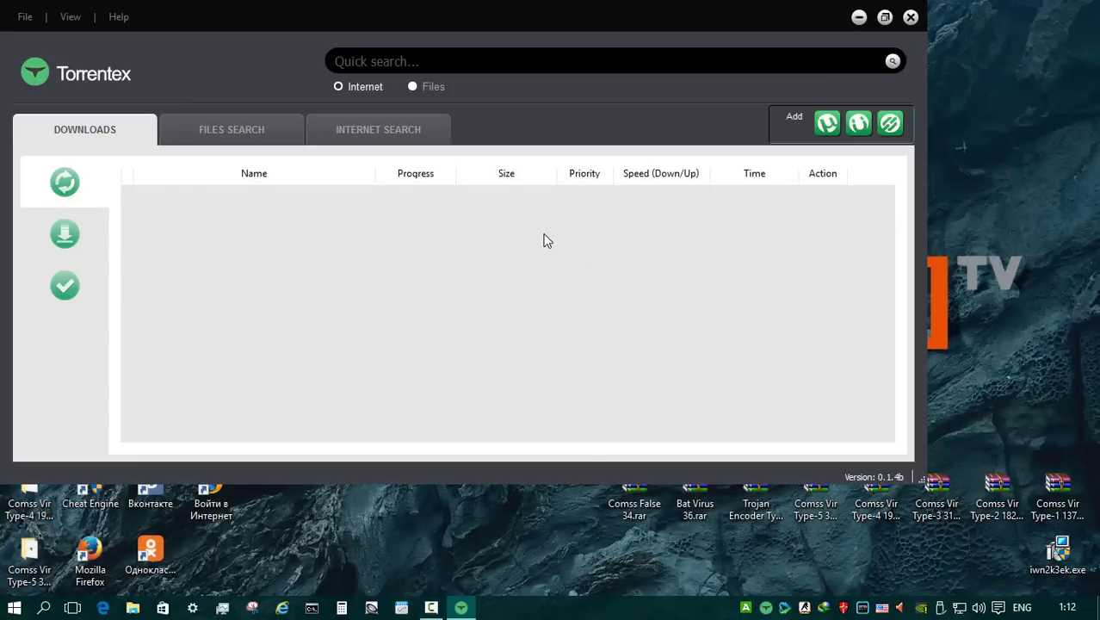
left_click(910, 17)
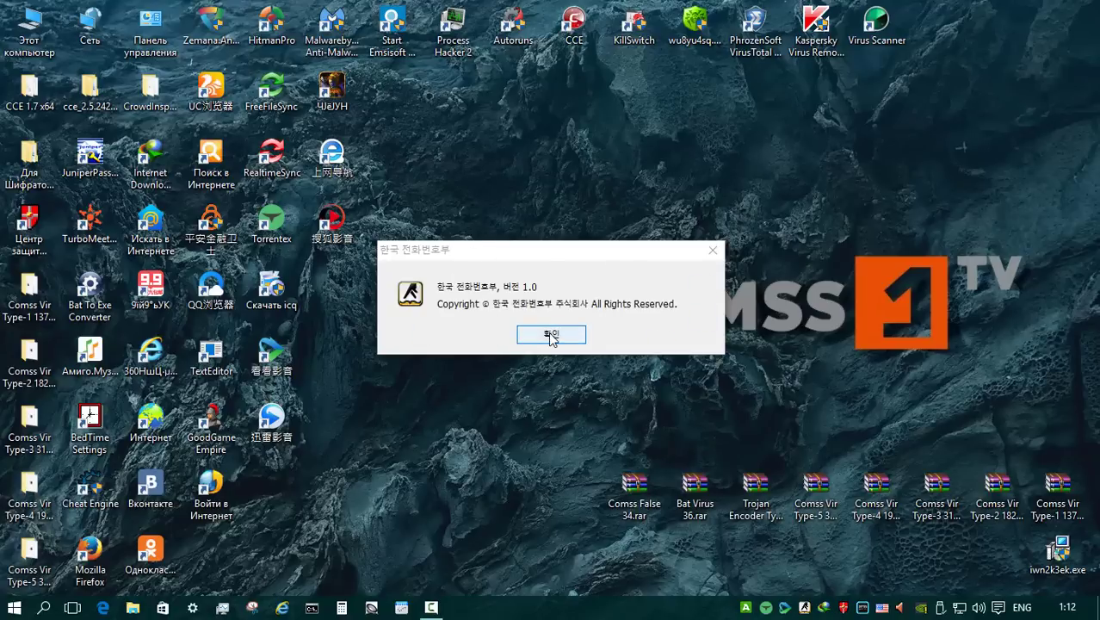
left_click(551, 336)
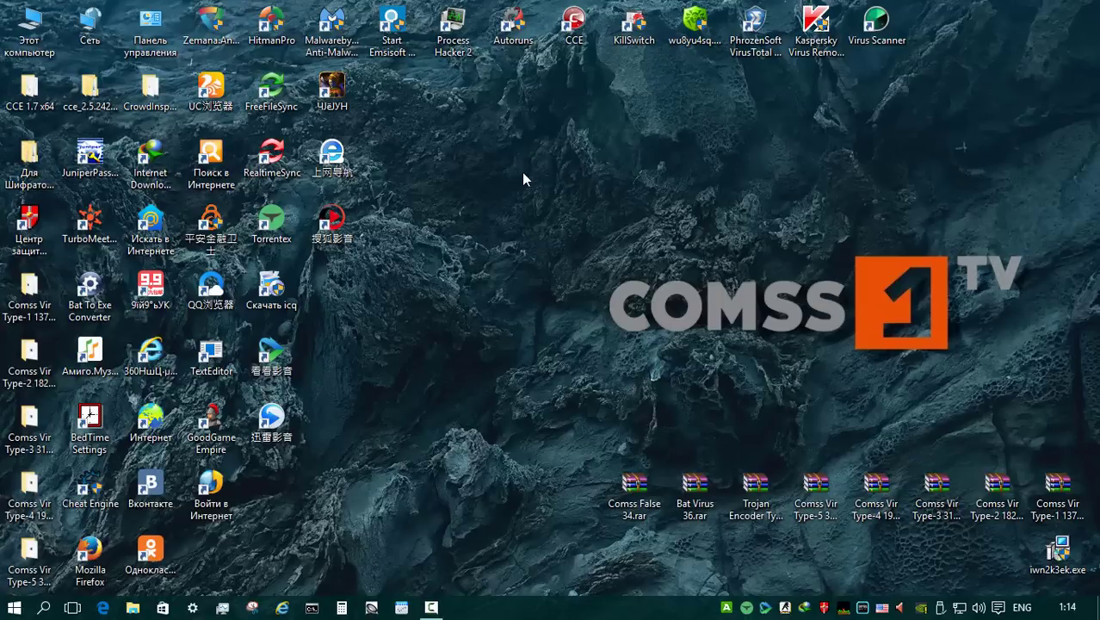
- Open the Архивы folder in the desktop's Для Шифраторов folder and try to extract P45DE3(1.40)WIN.zip
key("super+e")
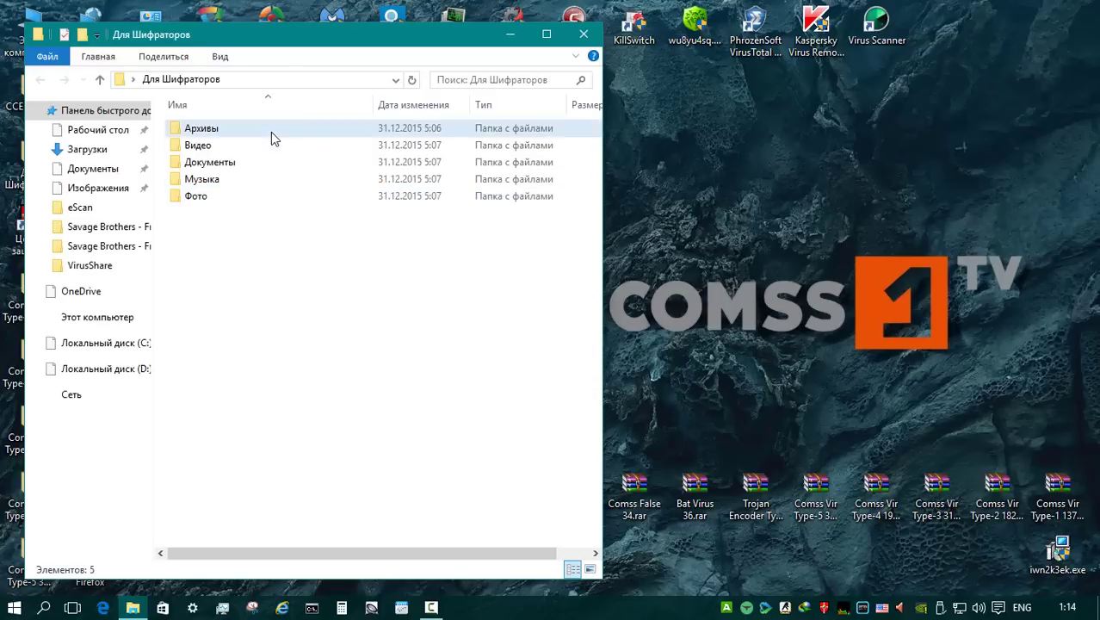
double_click(271, 132)
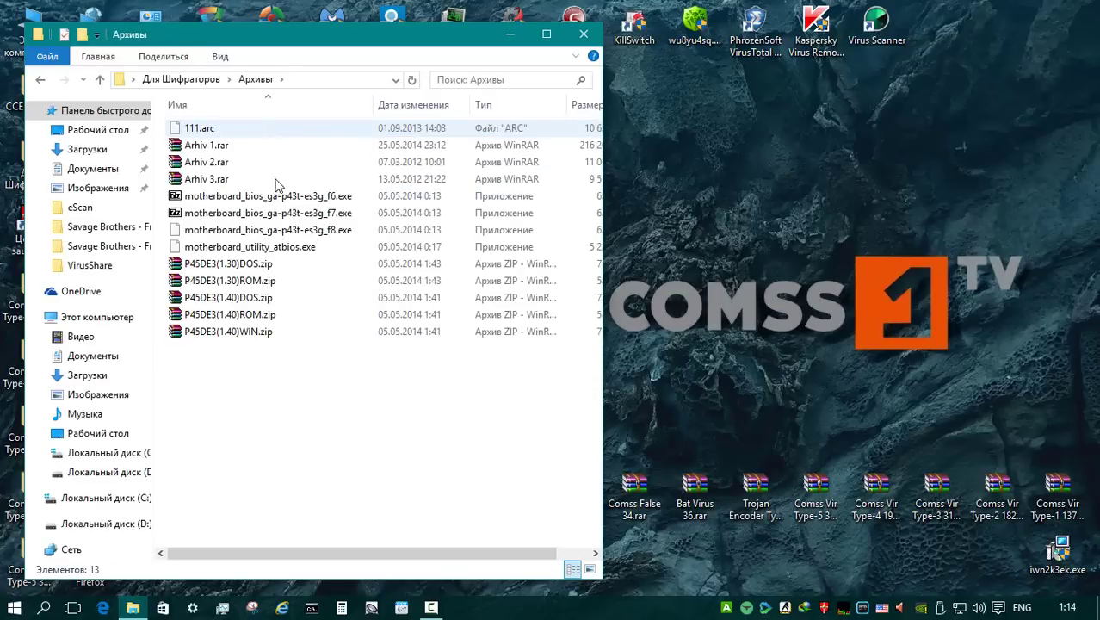
left_click(293, 335)
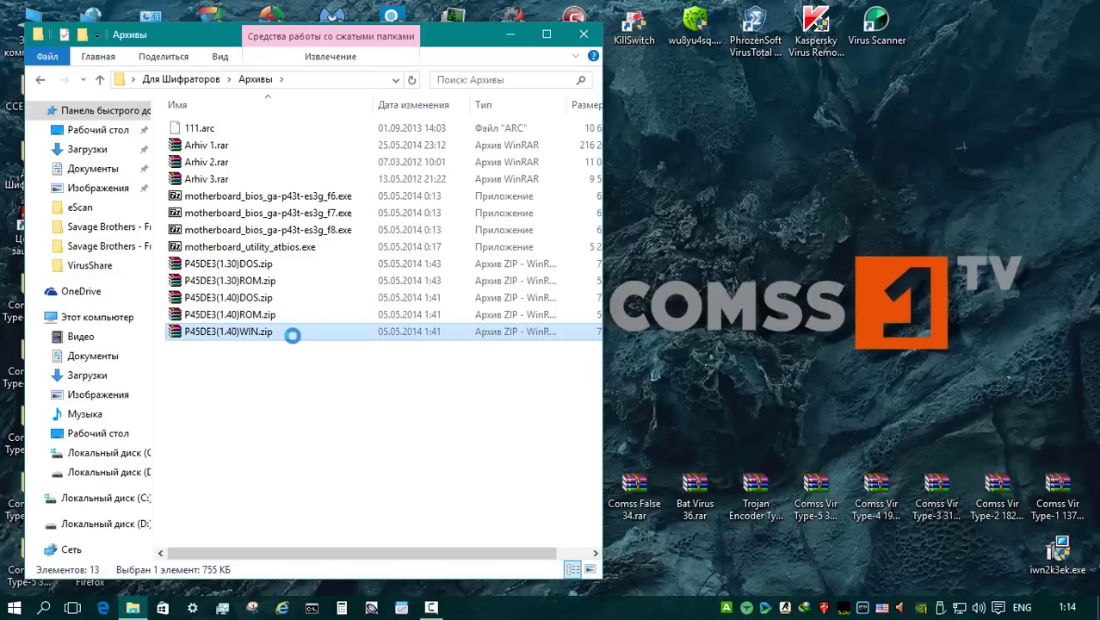
right_click(293, 335)
left_click(360, 333)
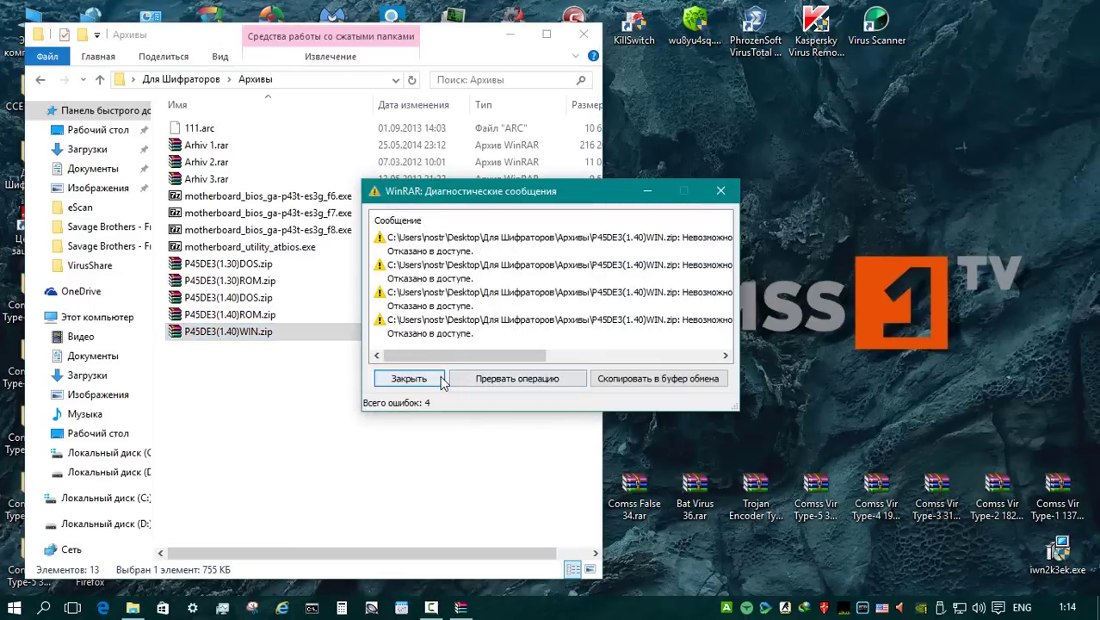
left_click(440, 383)
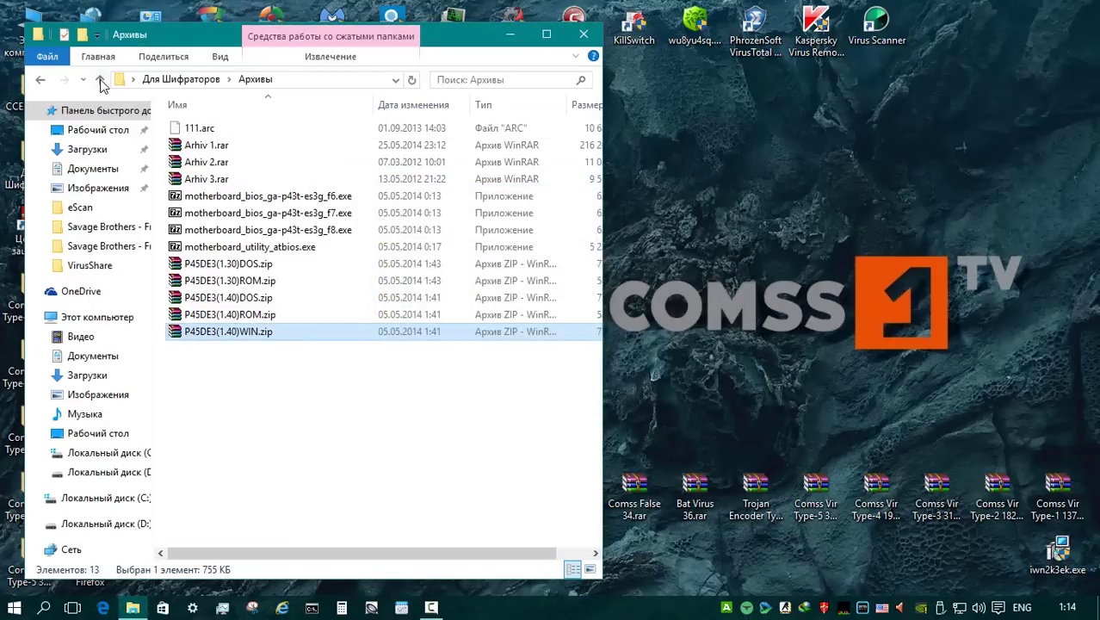
- Check the desktop test files in the Видео, Документы and Музыка folders, including Babymetal (2014) MP3
left_click(101, 81)
double_click(230, 151)
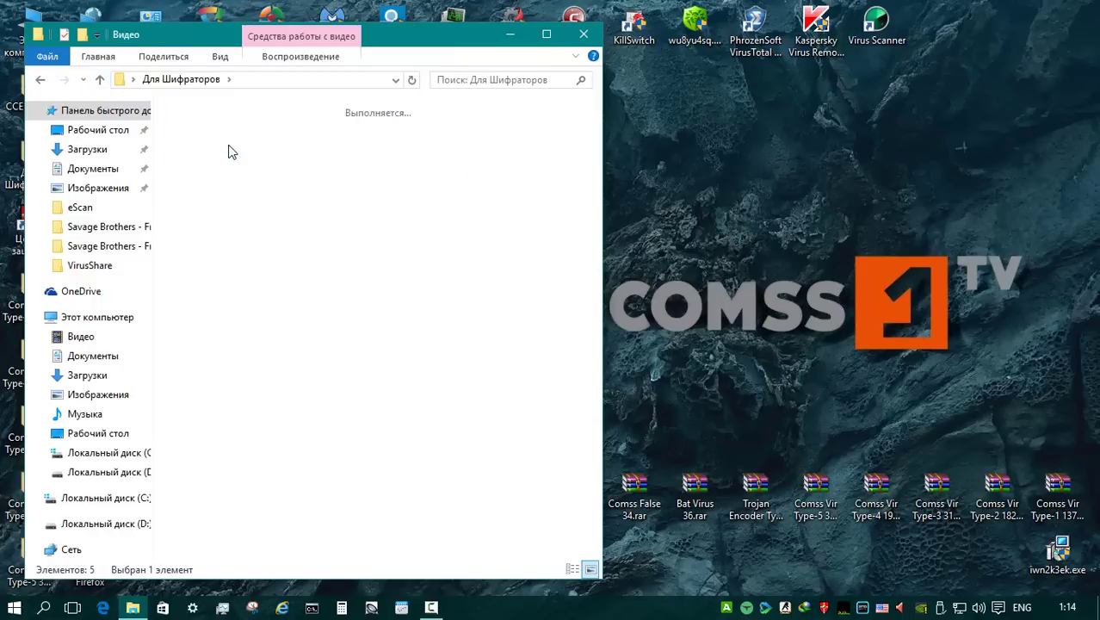
left_click(100, 79)
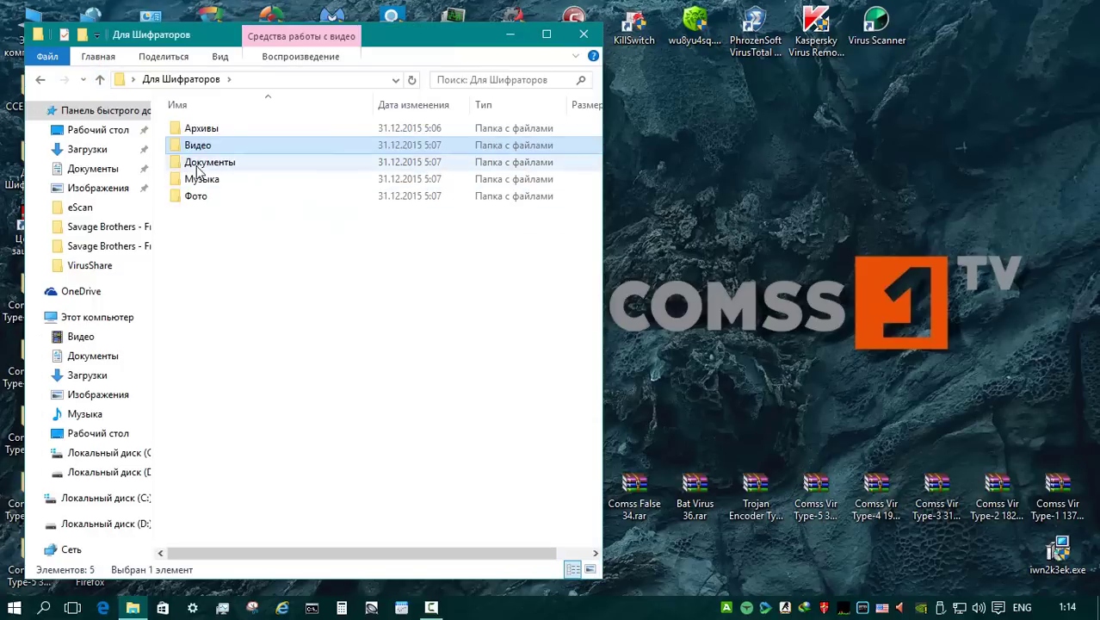
double_click(199, 165)
left_click(100, 79)
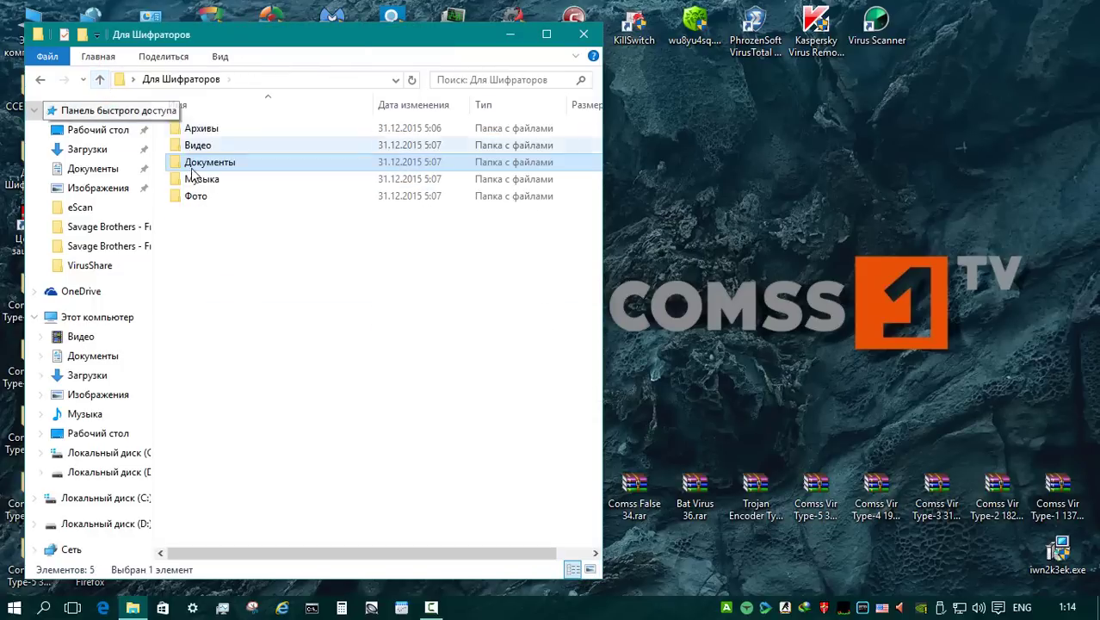
double_click(191, 178)
double_click(226, 145)
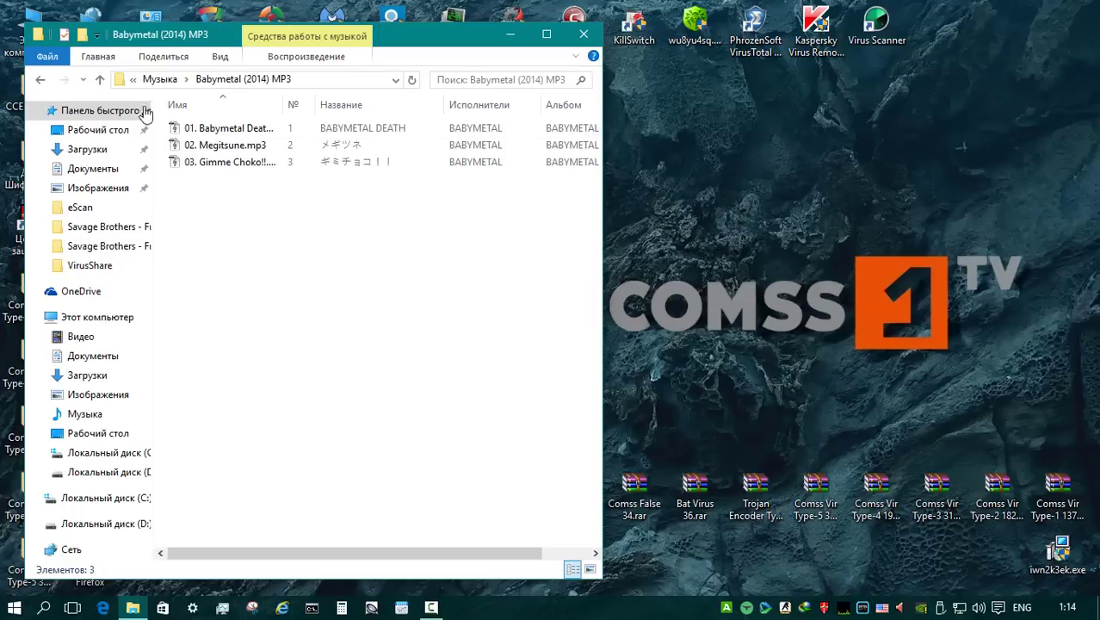
left_click(100, 80)
left_click(100, 79)
- Check the image subfolders of the desktop copy's Фото folder, ending with TIFF, and close the window
double_click(222, 130)
double_click(207, 128)
left_click(100, 79)
double_click(202, 179)
left_click(100, 80)
double_click(207, 215)
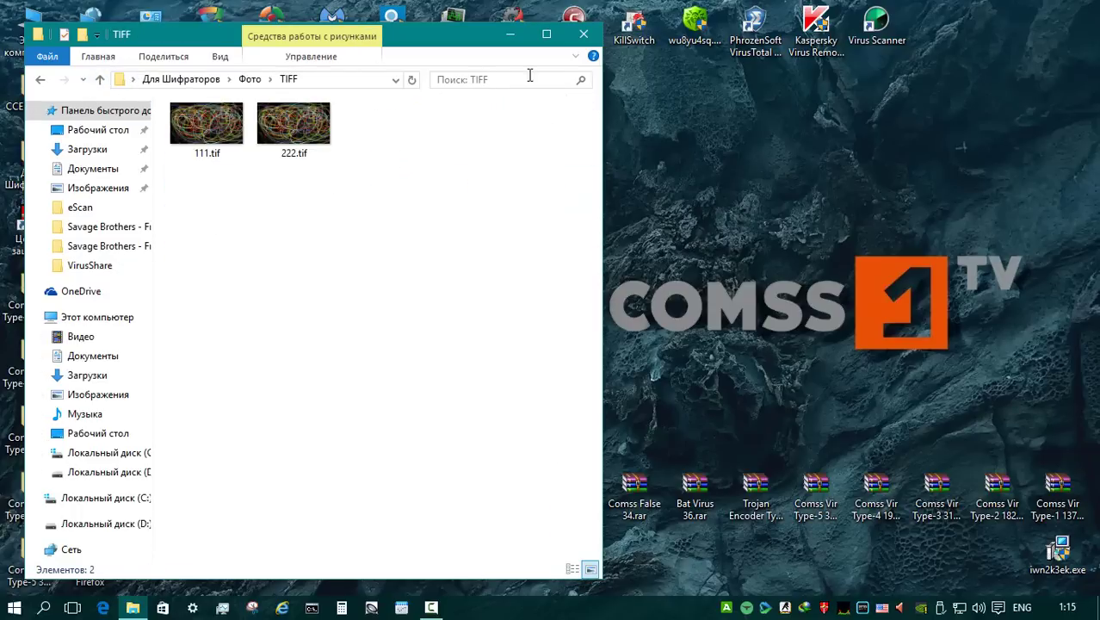
left_click(584, 35)
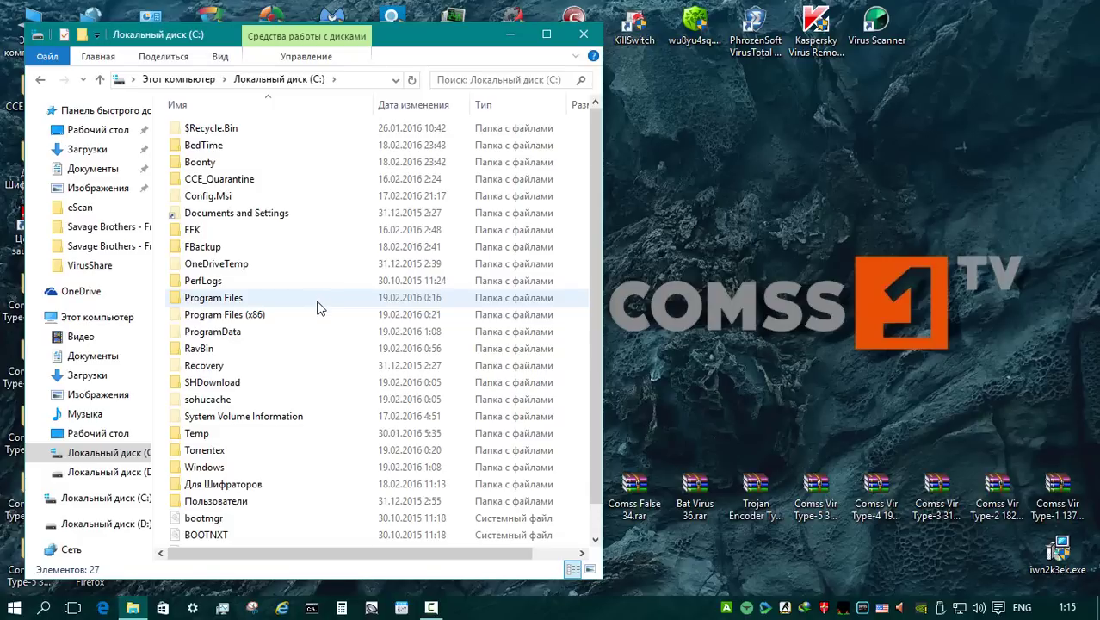
- Open Для Шифраторов on drive C: and check the archives in its Архивы folder
double_click(258, 485)
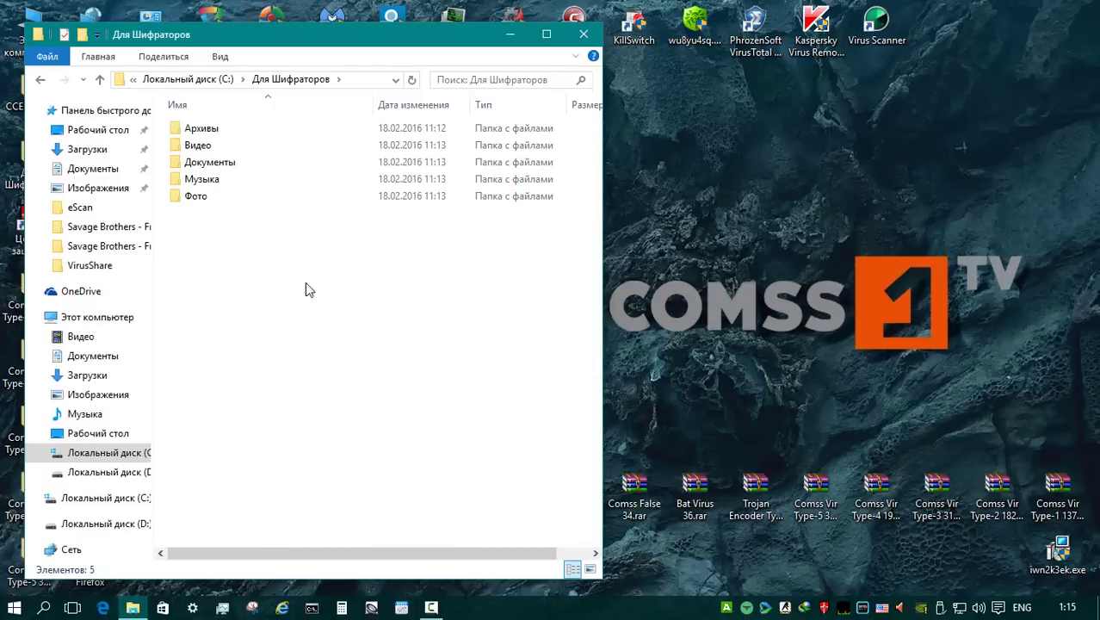
double_click(265, 129)
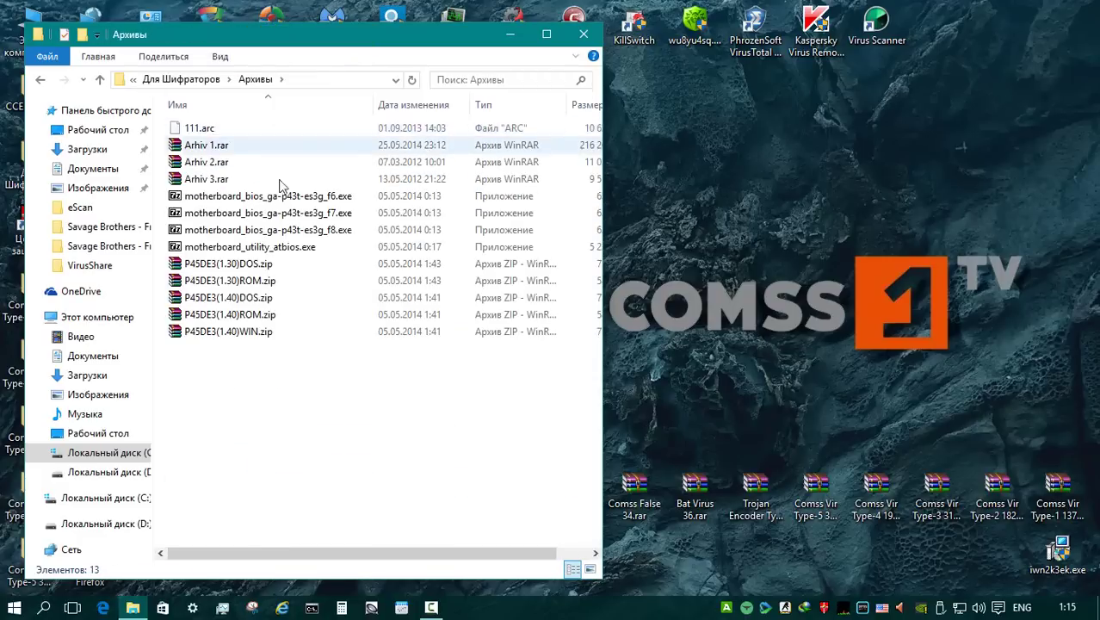
left_click(265, 339)
double_click(220, 128)
left_click(102, 80)
left_click(102, 80)
- Check the Видео and Документы folders of the drive C: copy and open 222.txt
double_click(228, 148)
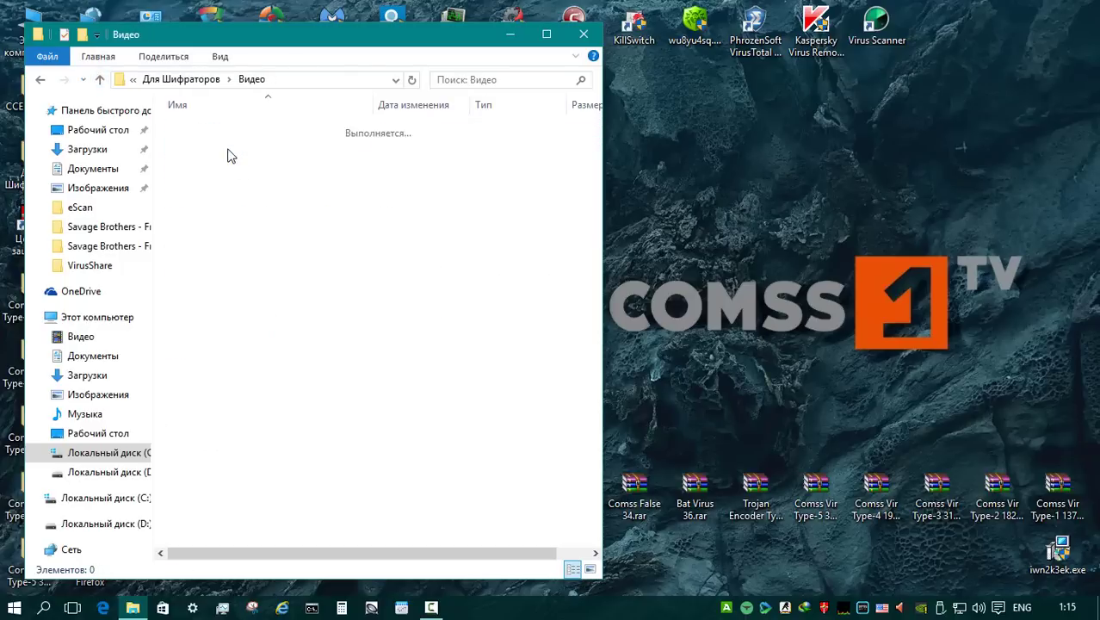
left_click(100, 80)
double_click(259, 157)
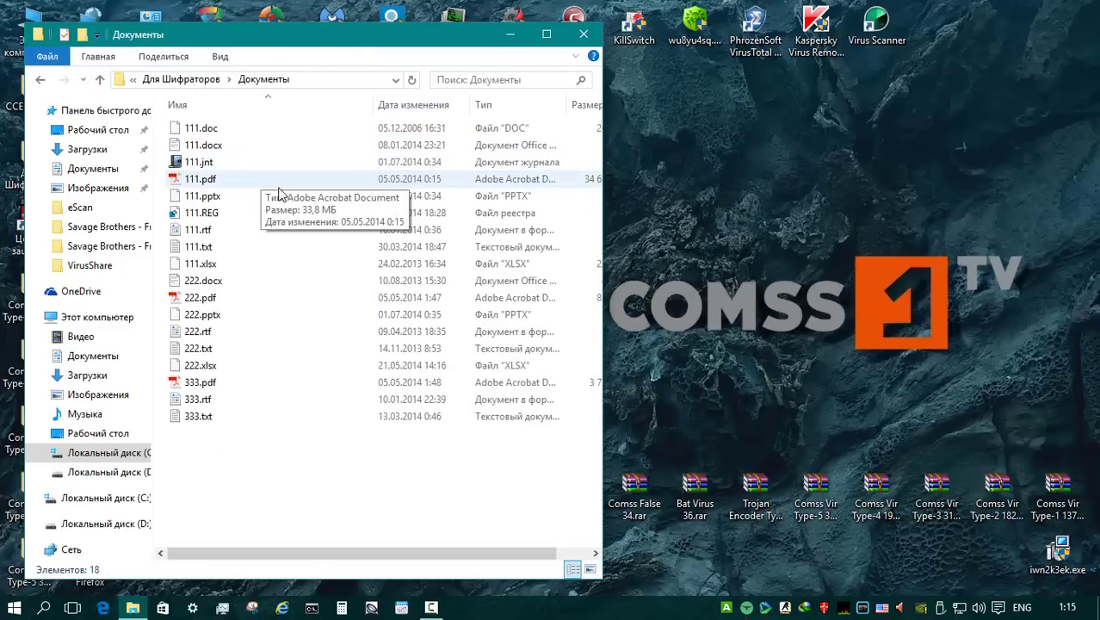
double_click(219, 350)
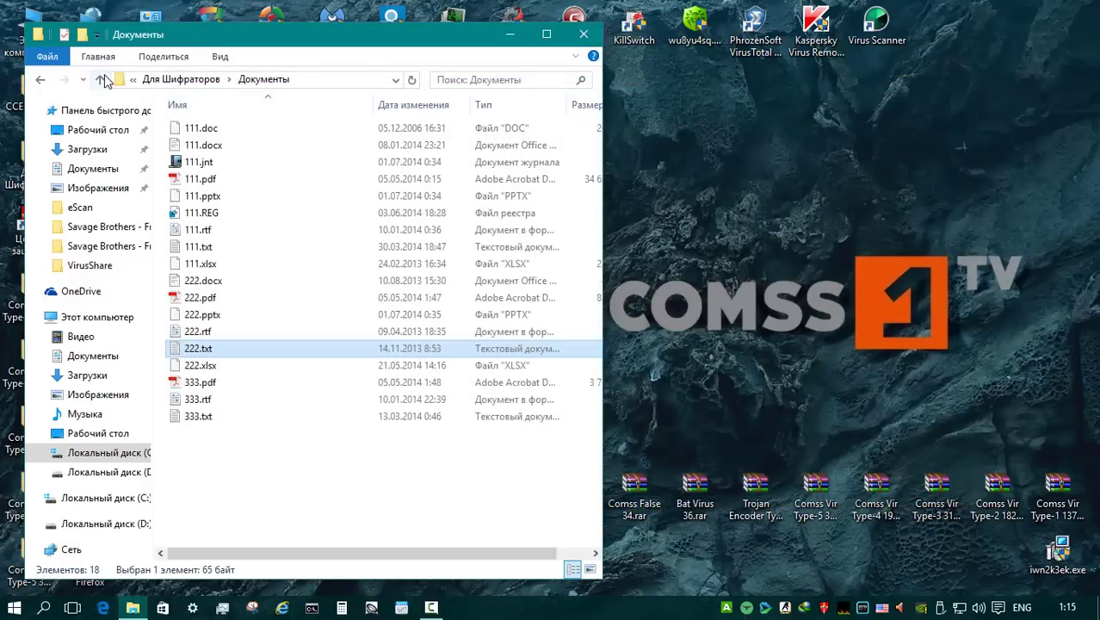
- Open Babymetal (2014) MP3 in the drive C: copy's Музыка folder and test its first track
left_click(99, 80)
double_click(234, 164)
double_click(233, 147)
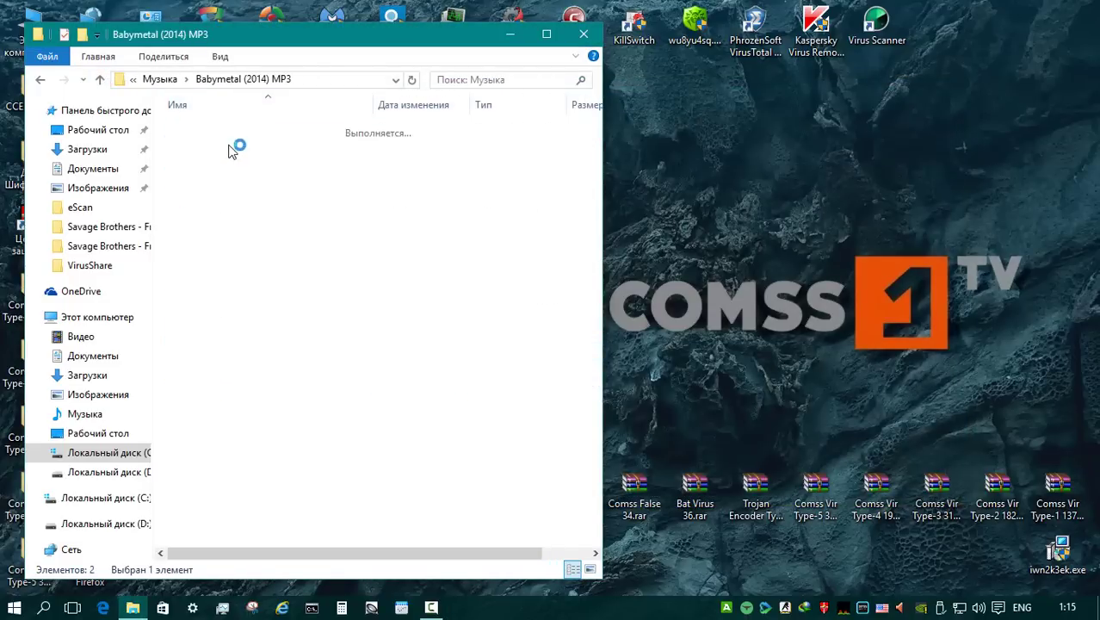
double_click(228, 129)
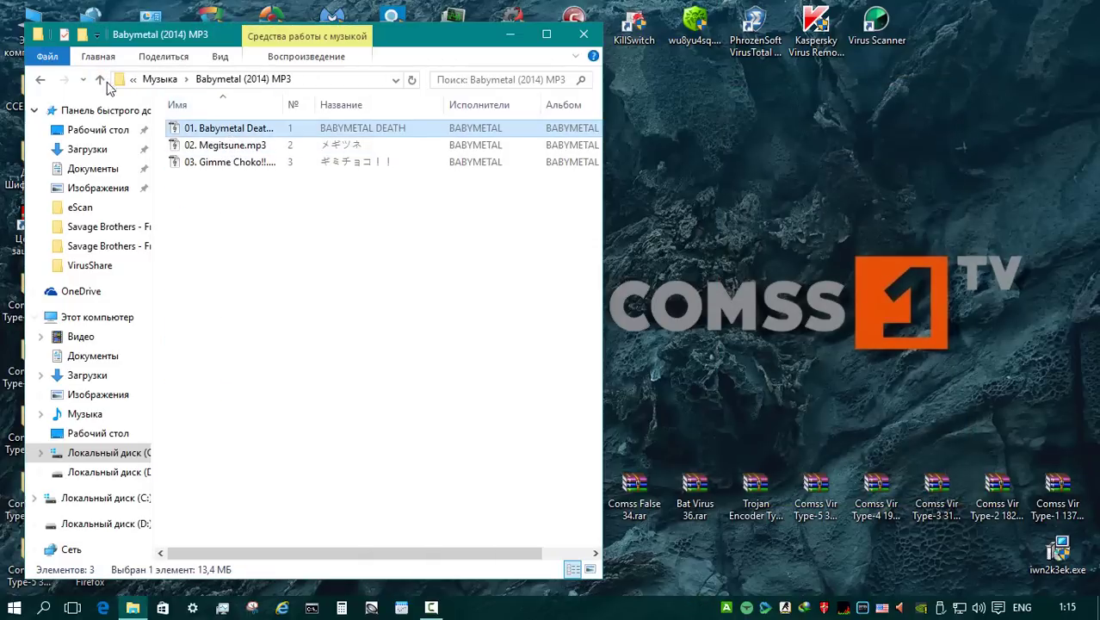
left_click(100, 79)
left_click(100, 79)
- Check the image subfolders of the drive C: copy's Фото folder, from BMP to TIFF, and close the window
double_click(245, 196)
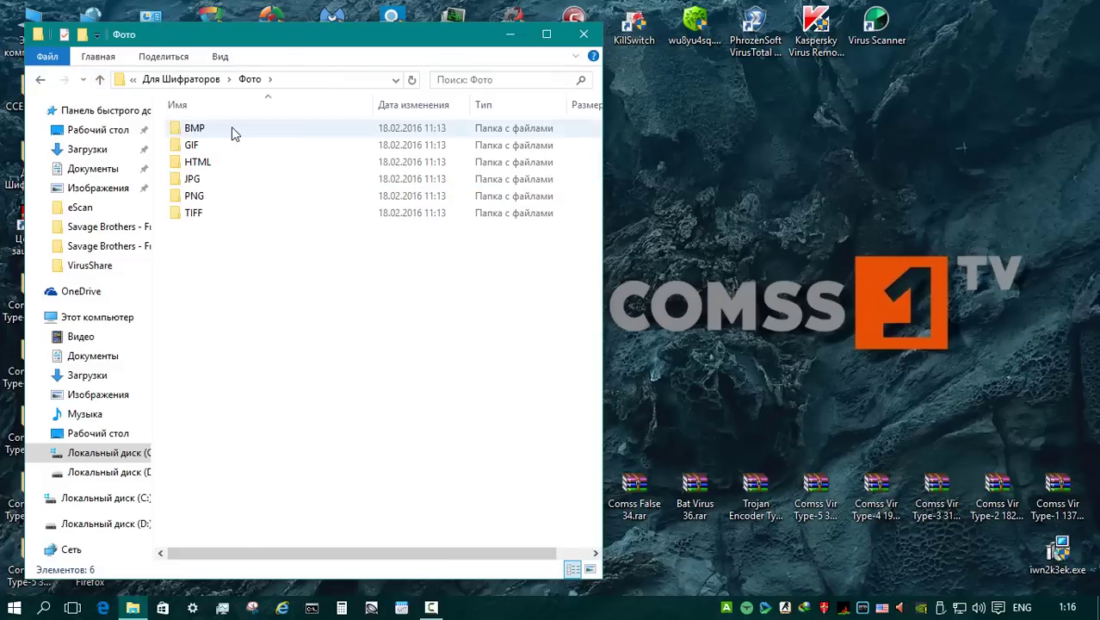
double_click(232, 133)
left_click(100, 80)
double_click(191, 145)
left_click(100, 80)
double_click(194, 187)
left_click(100, 80)
double_click(508, 114)
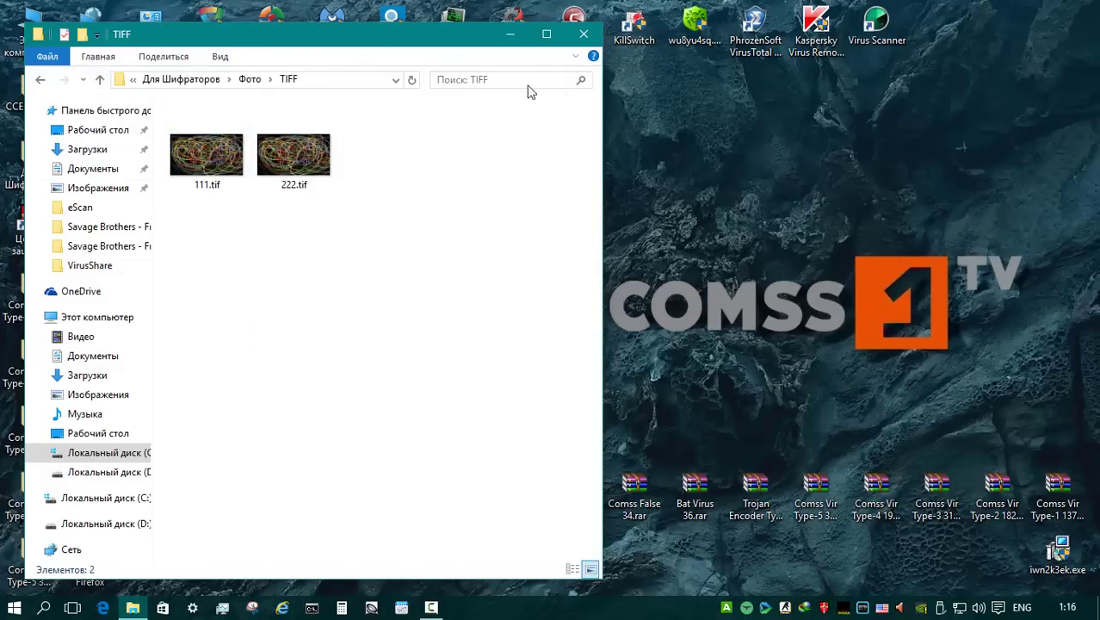
left_click(583, 33)
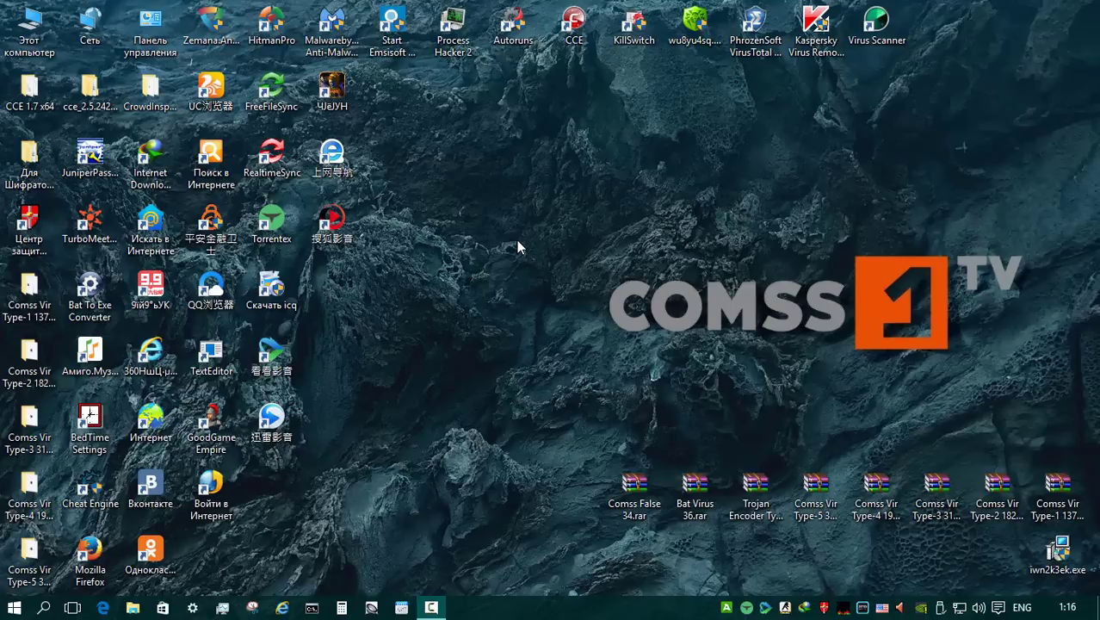
- Try to delete the Comss Vir Type-1 1370 Otbor 16-24_01_2016 folder from the desktop, skipping all items that require permission
left_click(24, 288)
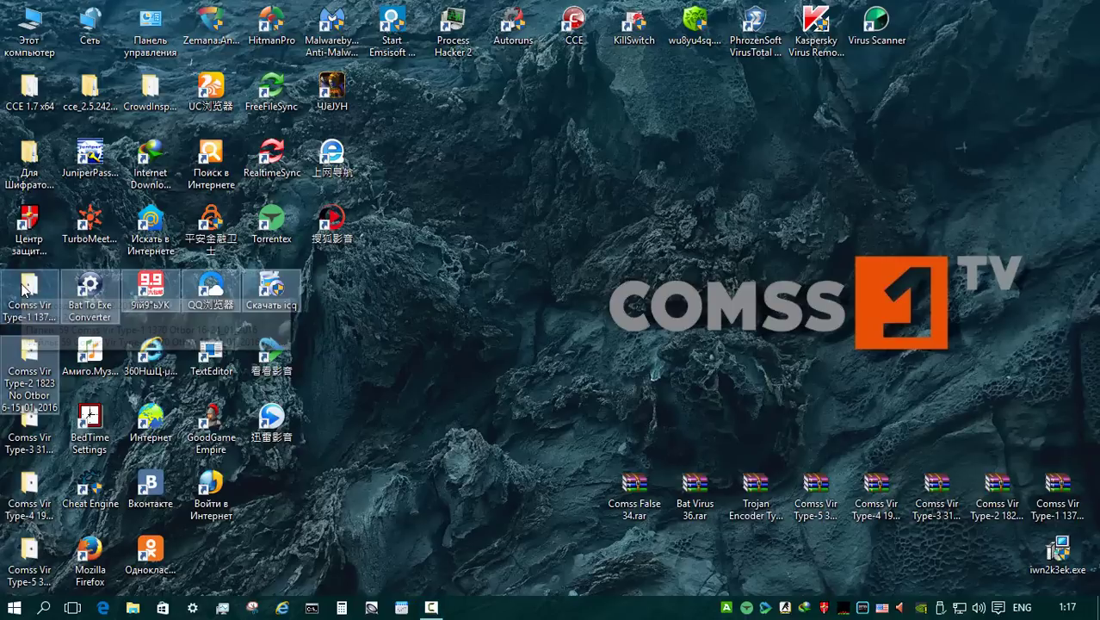
key("Delete")
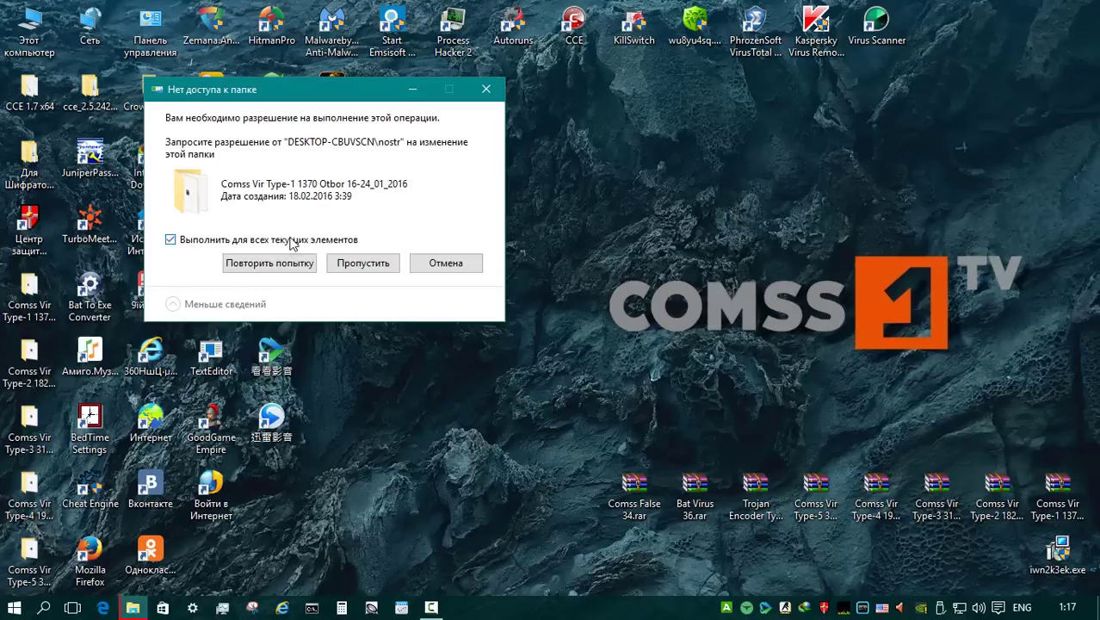
left_click(362, 263)
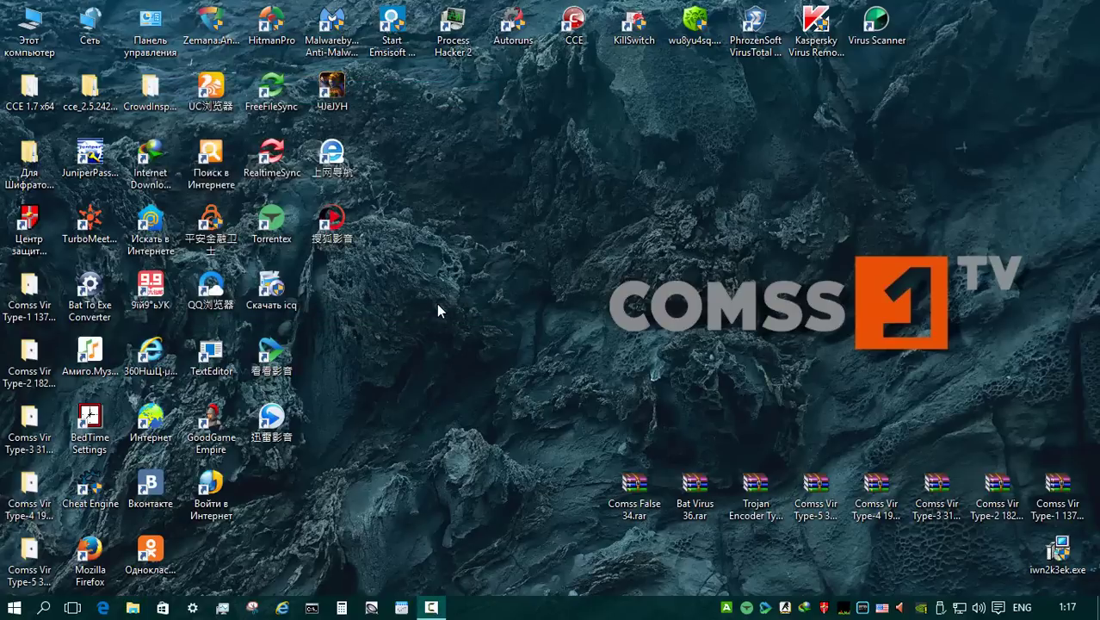
- Open the desktop's Comss Vir Type-1 1370 folder and try to delete everything inside it, cancelling at the access-denied dialog
double_click(29, 291)
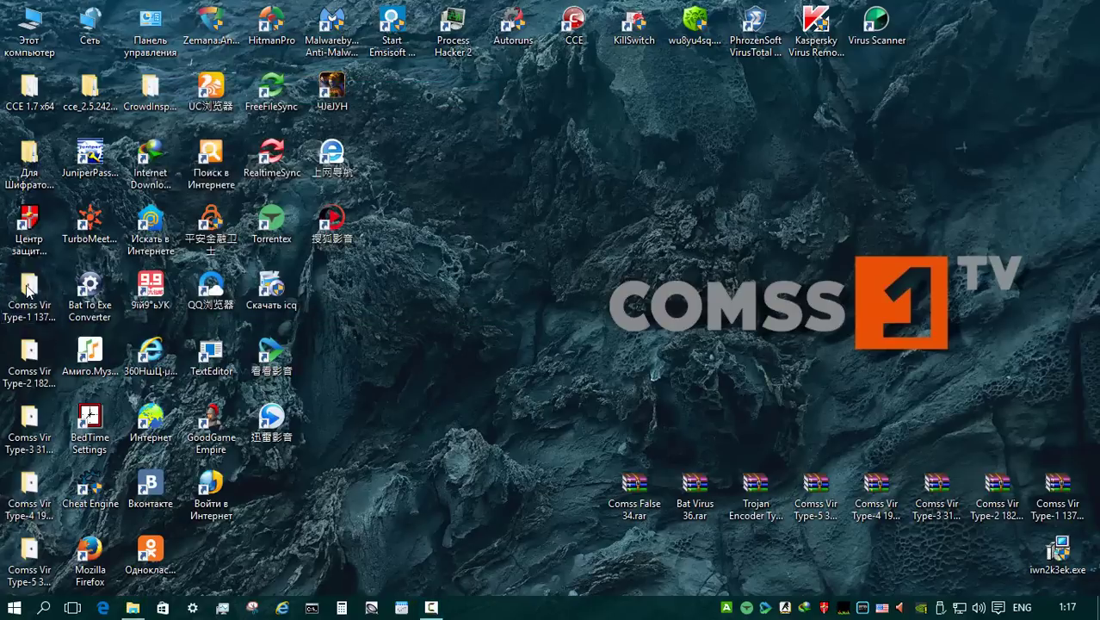
double_click(373, 129)
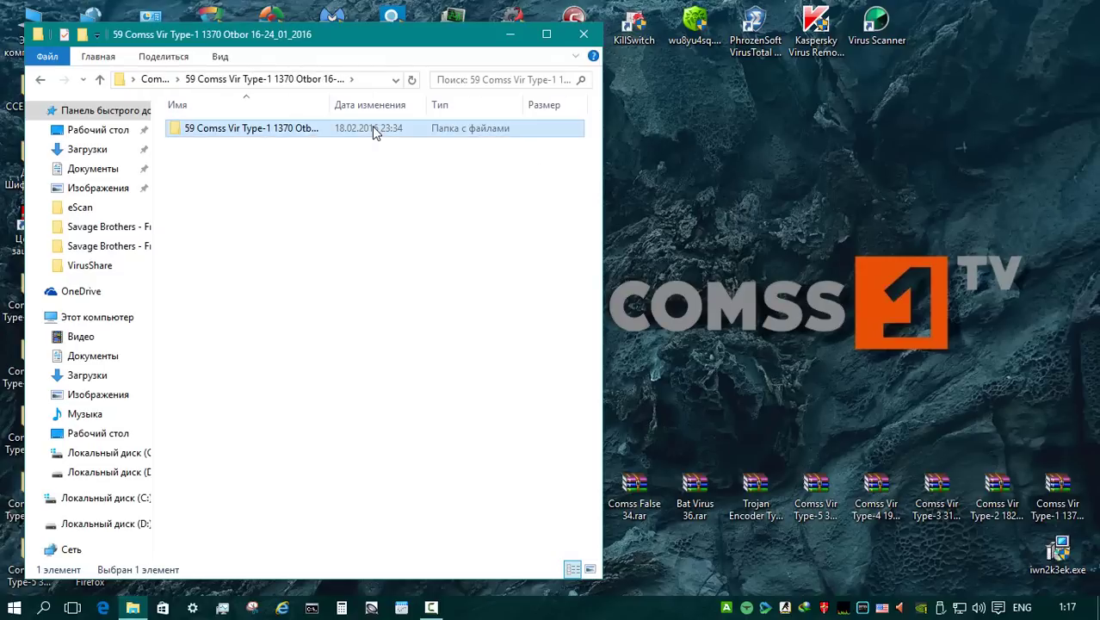
left_click(100, 79)
left_click(100, 80)
key("ctrl+a")
key("Delete")
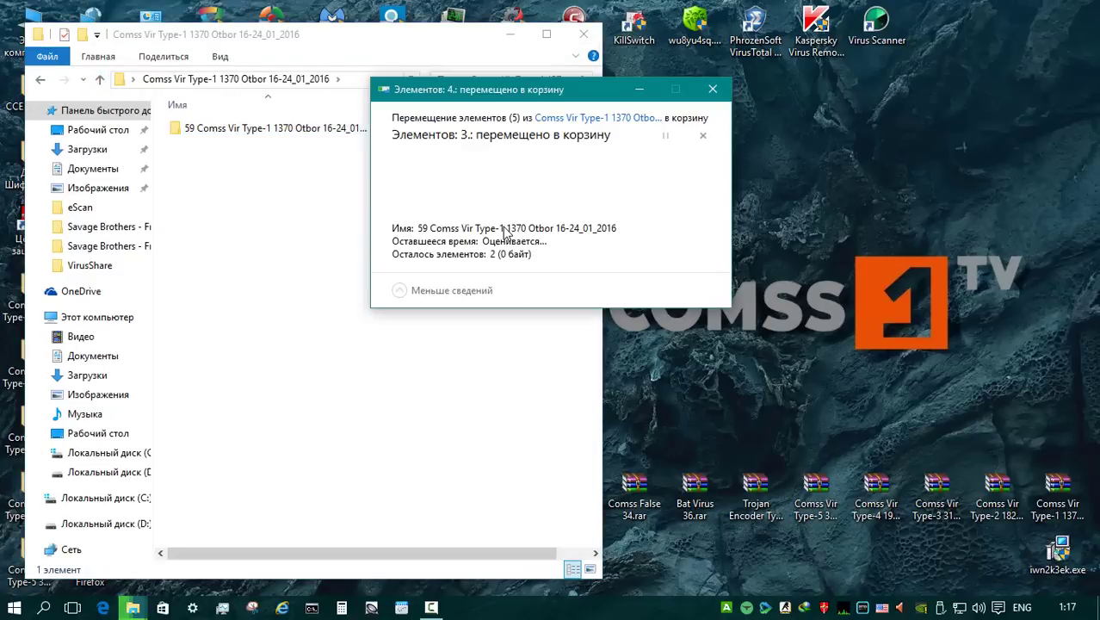
left_click(603, 238)
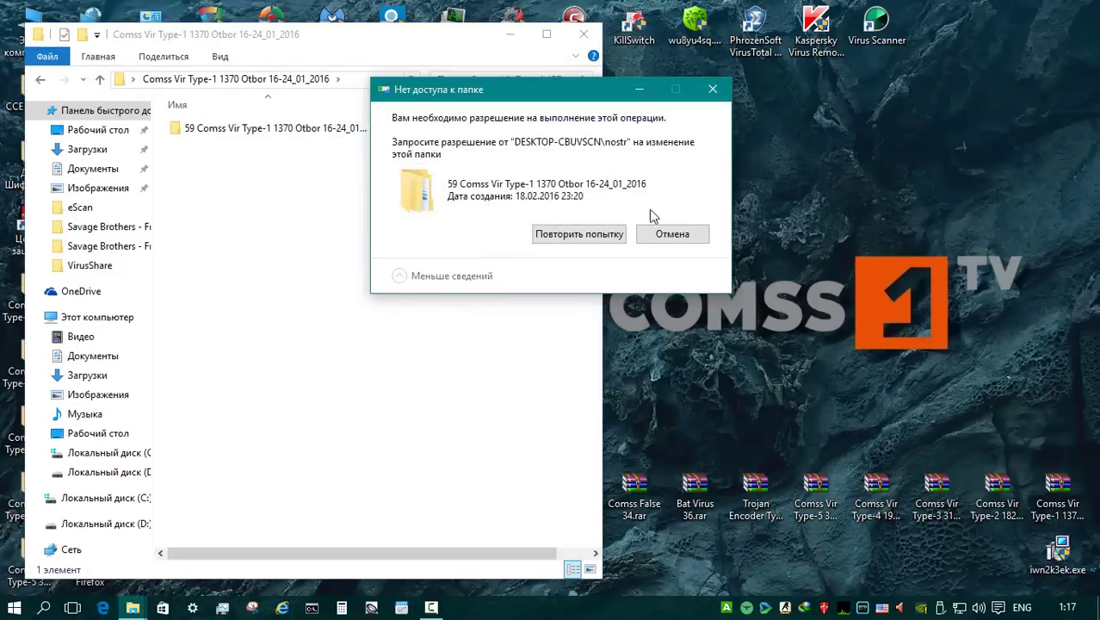
left_click(673, 233)
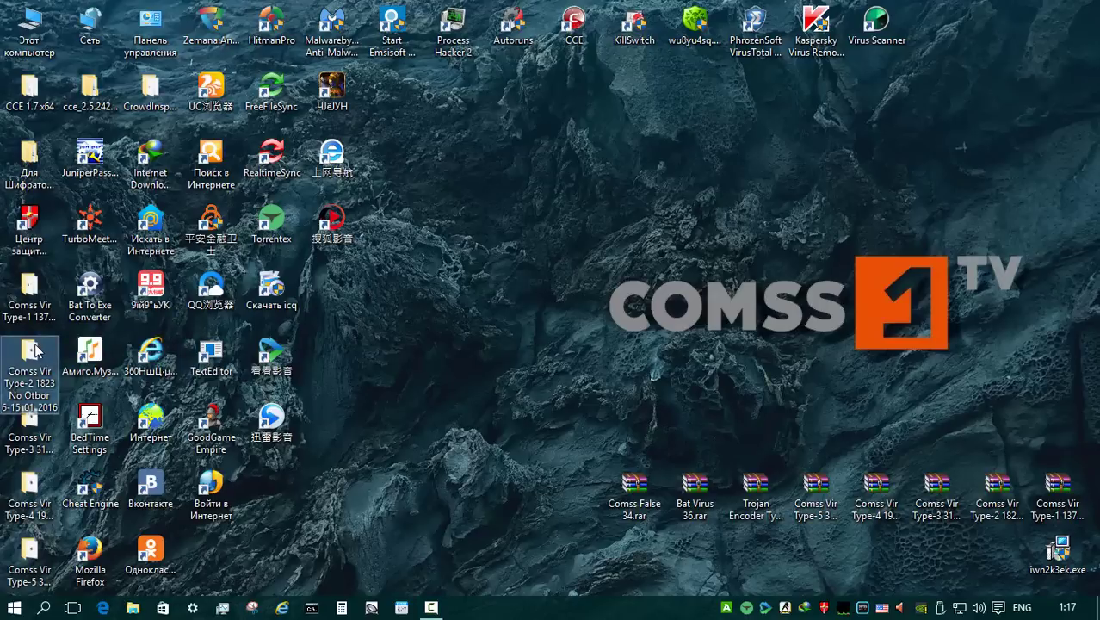
- Check the contents of the Comss Vir Type-2 1823 and Comss Vir Type-4 1950 folders on the desktop
double_click(34, 353)
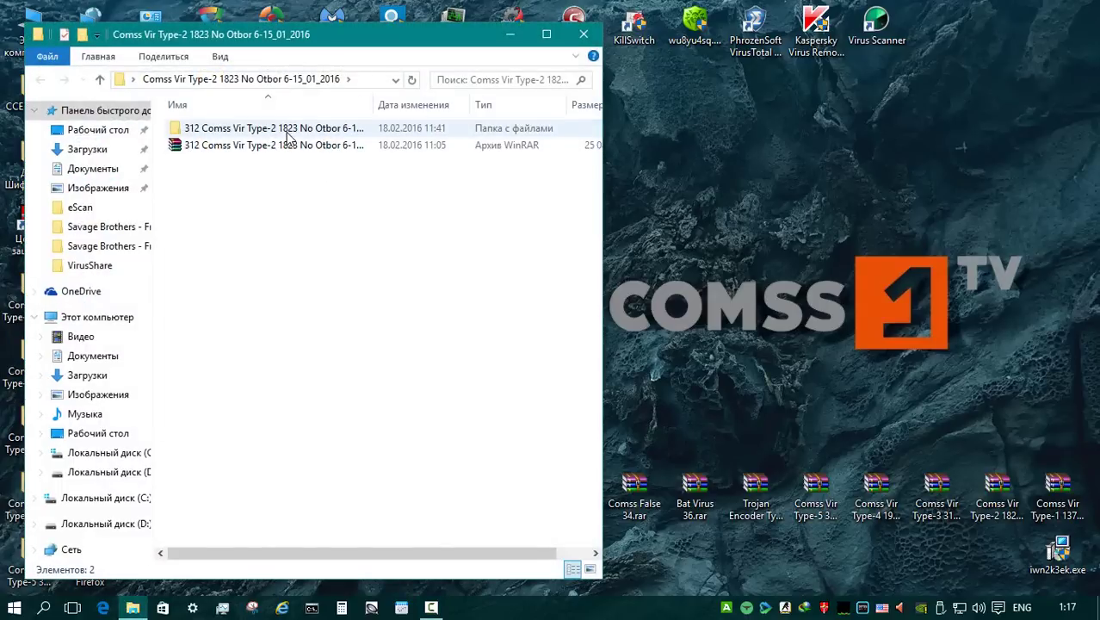
left_click(133, 608)
double_click(29, 489)
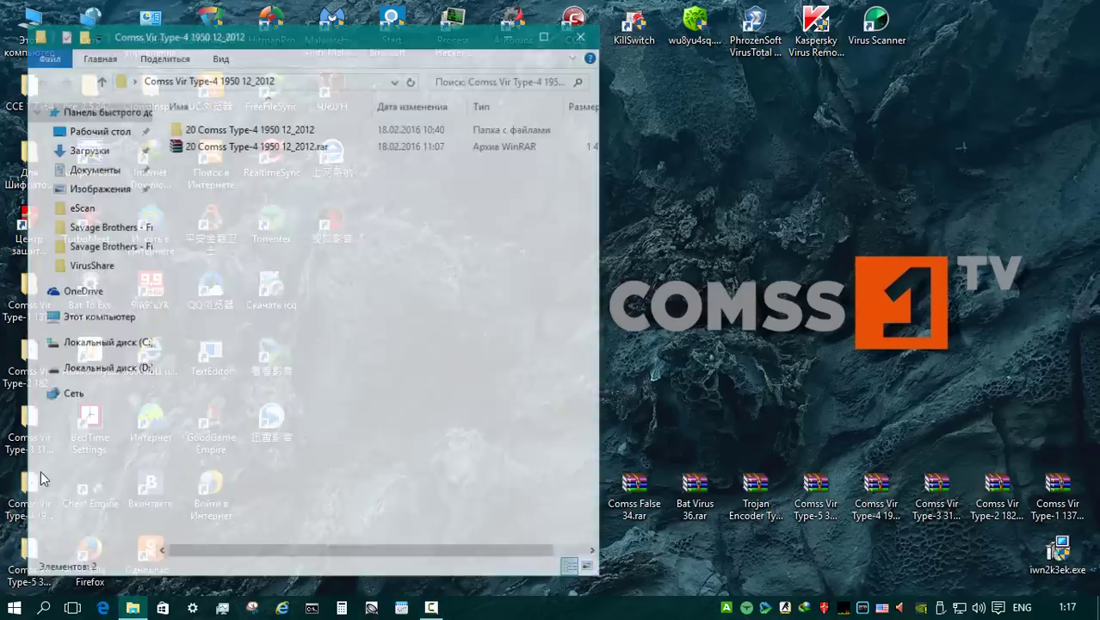
left_click(584, 33)
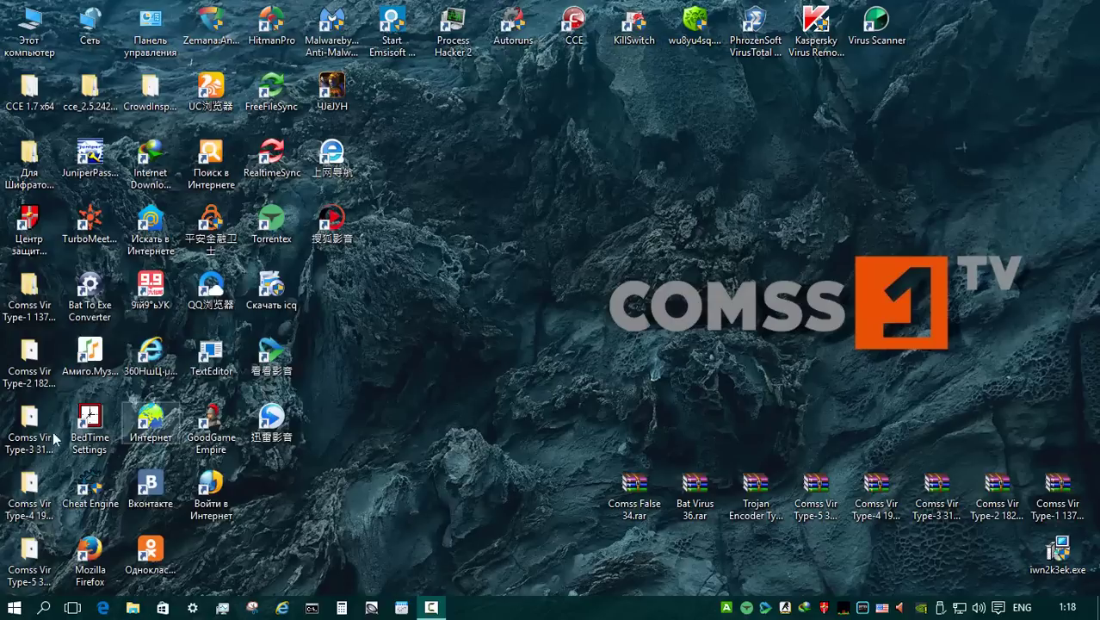
- Delete the 787 Comss Vir Type-3 3116 subfolder from the Type-3 folder and close the window
left_click(318, 131)
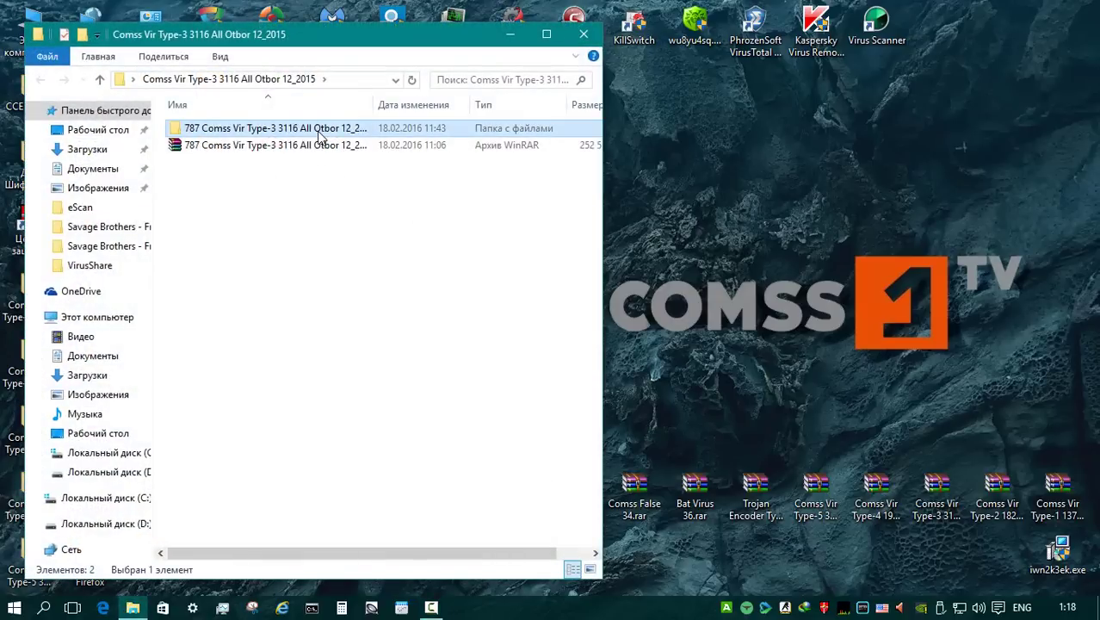
key("Delete")
left_click(584, 34)
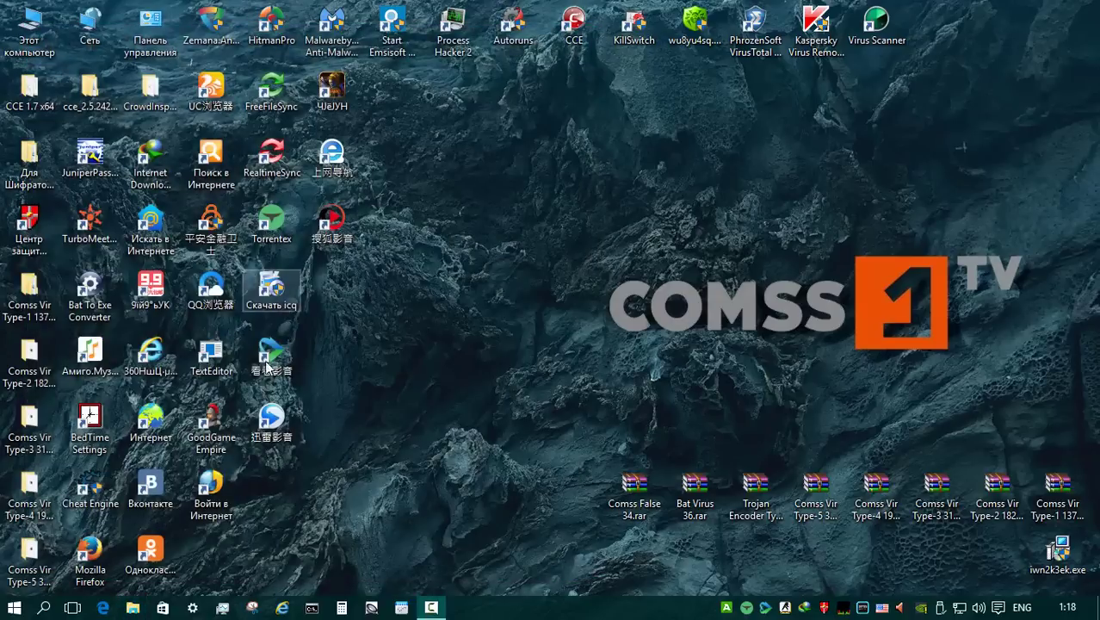
- Open the desktop's Comss Vir Type-5 314 folder and try to delete its 55 Comss Vir Type-5 314 subfolder
double_click(48, 565)
left_click(290, 127)
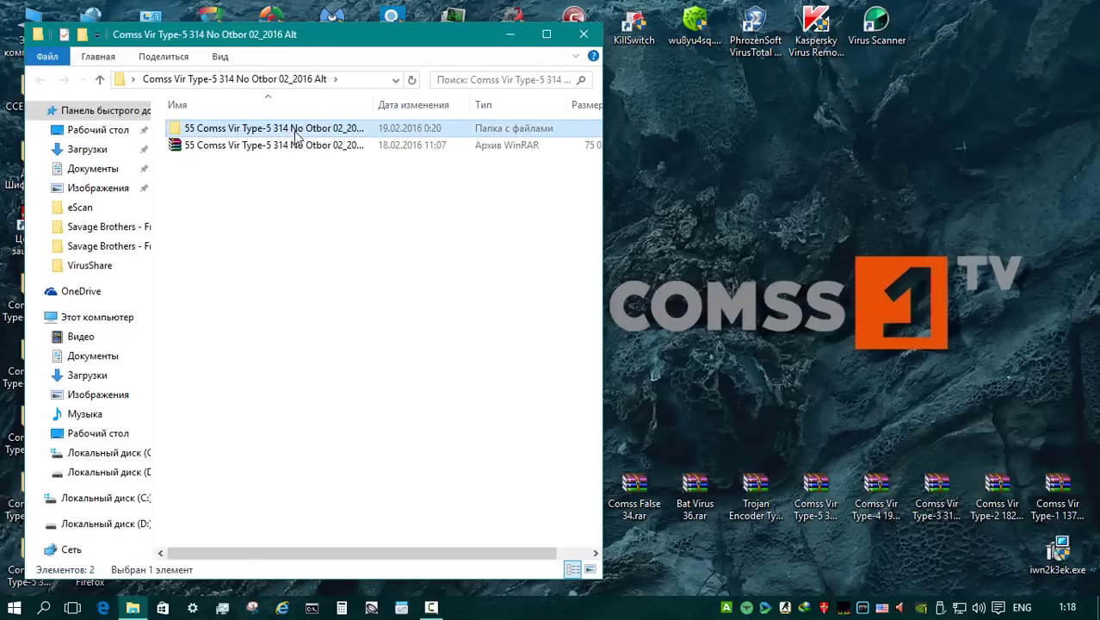
key("Delete")
left_click(575, 201)
- Delete the executables and DLLs inside the 55 Comss Vir Type-5 314 subfolder, check its nested JuniperPasswordDecryptor folder, and close the window
double_click(343, 128)
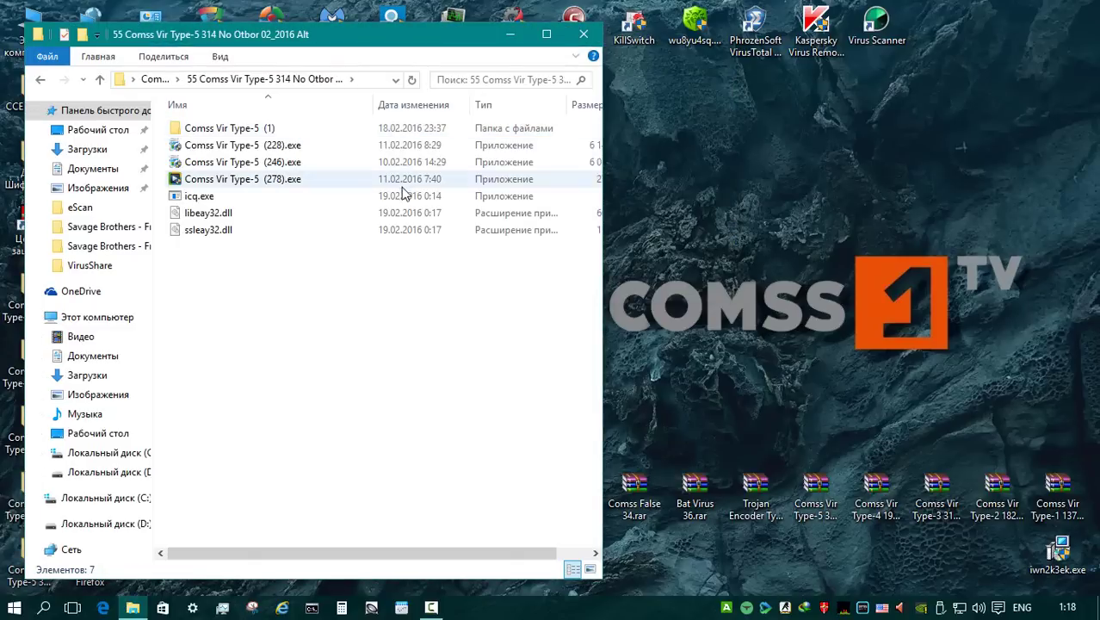
left_click_drag(304, 279, 234, 147)
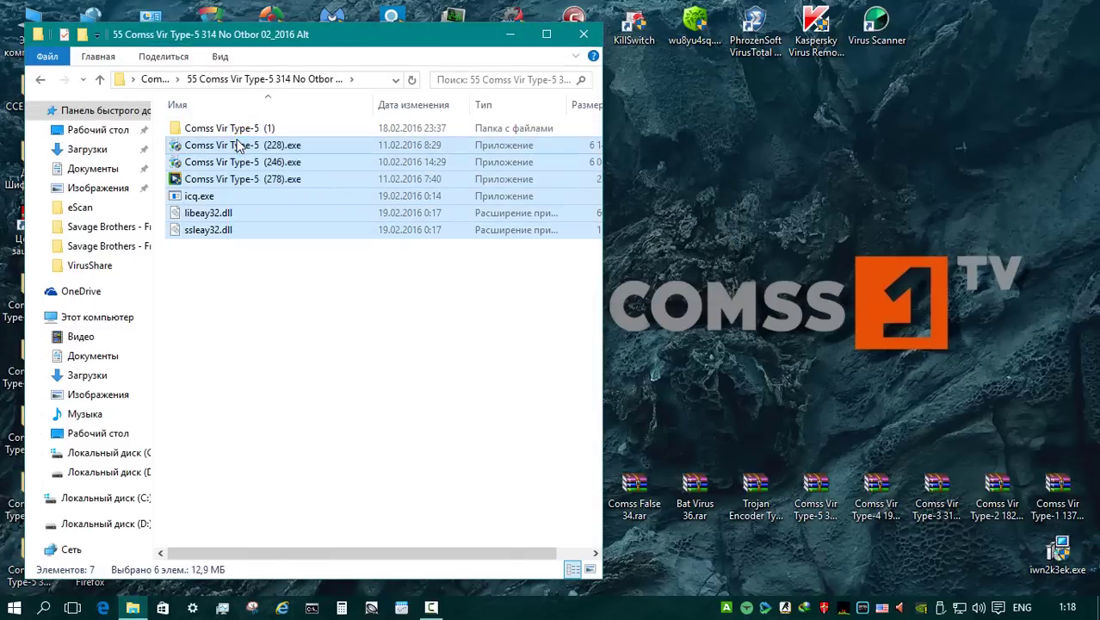
key("Delete")
double_click(283, 136)
double_click(281, 135)
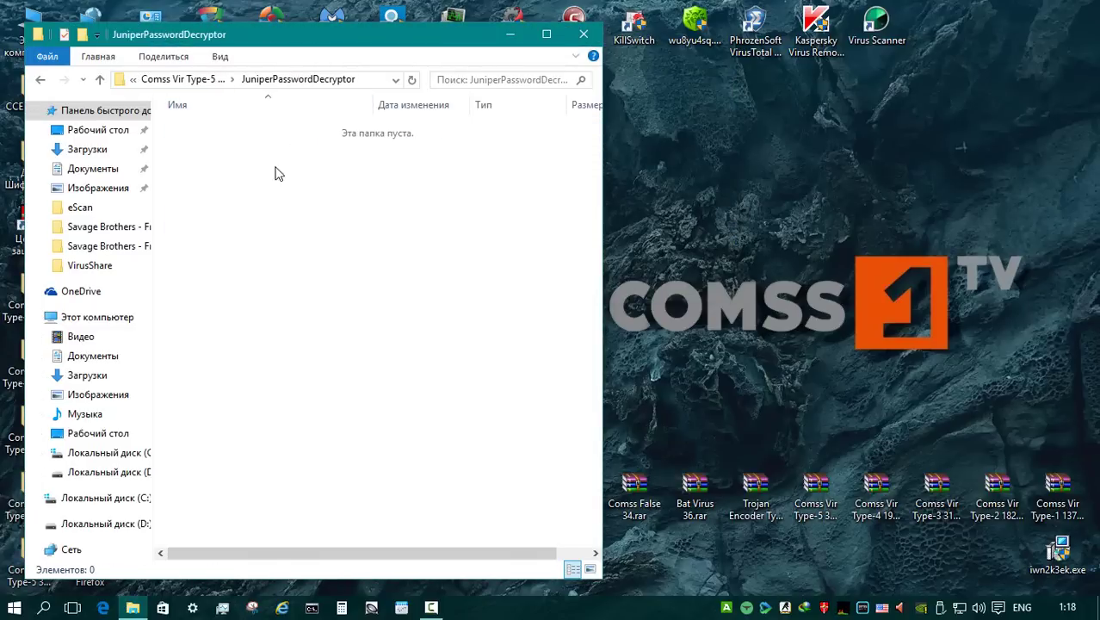
left_click(584, 36)
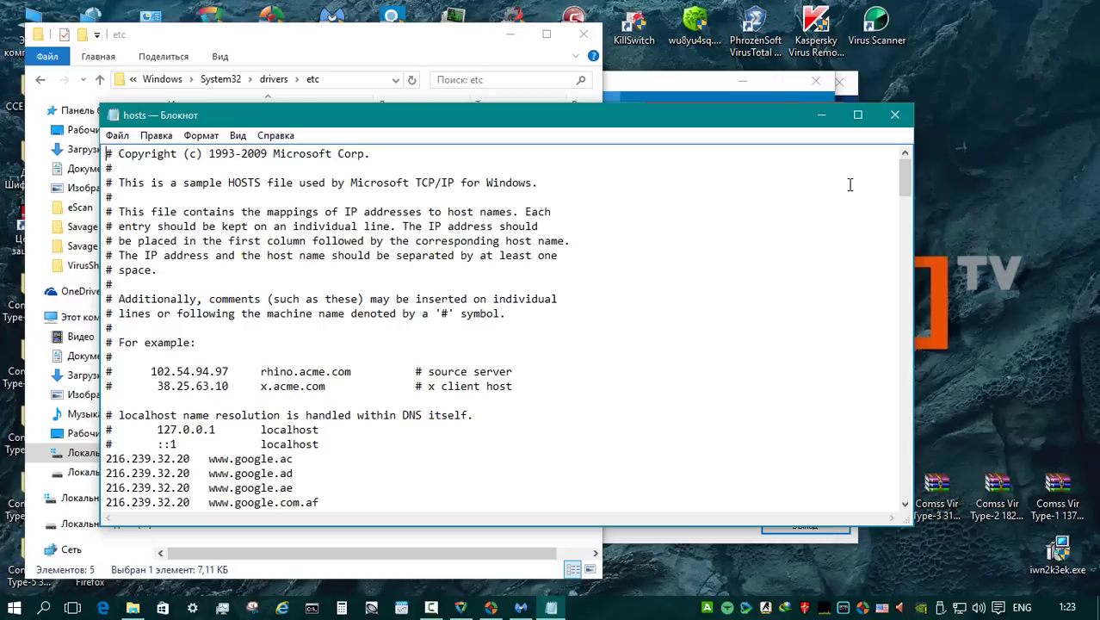
- Review the entries in the system hosts file to see which sites are redirected
scroll(906, 183, "down", 7)
scroll(906, 183, "up", 3)
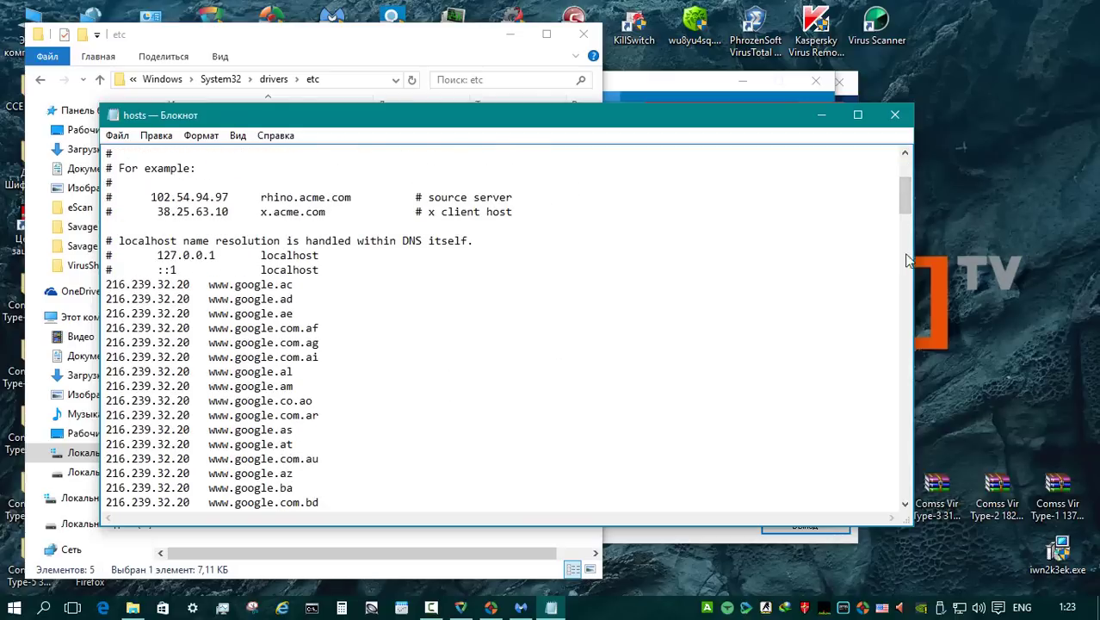
left_click_drag(907, 205, 906, 244)
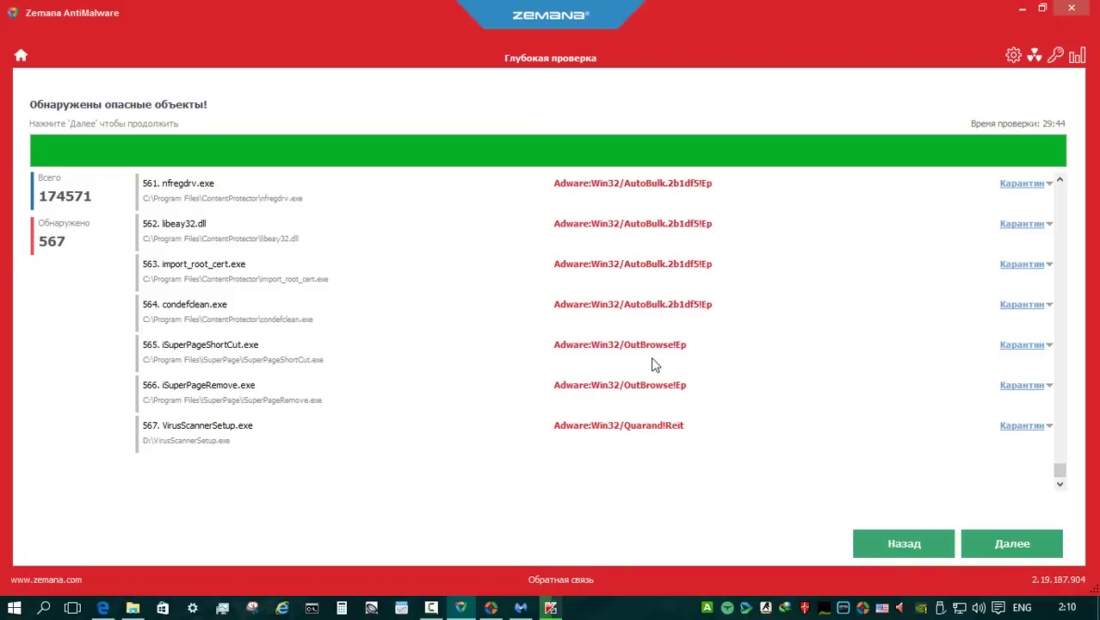
- Review the list of threats found by the Zemana AntiMalware deep scan, going from its end back to the beginning
left_click_drag(1062, 475, 1061, 219)
scroll(775, 341, "up", 10)
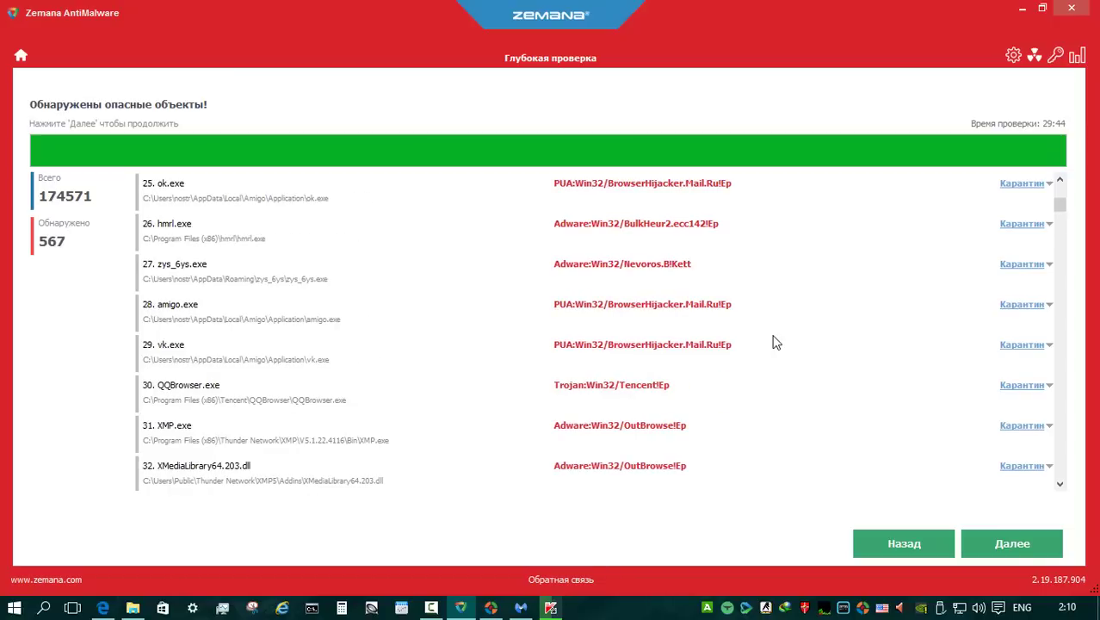
scroll(775, 342, "up", 5)
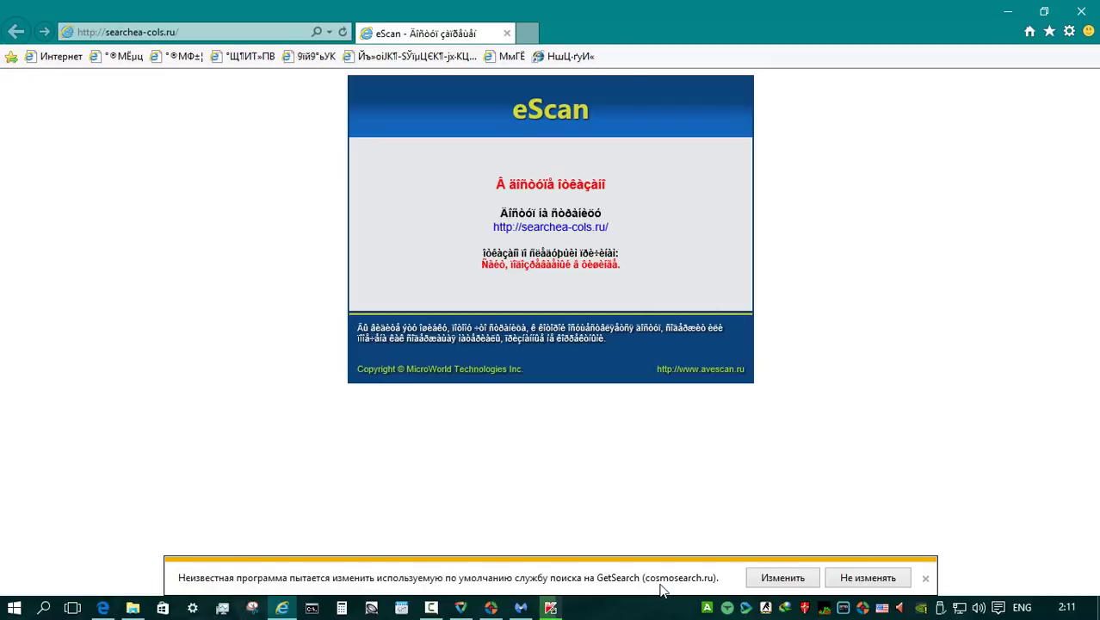
- Refuse the change of Internet Explorer's default search provider to GetSearch (cosmosearch.ru)
left_click(873, 582)
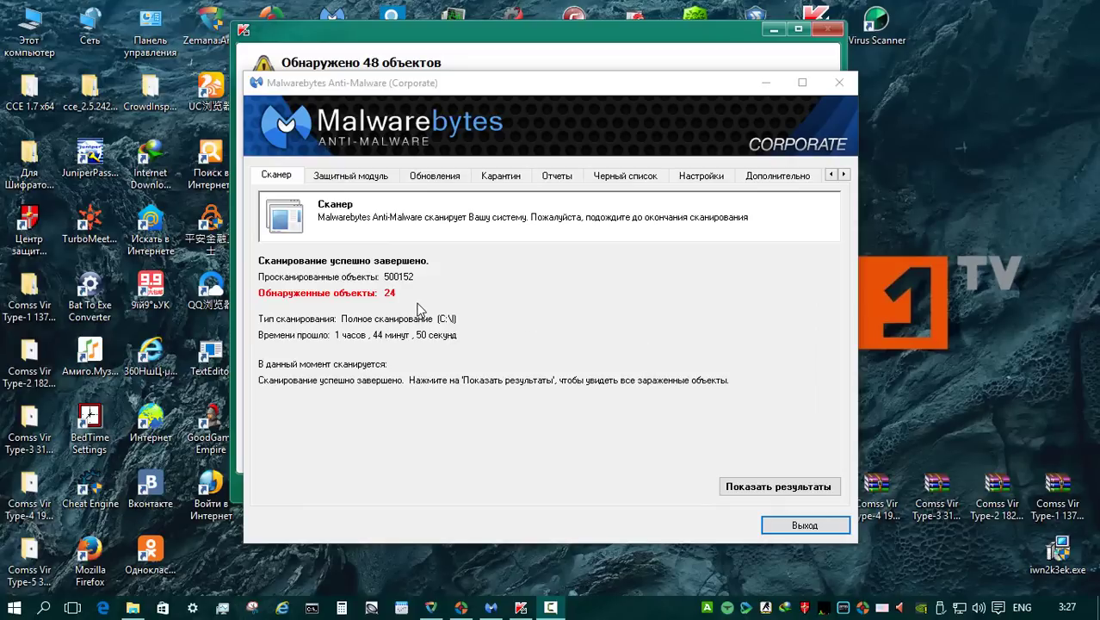
- Show the Malwarebytes scan results in a maximized window, sort them by category, widen the type column, and highlight the memory process entry
left_click(738, 484)
left_click(802, 82)
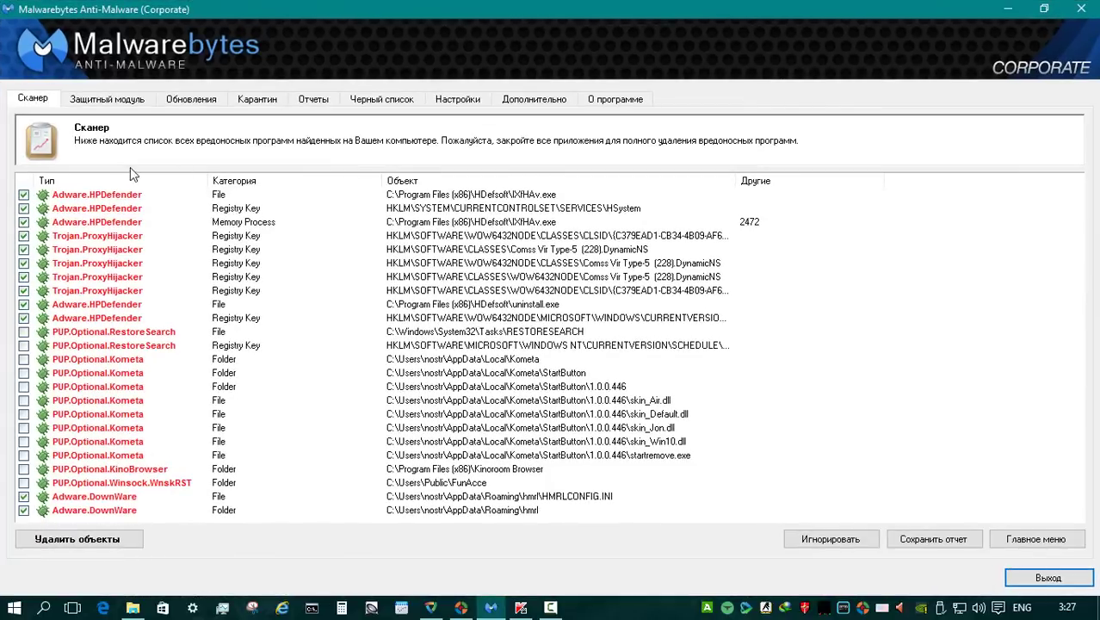
left_click(248, 180)
left_click_drag(248, 180, 287, 180)
left_click(308, 401)
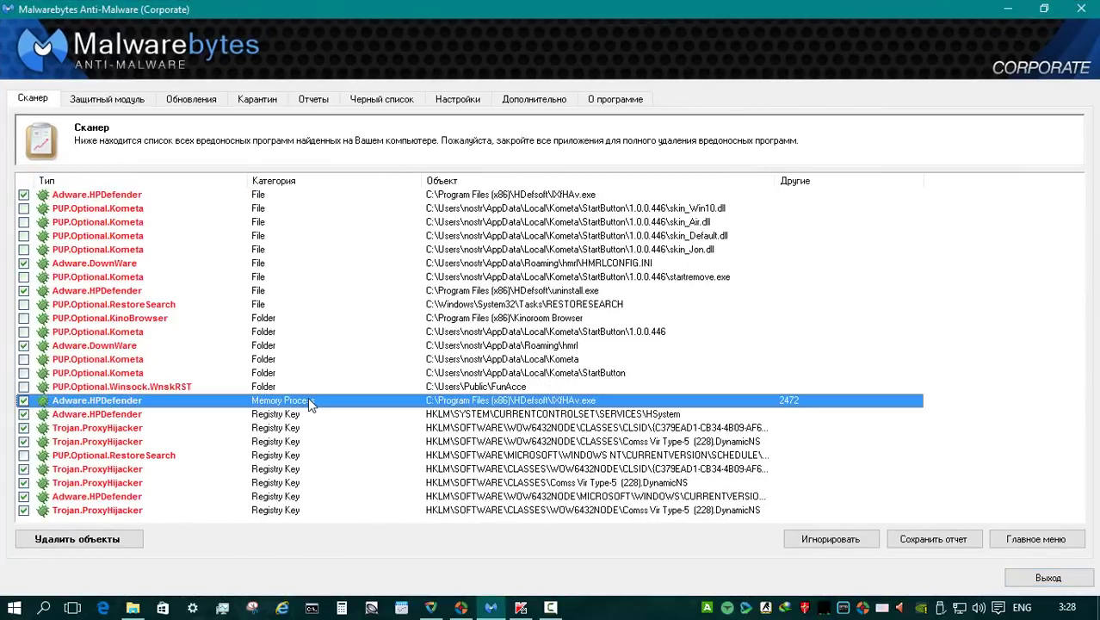